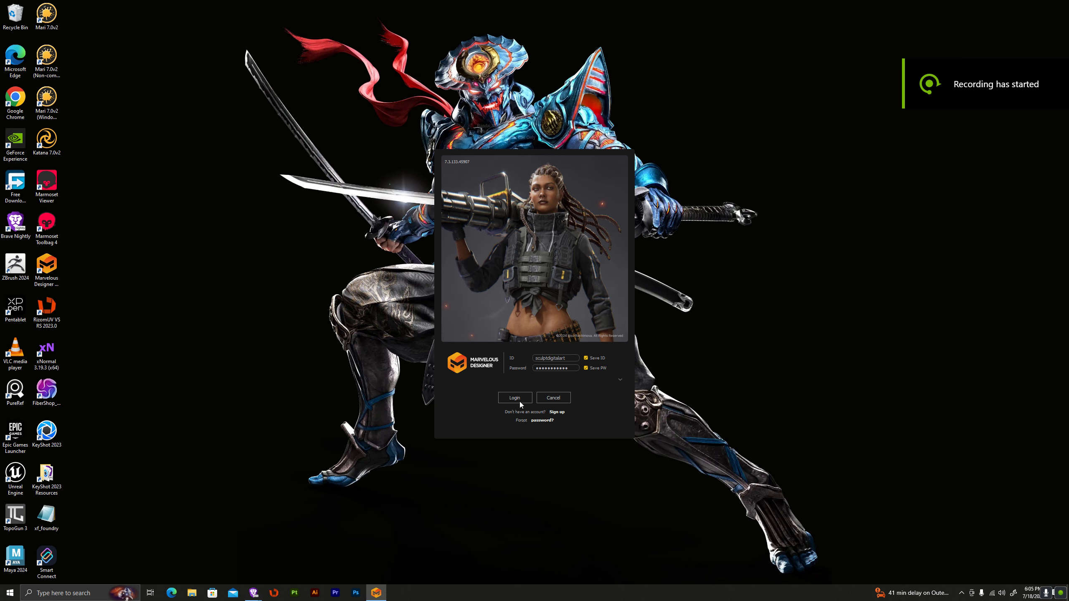
# Step: Log in, accept the default startup settings, and dismiss the welcome notice
pyautogui.click(520, 401)
pyautogui.click(544, 404)
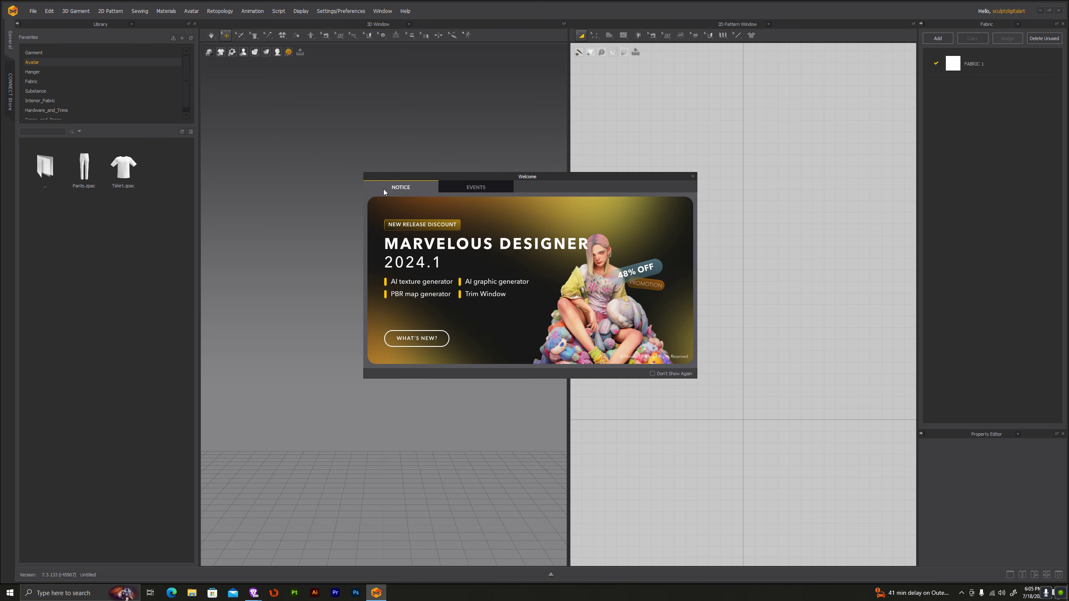
pyautogui.click(693, 177)
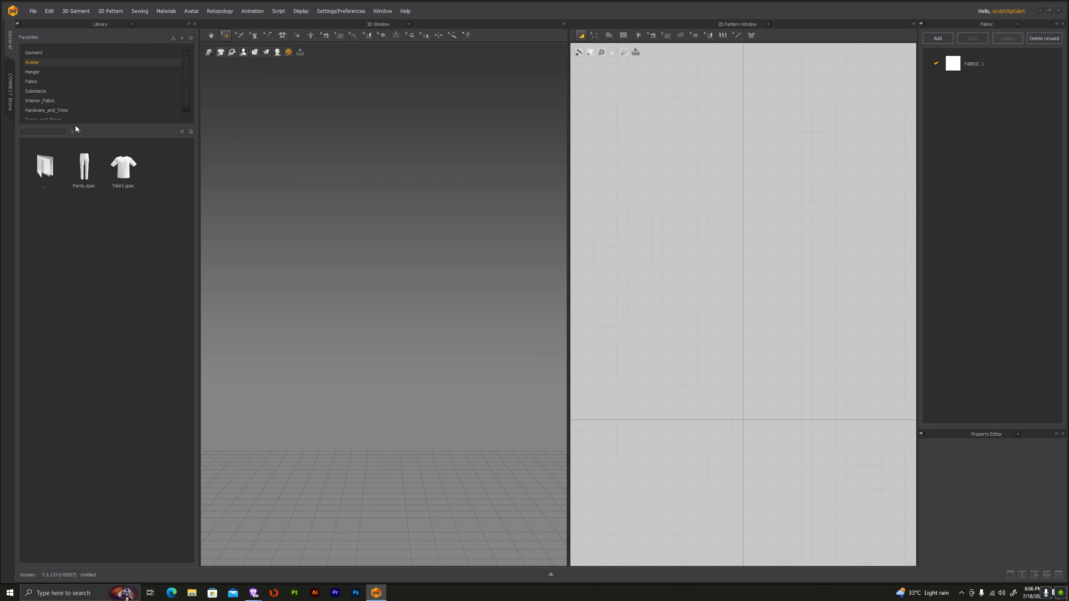
# Step: Load the MV2_Luka avatar from the Library's Avatar > Male_V2 folder
pyautogui.click(46, 63)
pyautogui.click(62, 61)
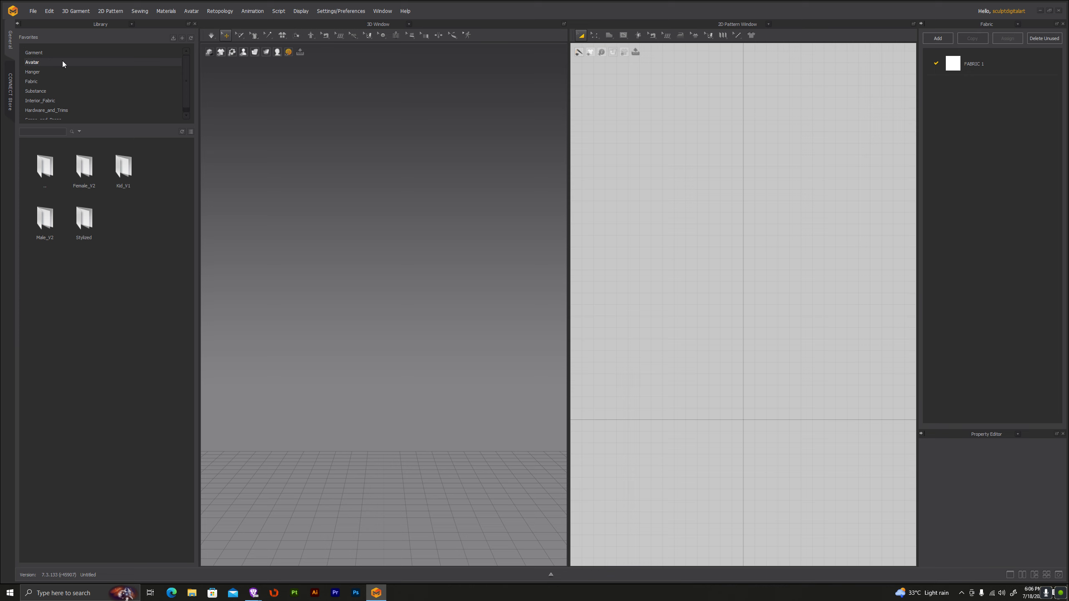
pyautogui.click(34, 63)
pyautogui.doubleClick(49, 218)
pyautogui.doubleClick(45, 218)
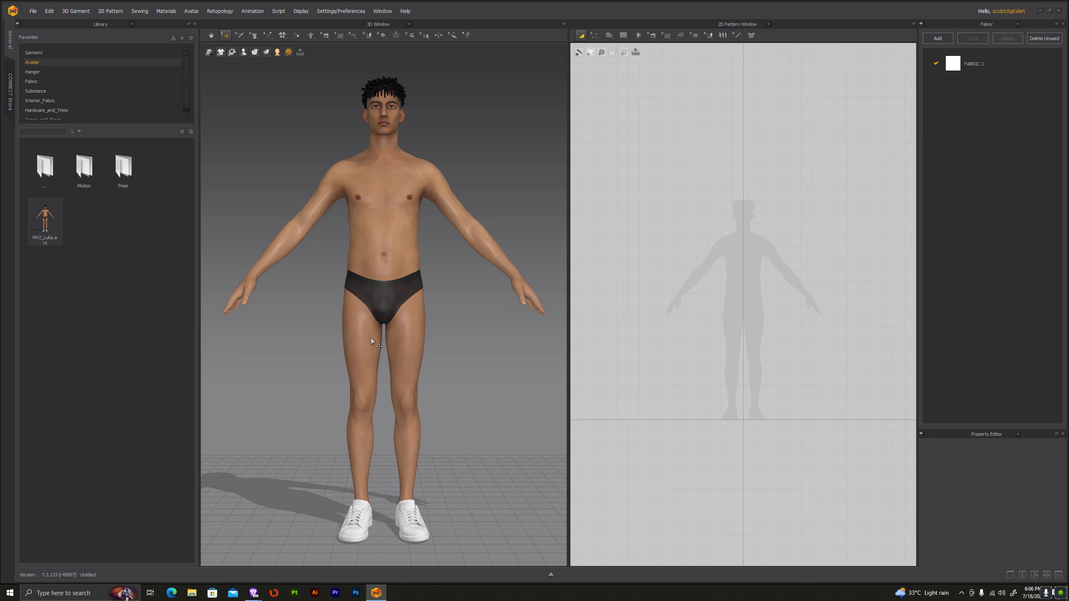
pyautogui.scroll(-3, 532, 339)
pyautogui.scroll(-3, 507, 353)
# Step: Draw a 151.2 mm V-neckline with the Polygon tool, mirrored across the Y axis
pyautogui.moveTo(506, 354); pyautogui.dragTo(496, 387, button='middle')
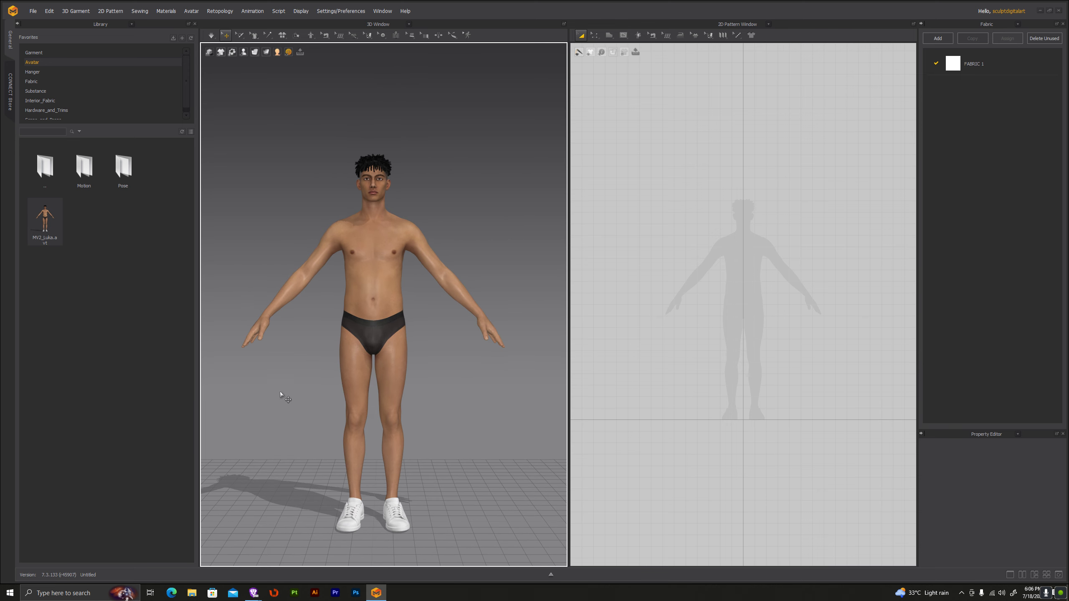
pyautogui.click(609, 35)
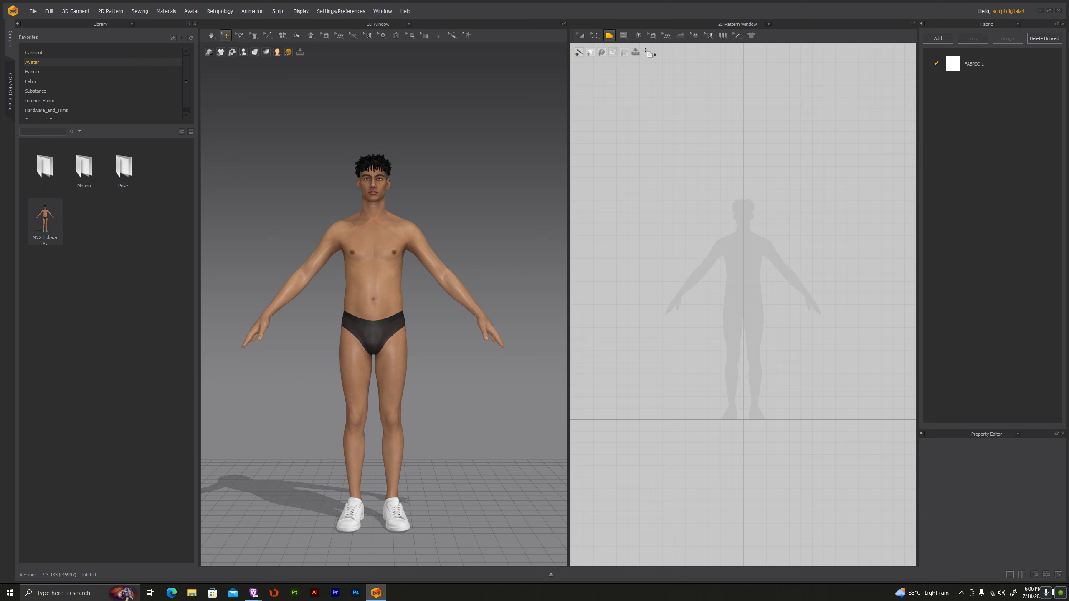
pyautogui.click(761, 240)
pyautogui.click(742, 243)
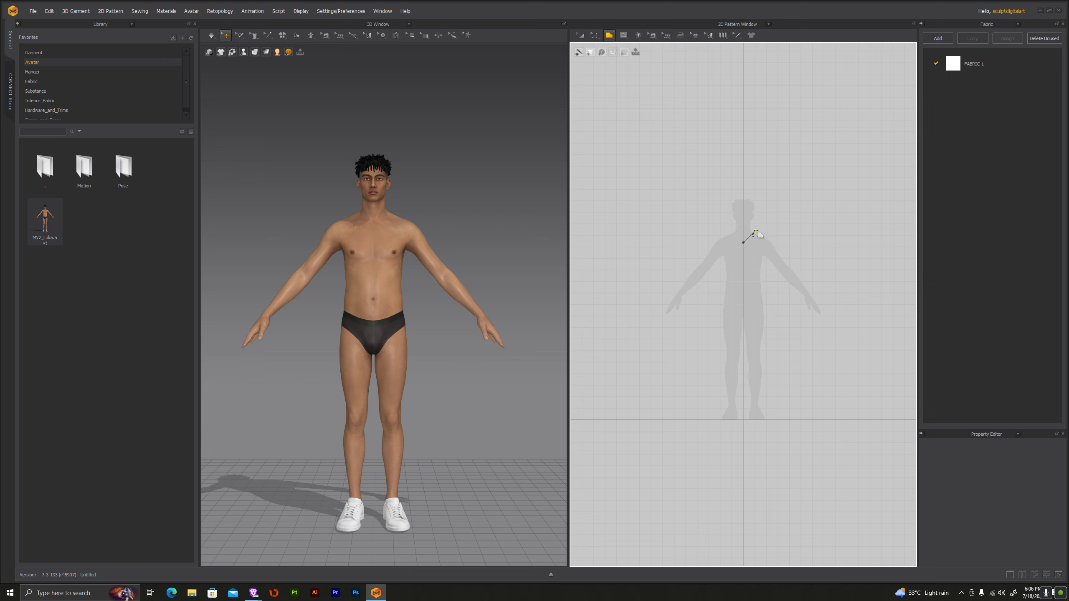
pyautogui.rightClick(756, 232)
pyautogui.click(581, 288)
pyautogui.click(576, 317)
pyautogui.click(511, 325)
# Step: Add the shoulder, side and hem points to close the front panel outline
pyautogui.click(769, 231)
pyautogui.click(768, 302)
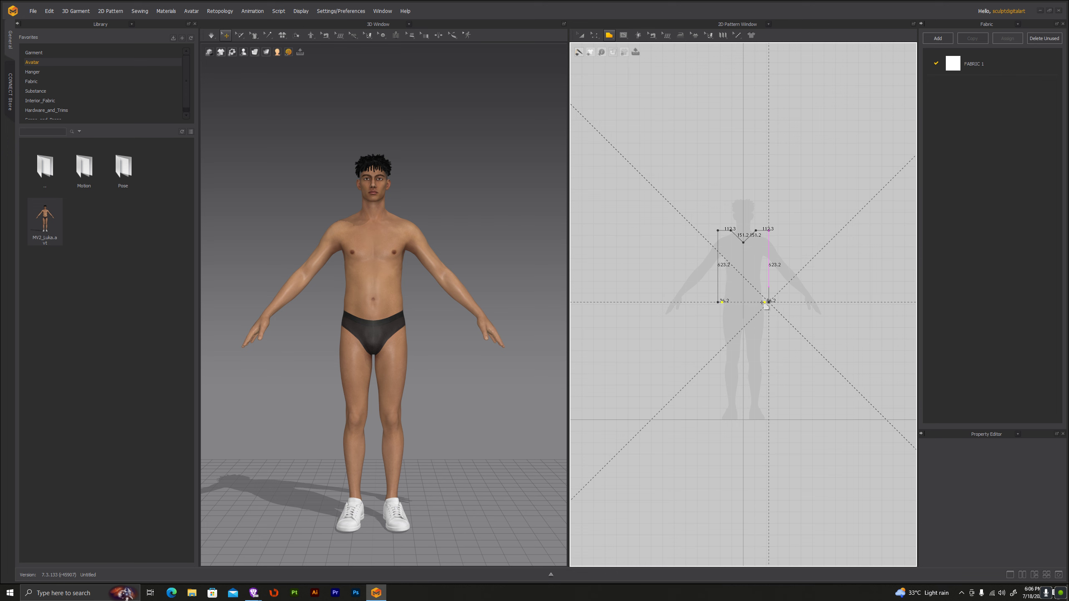
pyautogui.click(818, 316)
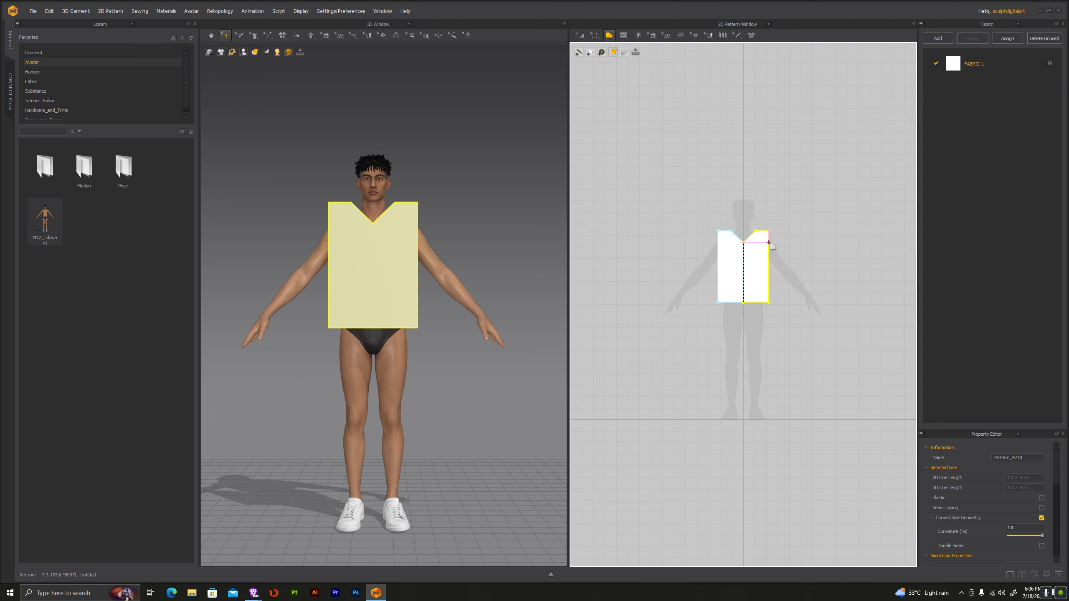
pyautogui.scroll(3, 771, 247)
pyautogui.scroll(-1, 771, 248)
# Step: Split the front panel's left side edge by length at 400 mm
pyautogui.scroll(3, 770, 247)
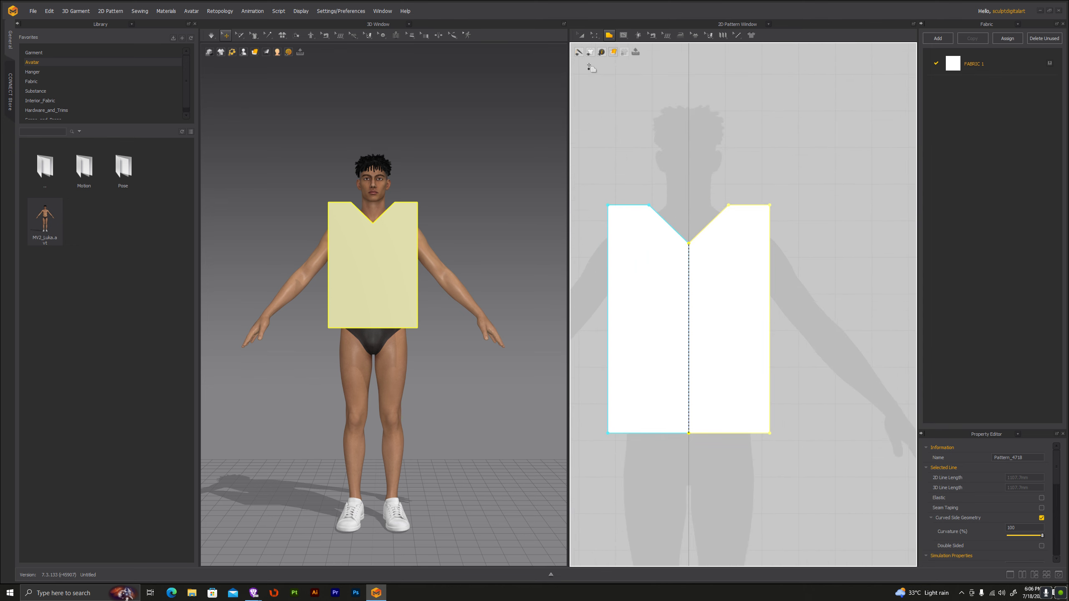
pyautogui.click(606, 38)
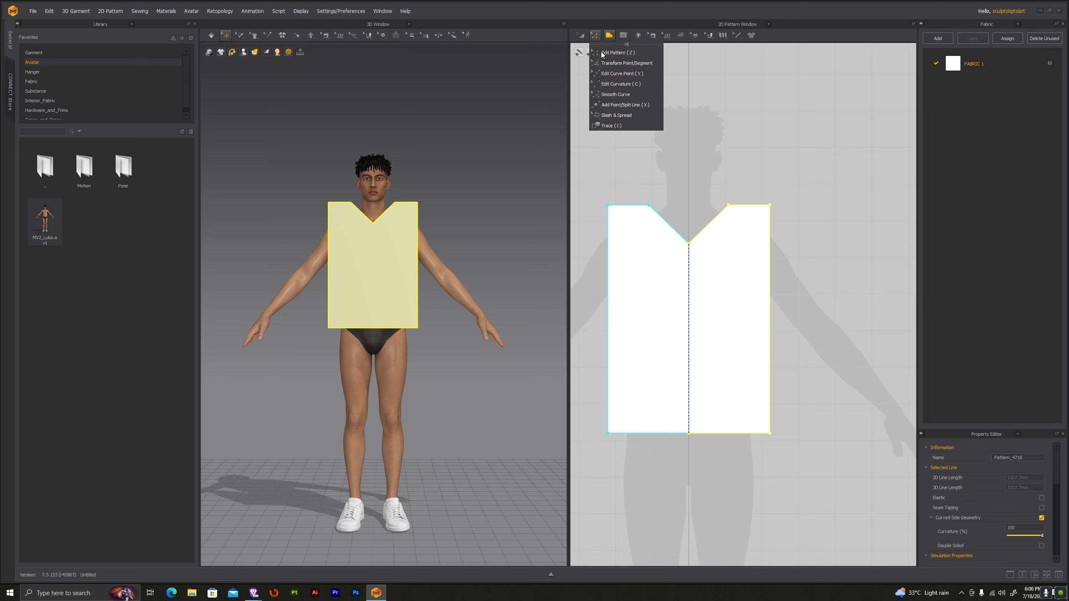
pyautogui.click(607, 65)
pyautogui.click(607, 269)
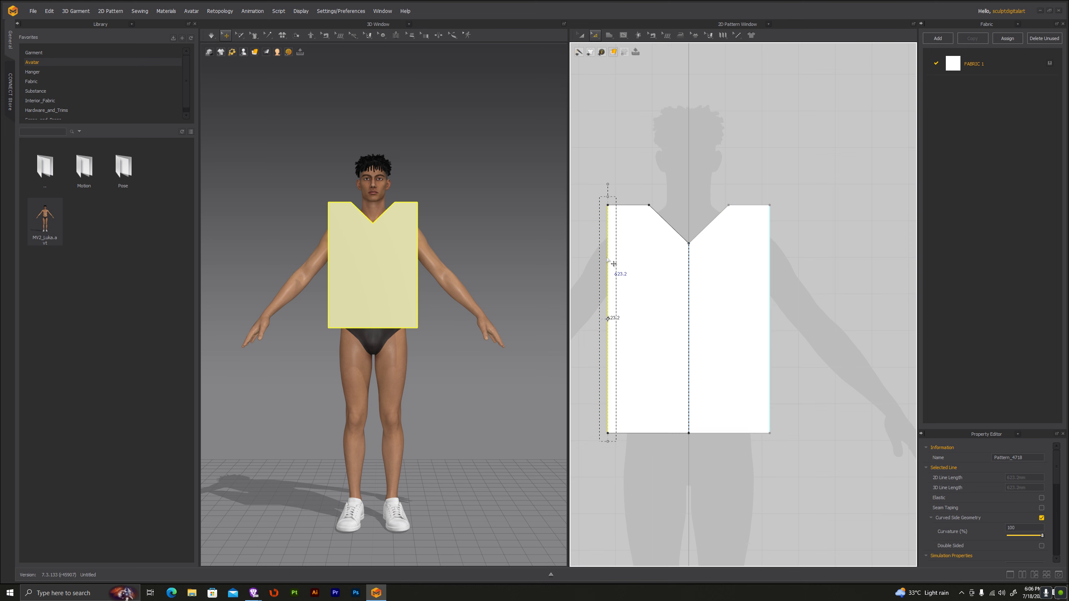
pyautogui.rightClick(607, 258)
pyautogui.click(619, 311)
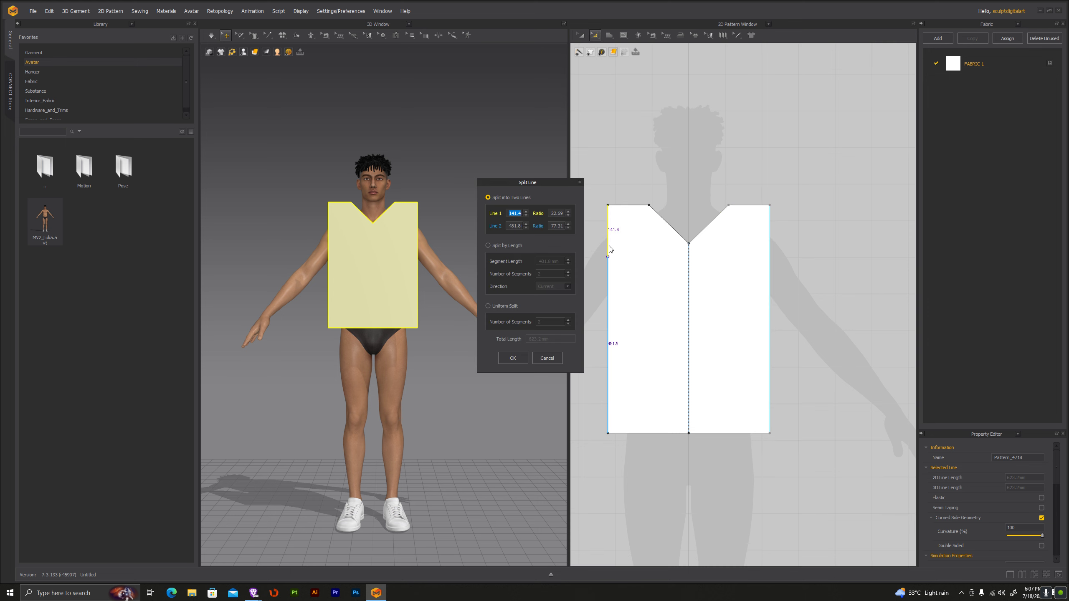
pyautogui.click(514, 246)
pyautogui.click(543, 259)
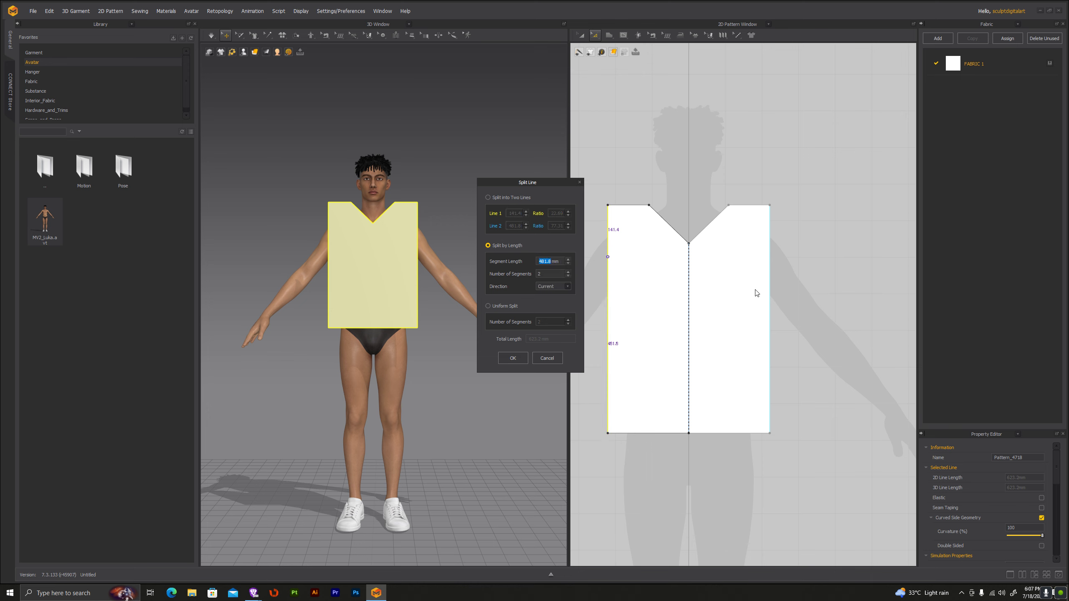
pyautogui.write('400')
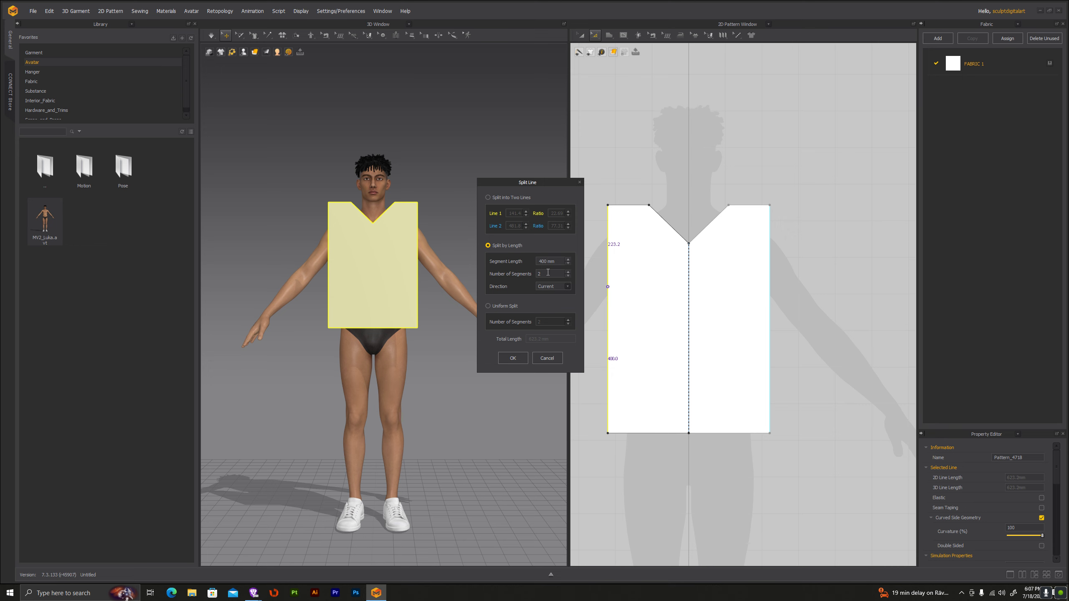
pyautogui.click(515, 358)
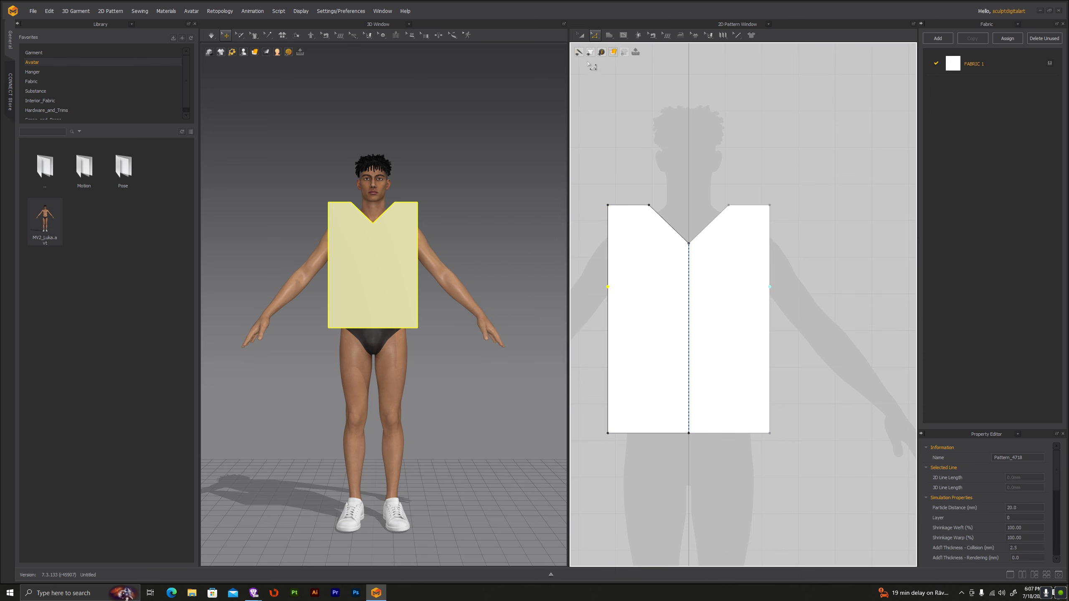
# Step: Curve the upper side edge into an armhole and delete the outer shoulder corner points
pyautogui.click(597, 39)
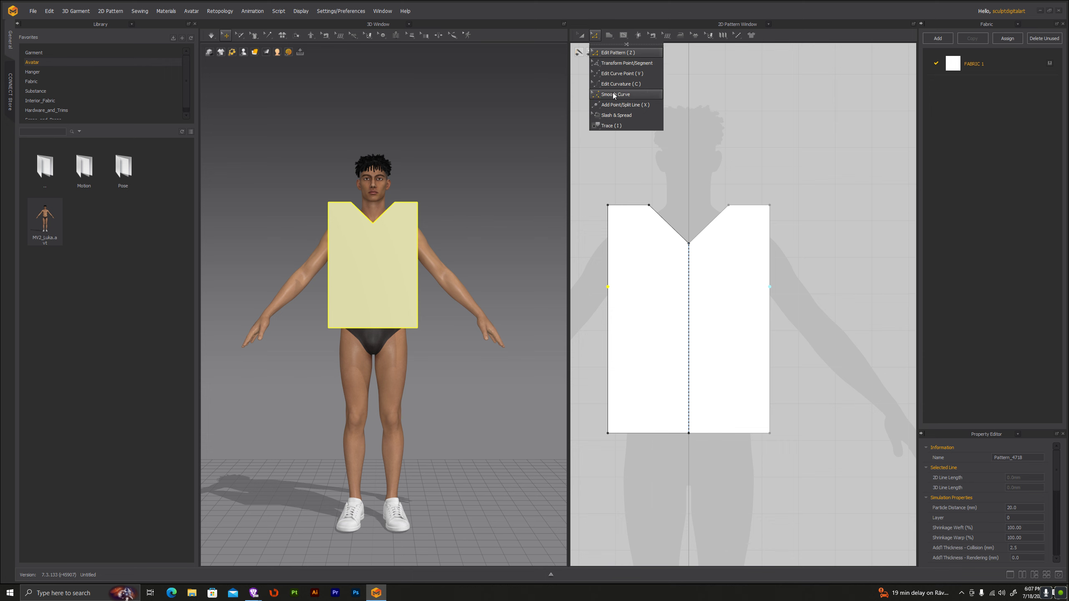
pyautogui.click(626, 84)
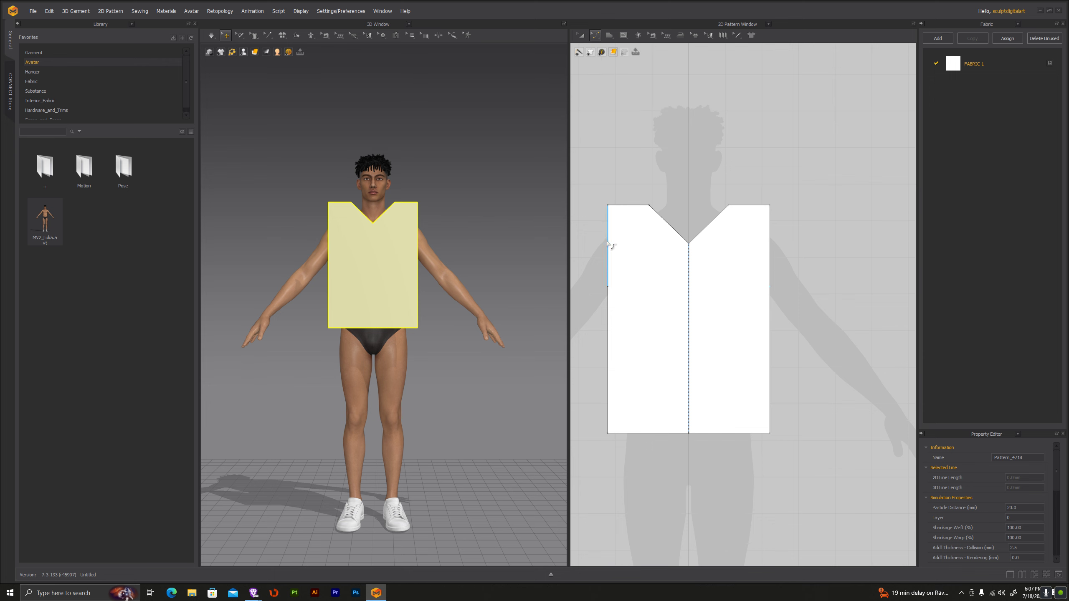
pyautogui.moveTo(608, 244); pyautogui.dragTo(621, 260)
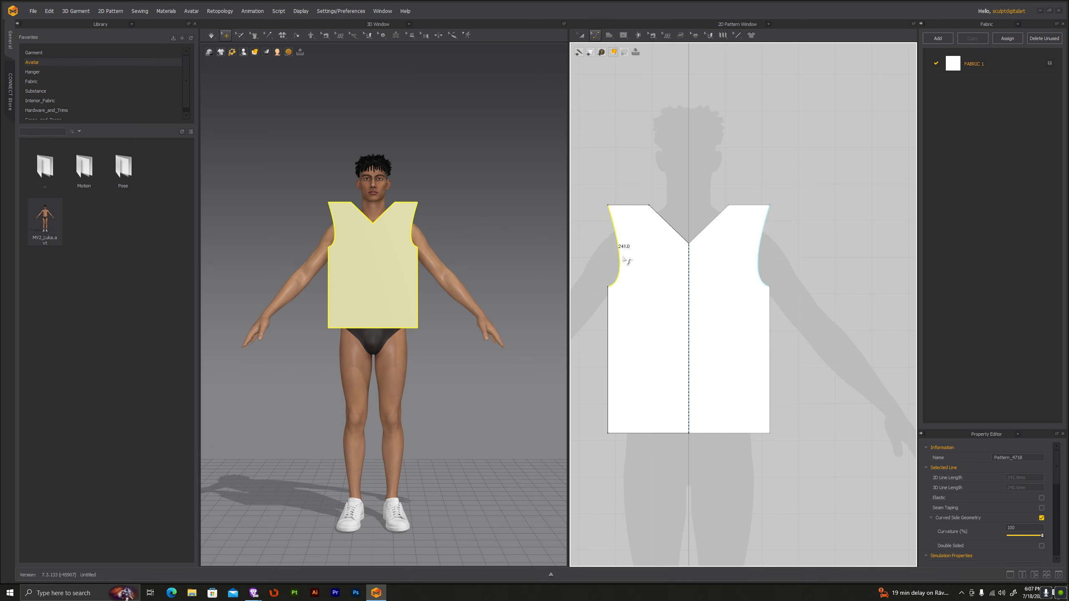
pyautogui.click(594, 35)
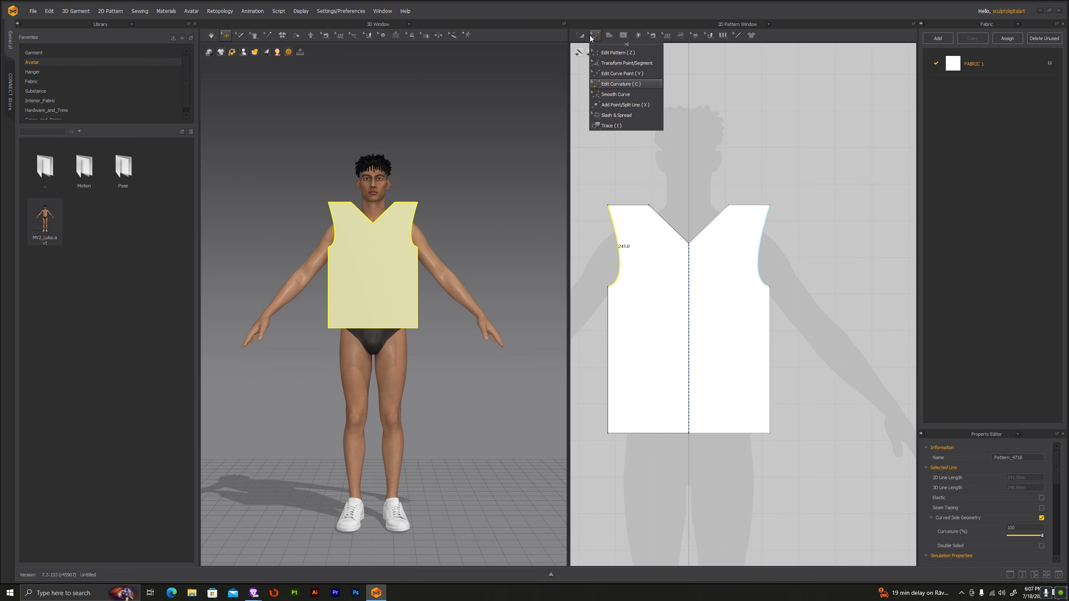
pyautogui.click(605, 62)
pyautogui.click(616, 210)
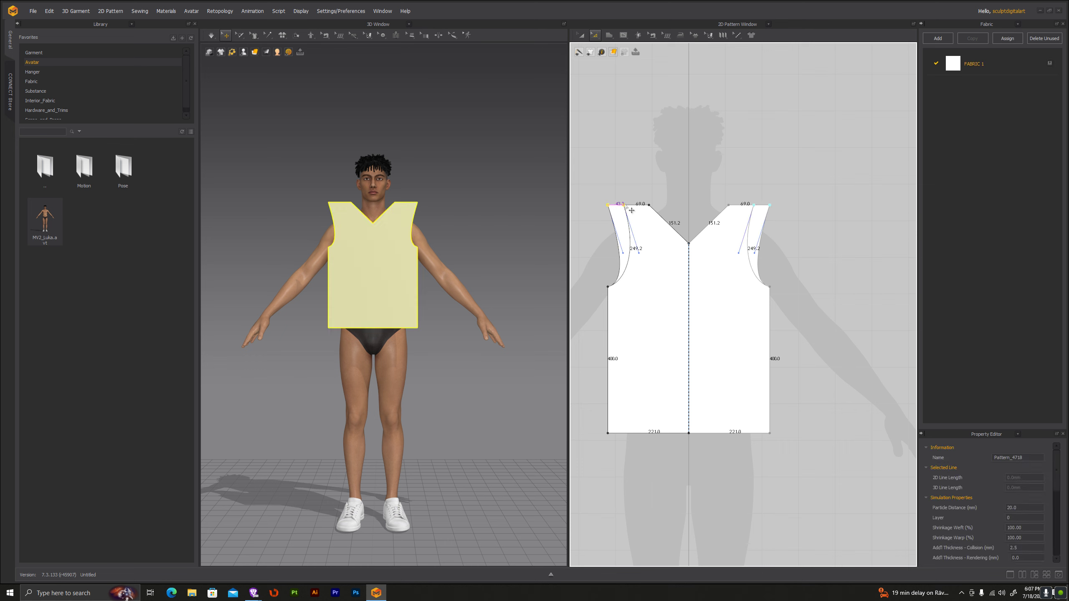
pyautogui.press('Delete')
pyautogui.click(842, 181)
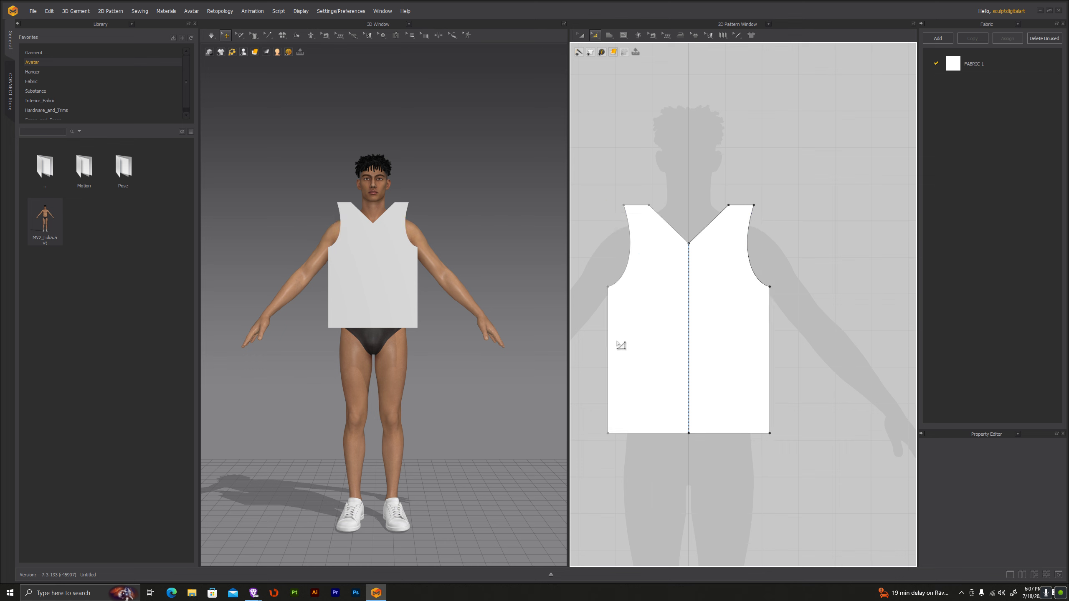
# Step: Copy the front panel and paste the duplicate to its right for the back
pyautogui.click(581, 35)
pyautogui.click(706, 291)
pyautogui.rightClick(706, 291)
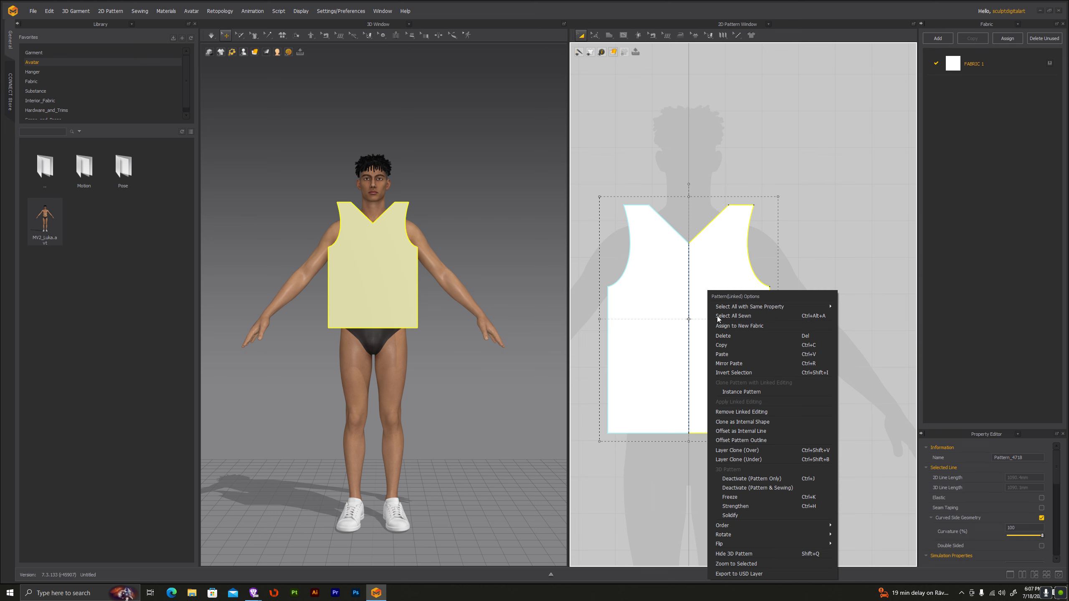
pyautogui.click(725, 344)
pyautogui.rightClick(725, 342)
pyautogui.click(751, 114)
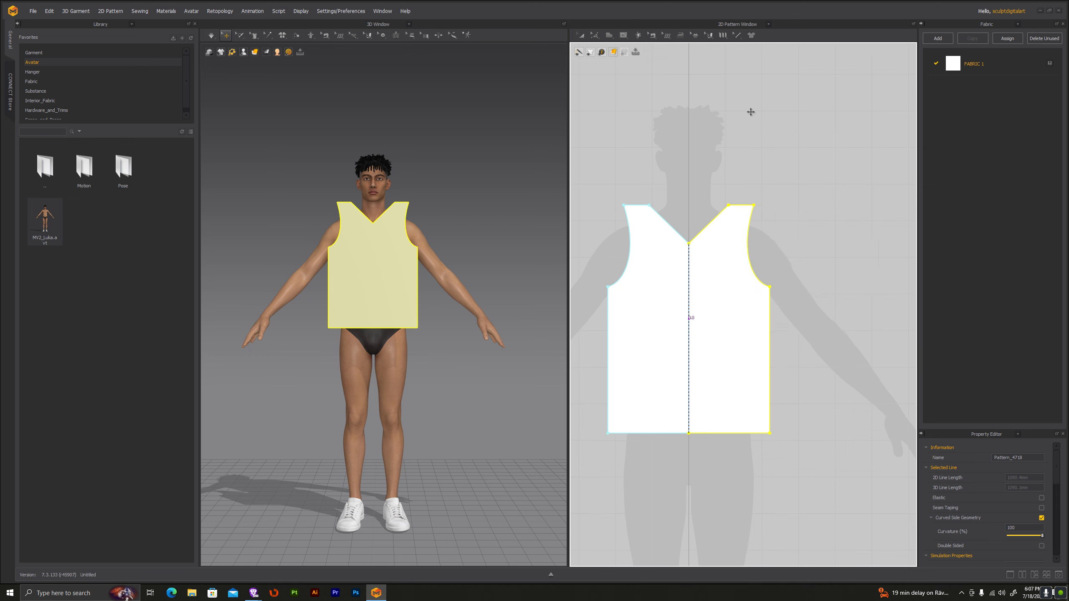
pyautogui.click(867, 324)
pyautogui.moveTo(546, 369); pyautogui.dragTo(243, 372, button='right')
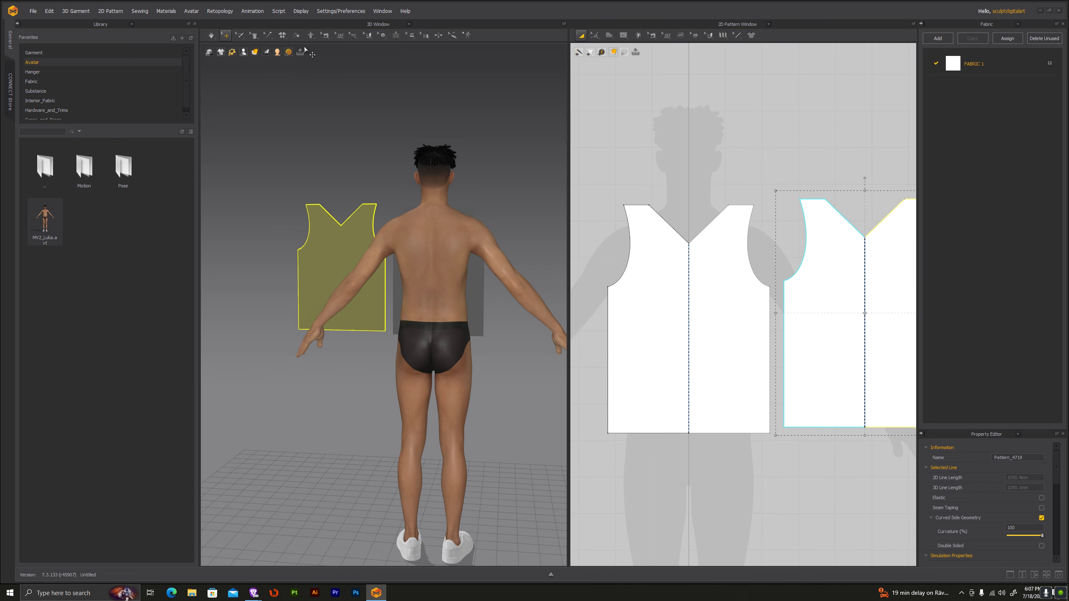
# Step: Show arrangement points and place the copied panel behind the avatar's back
pyautogui.click(243, 52)
pyautogui.click(253, 69)
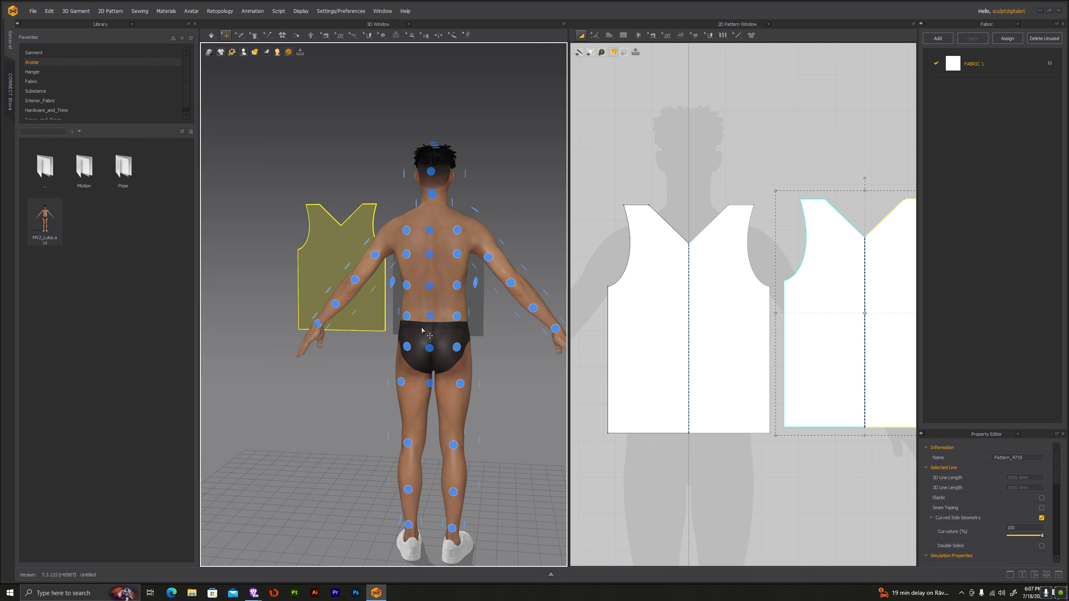
pyautogui.click(435, 293)
pyautogui.moveTo(442, 314)
pyautogui.mouseDown(button='right')
pyautogui.moveTo(352, 363)
pyautogui.moveTo(495, 295)
pyautogui.mouseUp(button='right')
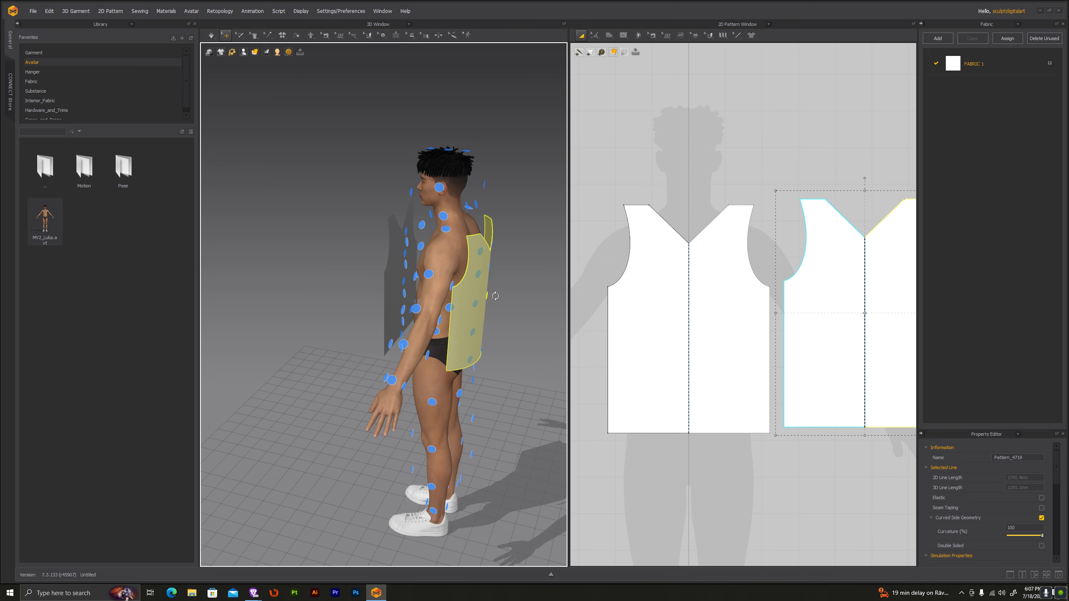
pyautogui.click(483, 269)
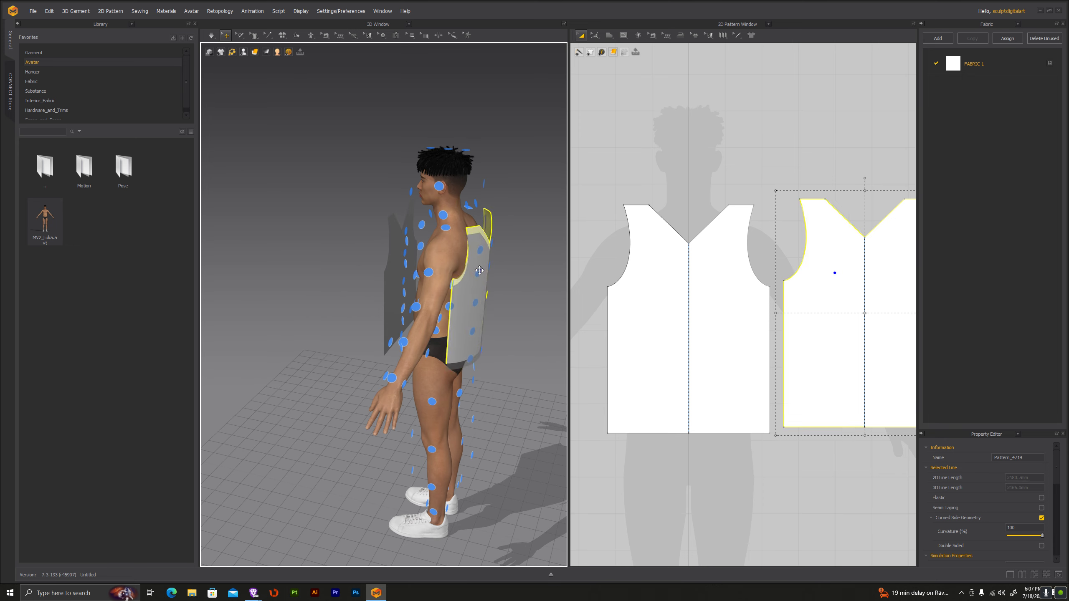
pyautogui.moveTo(483, 269)
pyautogui.mouseDown(button='right')
pyautogui.moveTo(458, 265)
pyautogui.moveTo(429, 297)
pyautogui.moveTo(445, 302)
pyautogui.mouseUp(button='right')
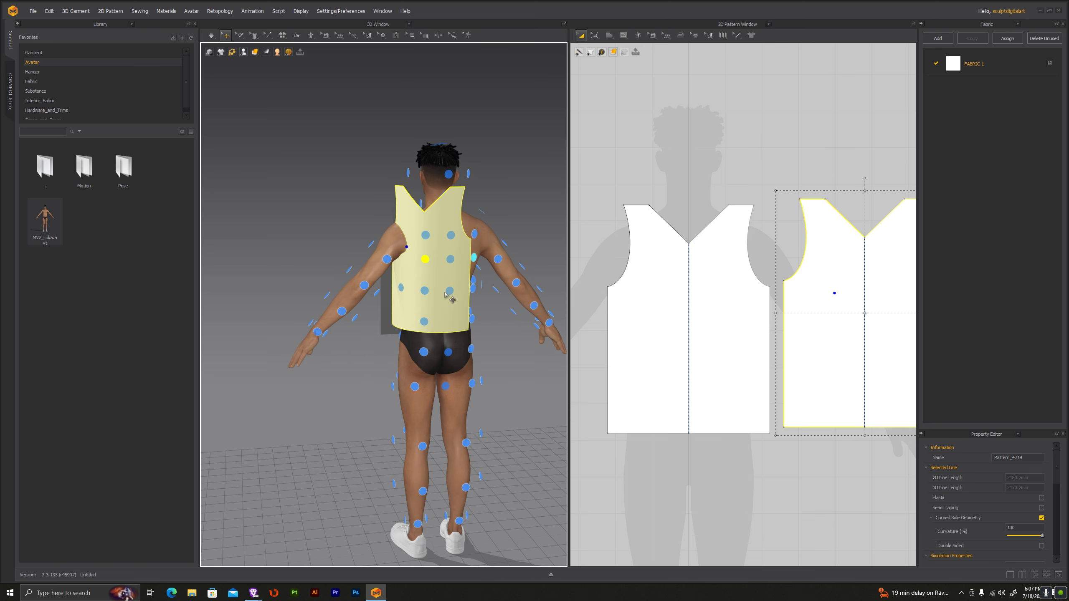
pyautogui.moveTo(445, 301); pyautogui.dragTo(438, 273)
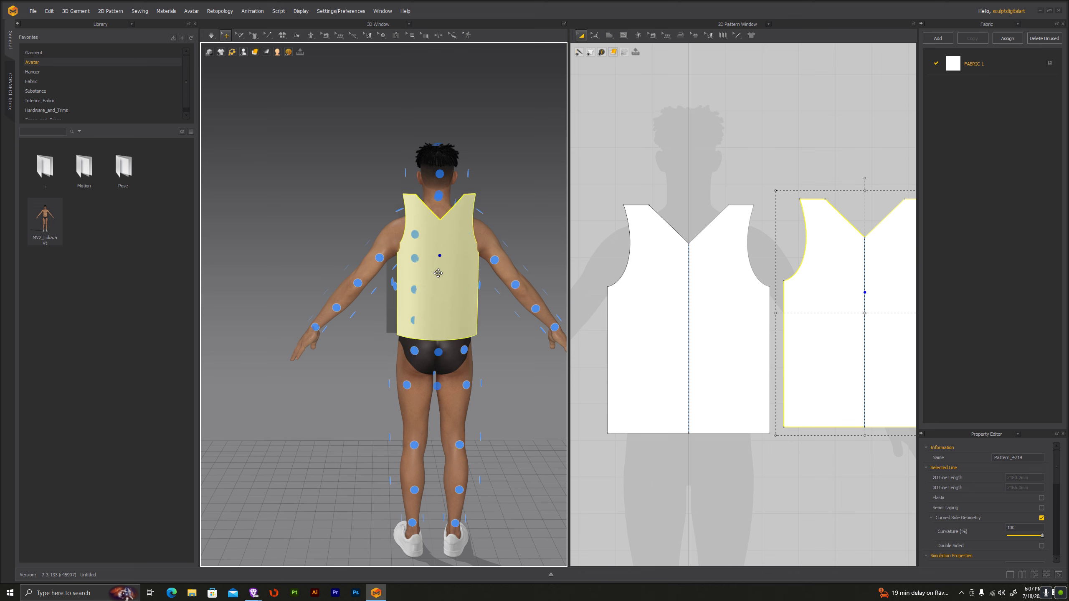
pyautogui.moveTo(438, 273); pyautogui.dragTo(438, 280)
pyautogui.moveTo(436, 300); pyautogui.dragTo(451, 299, button='right')
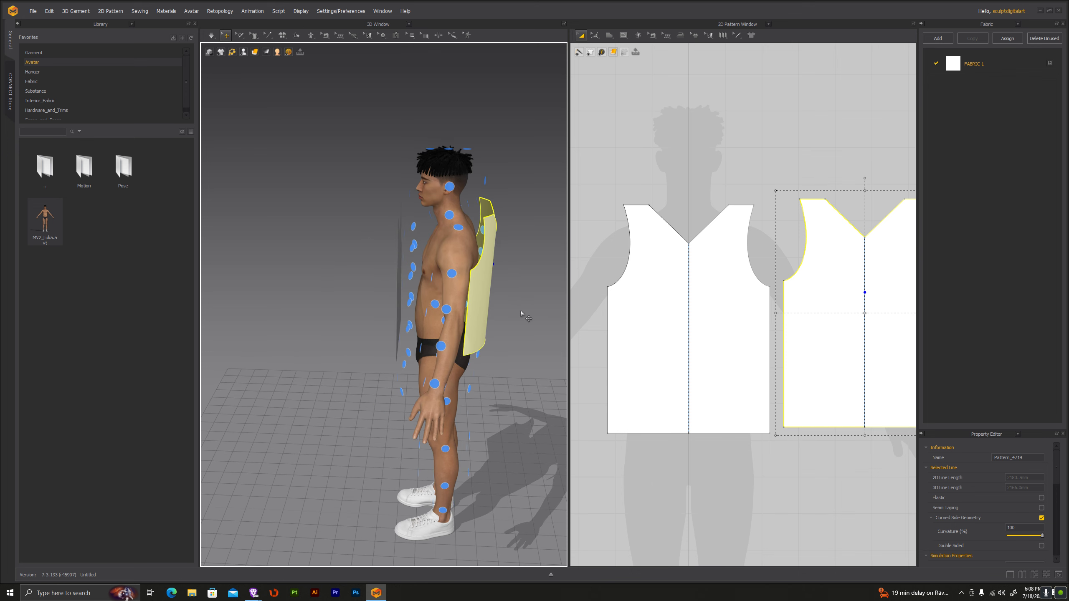
pyautogui.click(321, 33)
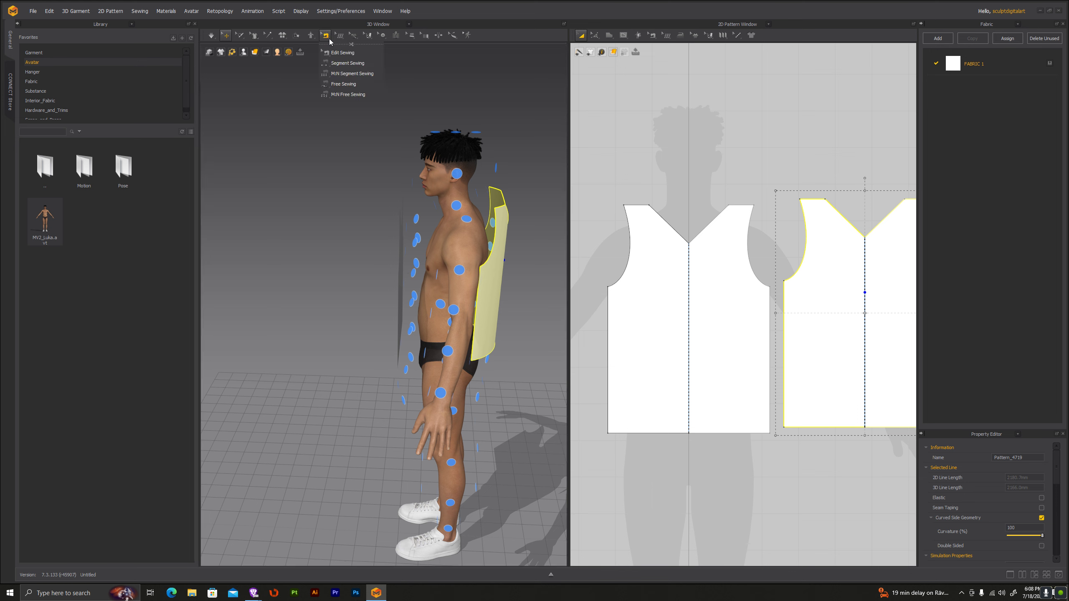
# Step: Segment-sew the front and back shoulder and side edges, then simulate the drape
pyautogui.click(339, 64)
pyautogui.moveTo(305, 200); pyautogui.dragTo(361, 279, button='right')
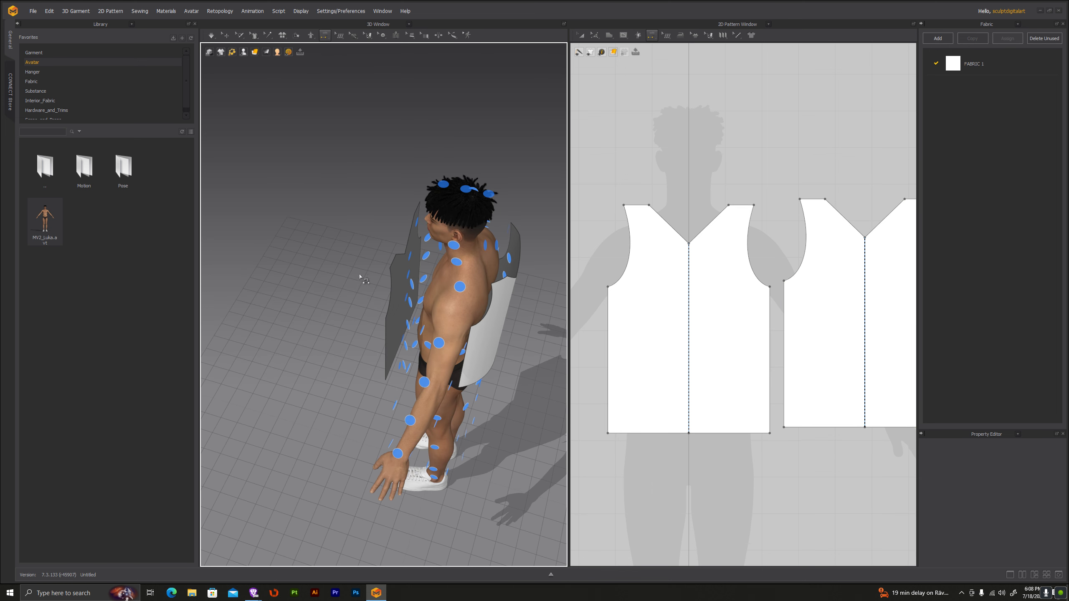
pyautogui.click(388, 263)
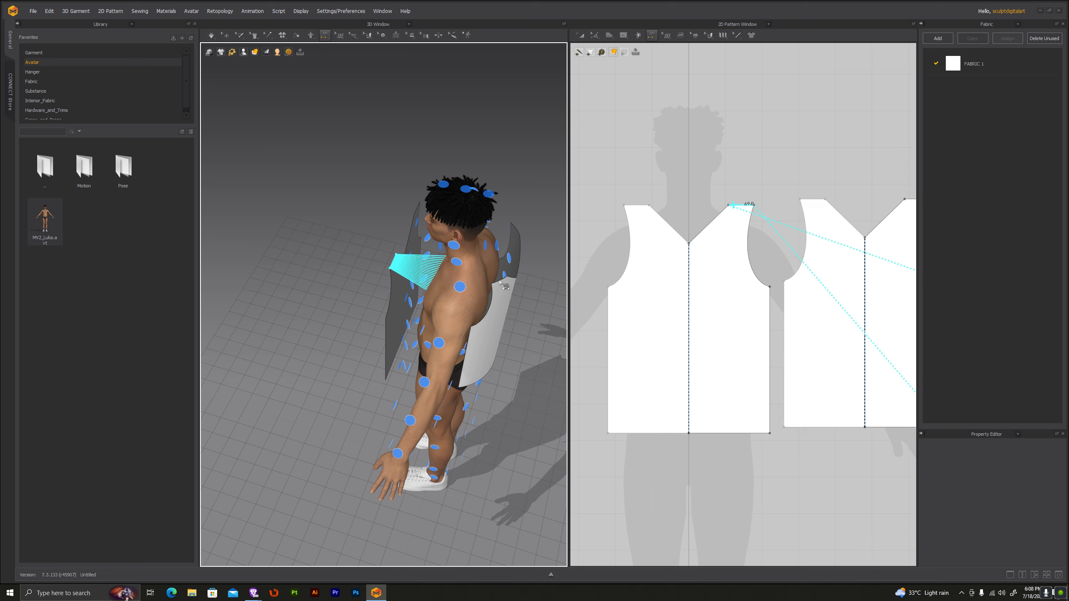
pyautogui.click(503, 284)
pyautogui.press('6')
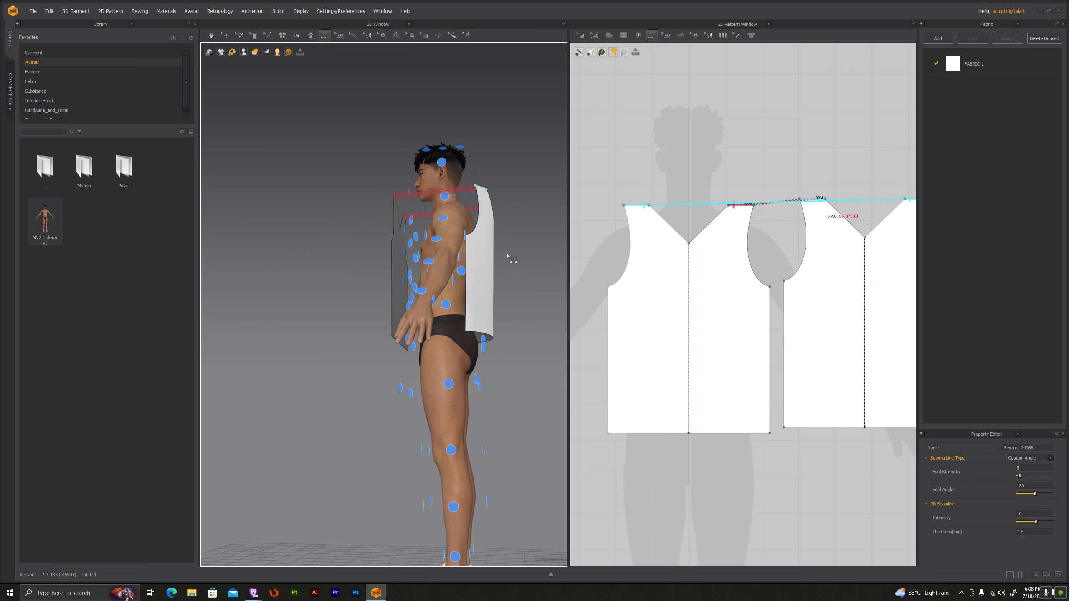
pyautogui.click(459, 269)
pyautogui.click(471, 261)
pyautogui.press('space')
pyautogui.moveTo(478, 213); pyautogui.dragTo(530, 240, button='right')
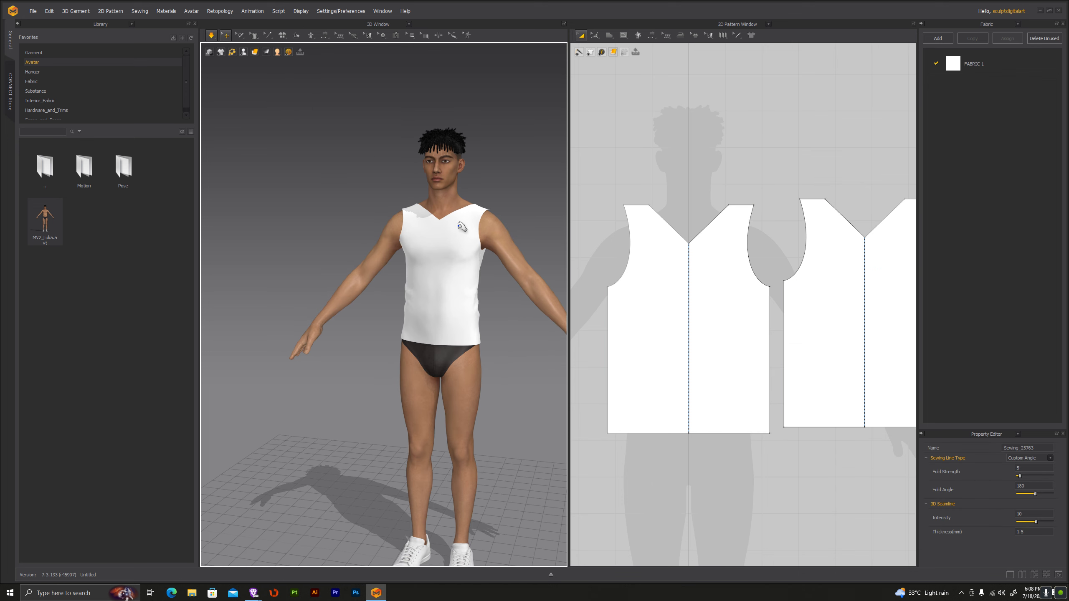
pyautogui.scroll(3, 437, 311)
# Step: Remove the back piece's V point to give it a straight neckline
pyautogui.click(462, 336)
pyautogui.moveTo(492, 375); pyautogui.dragTo(438, 322, button='right')
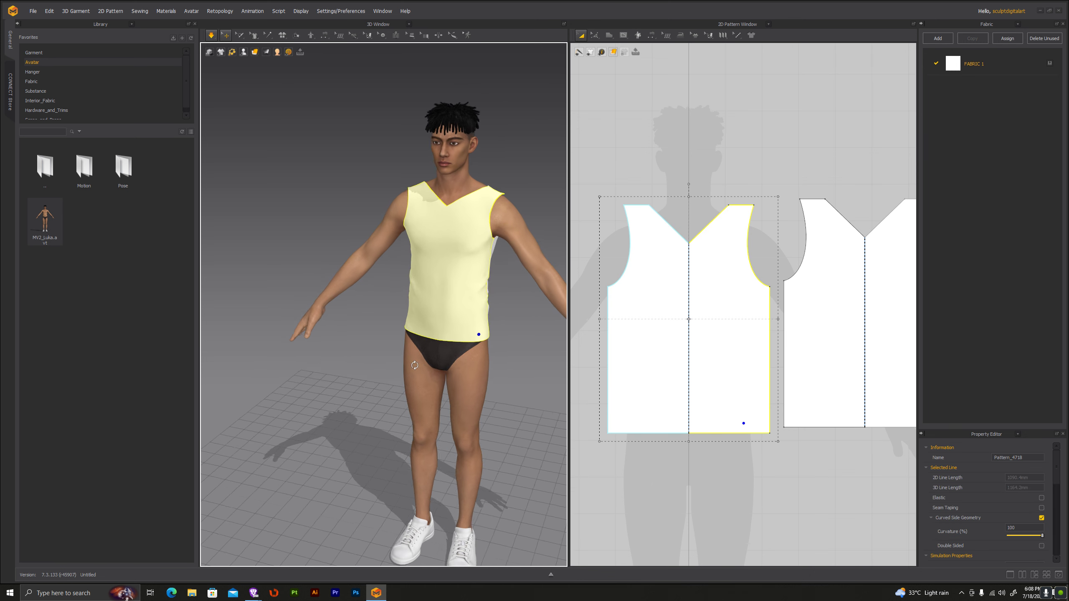
pyautogui.moveTo(821, 159); pyautogui.dragTo(739, 207, button='right')
pyautogui.click(783, 249)
pyautogui.click(595, 35)
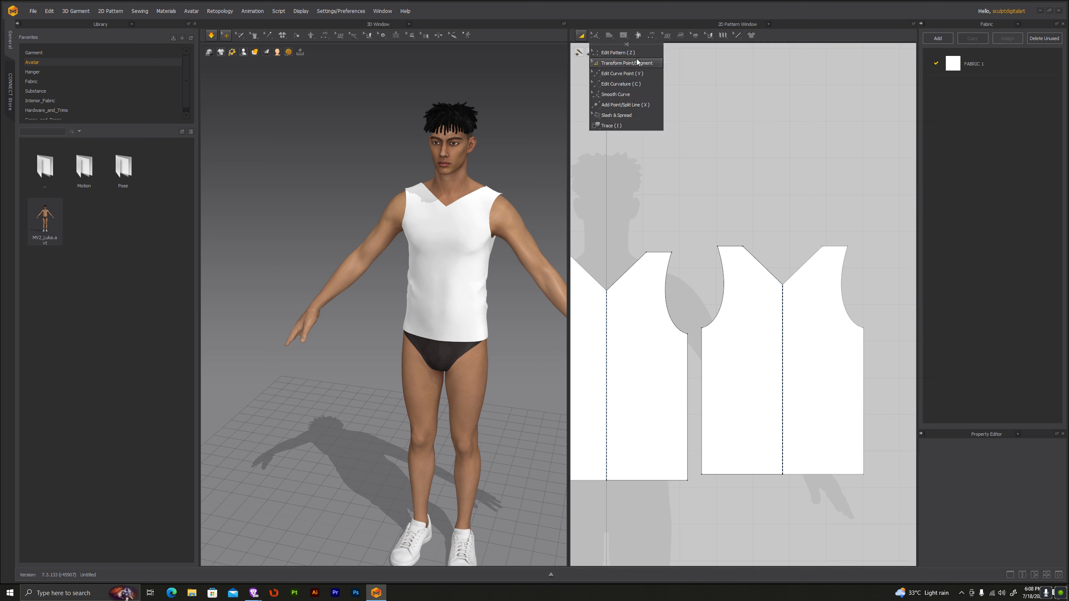
pyautogui.click(619, 54)
pyautogui.click(785, 276)
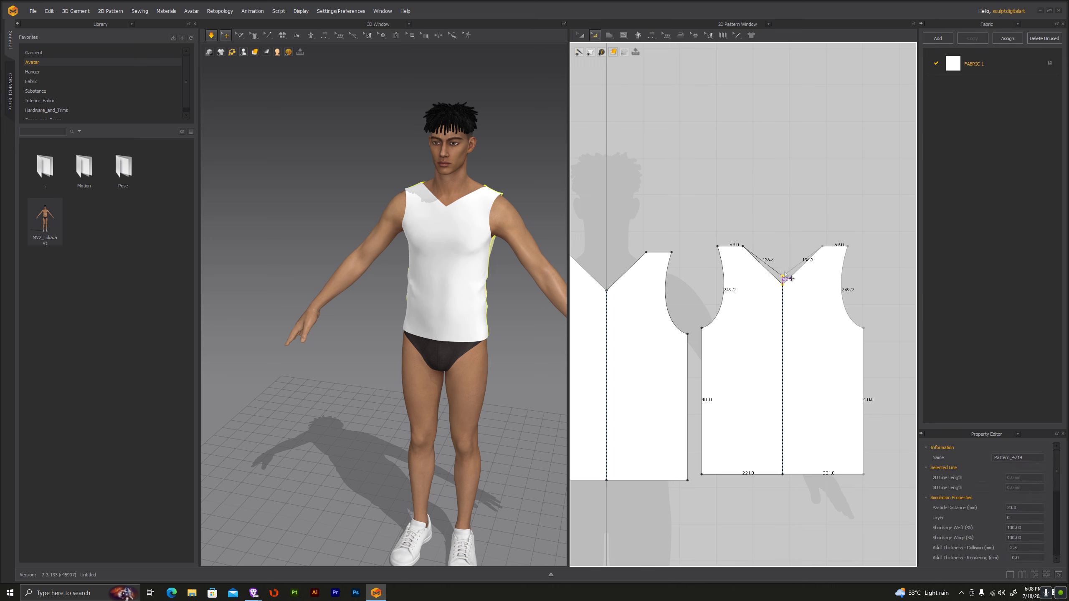
pyautogui.hotkey('ctrl', 'z')
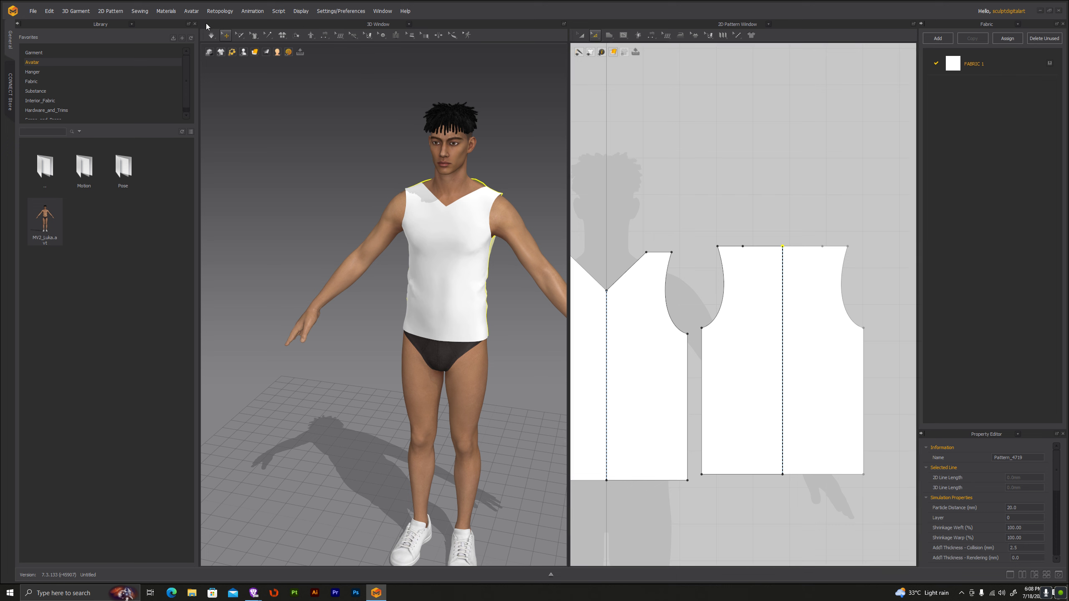
# Step: Select the front's left neckline edge to read its 151.2 length
pyautogui.moveTo(477, 273)
pyautogui.mouseDown(button='right')
pyautogui.moveTo(326, 317)
pyautogui.moveTo(604, 316)
pyautogui.moveTo(427, 308)
pyautogui.mouseUp(button='right')
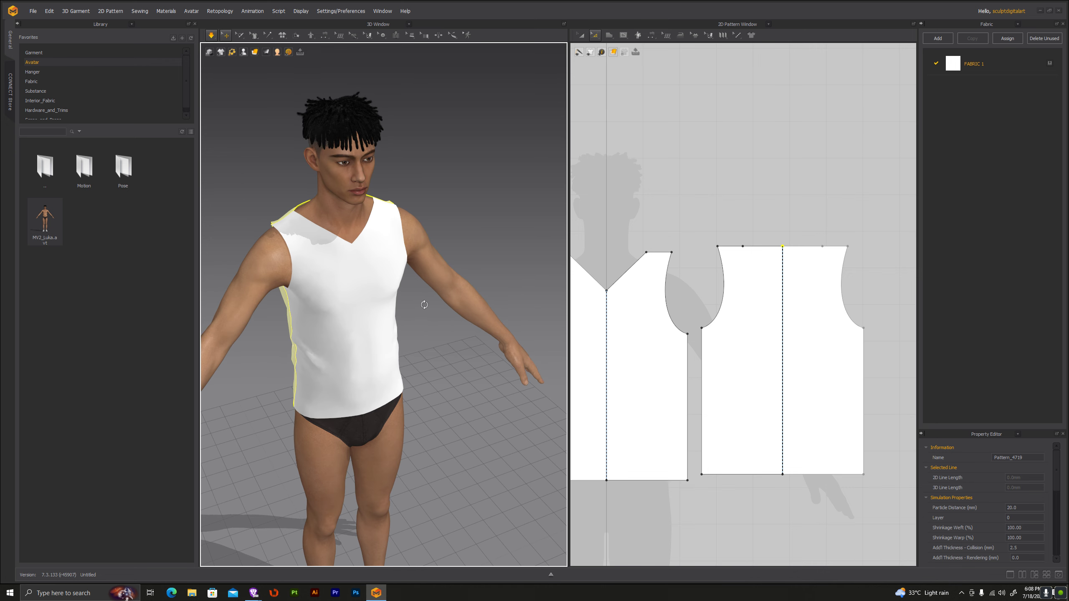
pyautogui.scroll(3, 501, 290)
pyautogui.scroll(-3, 490, 316)
pyautogui.scroll(-2, 492, 320)
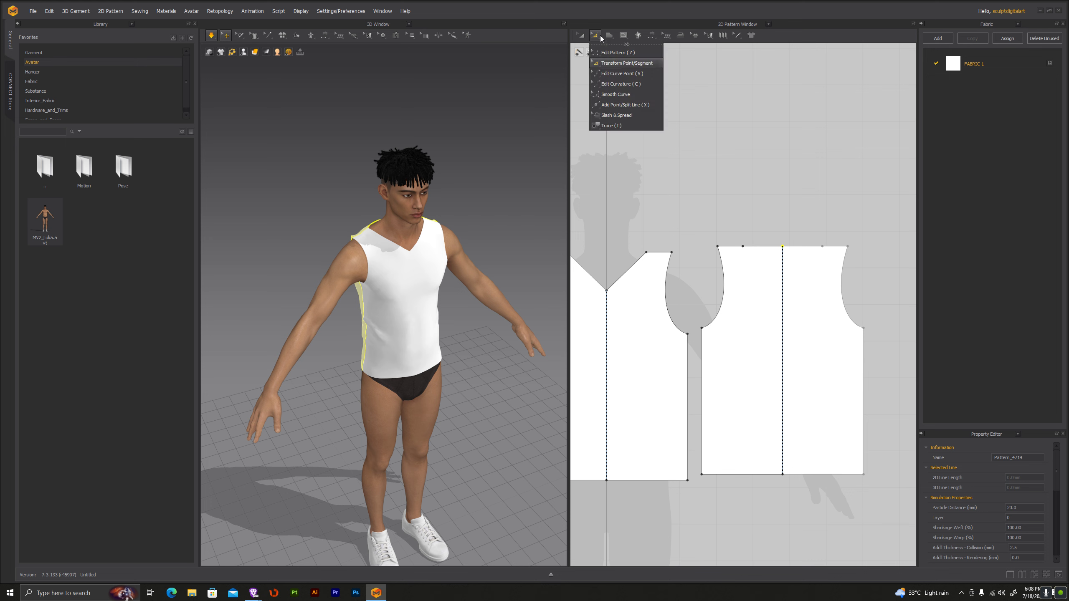
pyautogui.click(668, 170)
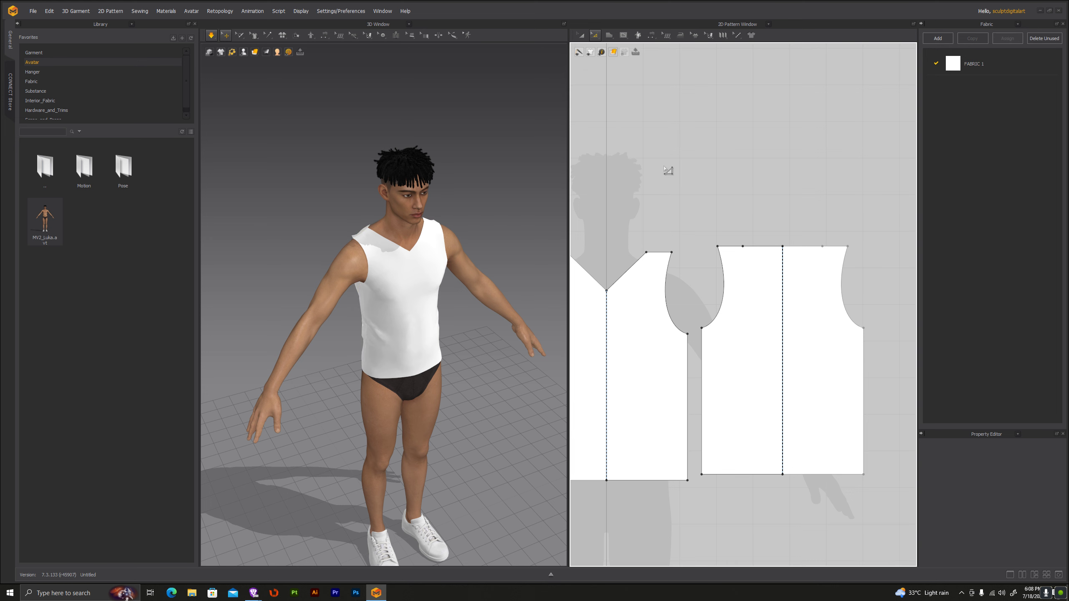
pyautogui.scroll(2, 669, 170)
pyautogui.scroll(2, 715, 252)
pyautogui.click(698, 270)
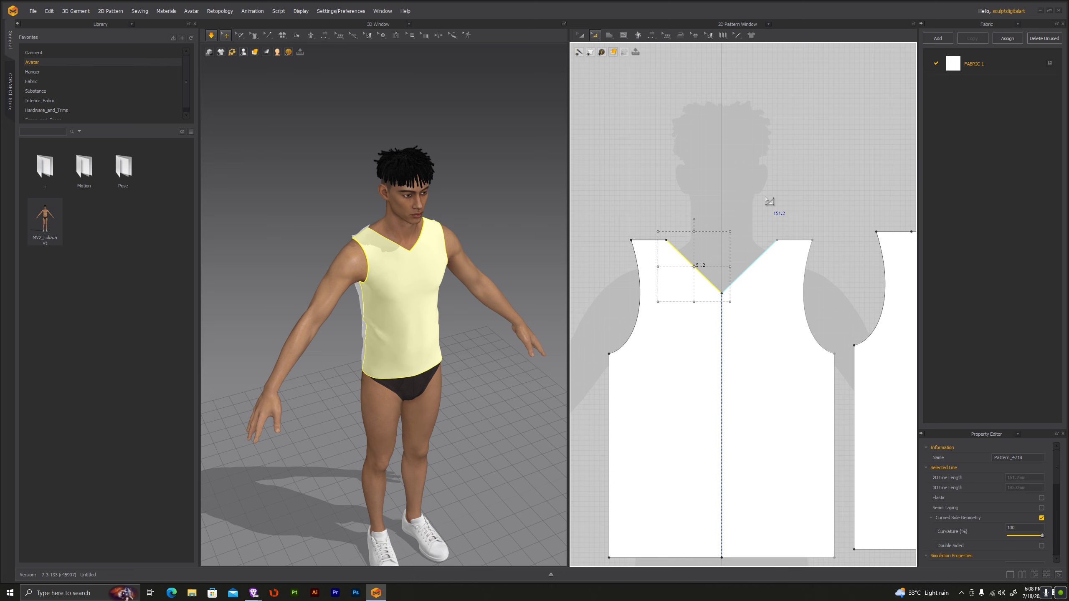
# Step: Create a 50 × 151.2 mm rectangle on the 2D canvas above the neckline
pyautogui.scroll(1, 768, 199)
pyautogui.scroll(-3, 767, 200)
pyautogui.scroll(4, 757, 208)
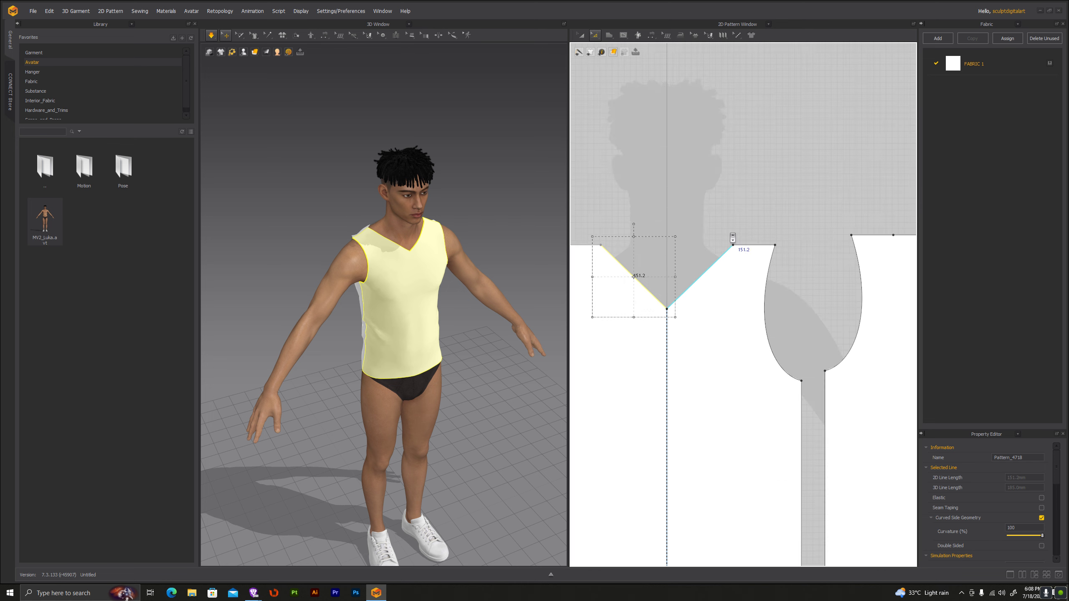
pyautogui.press('s')
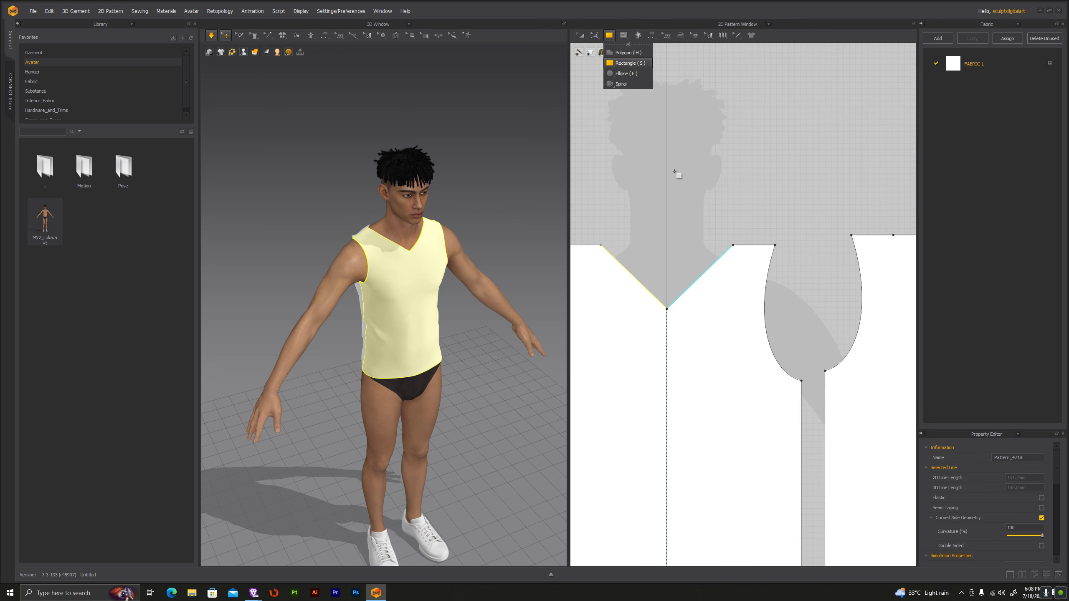
pyautogui.click(675, 172)
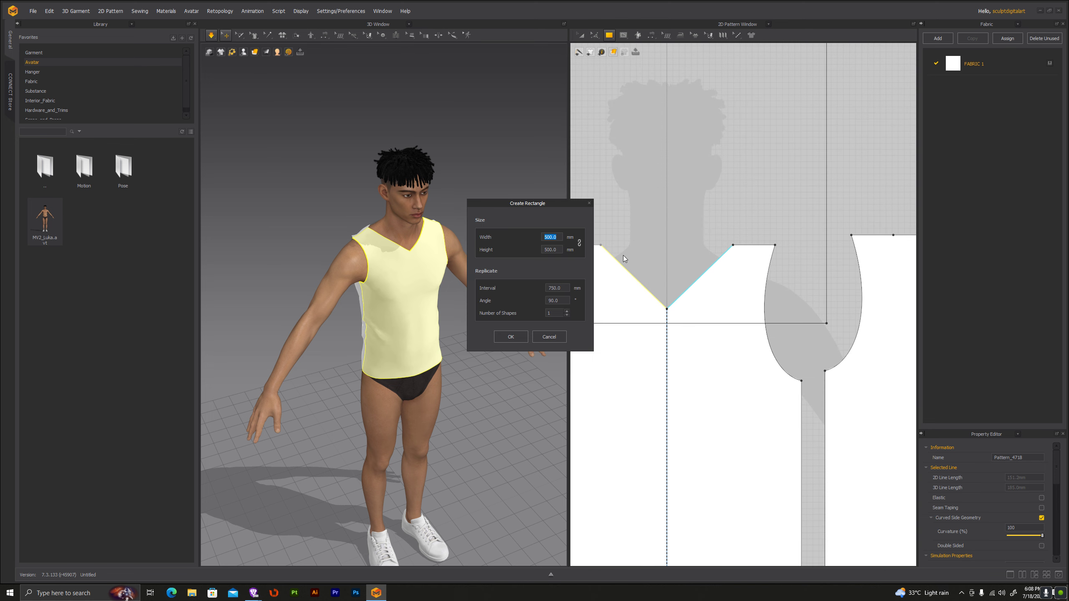
pyautogui.write('151.2')
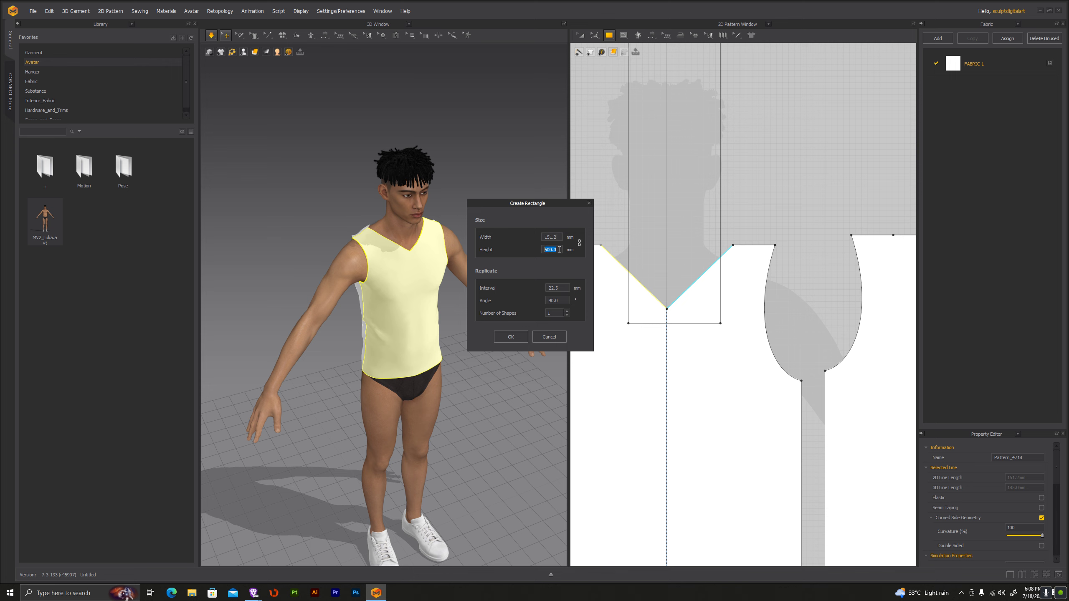
pyautogui.click(549, 239)
pyautogui.write('151.2')
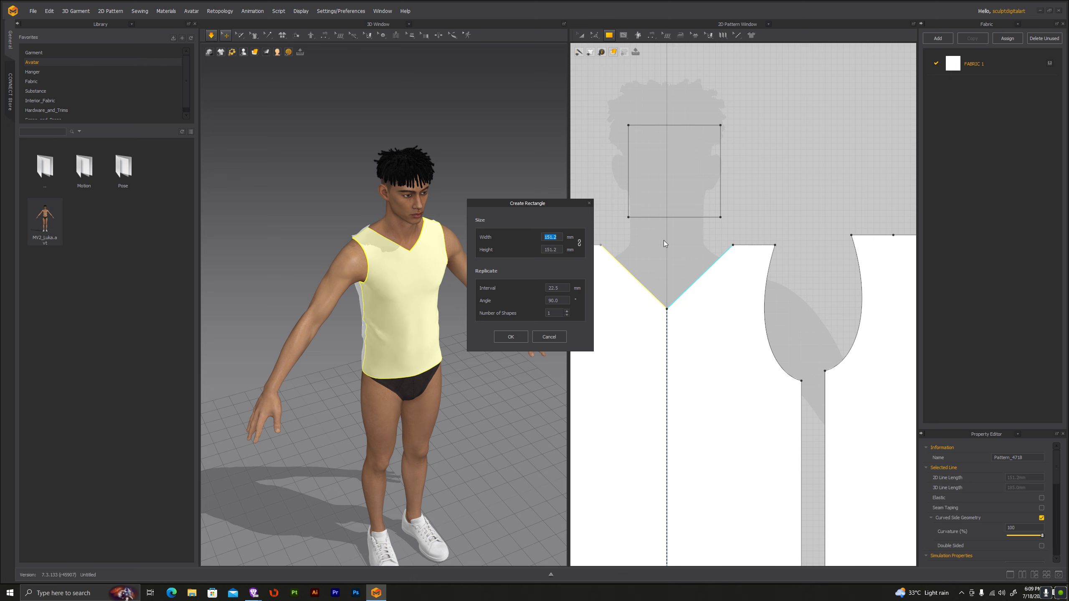
pyautogui.write('50')
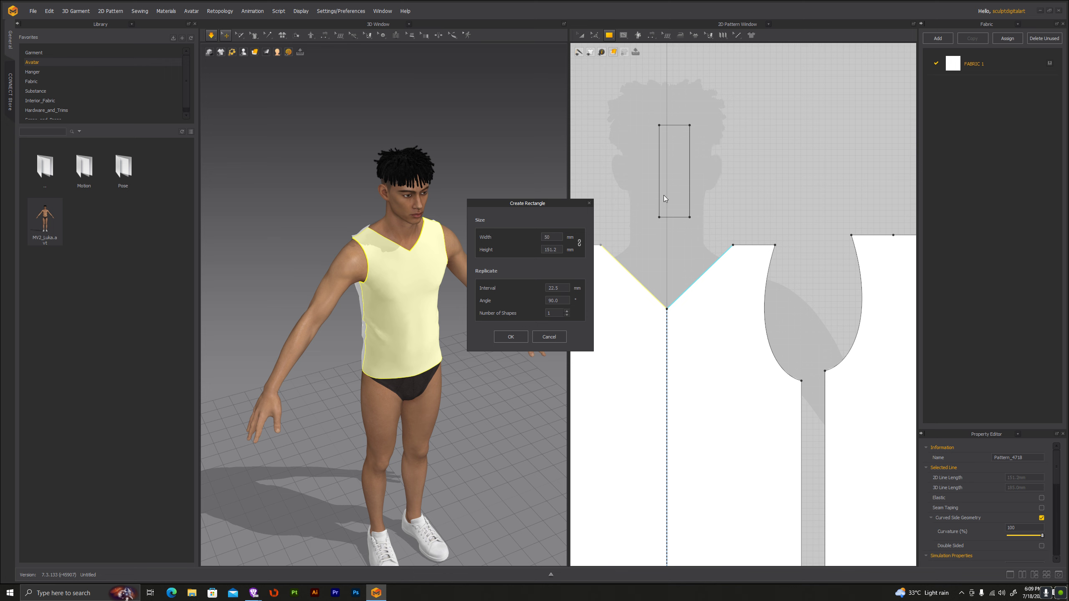
pyautogui.click(523, 337)
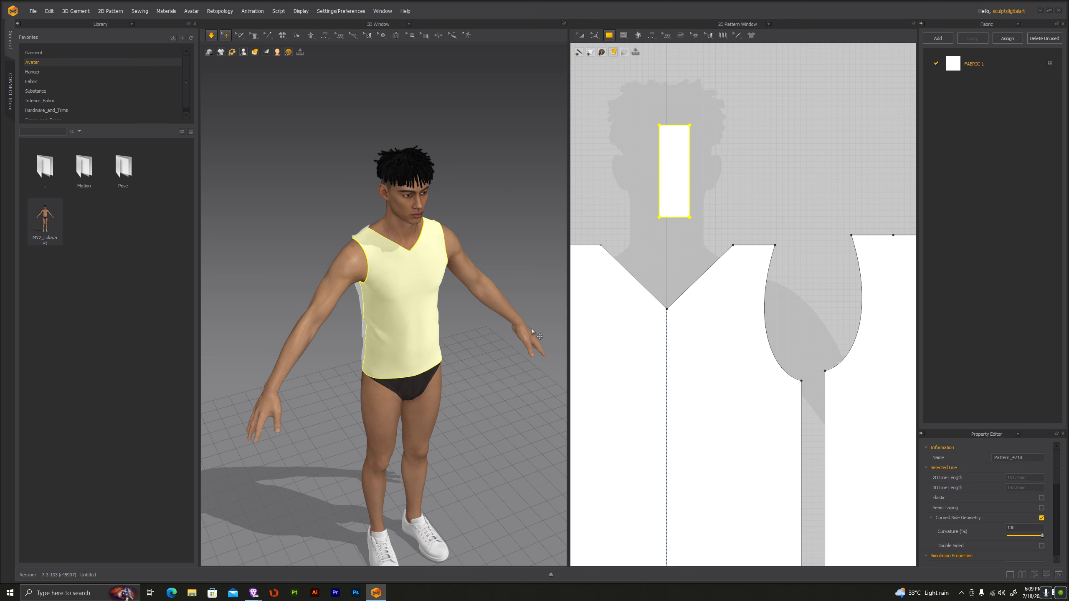
# Step: Cancel the extra rectangle and move the strip down toward the neckline
pyautogui.click(594, 35)
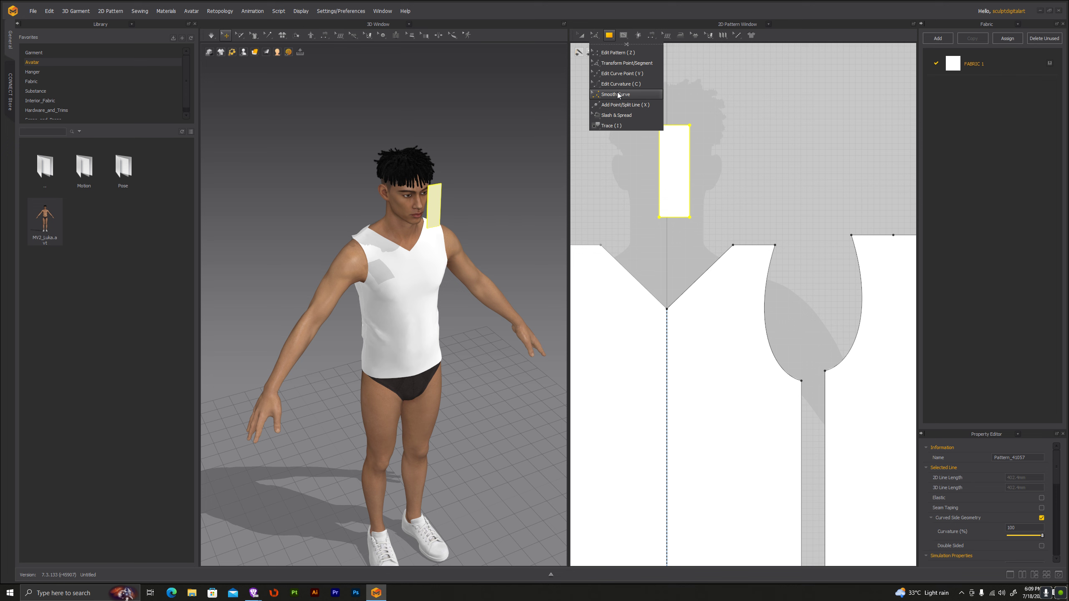
pyautogui.click(715, 109)
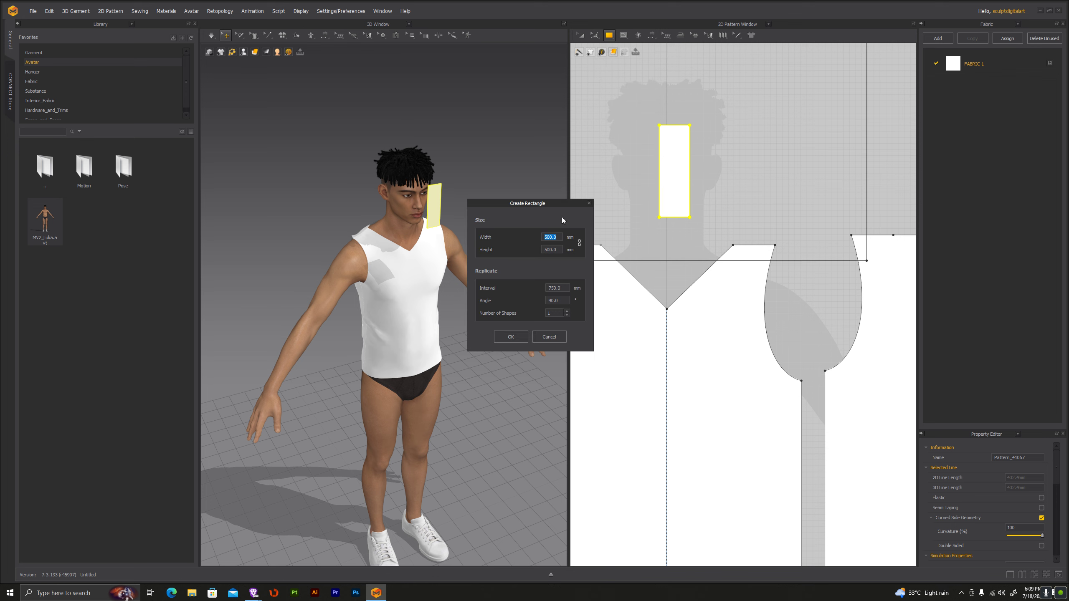
pyautogui.click(547, 337)
pyautogui.click(581, 35)
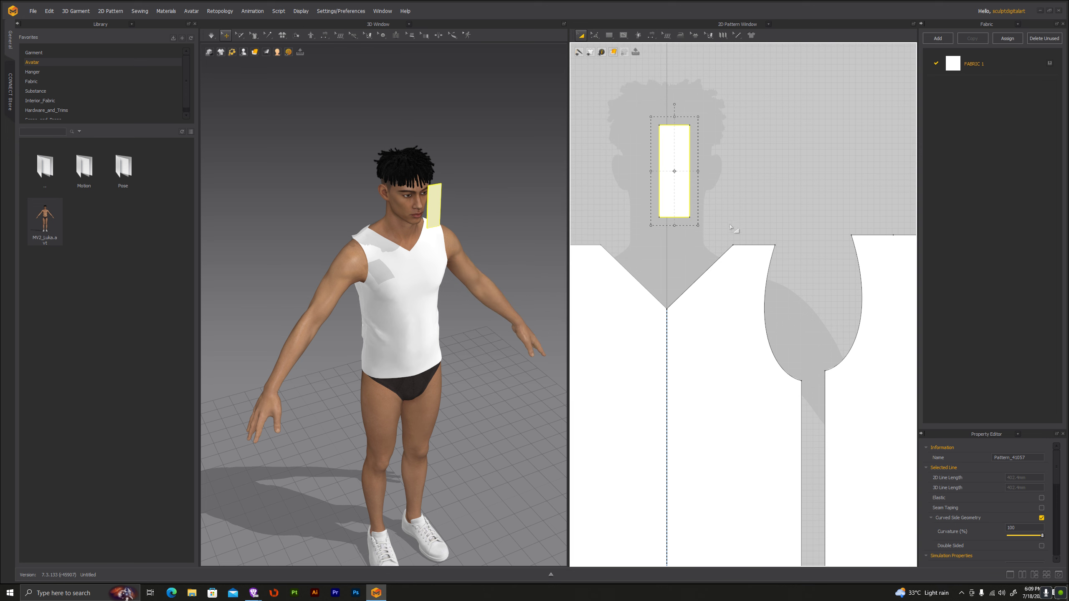
pyautogui.moveTo(682, 177); pyautogui.dragTo(682, 237)
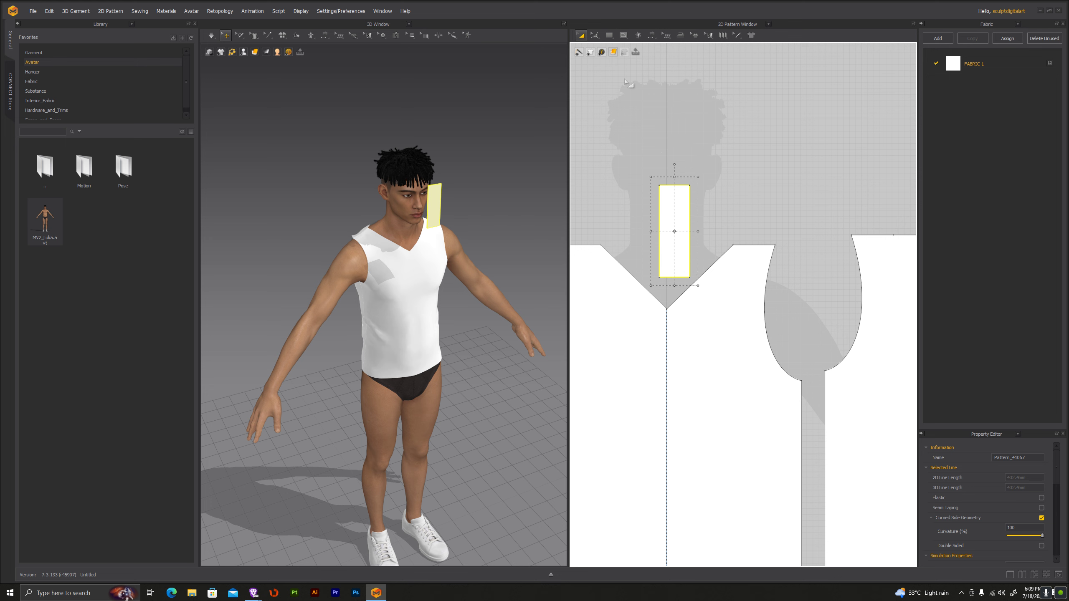
# Step: Sew the strip's left edge to the left V-neck edge and turn on simulation
pyautogui.click(658, 37)
pyautogui.click(665, 63)
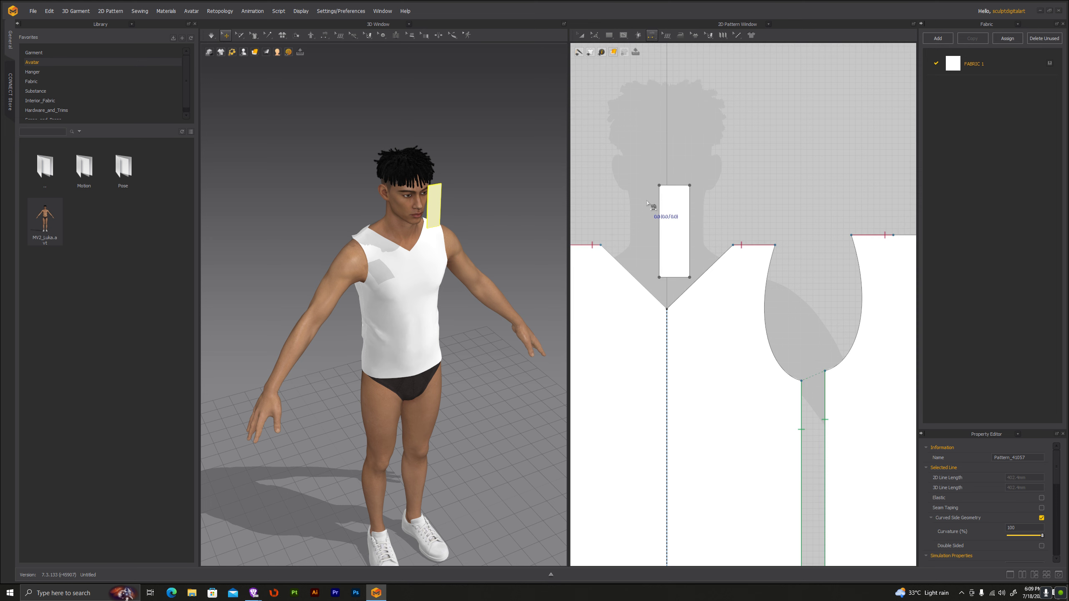
pyautogui.click(658, 204)
pyautogui.click(609, 255)
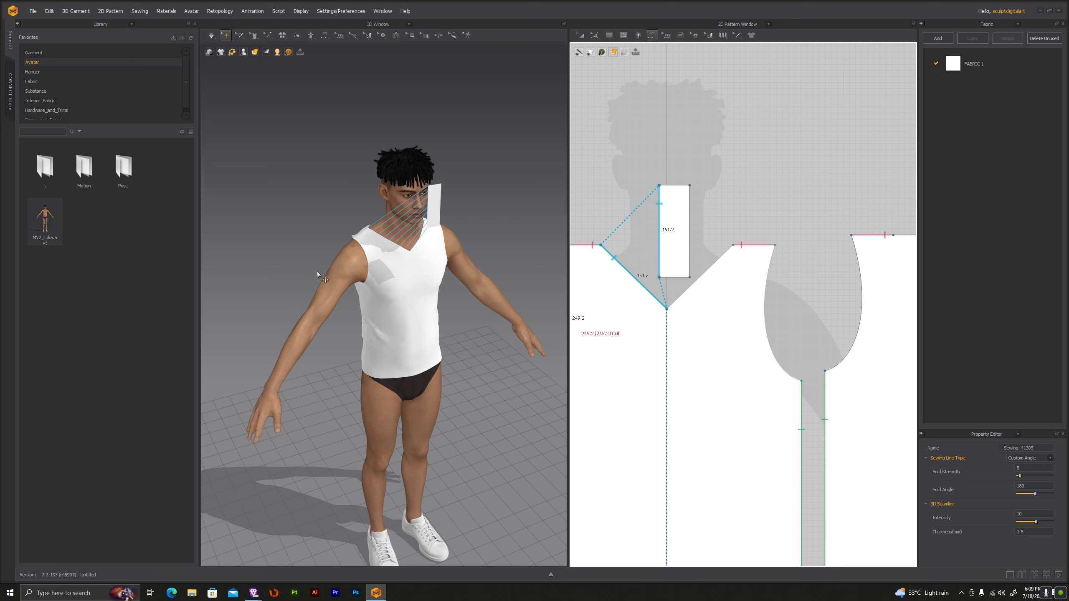
pyautogui.click(210, 35)
pyautogui.click(235, 63)
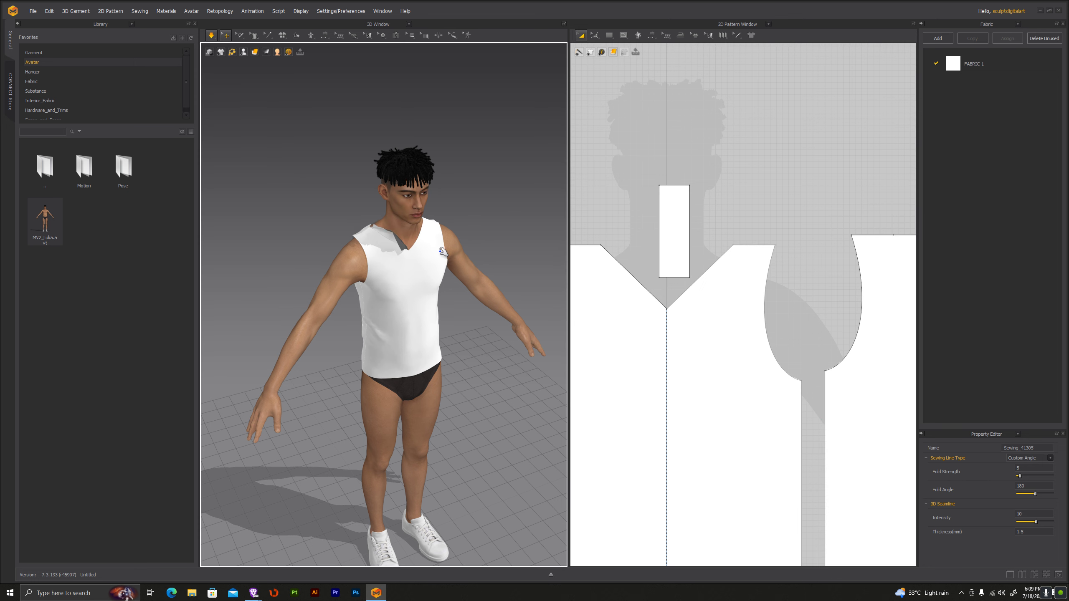
pyautogui.click(670, 219)
pyautogui.rightClick(670, 219)
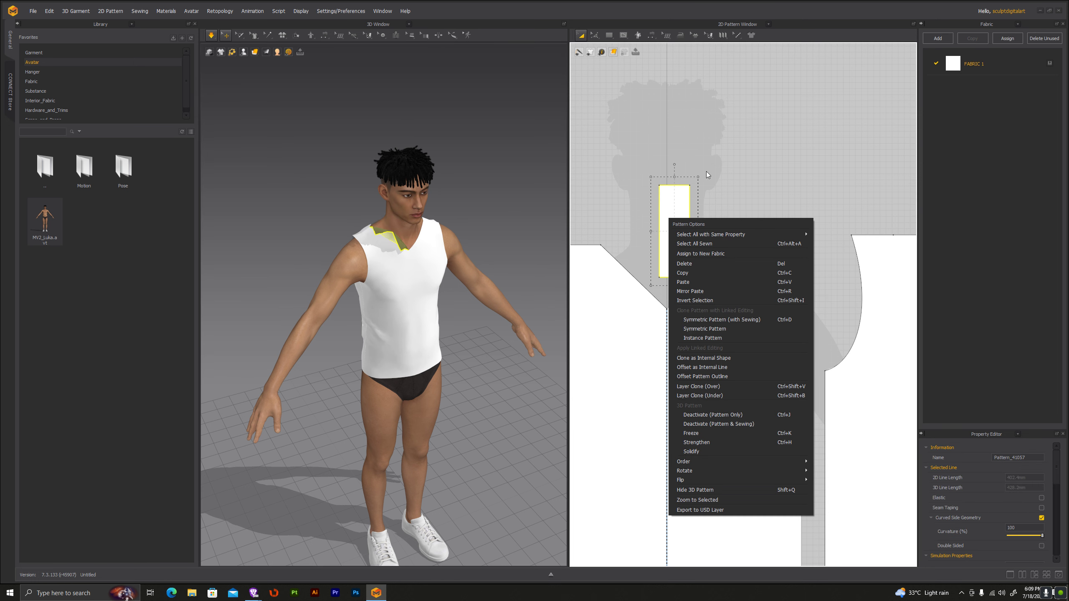
# Step: Paste a rectangle copy right of the neckline, then delete the upper-right rectangle
pyautogui.click(690, 271)
pyautogui.rightClick(670, 223)
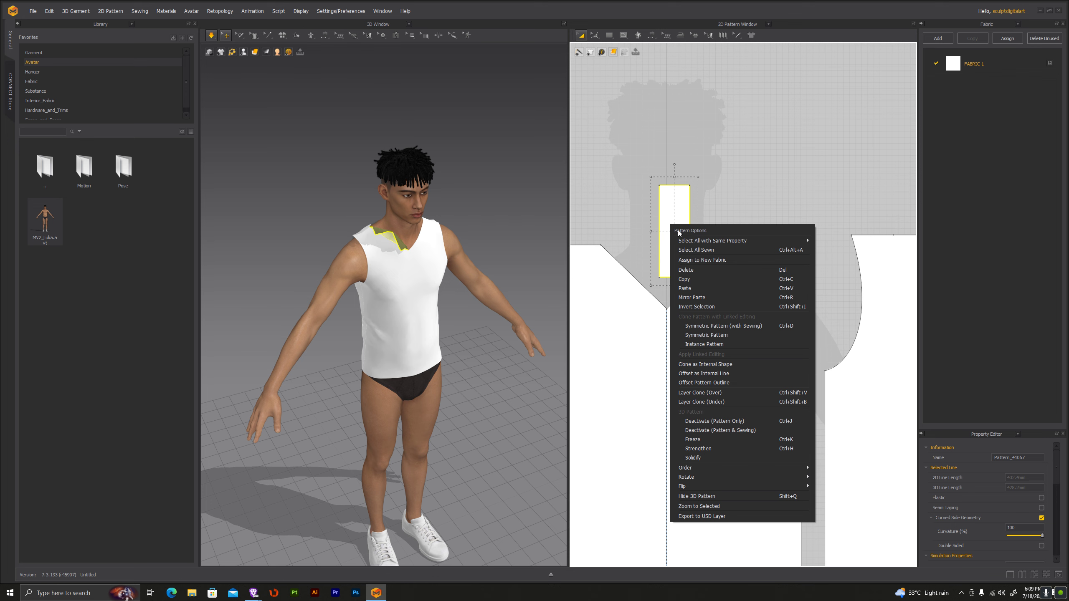
pyautogui.click(684, 288)
pyautogui.click(761, 183)
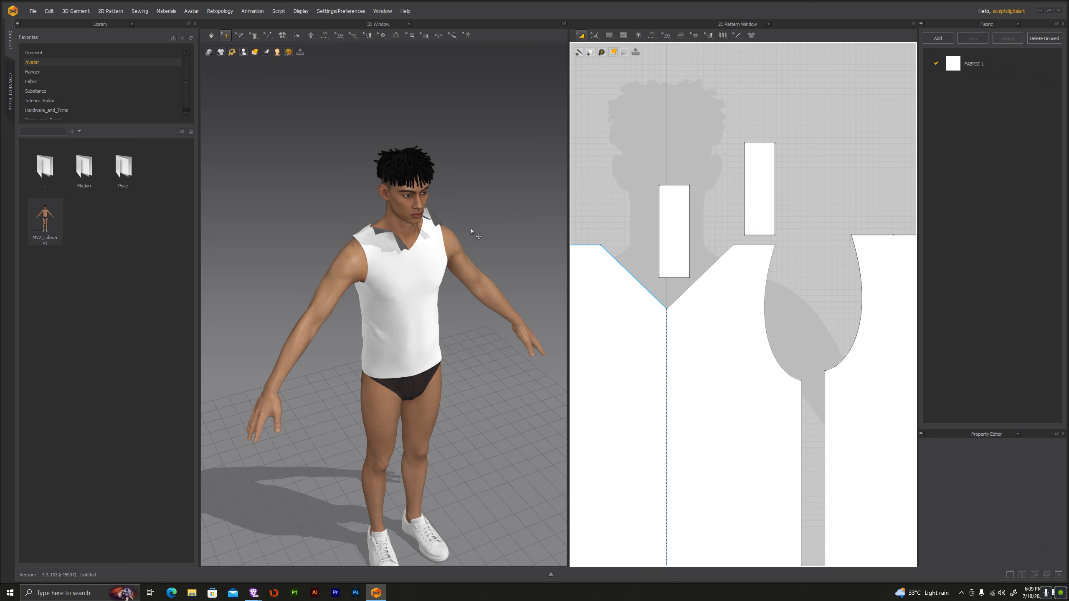
pyautogui.moveTo(473, 227); pyautogui.dragTo(478, 217, button='right')
pyautogui.press('2')
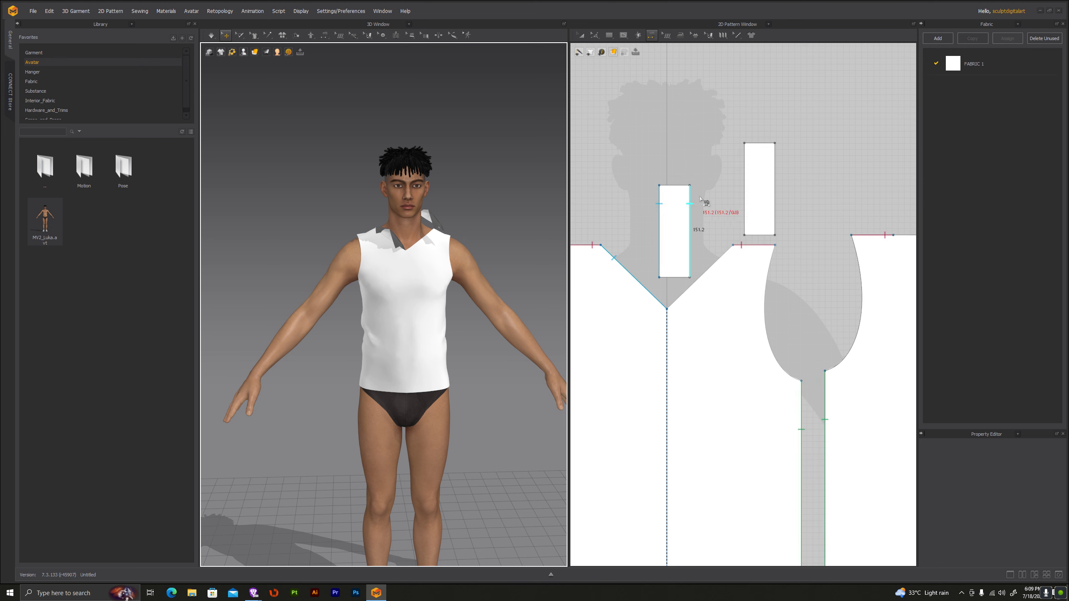
pyautogui.press('a')
pyautogui.click(768, 184)
pyautogui.press('Delete')
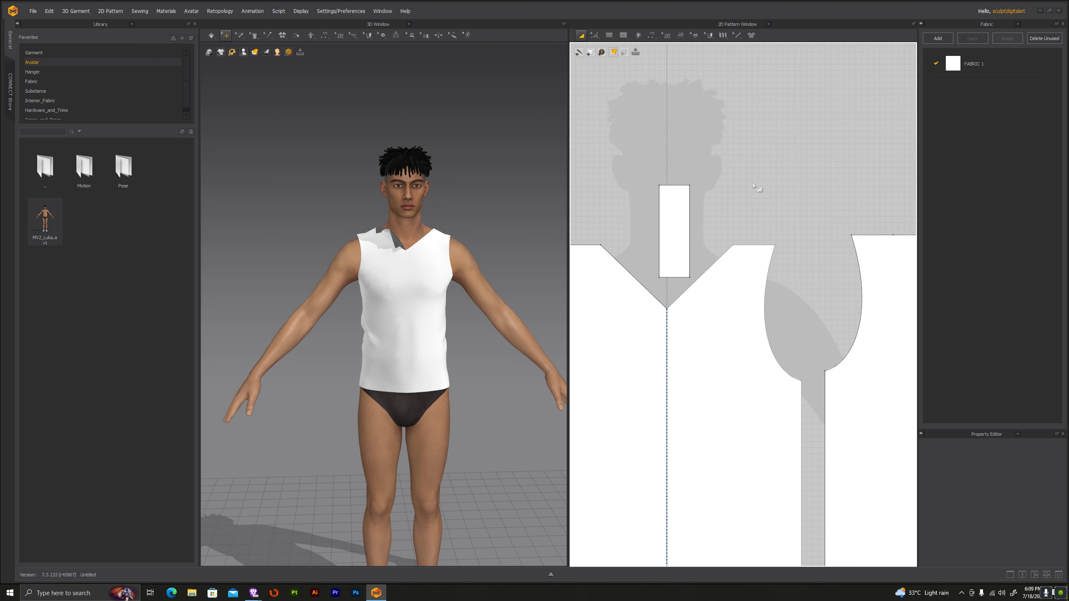
# Step: Copy the left collar rectangle and paste it above the right neckline
pyautogui.click(659, 221)
pyautogui.rightClick(662, 220)
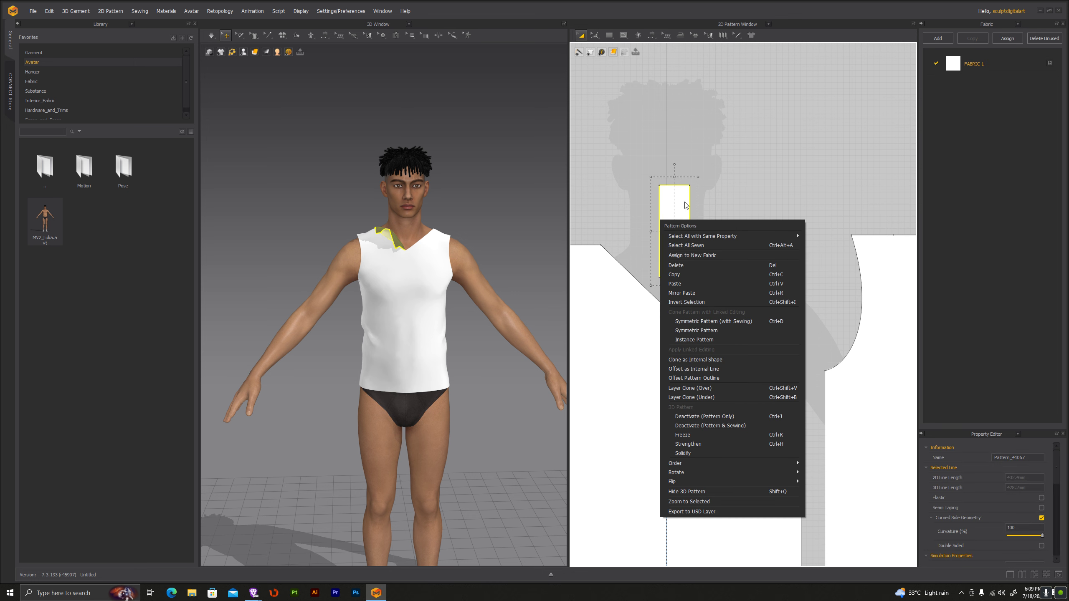
pyautogui.click(682, 275)
pyautogui.rightClick(675, 239)
pyautogui.click(692, 306)
pyautogui.click(730, 195)
# Step: Segment-sew the new rectangle's edge to the right neckline and start the simulation
pyautogui.moveTo(478, 227); pyautogui.dragTo(429, 225, button='right')
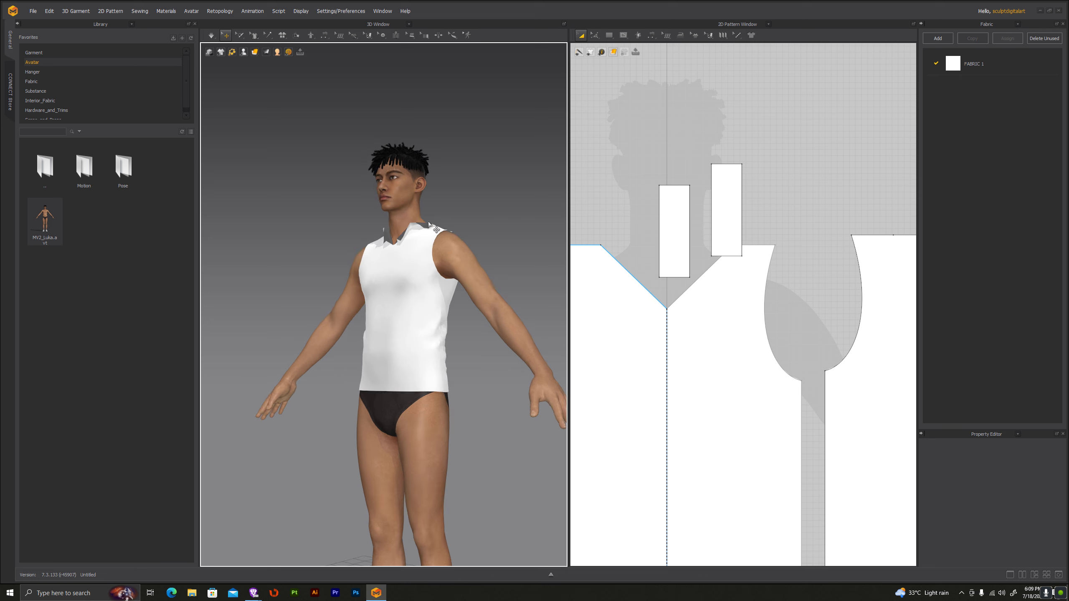
pyautogui.click(595, 37)
pyautogui.click(651, 35)
pyautogui.click(674, 63)
pyautogui.click(741, 208)
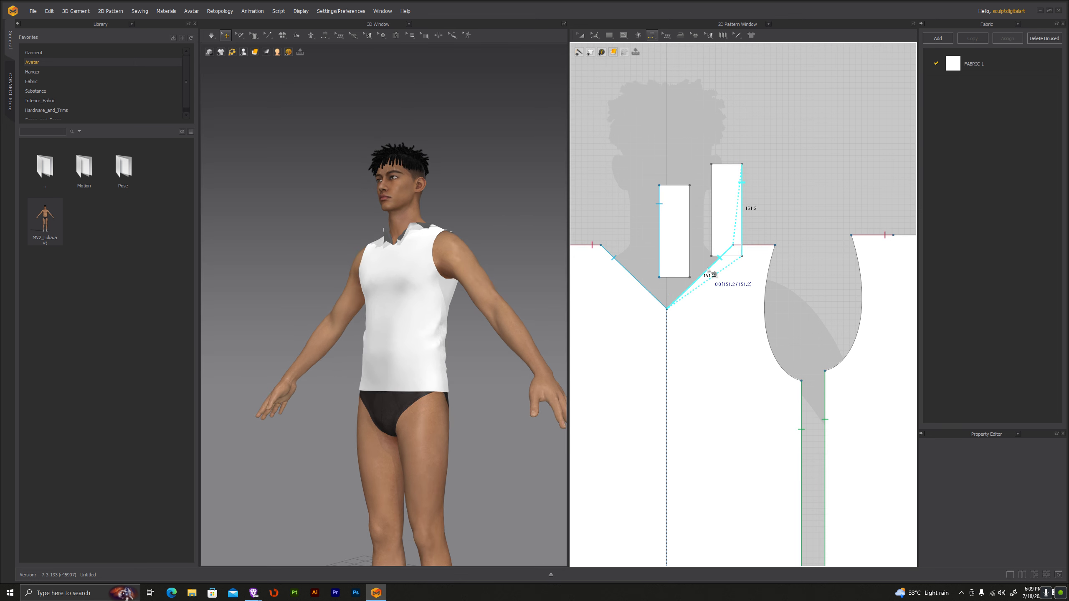
pyautogui.click(695, 281)
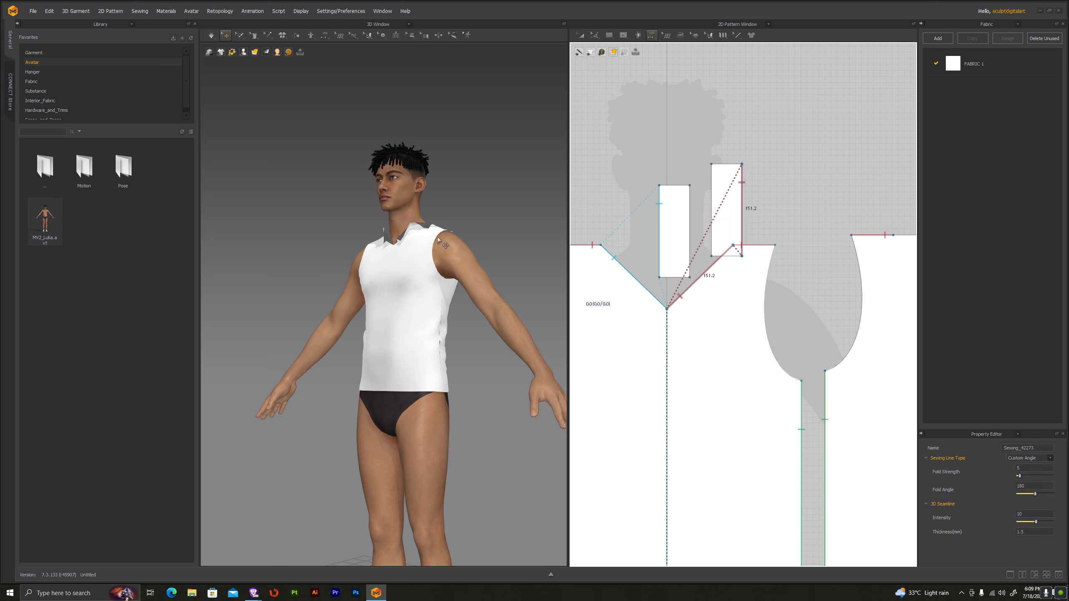
pyautogui.click(211, 36)
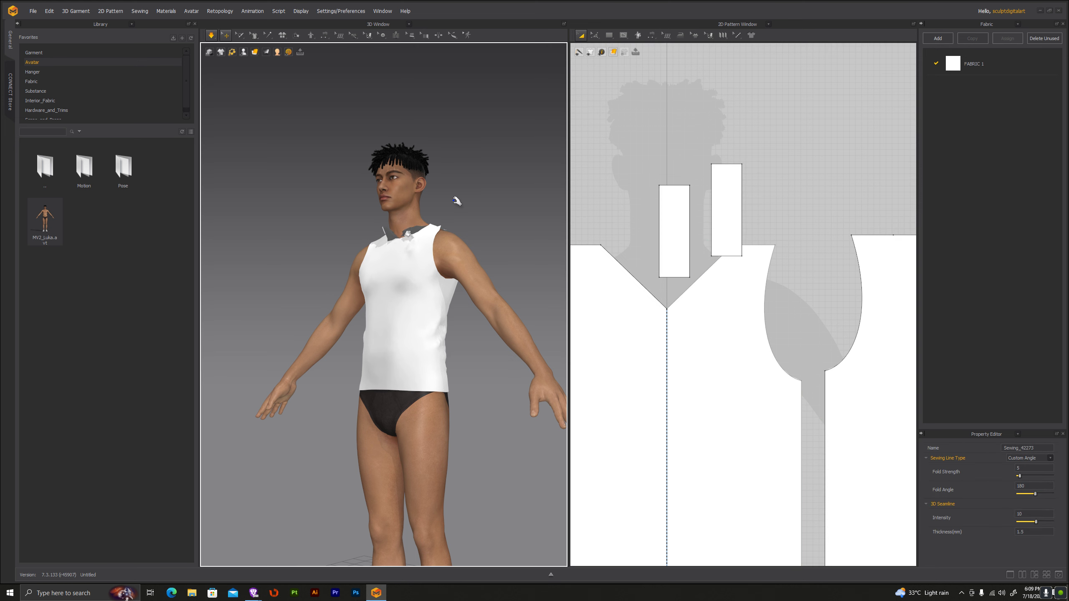
# Step: Zoom and orbit around the neck to inspect the draped collar bands, selecting then deselecting the new band
pyautogui.scroll(2, 466, 250)
pyautogui.scroll(2, 466, 253)
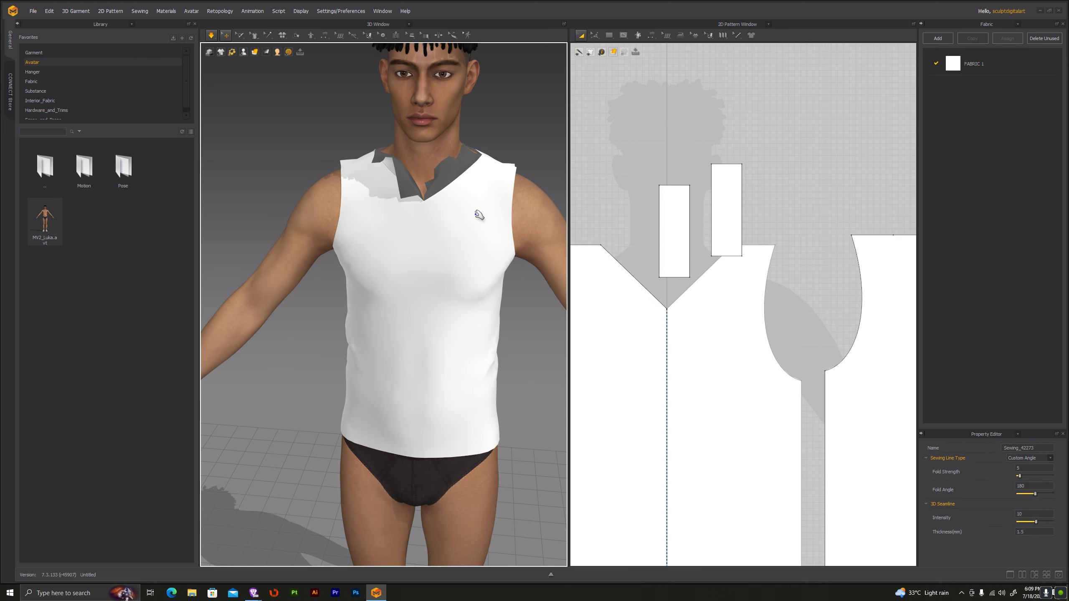
pyautogui.scroll(2, 466, 257)
pyautogui.scroll(2, 467, 263)
pyautogui.moveTo(502, 200)
pyautogui.mouseDown(button='right')
pyautogui.moveTo(503, 167)
pyautogui.moveTo(478, 209)
pyautogui.mouseUp(button='right')
pyautogui.click(463, 220)
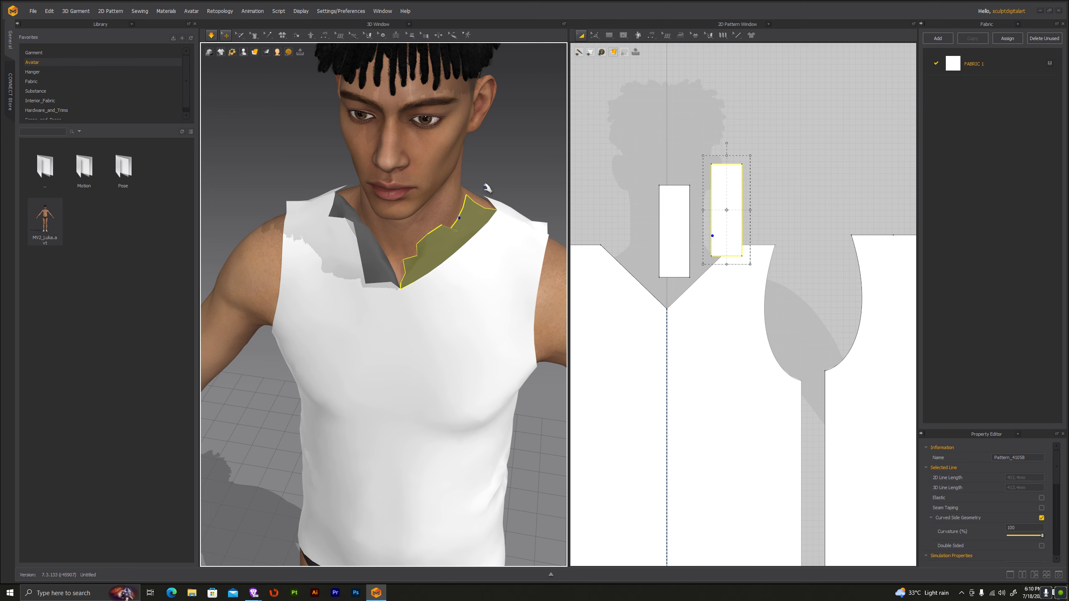
pyautogui.scroll(-2, 487, 188)
pyautogui.scroll(3, 487, 192)
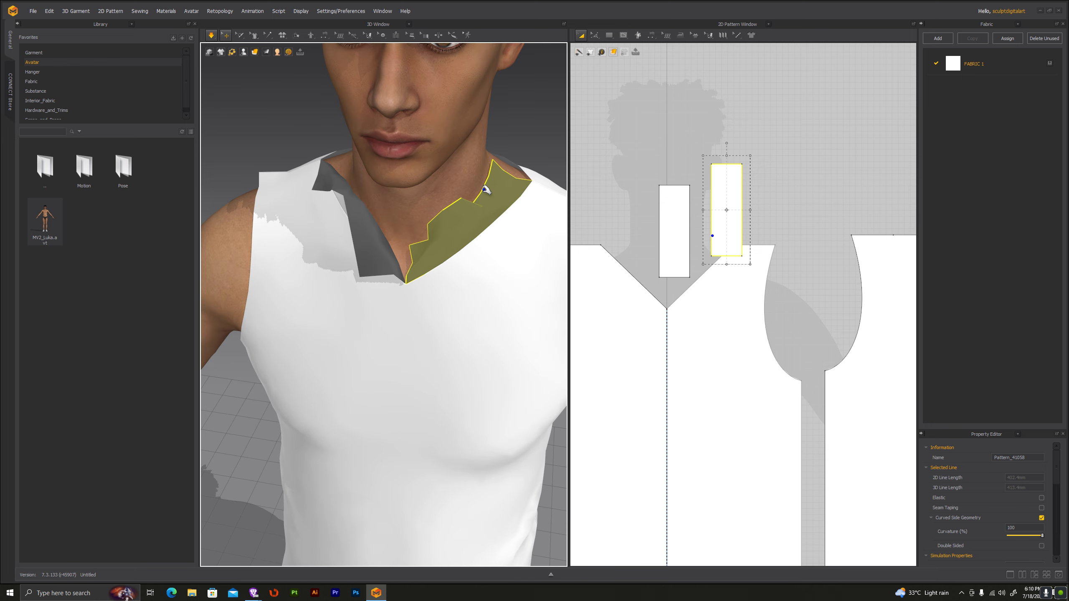
pyautogui.click(575, 194)
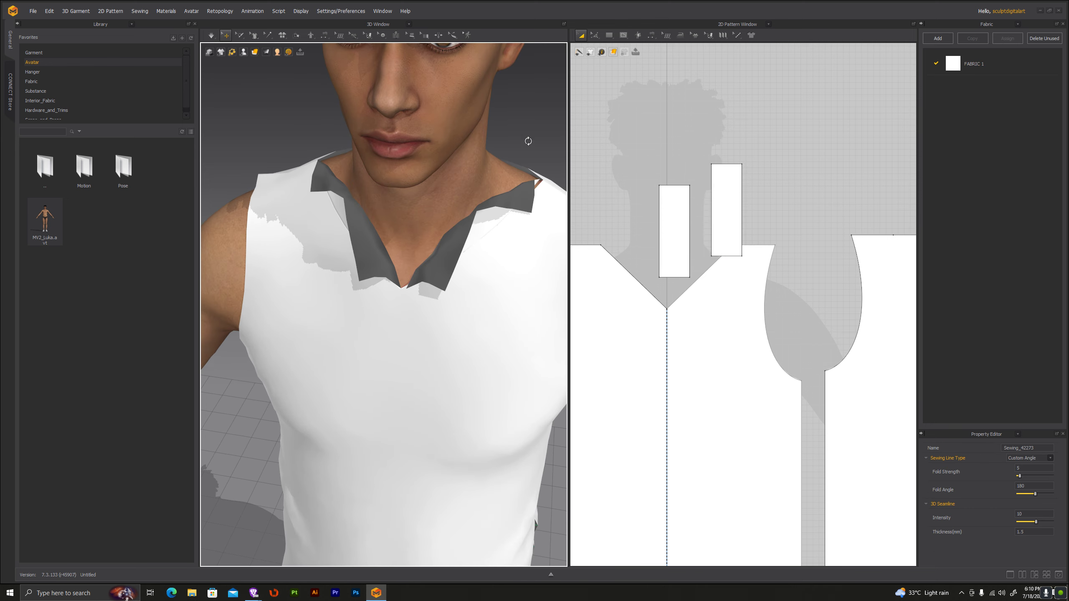
pyautogui.moveTo(529, 145); pyautogui.dragTo(525, 131, button='right')
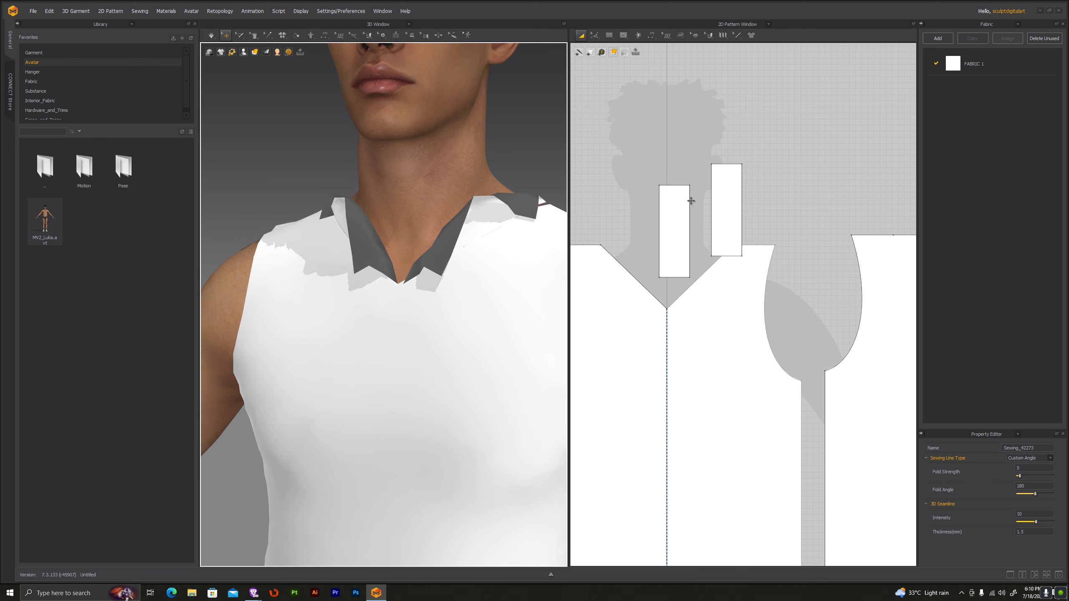
pyautogui.moveTo(519, 234)
pyautogui.mouseDown(button='right')
pyautogui.moveTo(454, 234)
pyautogui.moveTo(211, 310)
pyautogui.mouseUp(button='right')
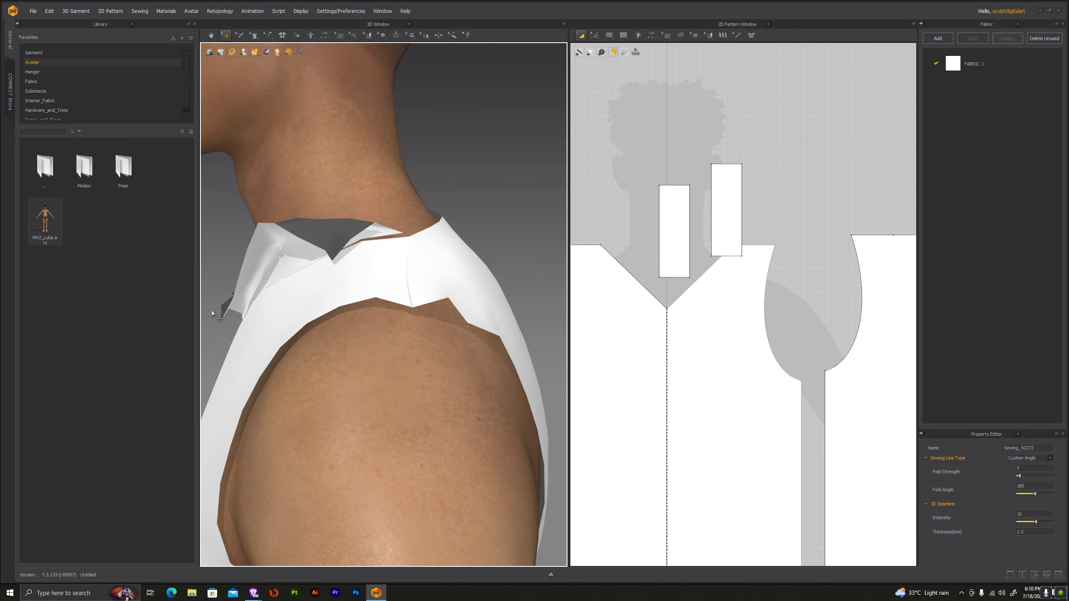
# Step: Attempt a Segment Sewing seam from collar to neckline, dismiss the warnings, and resimulate
pyautogui.click(322, 36)
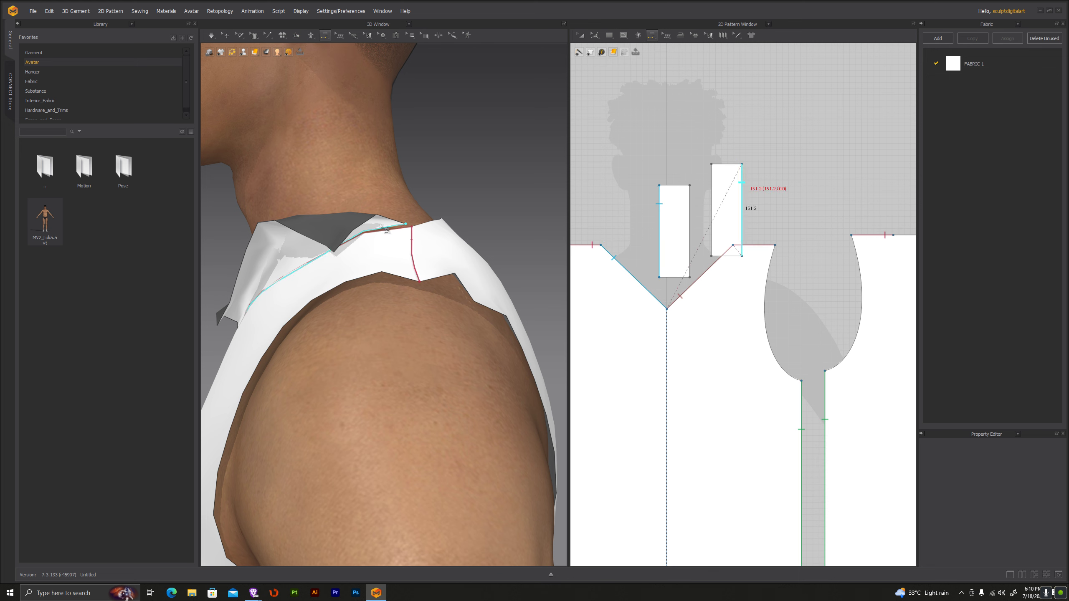
pyautogui.click(392, 230)
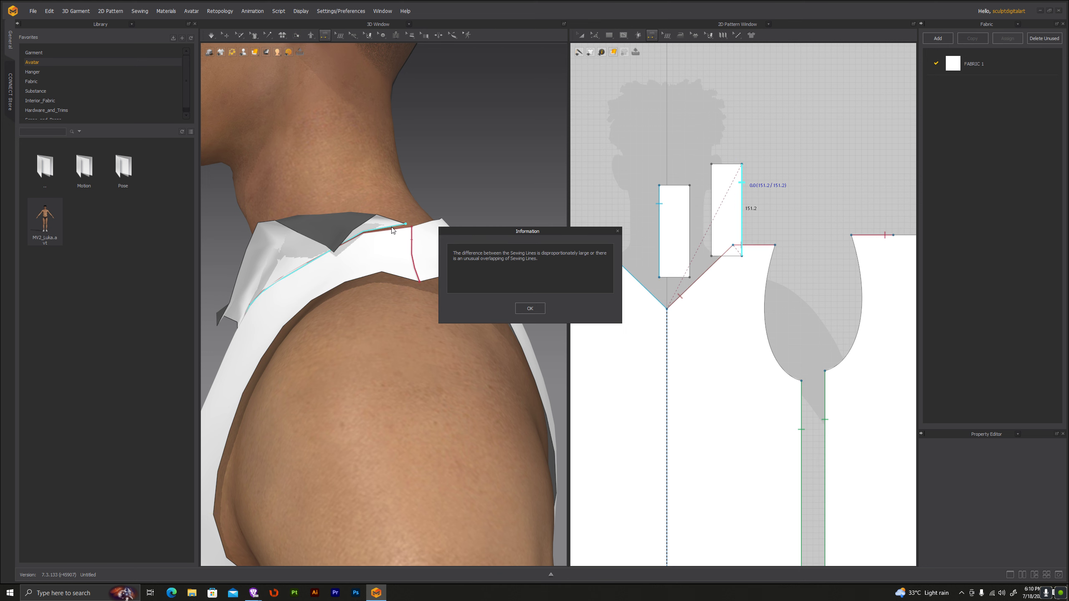
pyautogui.click(529, 309)
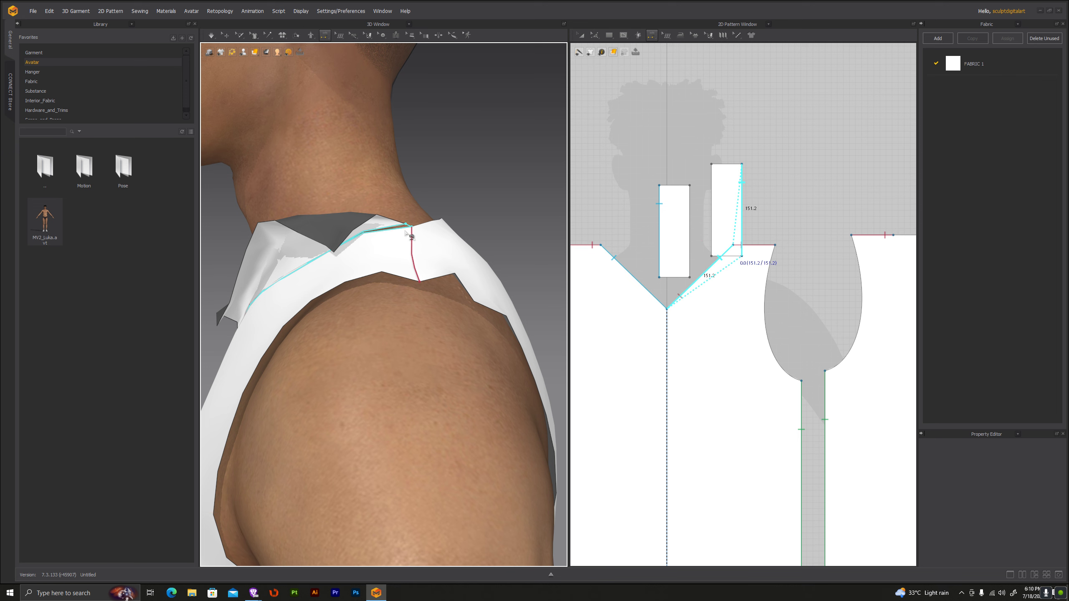
pyautogui.click(407, 233)
pyautogui.click(530, 307)
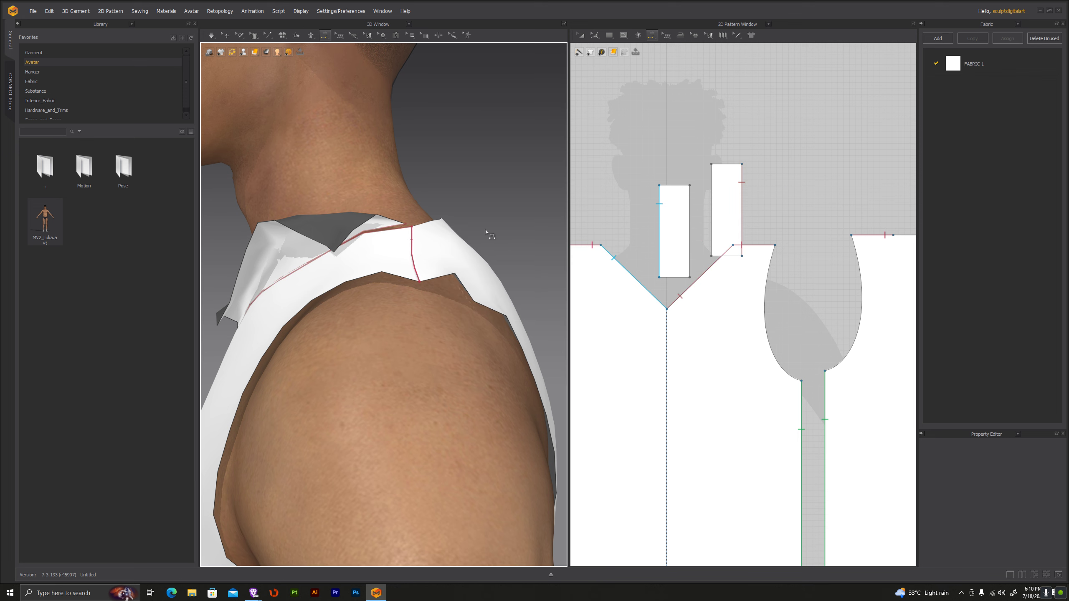
pyautogui.moveTo(484, 232); pyautogui.dragTo(271, 108, button='right')
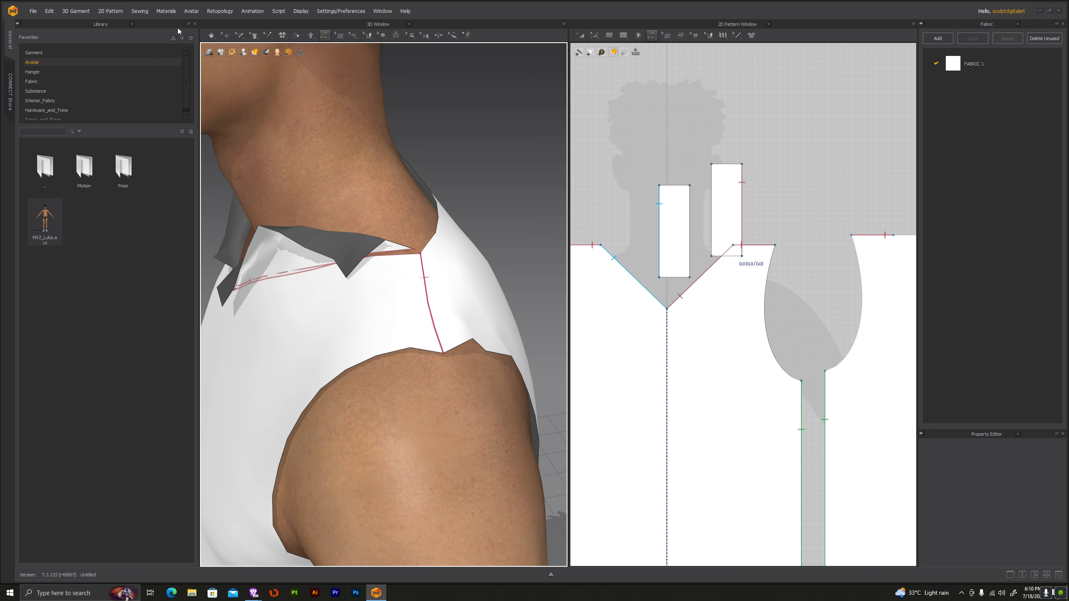
pyautogui.click(213, 37)
pyautogui.click(265, 83)
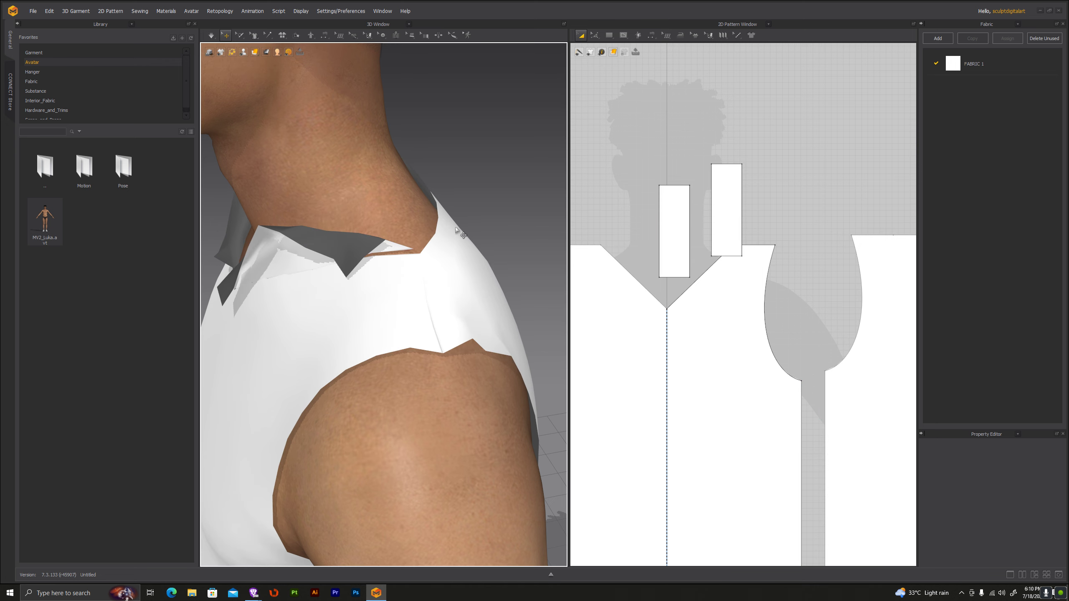
# Step: Retry the collar-to-neckline seam, then make a Free Sewing seam and delete it
pyautogui.click(329, 37)
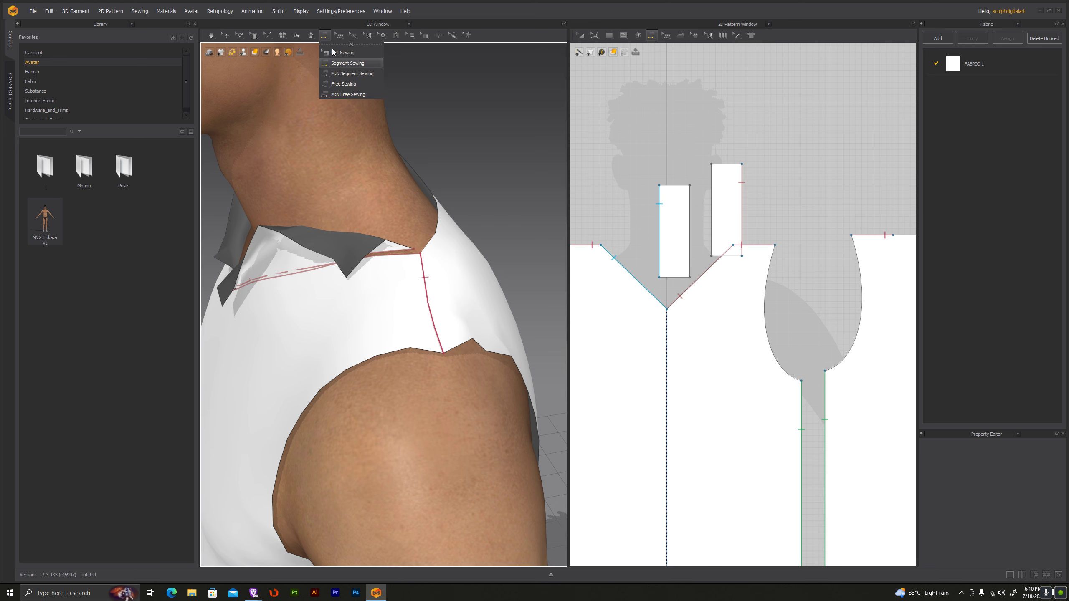
pyautogui.click(404, 252)
pyautogui.click(392, 259)
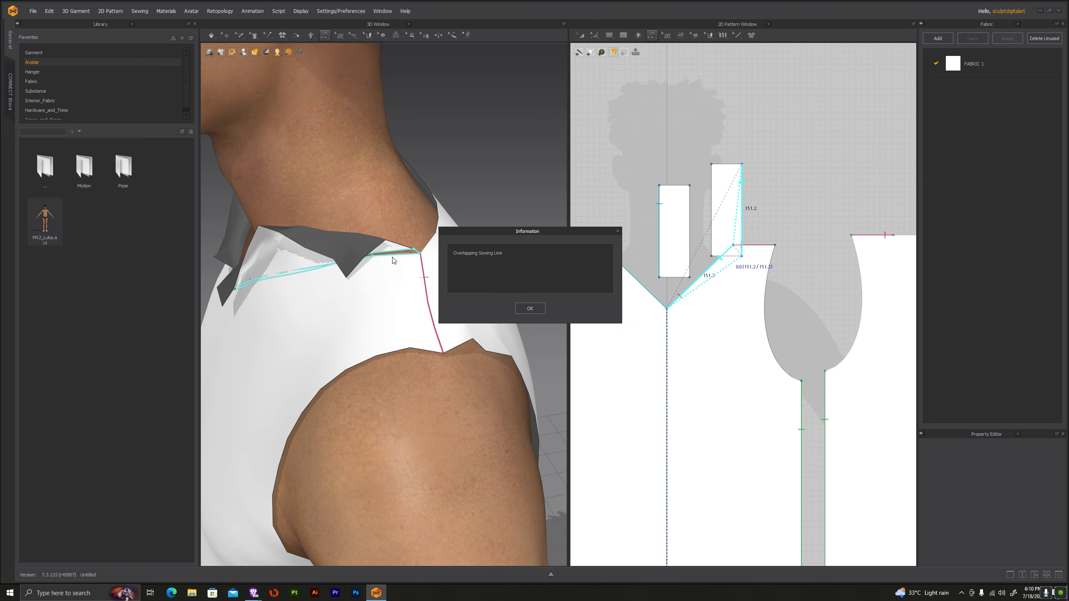
pyautogui.click(530, 308)
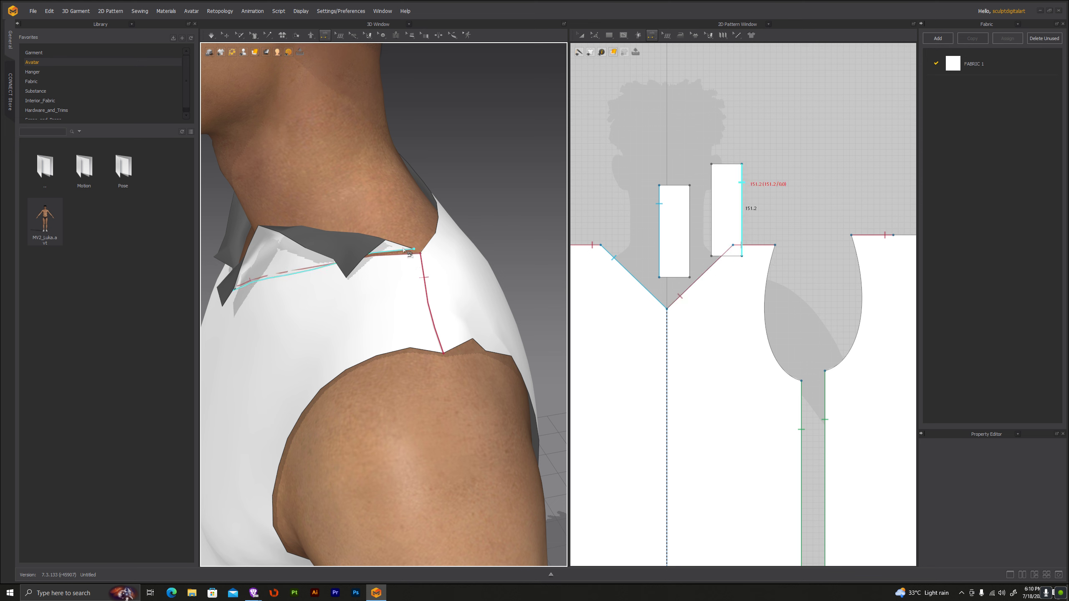
pyautogui.click(328, 37)
pyautogui.click(344, 59)
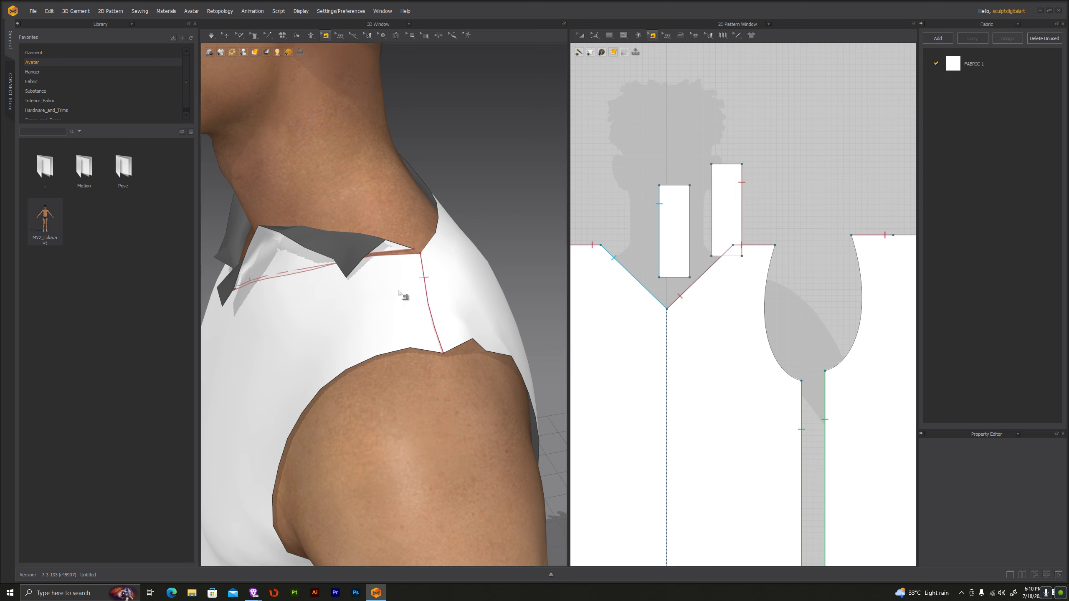
pyautogui.click(398, 254)
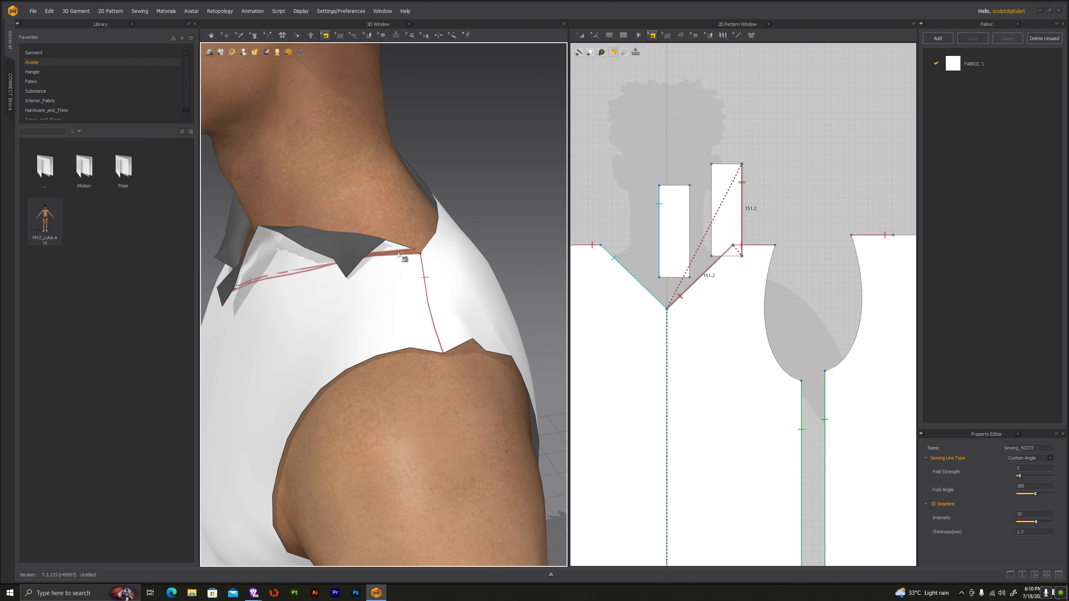
pyautogui.press('Delete')
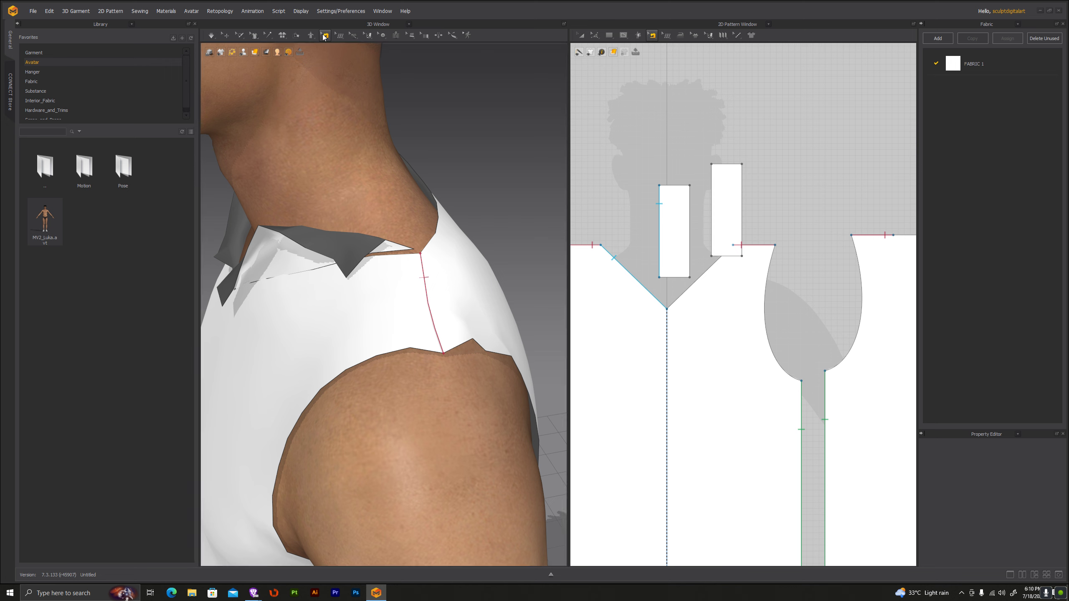
# Step: Sew the collar edge to the neckline with a new 180-degree fold seam, then pan to the back piece
pyautogui.click(325, 37)
pyautogui.click(341, 67)
pyautogui.click(396, 254)
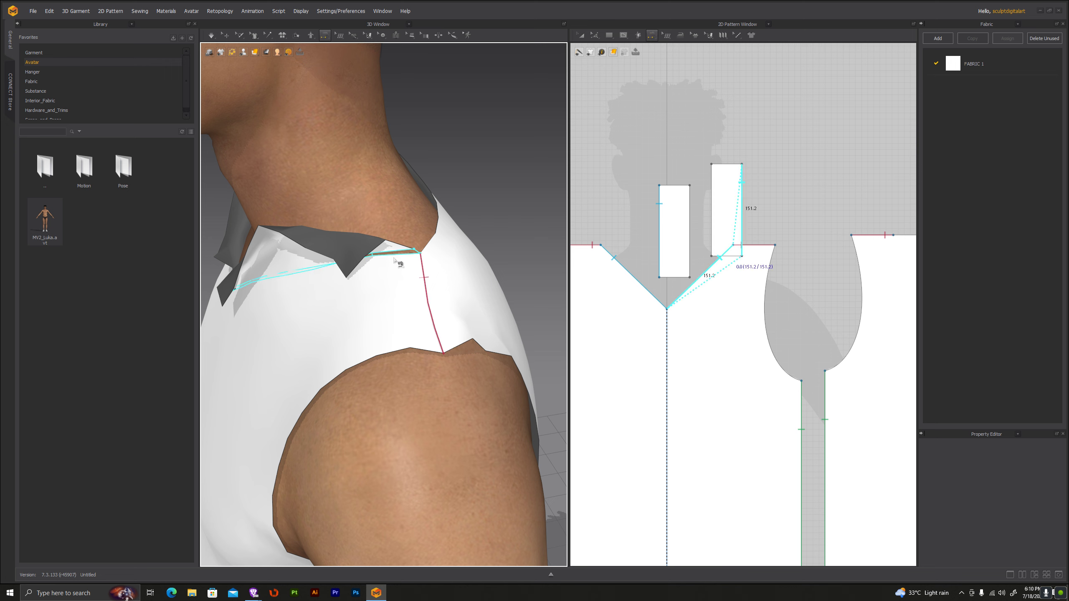
pyautogui.click(212, 37)
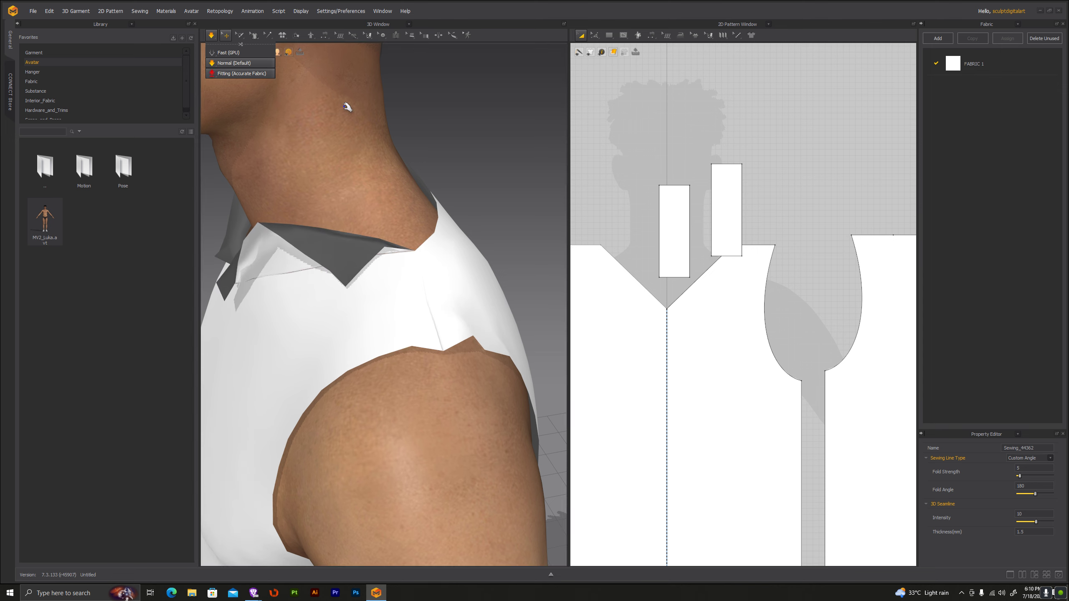
pyautogui.scroll(-2, 472, 157)
pyautogui.scroll(-2, 470, 155)
pyautogui.scroll(-2, 472, 154)
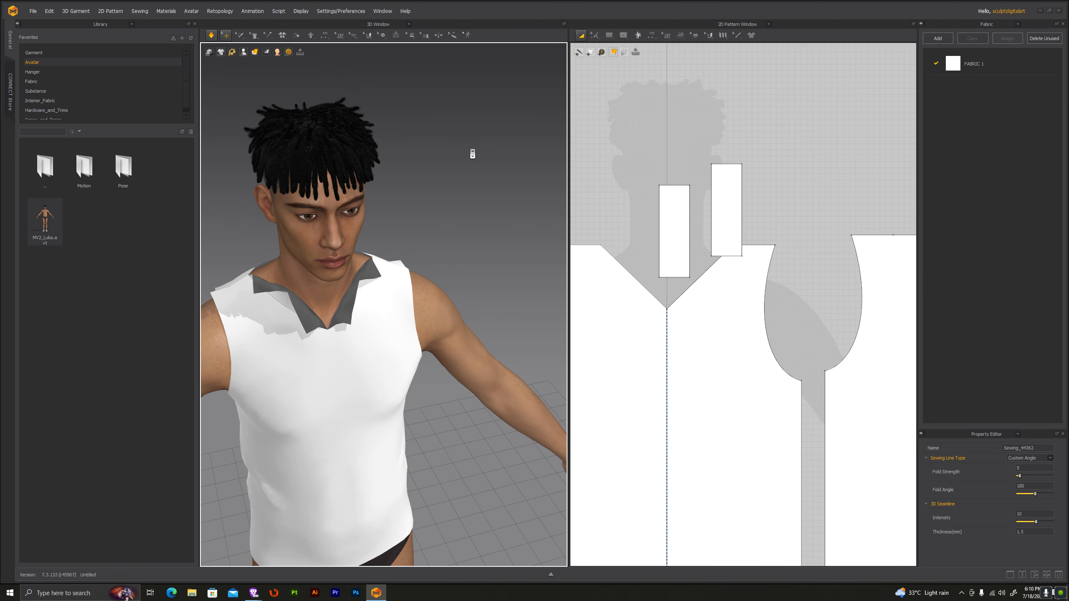
pyautogui.scroll(-3, 471, 154)
pyautogui.moveTo(798, 125); pyautogui.dragTo(728, 161, button='middle')
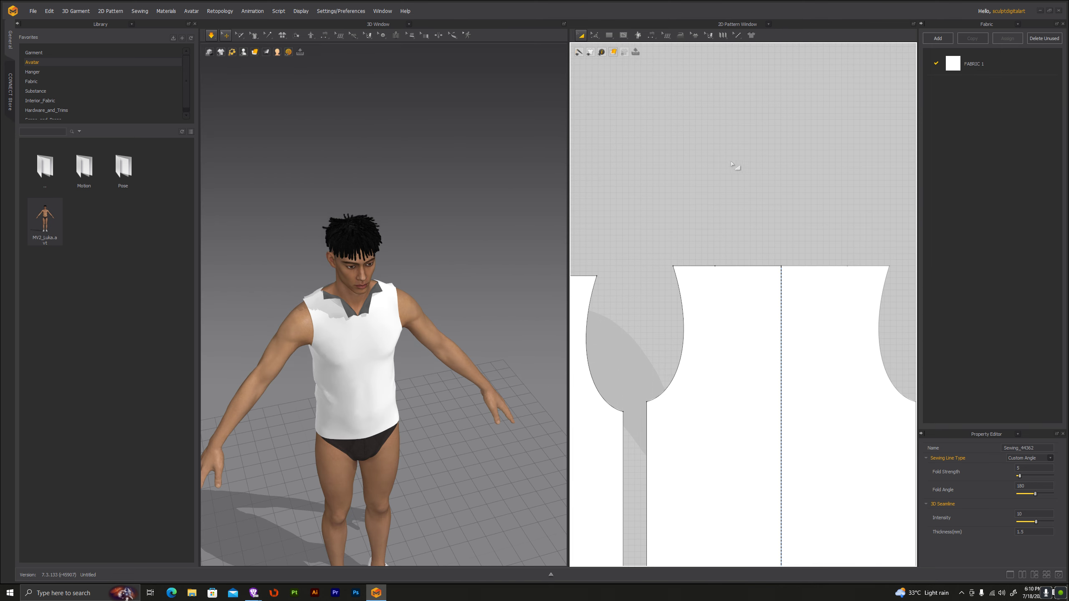
# Step: Cycle through the shape tools and settle on Transform Point/Segment
pyautogui.click(617, 37)
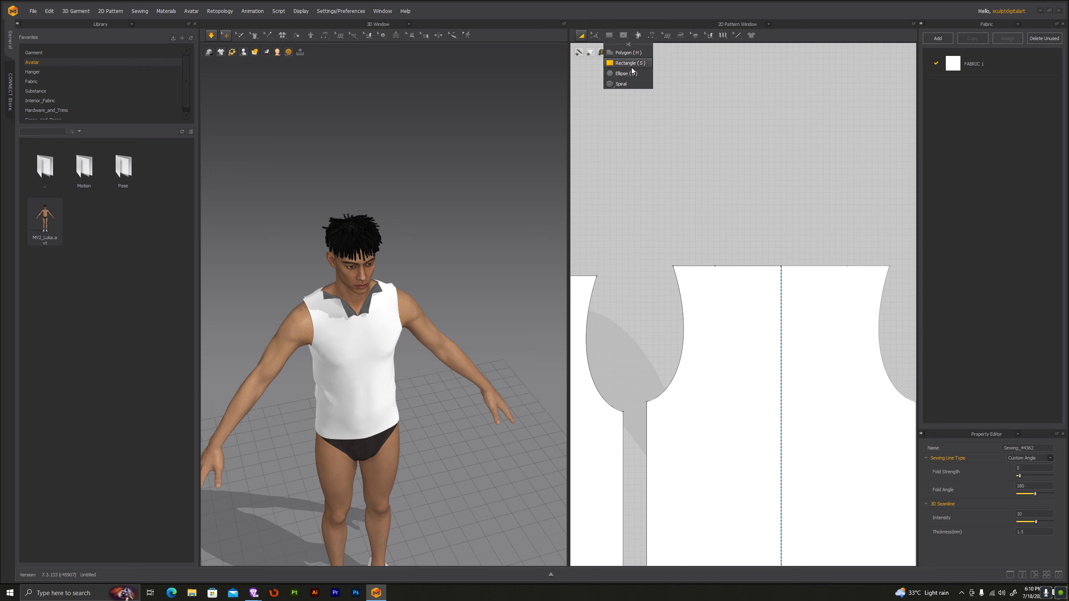
pyautogui.click(627, 62)
pyautogui.click(610, 36)
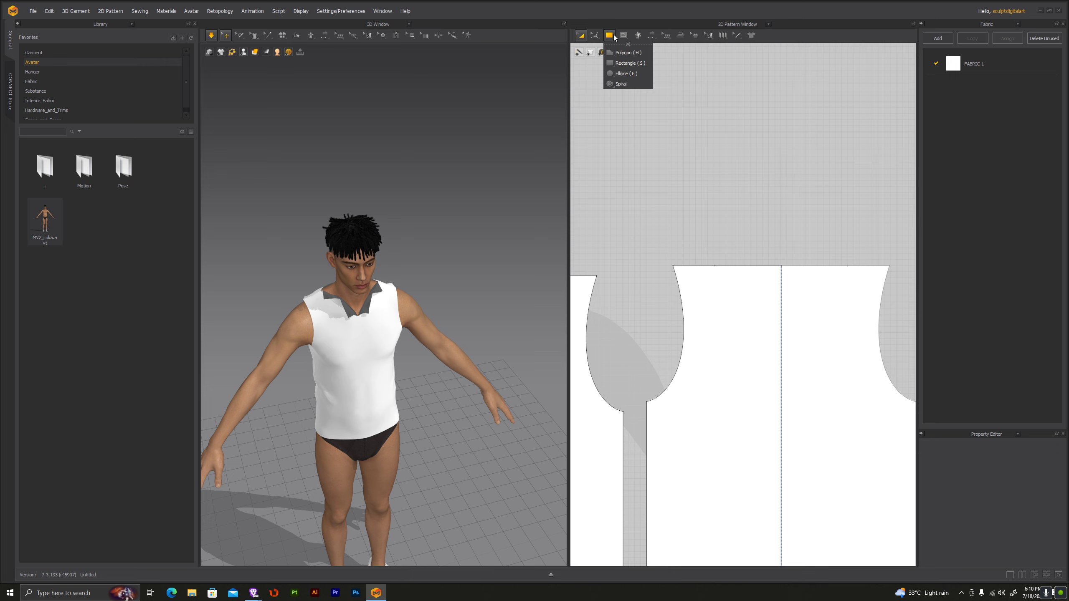
pyautogui.click(631, 63)
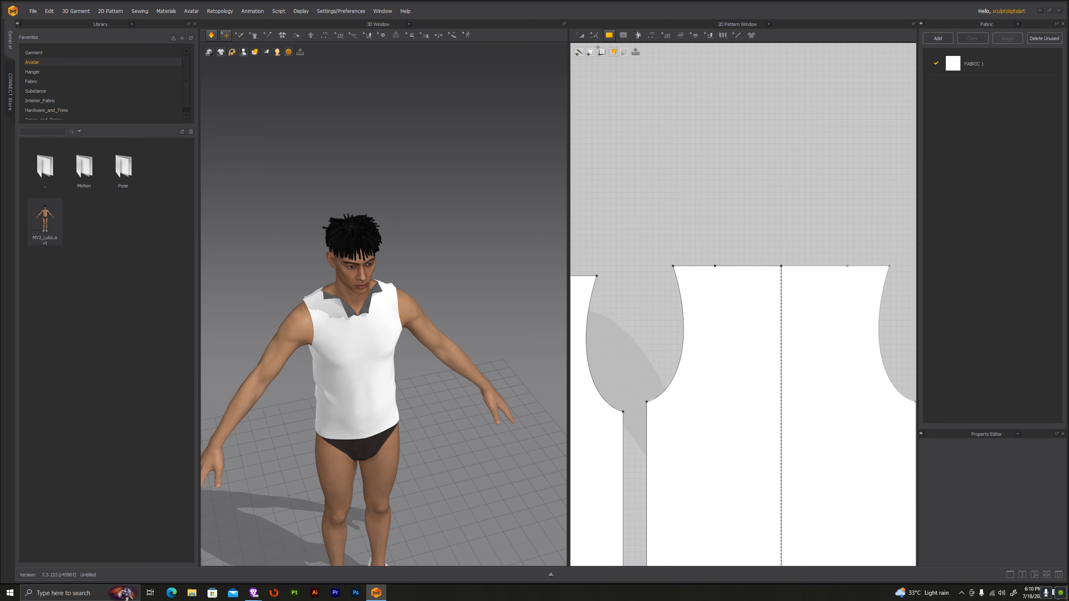
pyautogui.click(594, 36)
pyautogui.click(610, 62)
# Step: Raise the middle segment of the body pattern's top neckline edge slightly, measuring 217.4
pyautogui.click(754, 271)
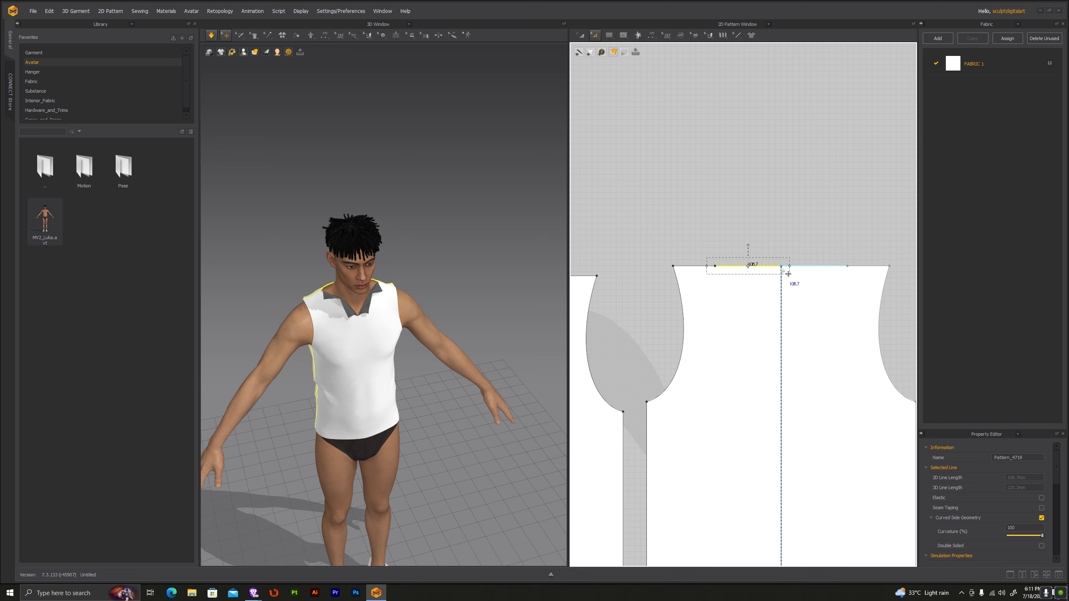
pyautogui.click(805, 219)
pyautogui.click(782, 268)
pyautogui.click(819, 222)
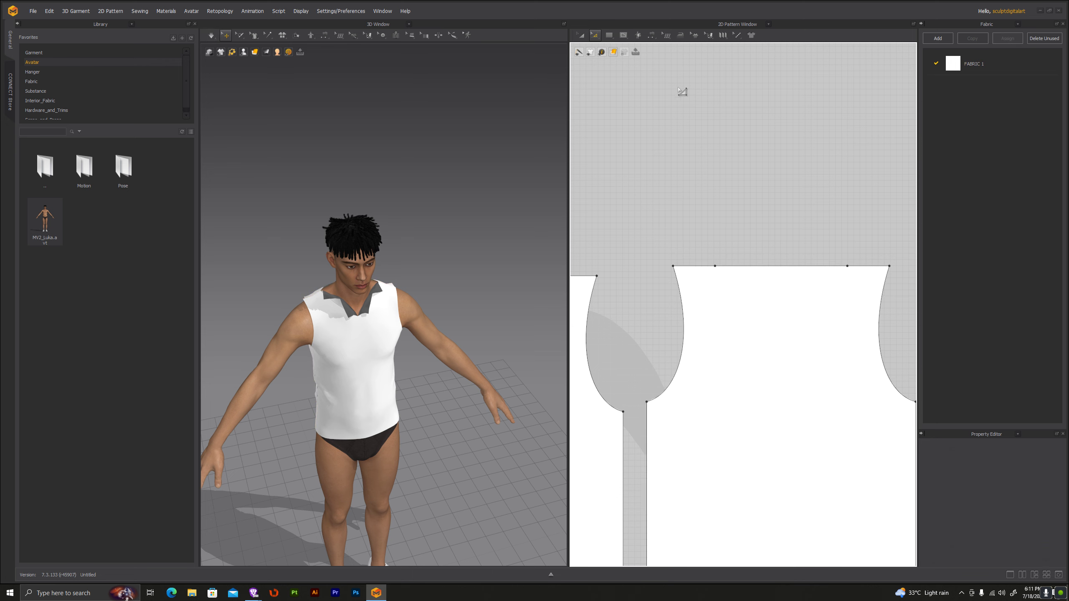
pyautogui.click(609, 35)
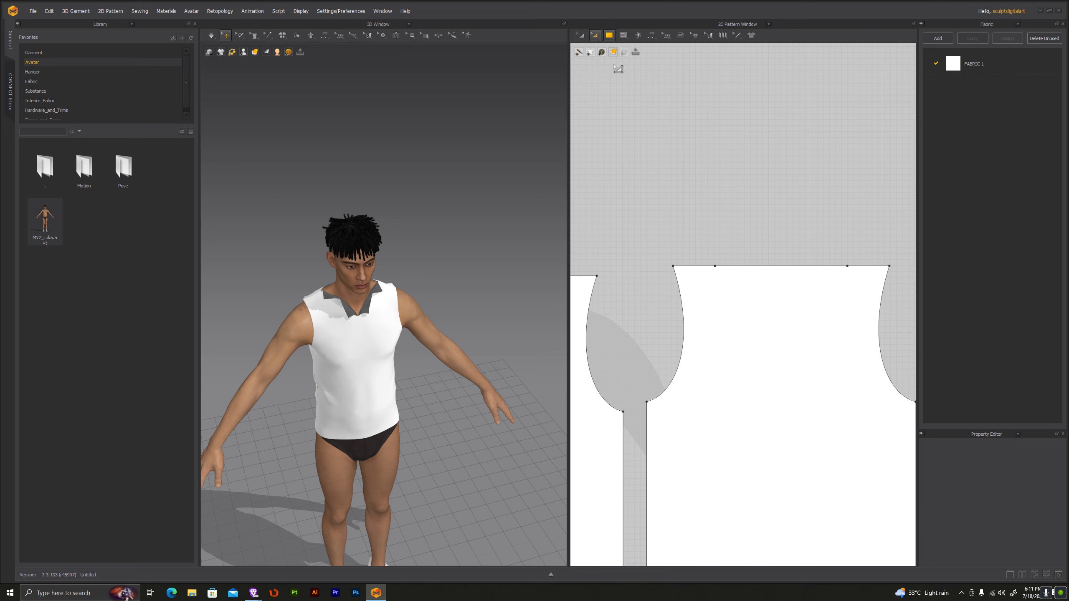
pyautogui.click(794, 267)
pyautogui.moveTo(795, 275); pyautogui.dragTo(803, 271)
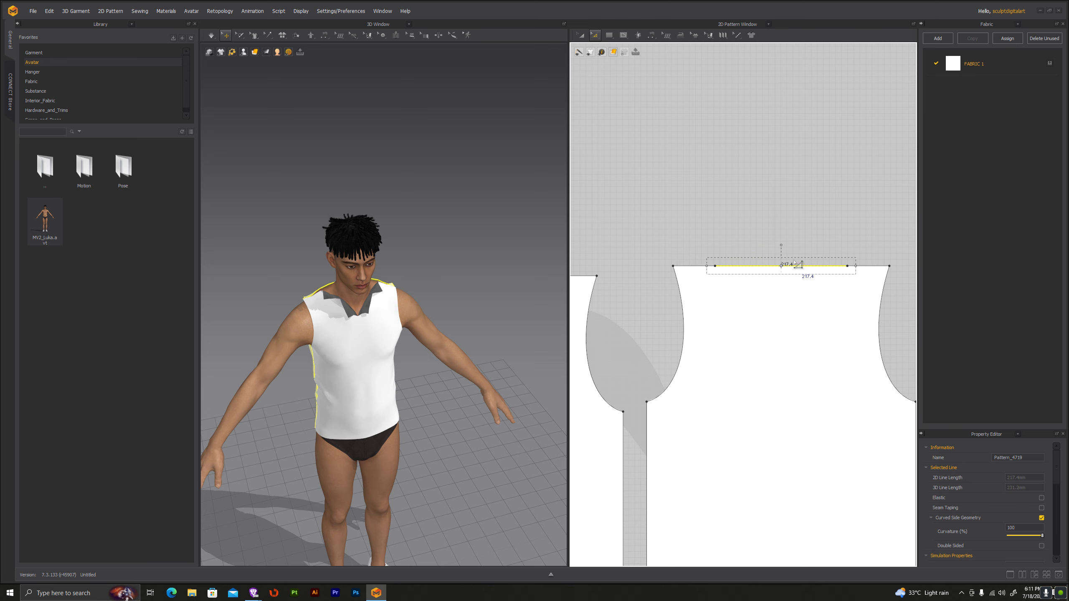
pyautogui.click(620, 37)
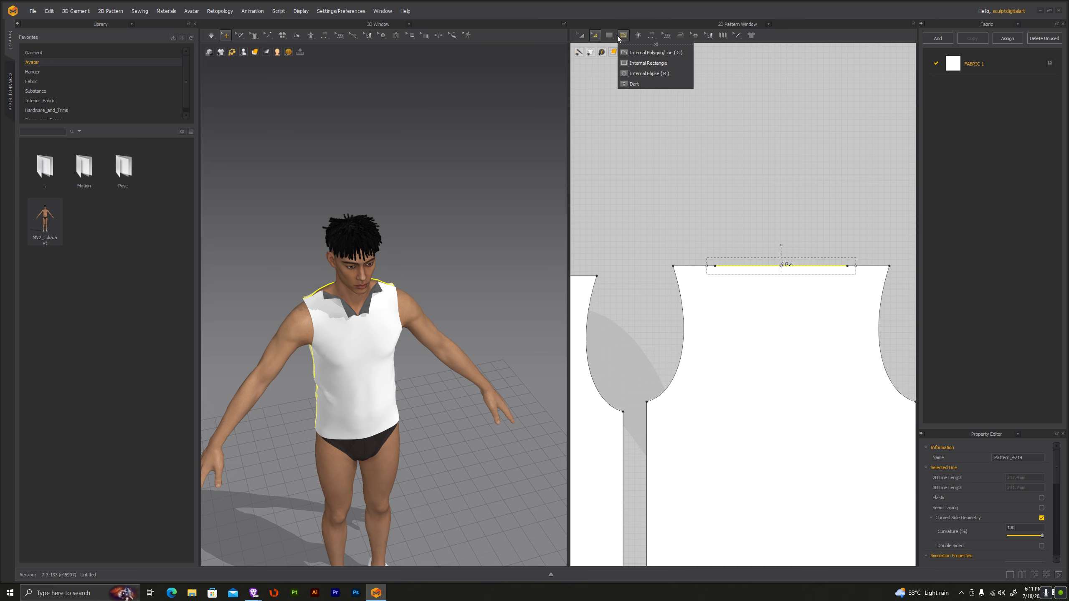
pyautogui.click(609, 36)
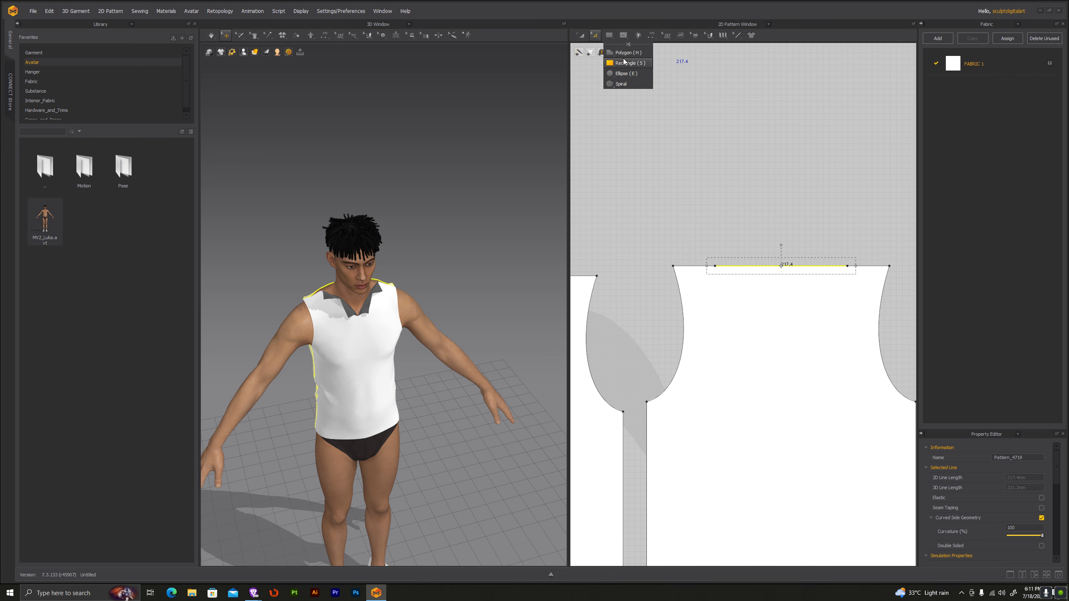
pyautogui.click(713, 213)
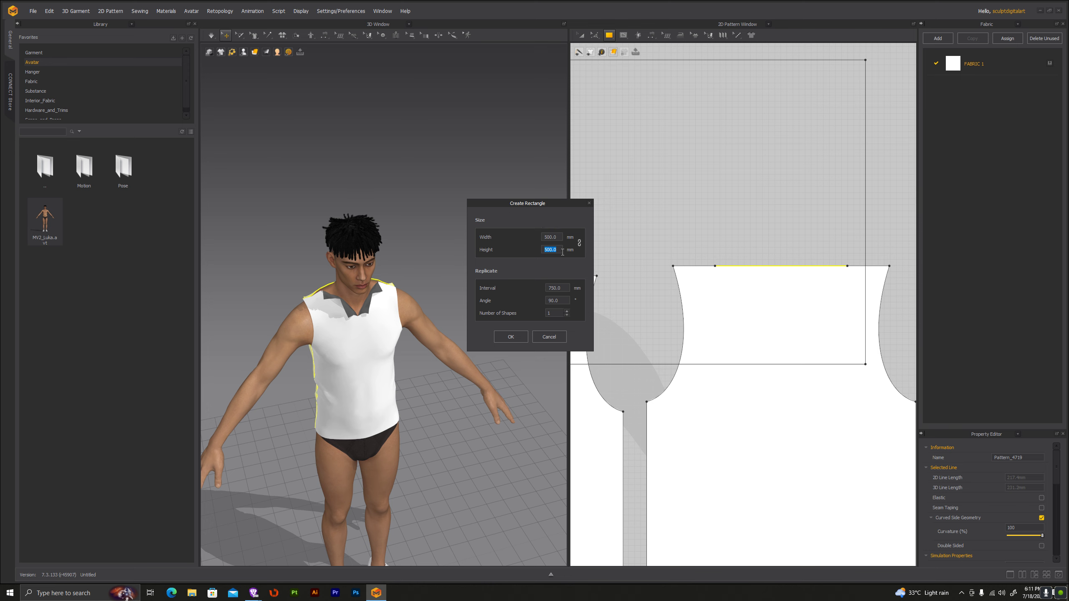
# Step: Enter width 50 and height 217.4 in Create Rectangle and confirm
pyautogui.write('217')
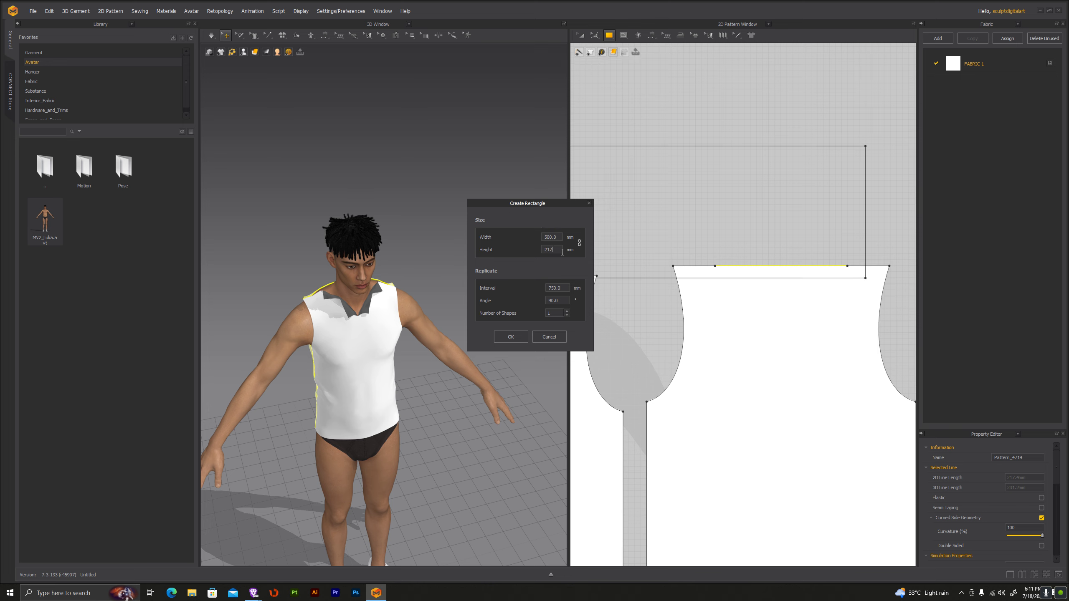
pyautogui.write('.4')
pyautogui.write('50')
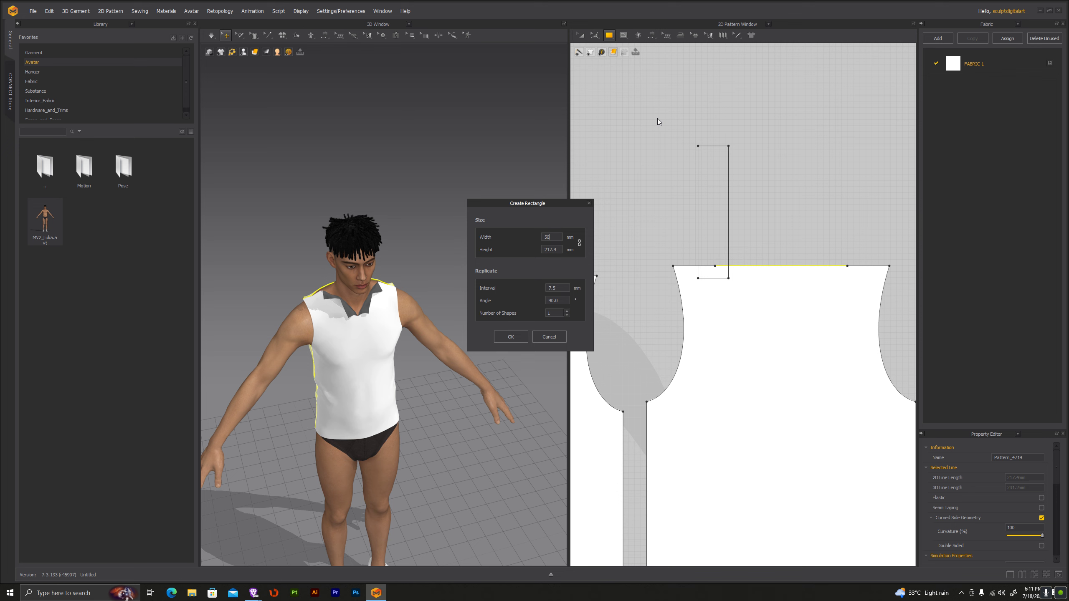
pyautogui.click(511, 337)
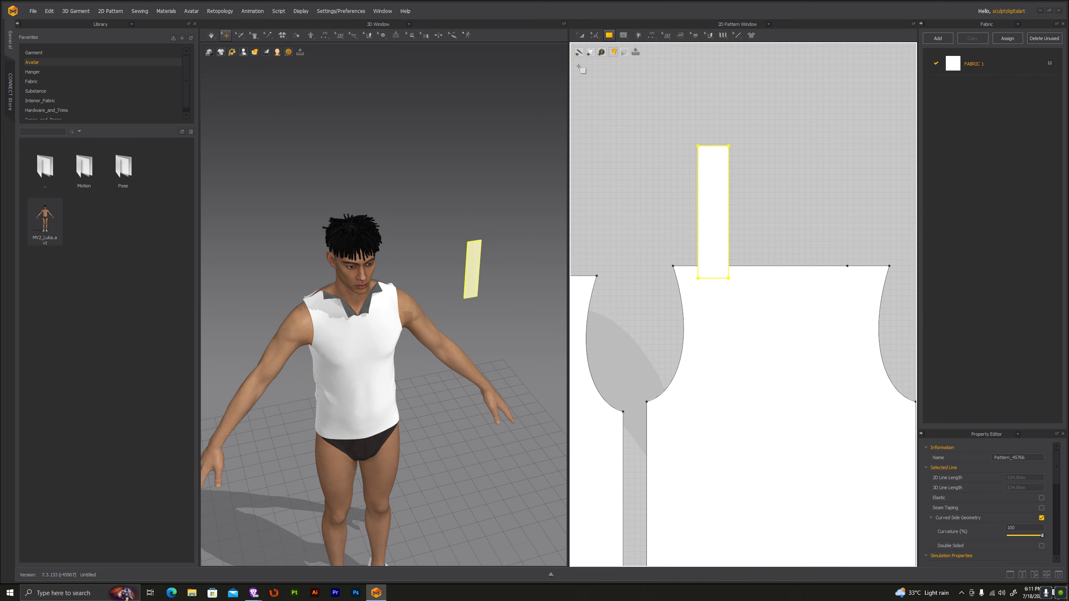
# Step: Rotate the new rectangle horizontal with the gizmo and move it toward the back of the neck
pyautogui.moveTo(480, 197); pyautogui.dragTo(289, 189, button='right')
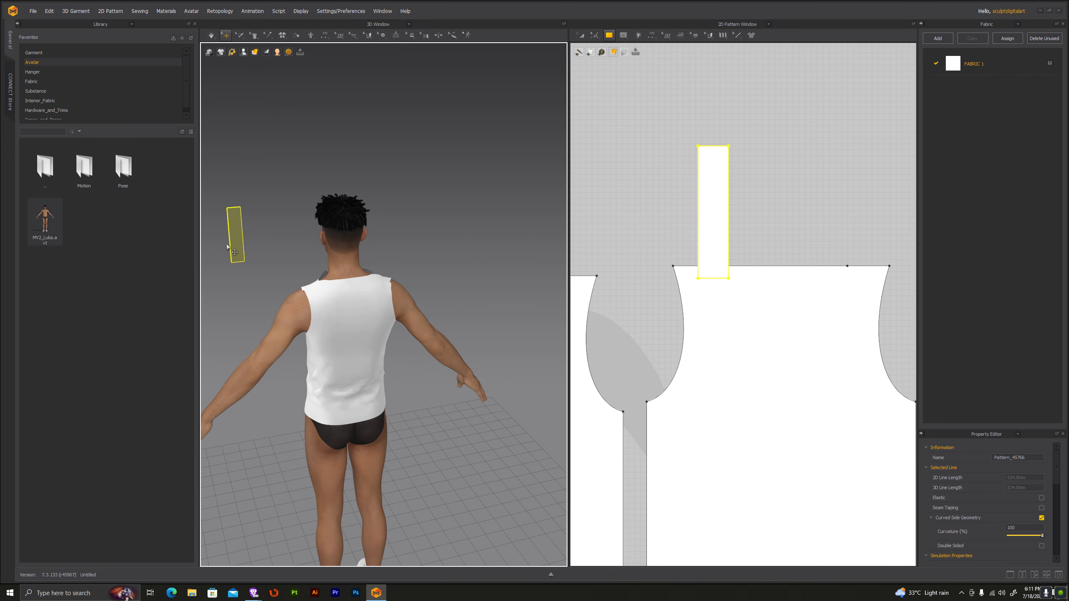
pyautogui.click(239, 230)
pyautogui.moveTo(259, 234); pyautogui.dragTo(243, 238)
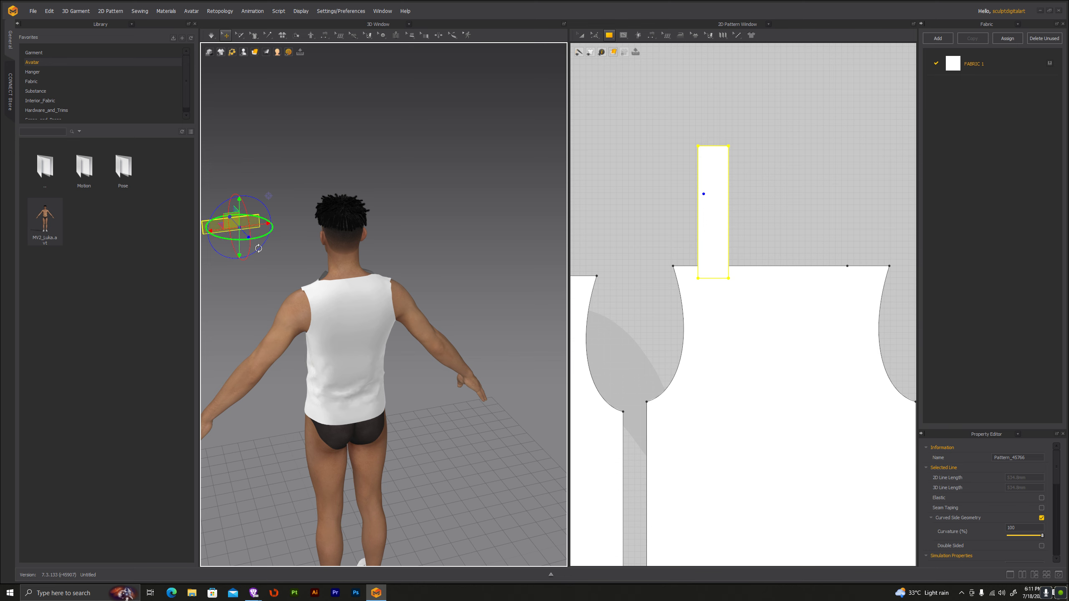
pyautogui.moveTo(246, 236)
pyautogui.mouseDown()
pyautogui.moveTo(324, 291)
pyautogui.moveTo(403, 280)
pyautogui.moveTo(390, 281)
pyautogui.mouseUp()
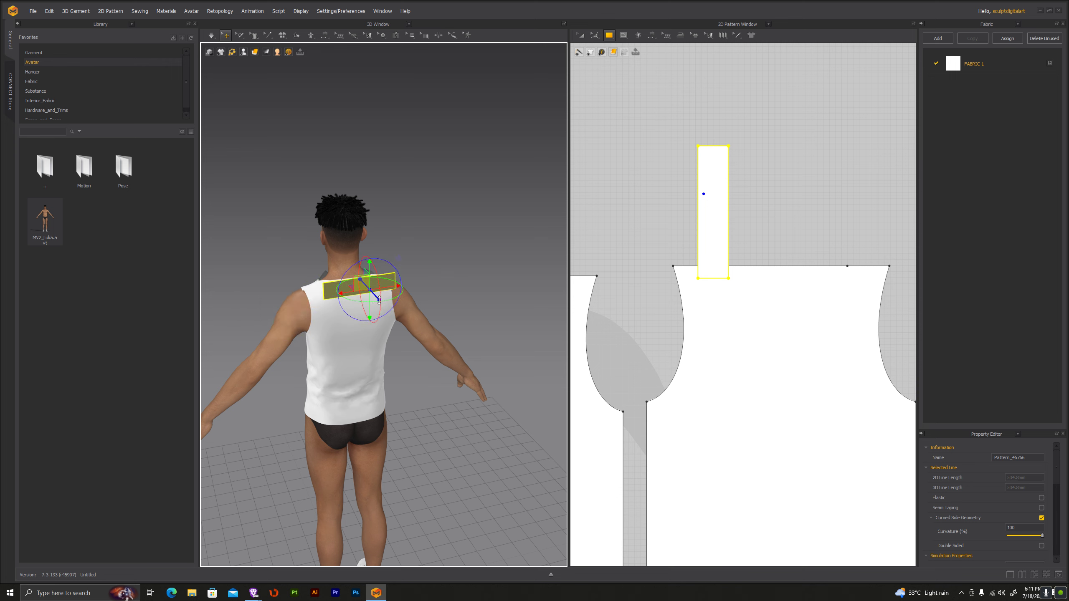
pyautogui.moveTo(368, 276); pyautogui.dragTo(358, 276)
pyautogui.scroll(2, 383, 290)
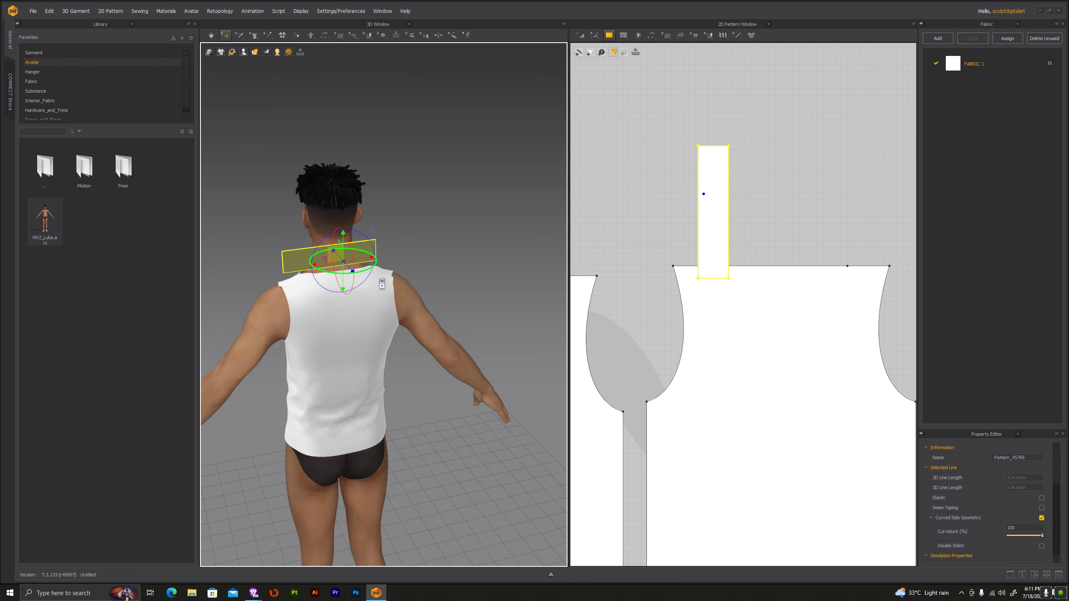
pyautogui.scroll(3, 383, 289)
pyautogui.scroll(-3, 383, 290)
# Step: Turn the band about the vertical axis and position it behind the avatar's neck
pyautogui.moveTo(489, 232)
pyautogui.mouseDown(button='right')
pyautogui.moveTo(516, 299)
pyautogui.moveTo(513, 248)
pyautogui.moveTo(535, 276)
pyautogui.mouseUp(button='right')
pyautogui.scroll(-3, 411, 276)
pyautogui.scroll(-2, 412, 275)
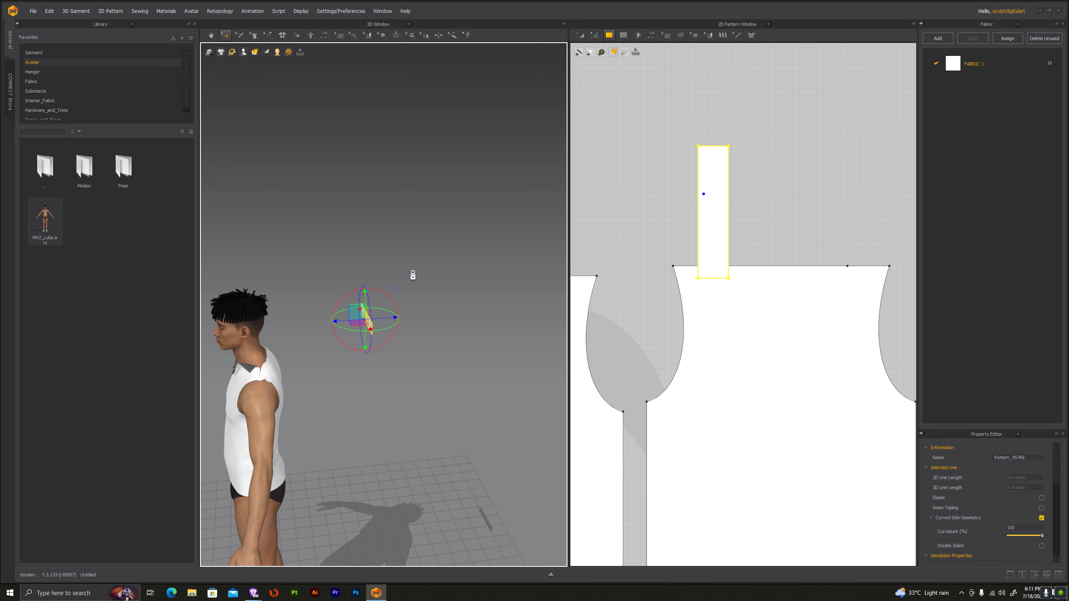
pyautogui.moveTo(379, 333); pyautogui.dragTo(460, 334)
pyautogui.moveTo(391, 319); pyautogui.dragTo(292, 327)
pyautogui.moveTo(292, 327)
pyautogui.mouseDown(button='right')
pyautogui.moveTo(429, 342)
pyautogui.moveTo(410, 325)
pyautogui.mouseUp(button='right')
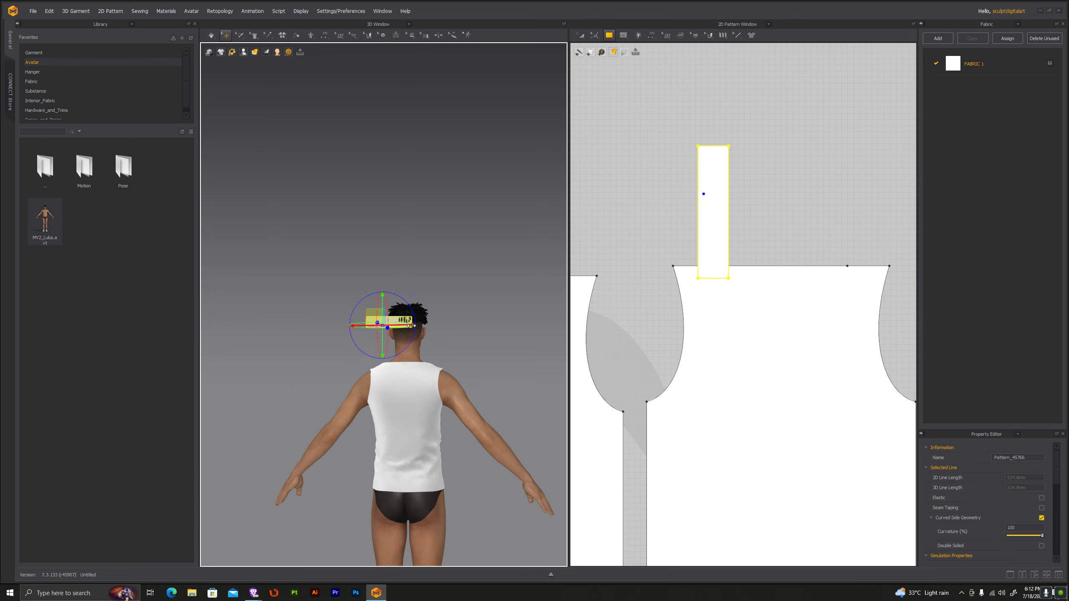
pyautogui.moveTo(411, 326)
pyautogui.mouseDown()
pyautogui.moveTo(436, 325)
pyautogui.moveTo(410, 328)
pyautogui.mouseUp()
pyautogui.scroll(2, 412, 350)
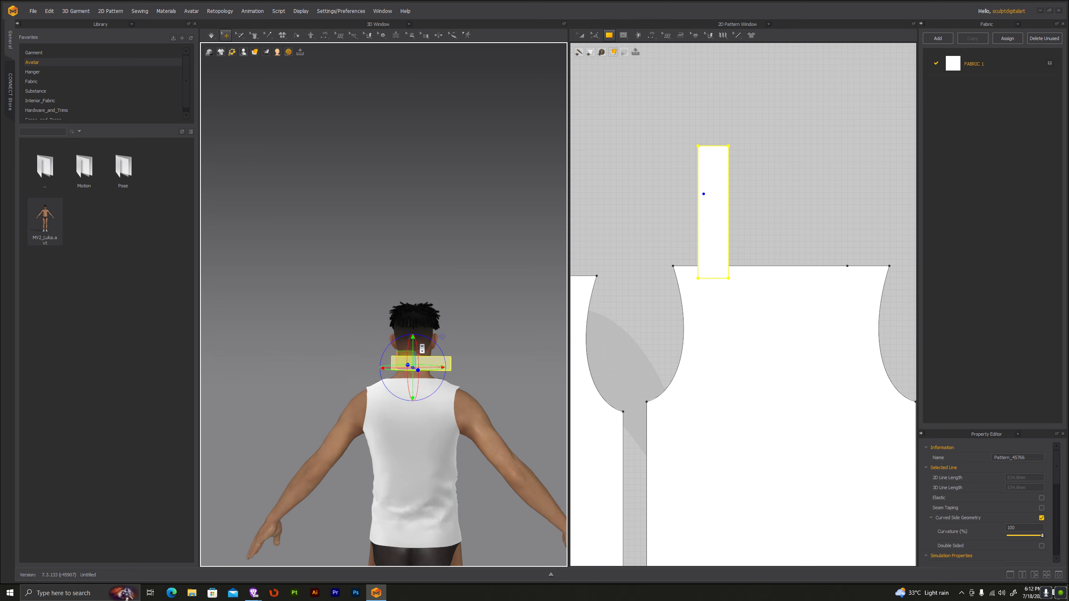
pyautogui.scroll(3, 414, 364)
pyautogui.scroll(2, 365, 231)
pyautogui.scroll(1, 362, 230)
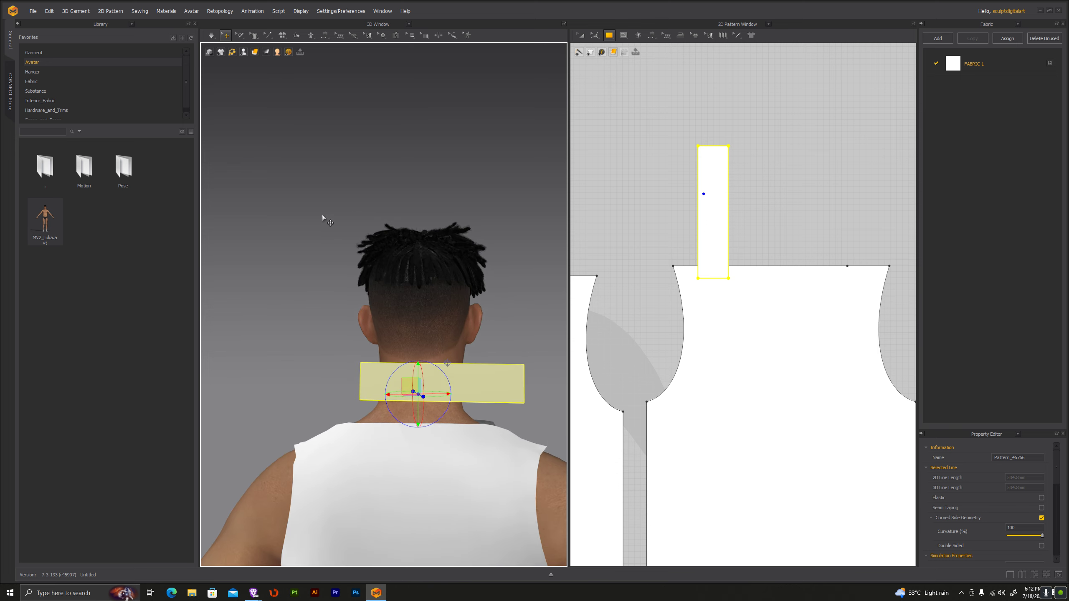
pyautogui.click(317, 39)
pyautogui.click(345, 68)
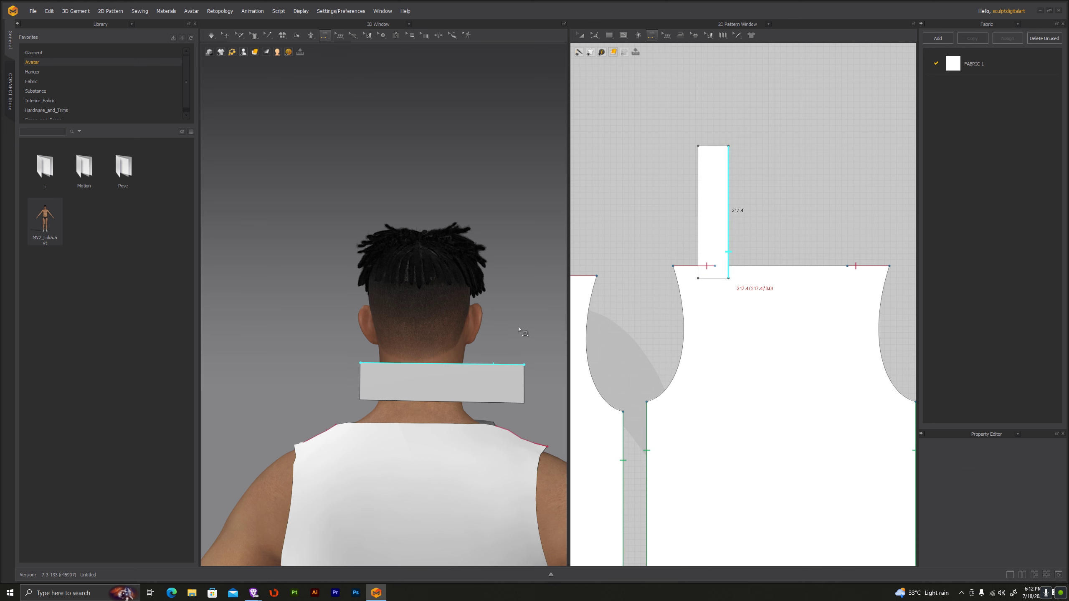
# Step: Sew the collar's bottom edge to the back neckline and simulate
pyautogui.click(358, 409)
pyautogui.click(389, 424)
pyautogui.moveTo(389, 424)
pyautogui.mouseDown(button='right')
pyautogui.moveTo(488, 303)
pyautogui.moveTo(313, 184)
pyautogui.mouseUp(button='right')
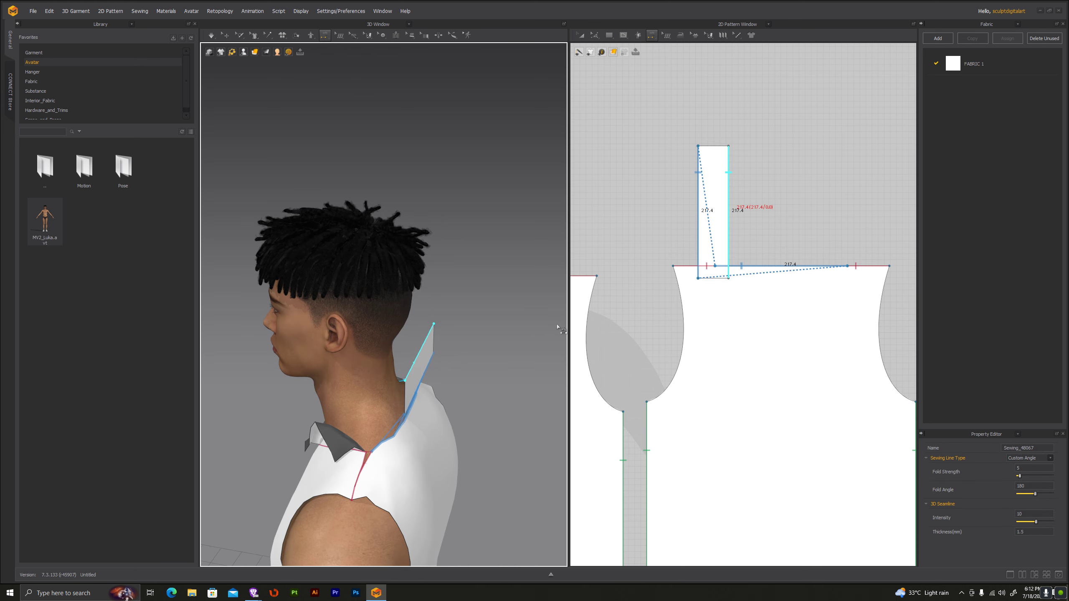
pyautogui.click(215, 39)
pyautogui.click(234, 62)
pyautogui.moveTo(422, 287)
pyautogui.mouseDown(button='right')
pyautogui.moveTo(484, 303)
pyautogui.moveTo(417, 295)
pyautogui.mouseUp(button='right')
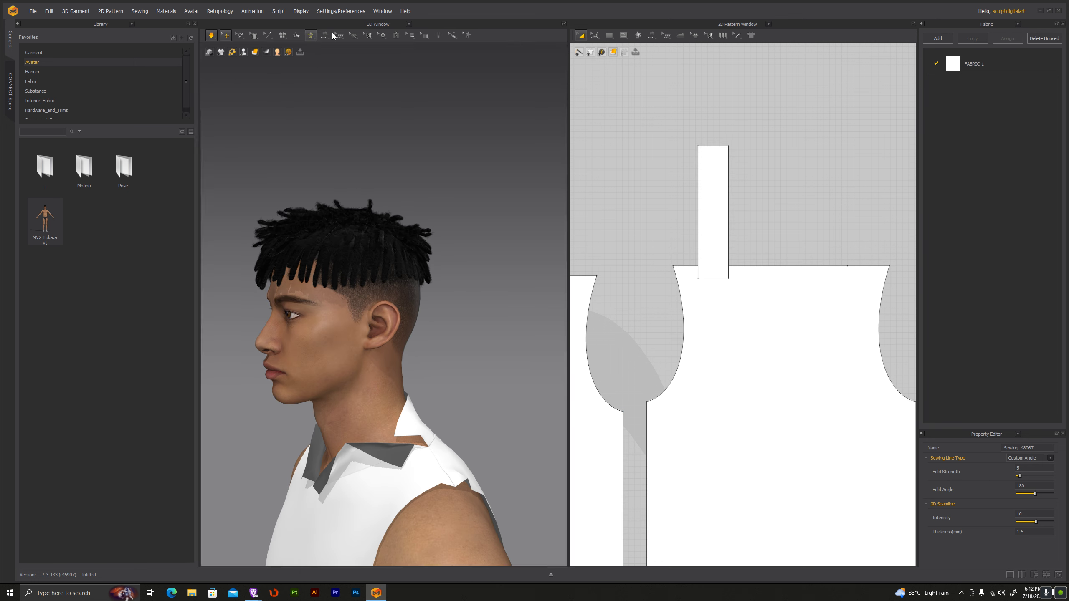
# Step: Sew the collar's top edge to its bottom edge and simulate to fold it
pyautogui.click(349, 62)
pyautogui.moveTo(461, 323); pyautogui.dragTo(458, 323, button='right')
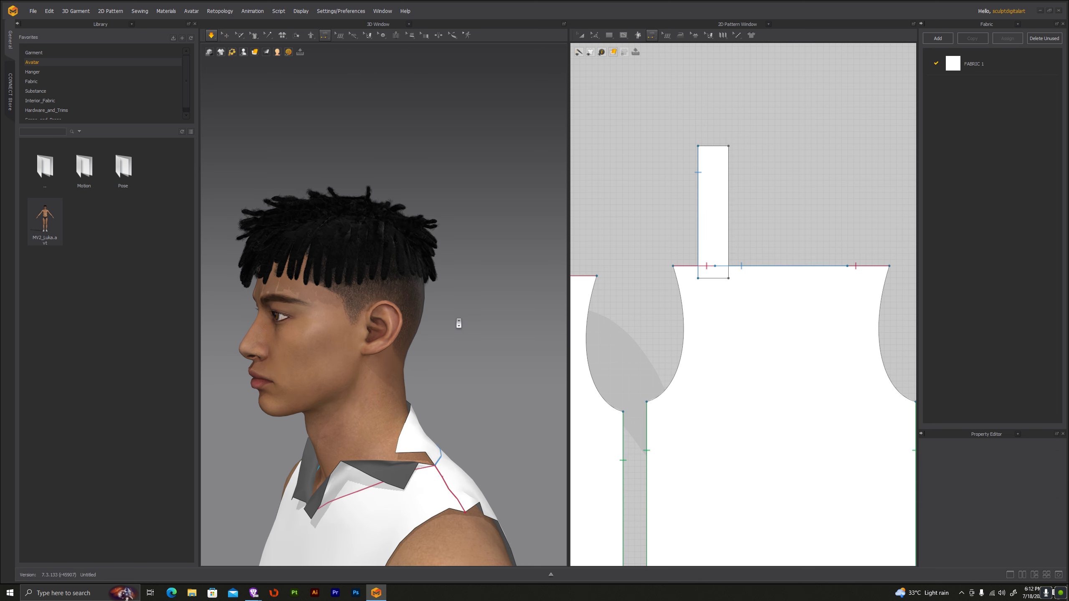
pyautogui.scroll(-3, 463, 233)
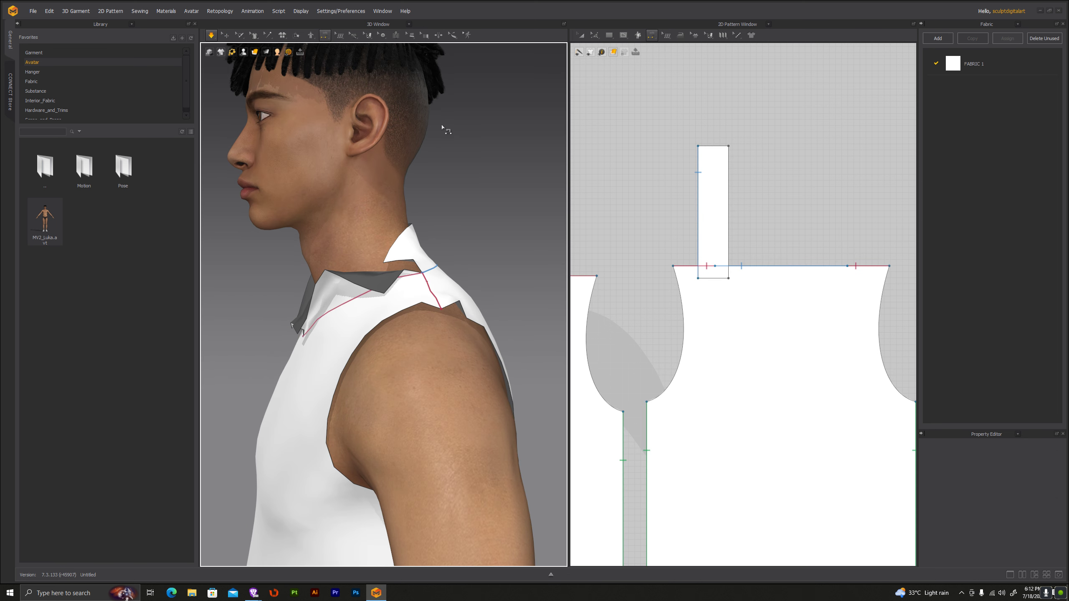
pyautogui.scroll(6, 445, 130)
pyautogui.scroll(1, 445, 130)
pyautogui.click(423, 218)
pyautogui.click(408, 258)
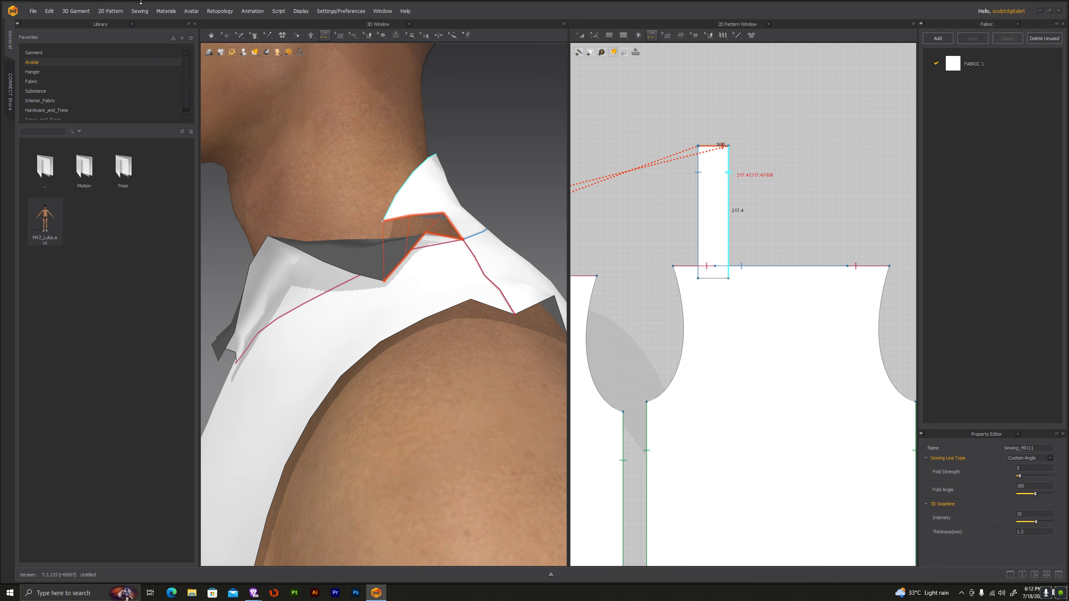
pyautogui.click(210, 39)
pyautogui.moveTo(393, 167); pyautogui.dragTo(357, 181, button='right')
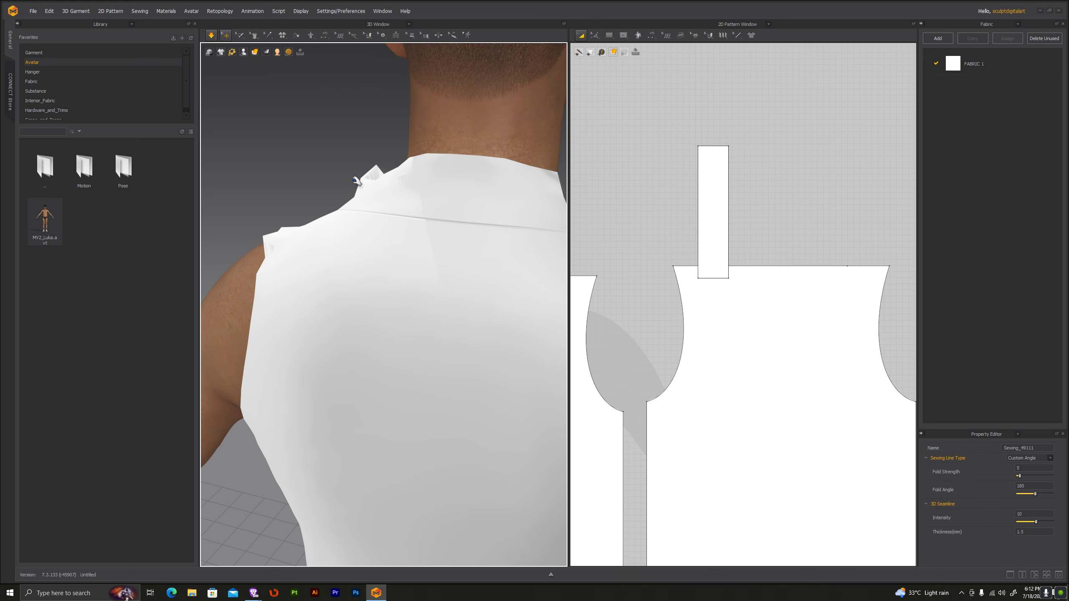
# Step: Sew the collar's neck segment to the neckline segment and inspect the seam from rear and side
pyautogui.moveTo(333, 216)
pyautogui.mouseDown(button='right')
pyautogui.moveTo(317, 219)
pyautogui.moveTo(374, 182)
pyautogui.moveTo(284, 205)
pyautogui.moveTo(295, 161)
pyautogui.moveTo(315, 167)
pyautogui.moveTo(198, 200)
pyautogui.moveTo(253, 182)
pyautogui.mouseUp(button='right')
pyautogui.click(324, 35)
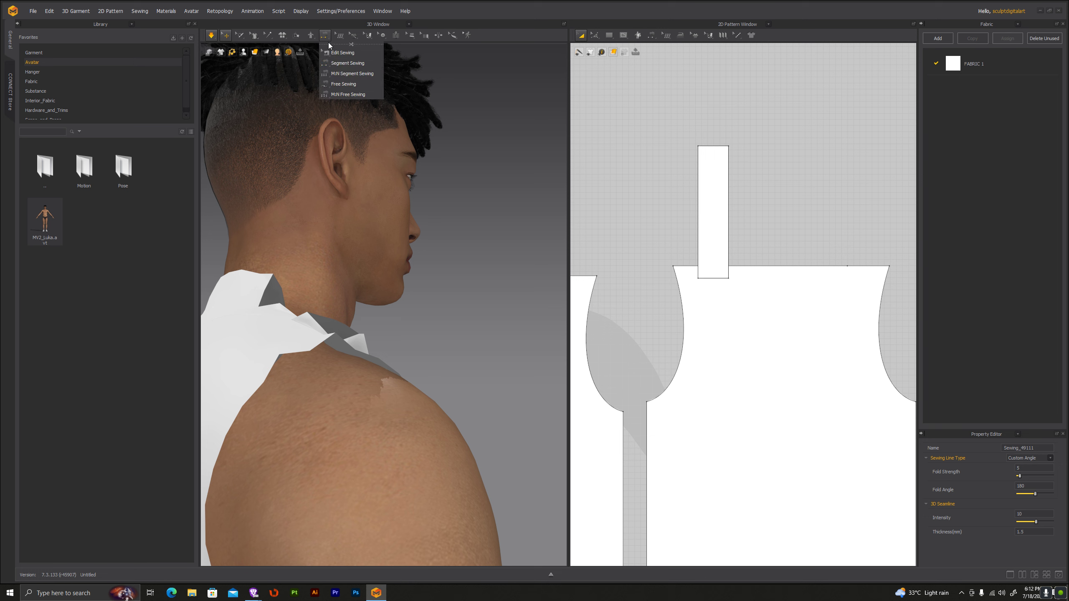
pyautogui.click(337, 63)
pyautogui.click(279, 306)
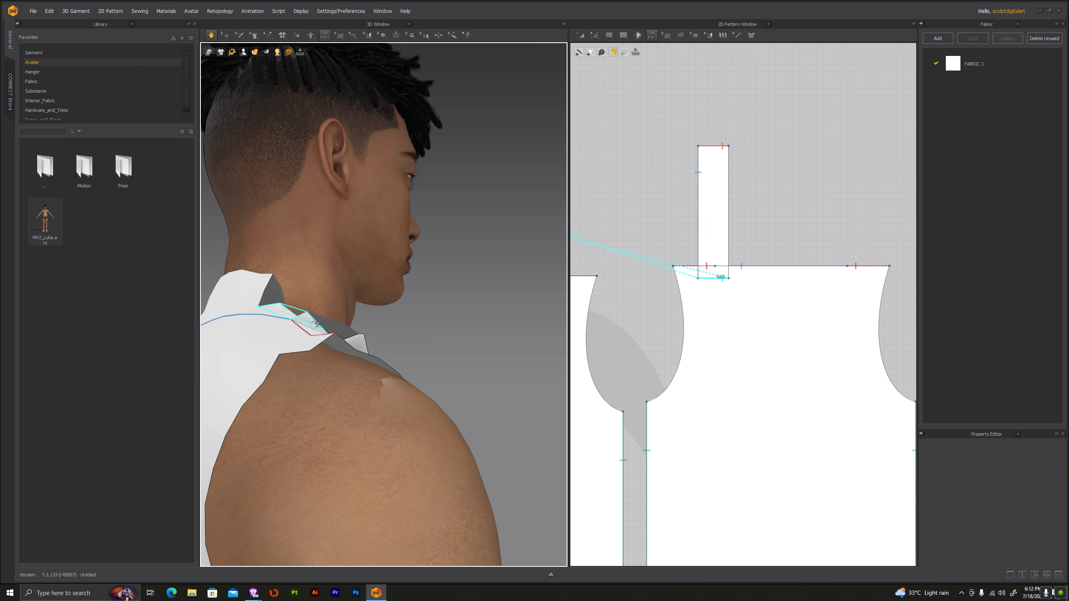
pyautogui.click(319, 325)
pyautogui.moveTo(509, 270); pyautogui.dragTo(520, 291, button='right')
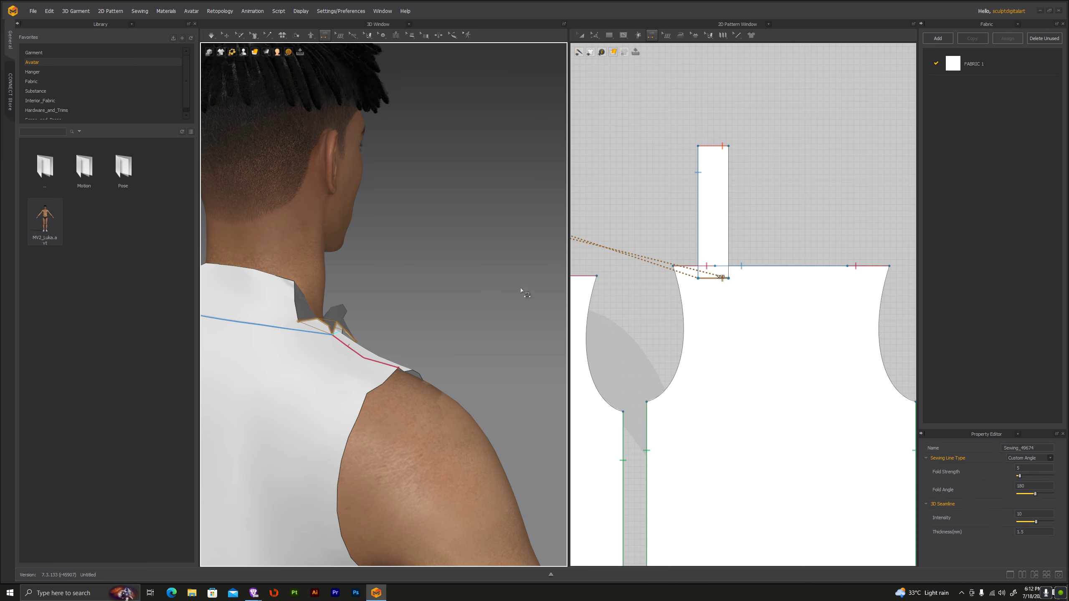
pyautogui.click(211, 35)
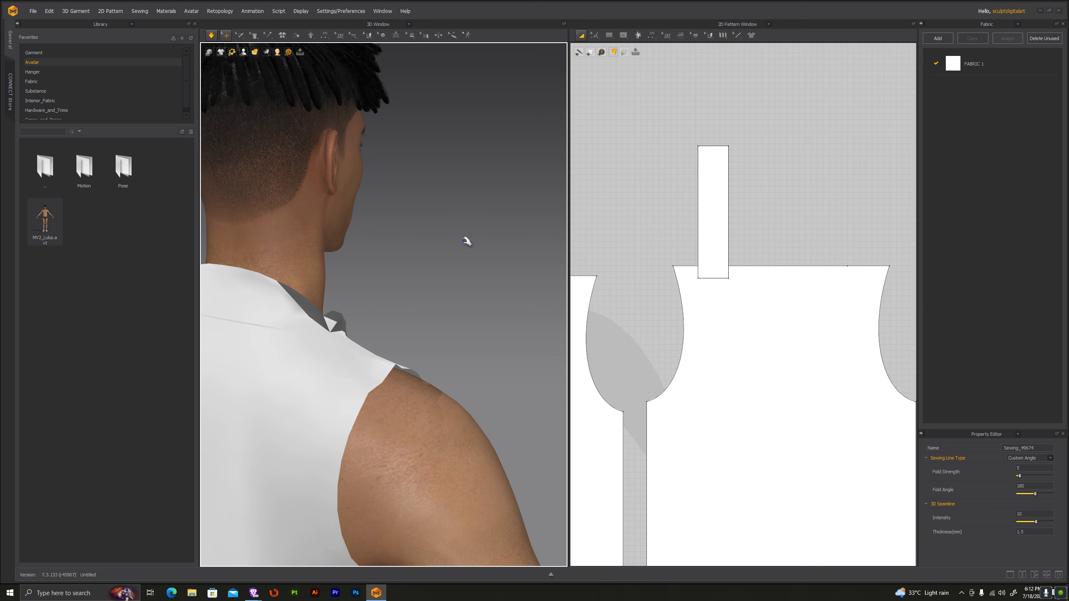
pyautogui.moveTo(465, 239); pyautogui.dragTo(397, 271, button='right')
pyautogui.scroll(2, 395, 258)
pyautogui.scroll(2, 396, 263)
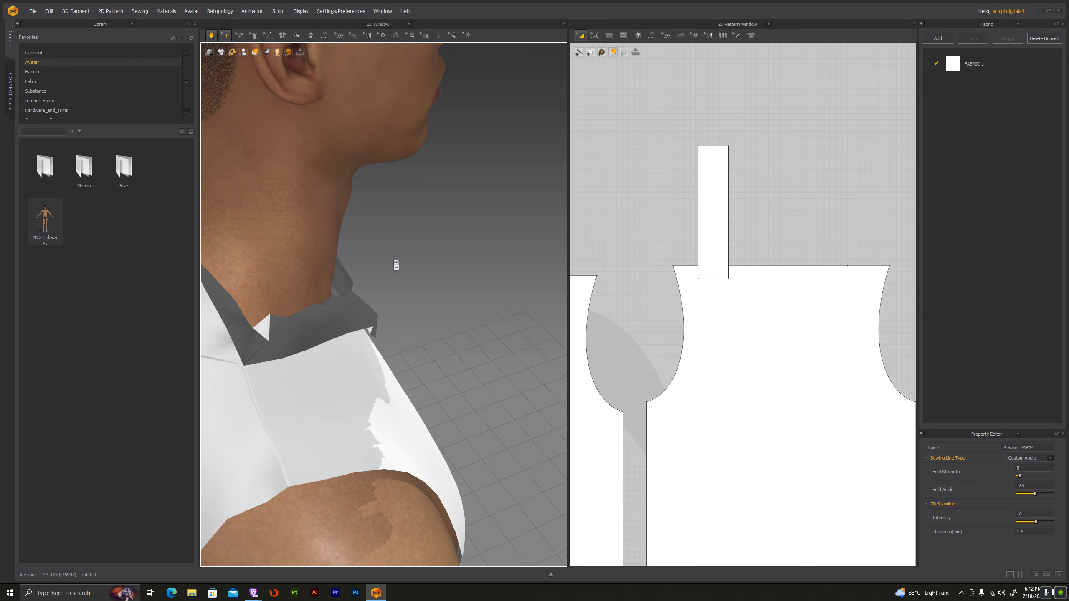
pyautogui.scroll(1, 399, 258)
pyautogui.moveTo(462, 267); pyautogui.dragTo(482, 254, button='right')
pyautogui.click(488, 240)
# Step: Segment-sew the remaining collar edge to the neckline and simulate with Space
pyautogui.moveTo(406, 280)
pyautogui.mouseDown(button='right')
pyautogui.moveTo(423, 227)
pyautogui.moveTo(435, 218)
pyautogui.moveTo(460, 266)
pyautogui.moveTo(443, 246)
pyautogui.mouseUp(button='right')
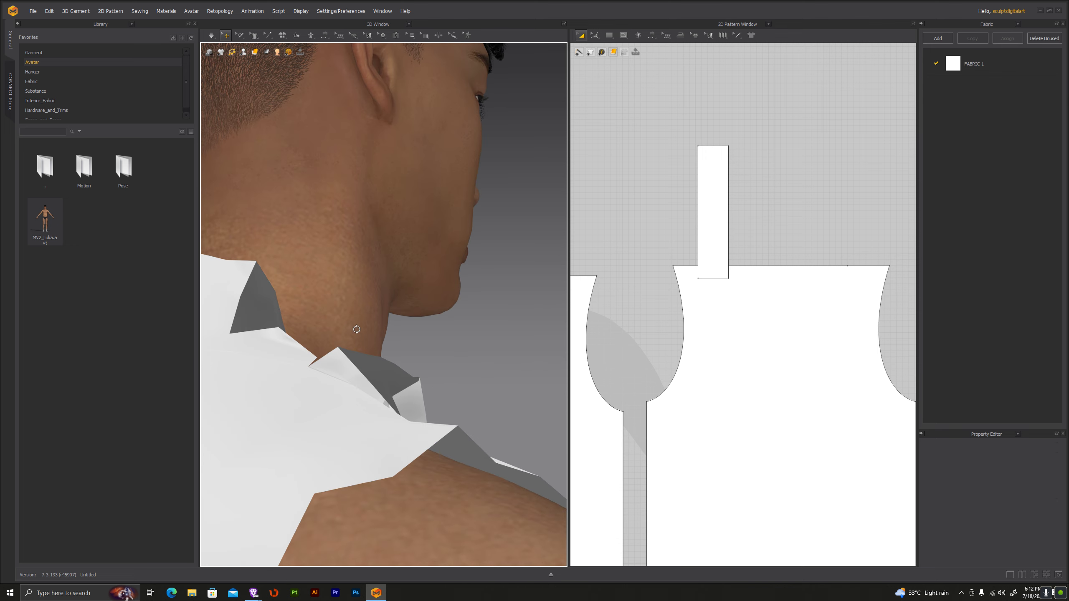
pyautogui.moveTo(357, 329); pyautogui.dragTo(322, 378, button='right')
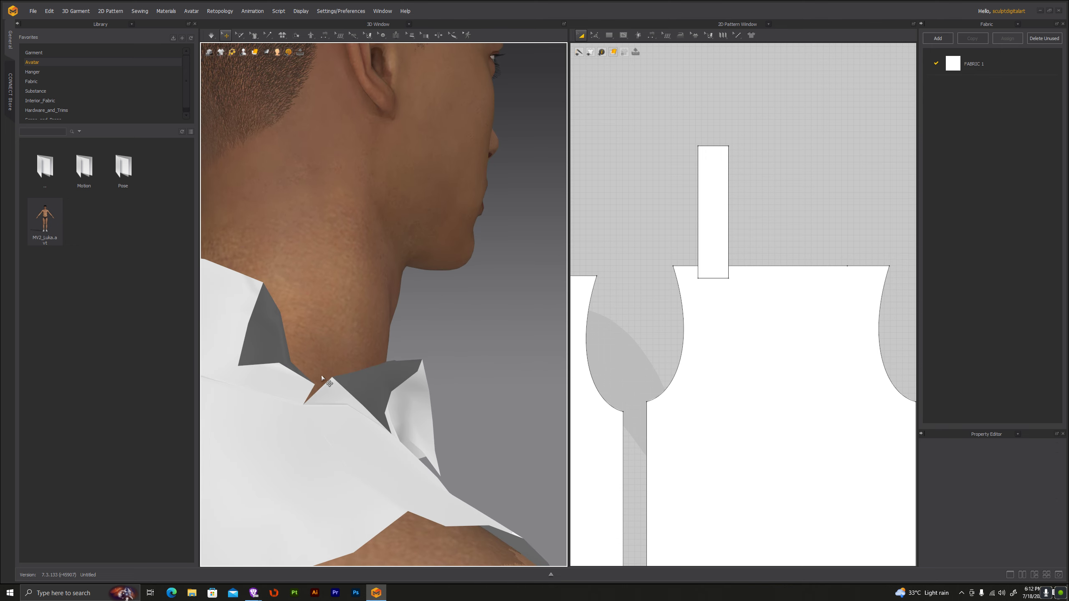
pyautogui.click(320, 37)
pyautogui.click(333, 63)
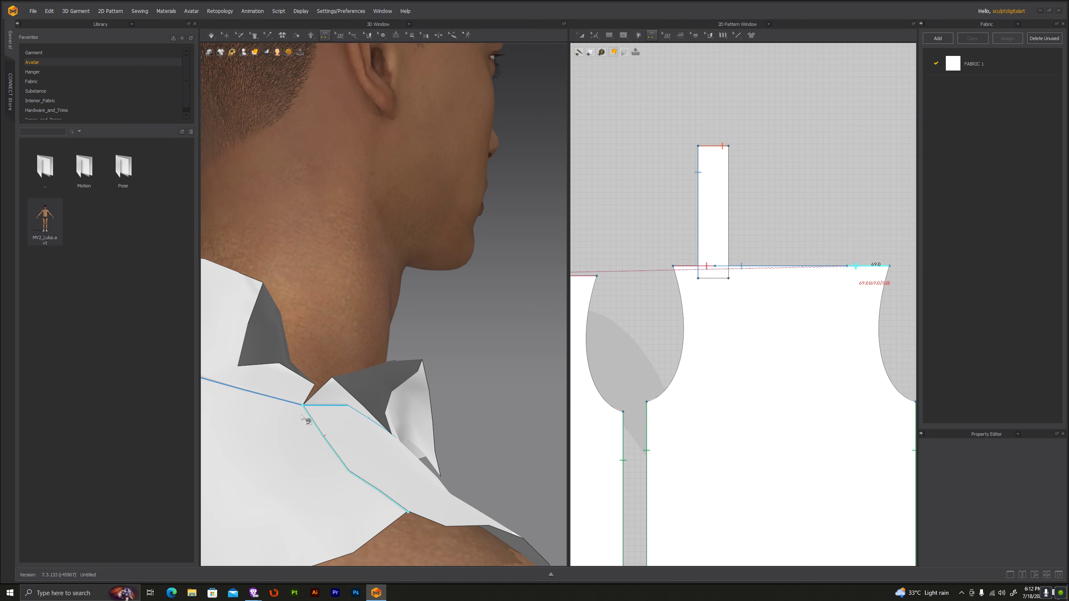
pyautogui.click(312, 394)
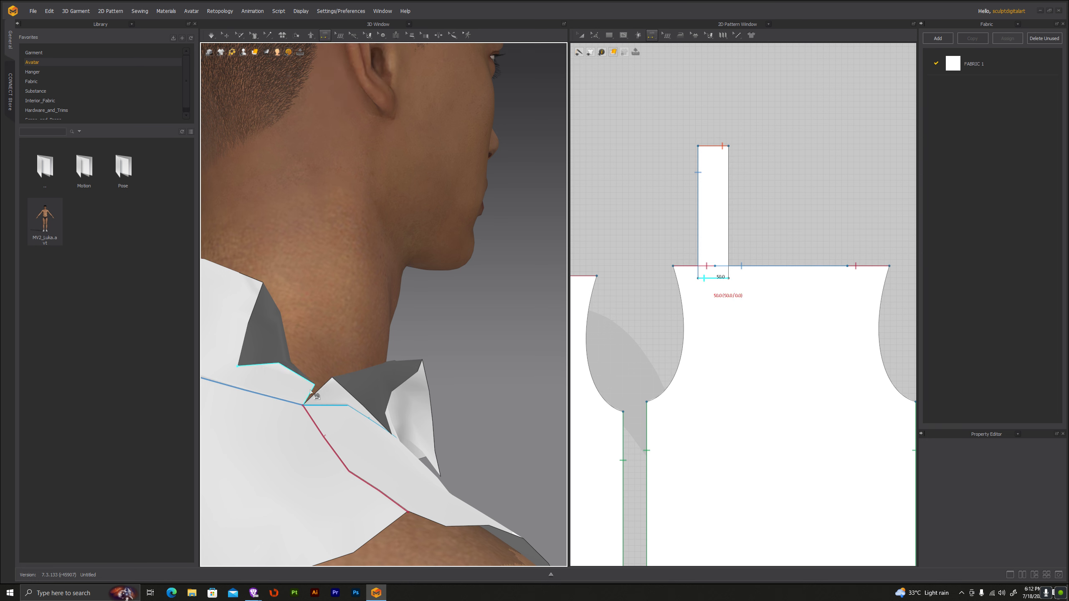
pyautogui.click(317, 395)
pyautogui.press('space')
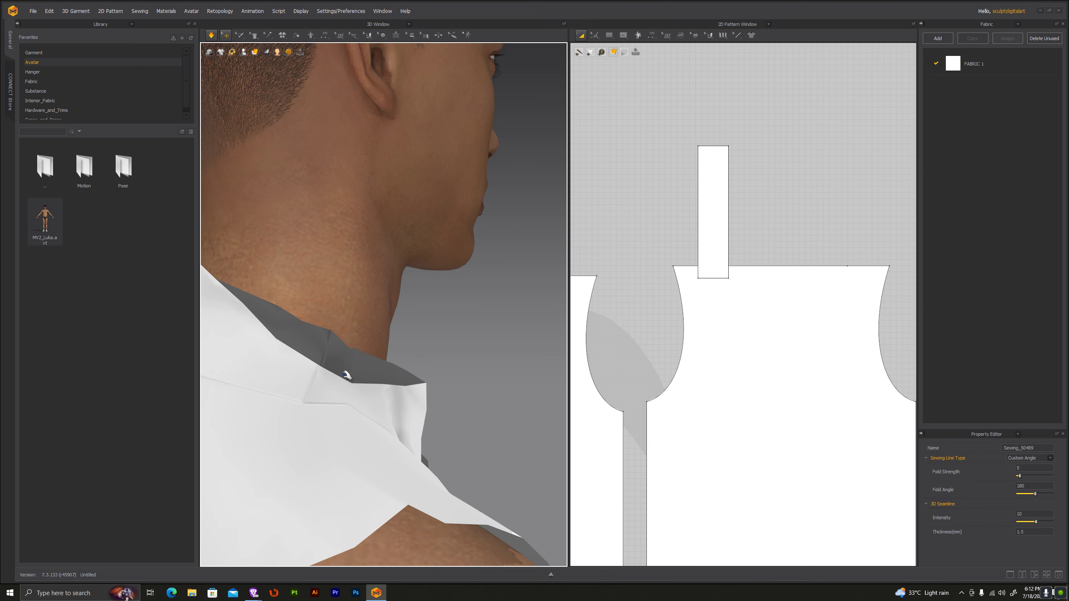
pyautogui.scroll(-5, 446, 337)
pyautogui.moveTo(425, 330); pyautogui.dragTo(341, 351, button='right')
pyautogui.scroll(3, 342, 351)
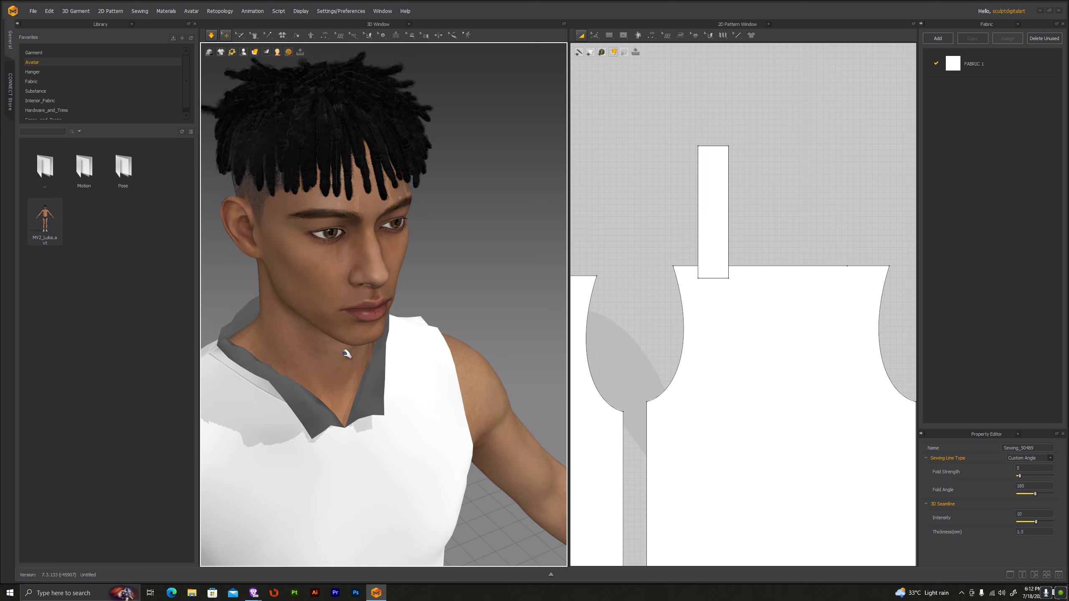
pyautogui.click(303, 417)
pyautogui.moveTo(475, 330); pyautogui.dragTo(440, 335, button='right')
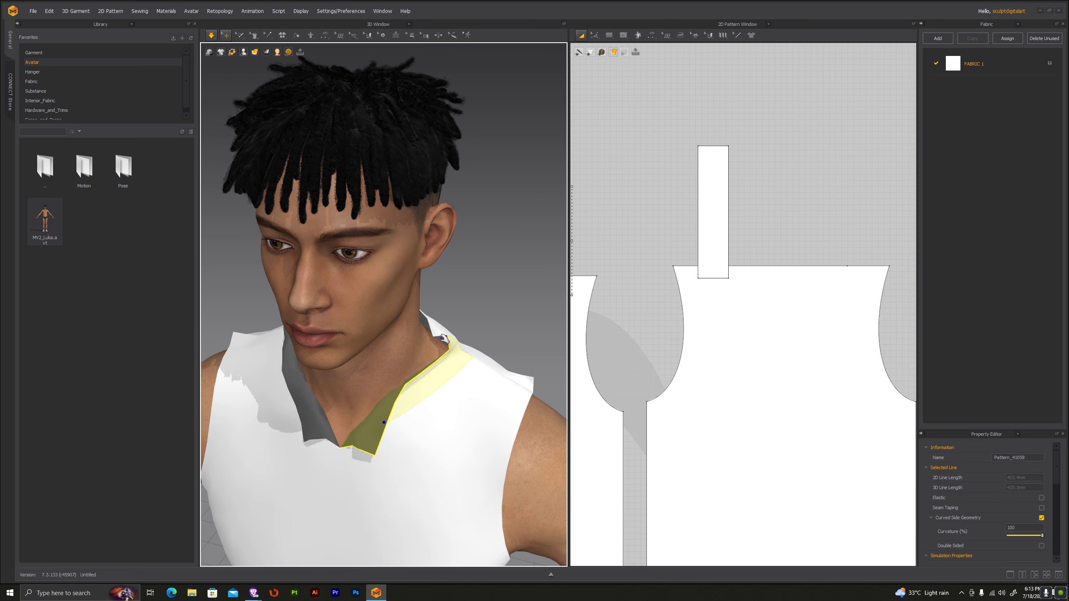
pyautogui.click(449, 325)
pyautogui.click(432, 367)
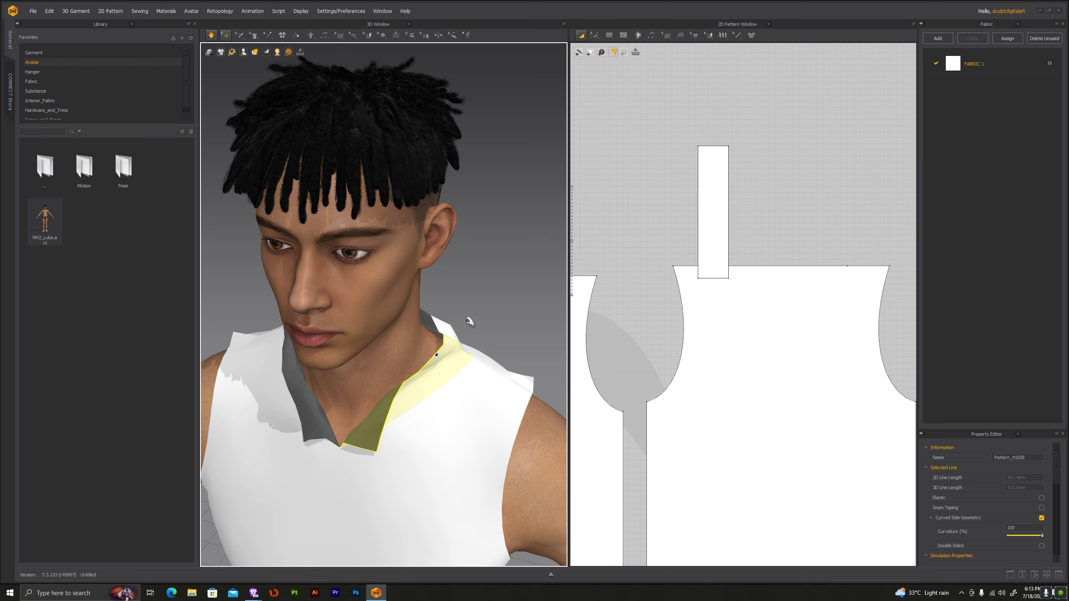
pyautogui.scroll(-2, 468, 320)
pyautogui.scroll(-2, 469, 325)
pyautogui.moveTo(469, 325); pyautogui.dragTo(382, 296, button='right')
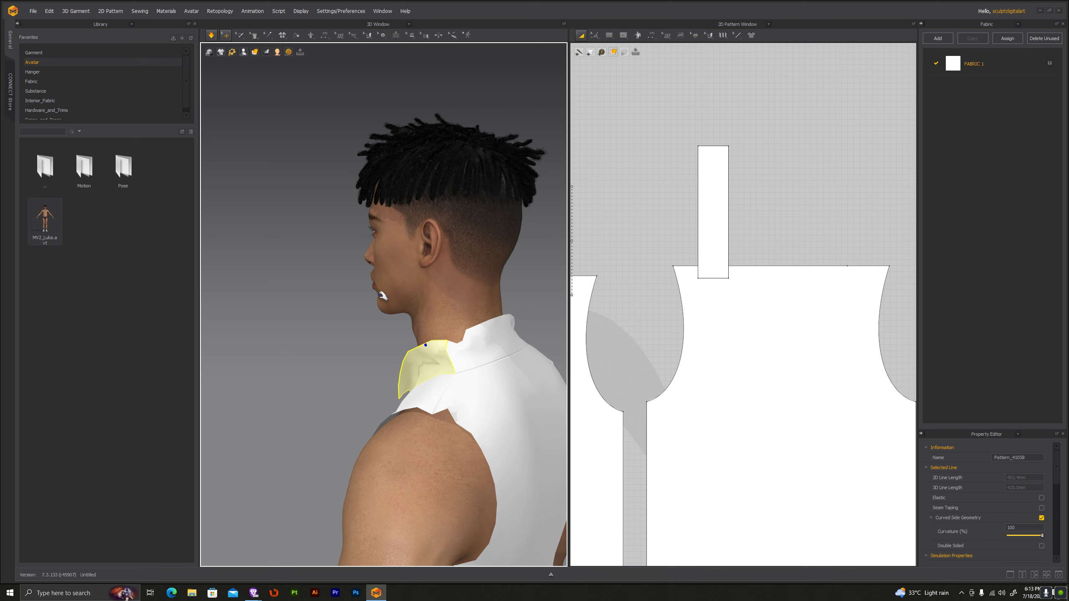
pyautogui.moveTo(382, 296); pyautogui.dragTo(268, 281, button='right')
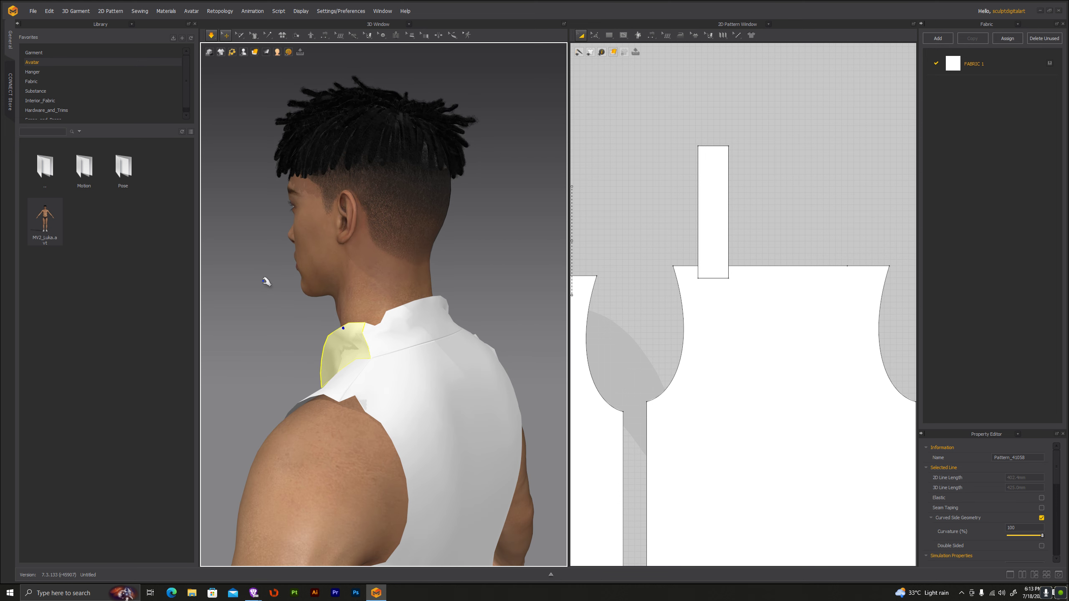
pyautogui.scroll(1, 268, 281)
pyautogui.scroll(1, 268, 281)
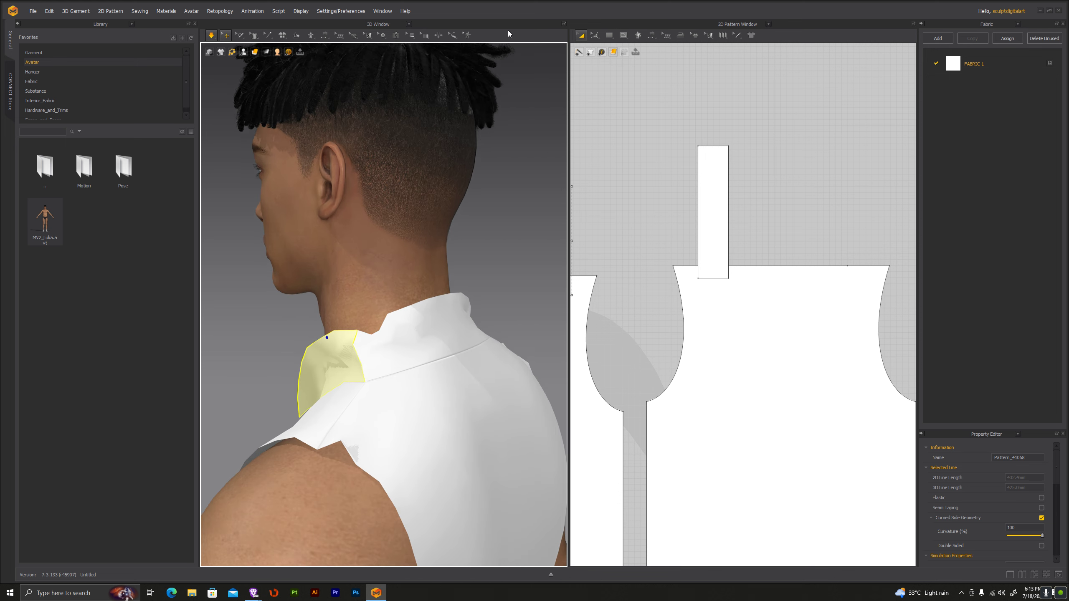
pyautogui.moveTo(595, 35)
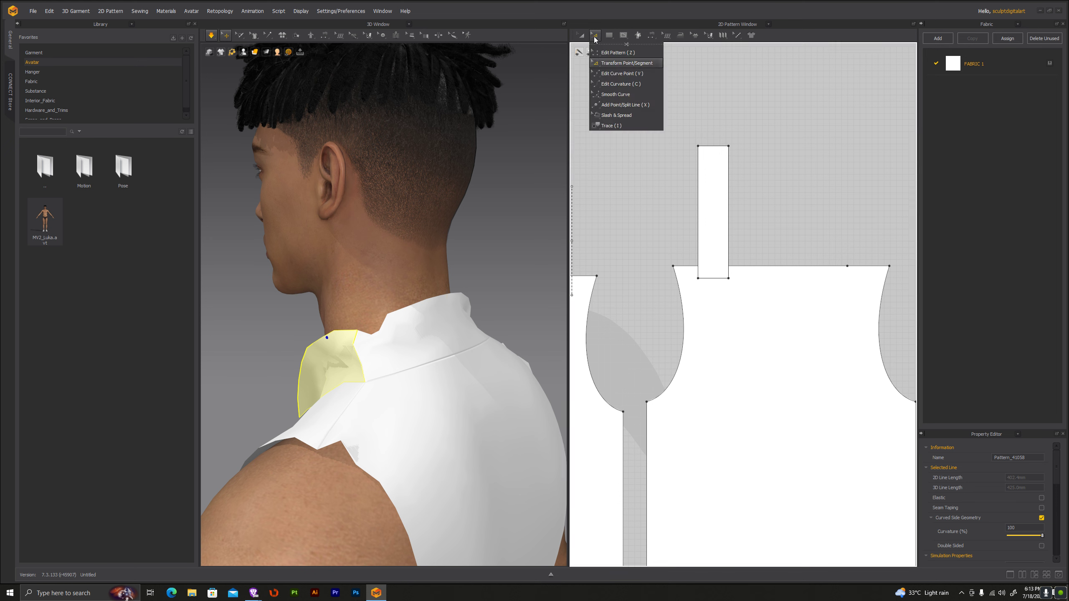
pyautogui.click(594, 35)
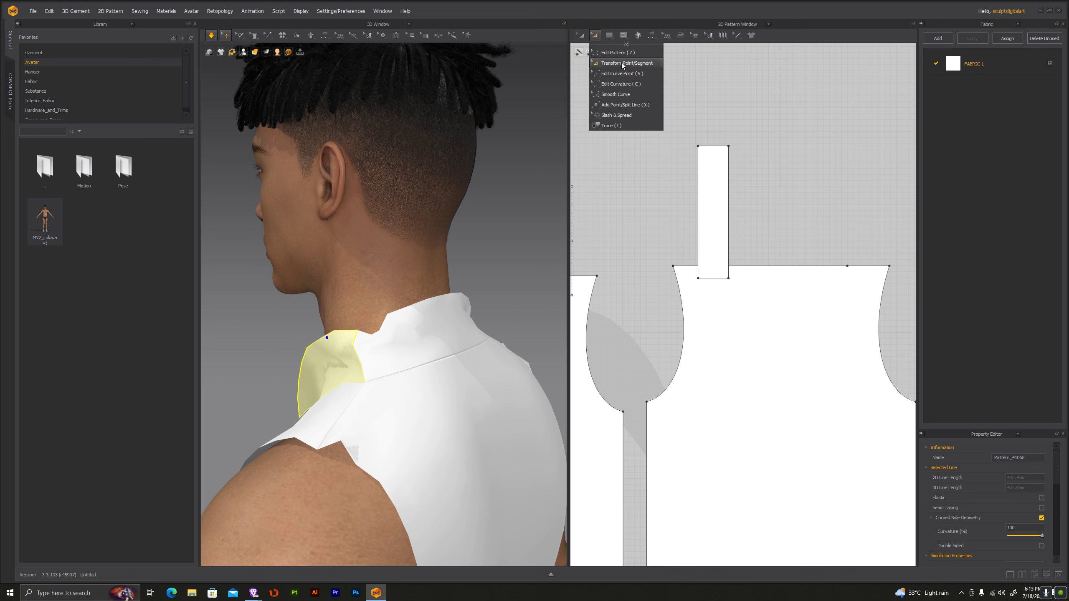
pyautogui.click(337, 390)
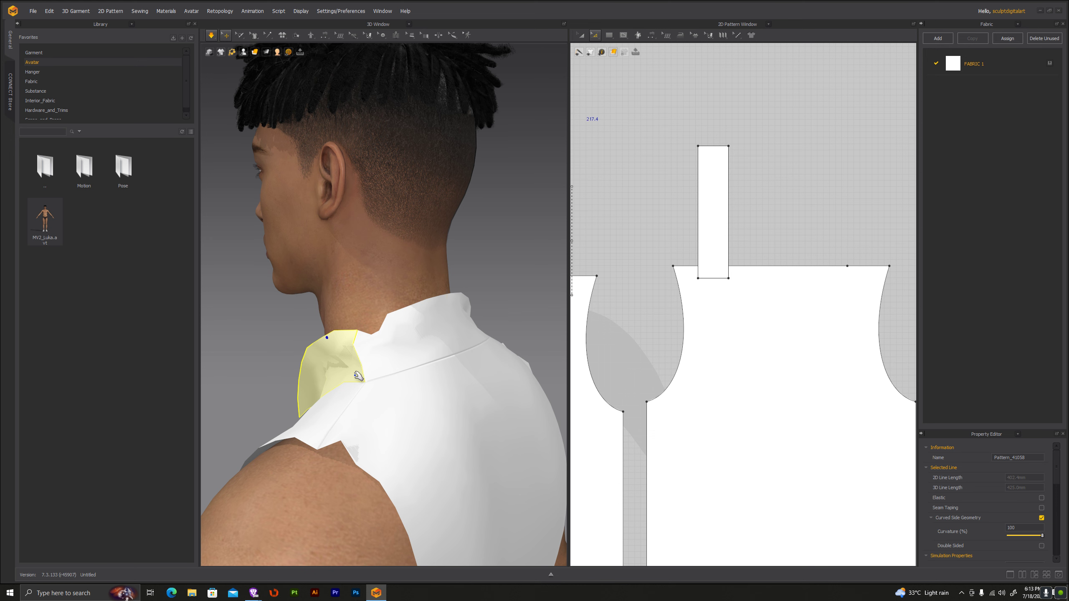
pyautogui.scroll(-3, 806, 274)
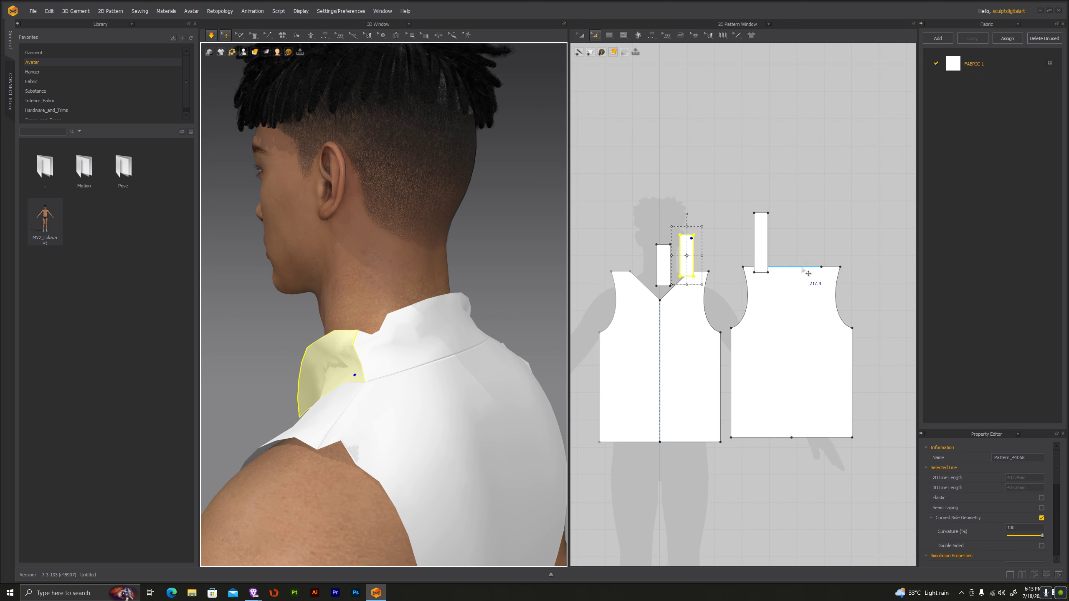
pyautogui.scroll(-2, 806, 274)
pyautogui.scroll(5, 806, 274)
pyautogui.hotkey('ctrl', 'z')
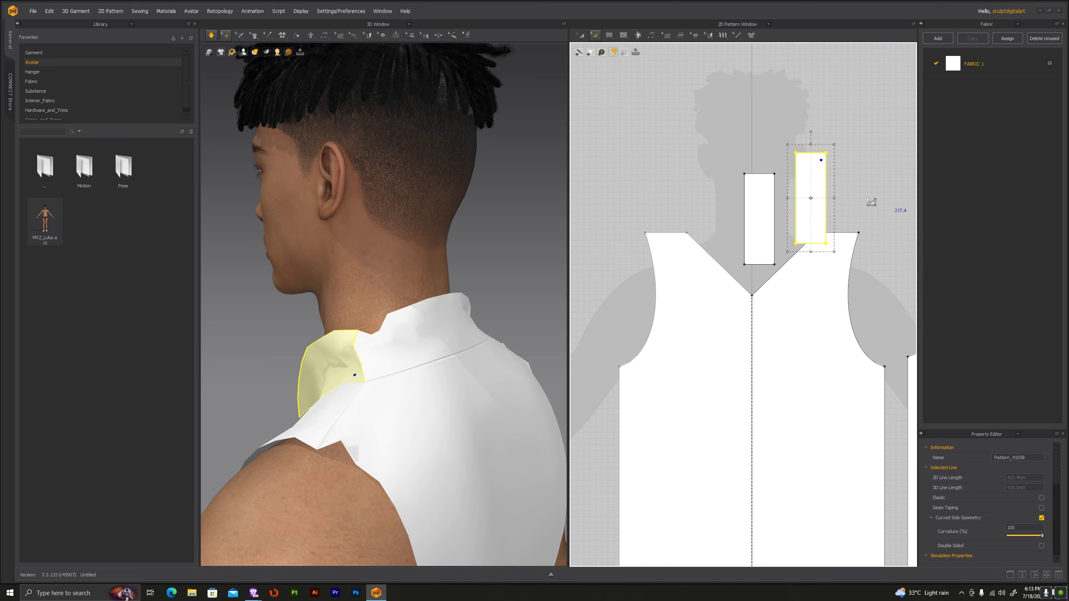
pyautogui.moveTo(861, 192); pyautogui.dragTo(825, 286, button='middle')
pyautogui.scroll(1, 825, 285)
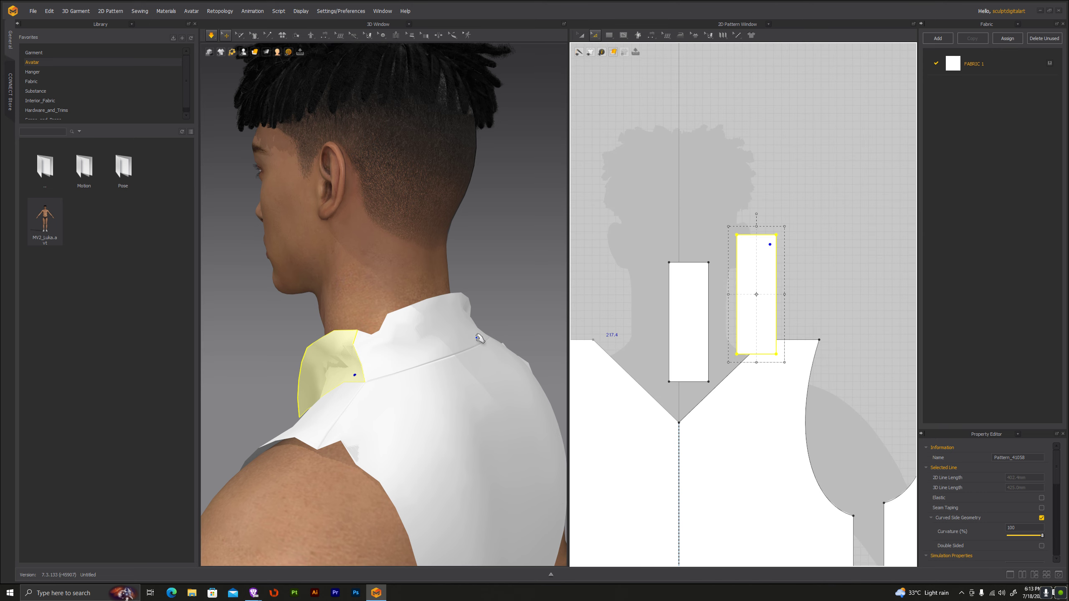
pyautogui.click(377, 347)
pyautogui.scroll(-3, 649, 316)
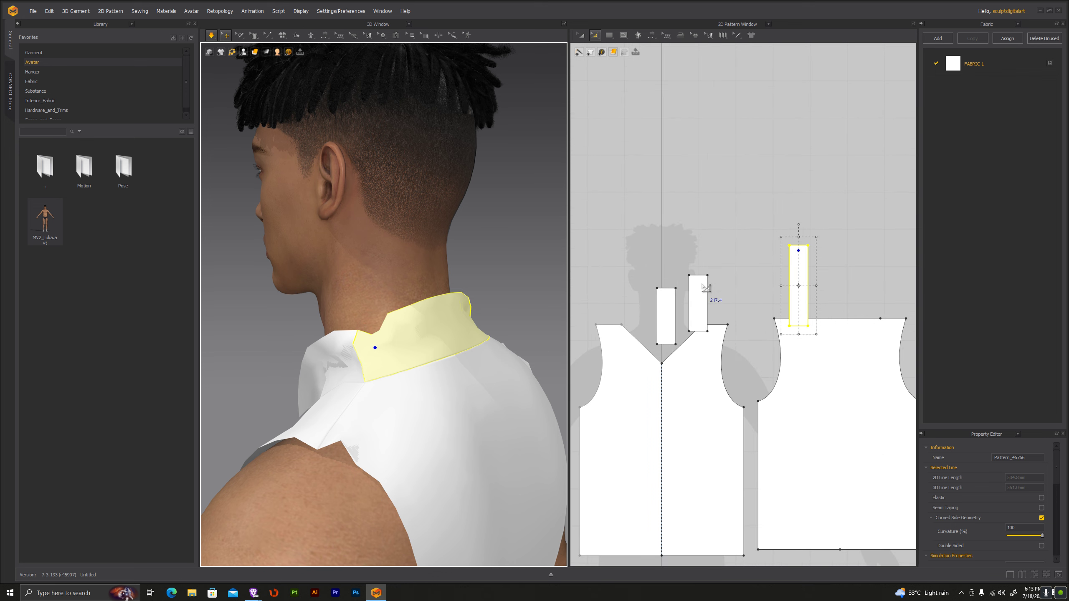
pyautogui.click(703, 285)
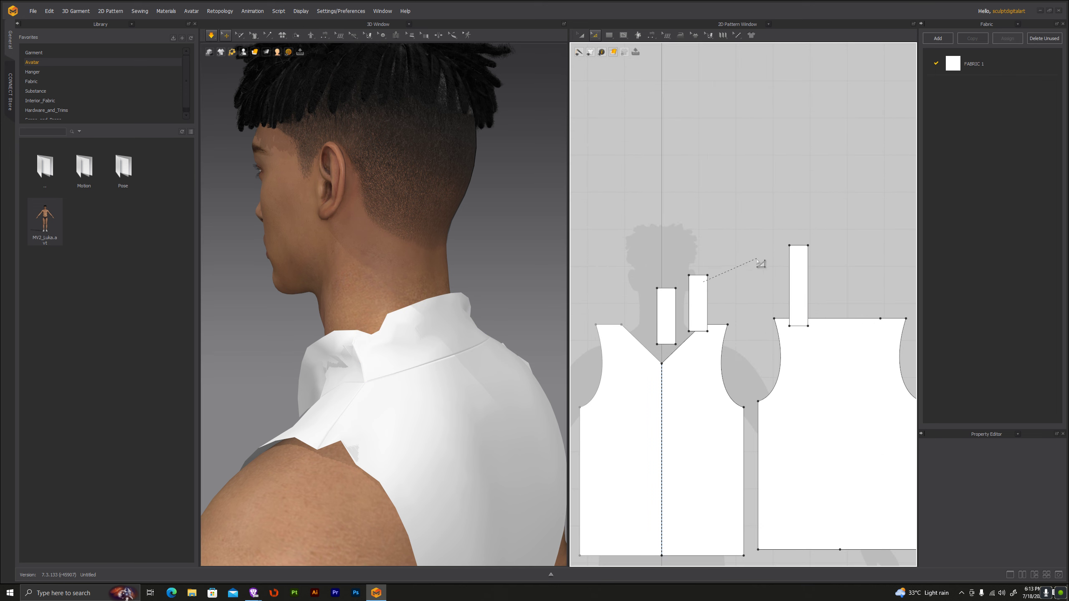
pyautogui.click(596, 38)
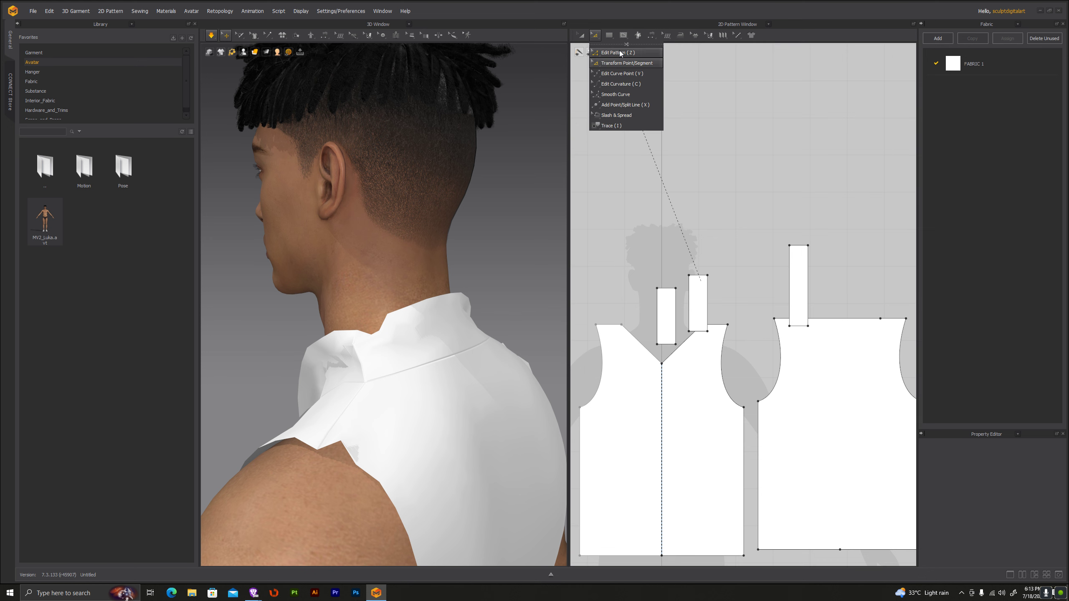
pyautogui.click(605, 52)
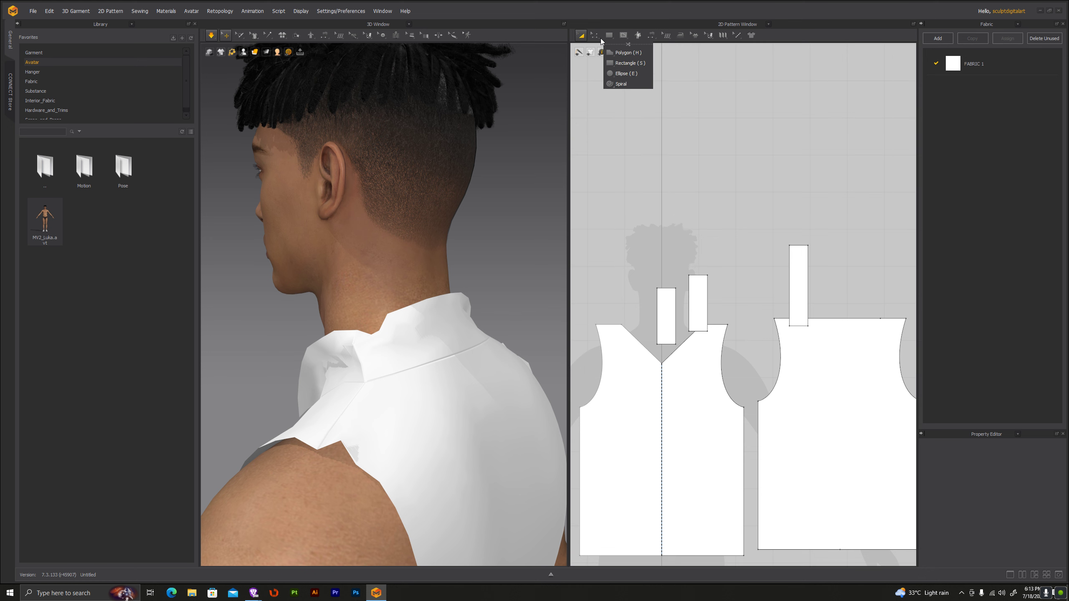
pyautogui.click(595, 36)
pyautogui.click(626, 63)
pyautogui.click(698, 277)
pyautogui.keyDown('shift'); pyautogui.click(798, 247); pyautogui.keyUp('shift')
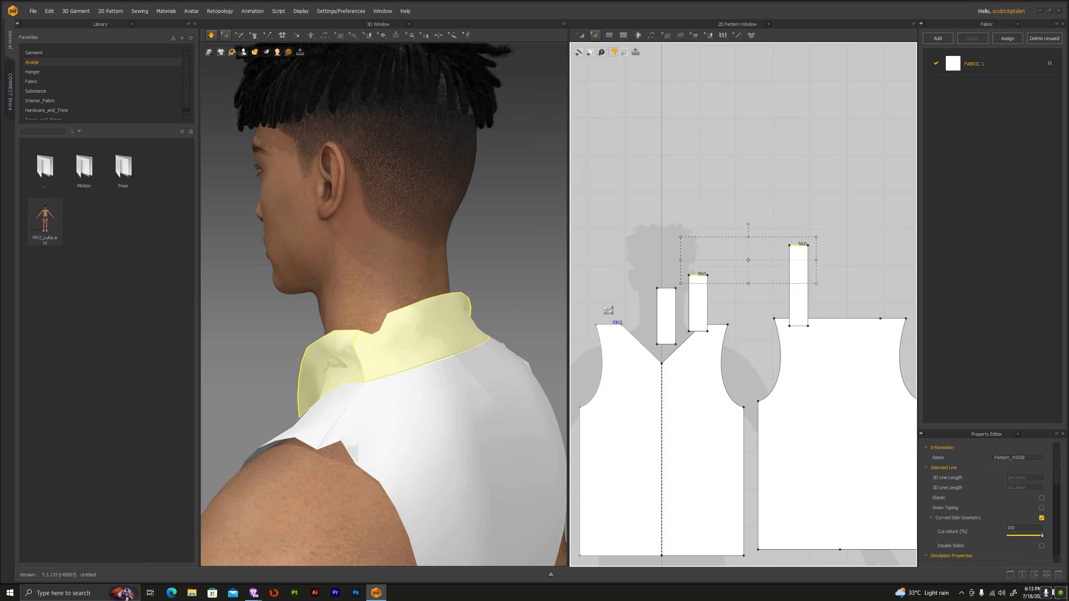
pyautogui.rightClick(700, 274)
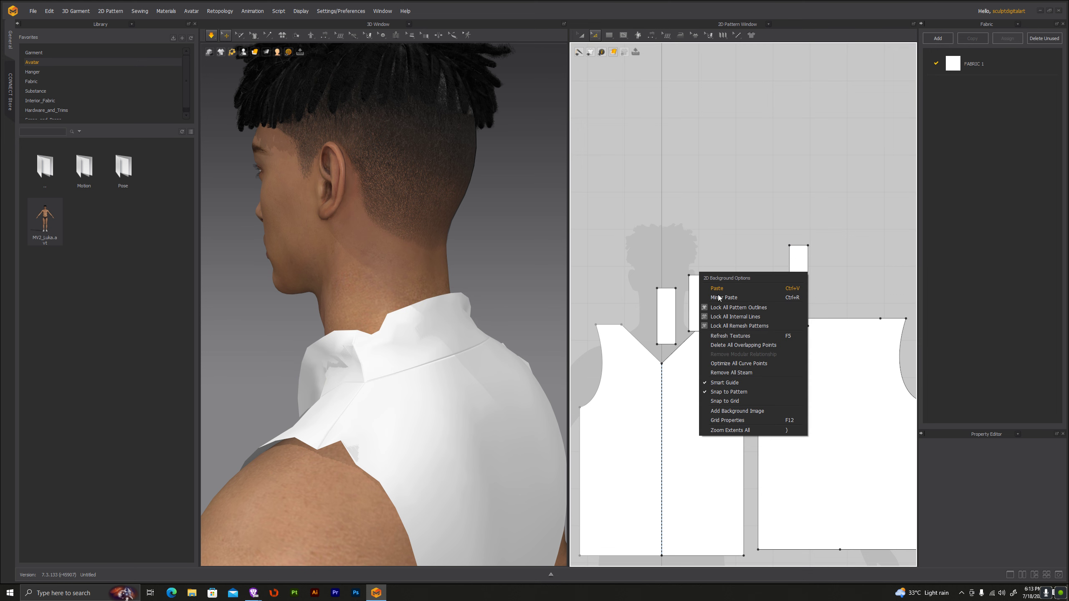
# Step: Merge the front collar rectangle's top edge with the back collar strip's top edge
pyautogui.click(693, 274)
pyautogui.keyDown('shift'); pyautogui.click(799, 245); pyautogui.keyUp('shift')
pyautogui.rightClick(801, 245)
pyautogui.click(829, 325)
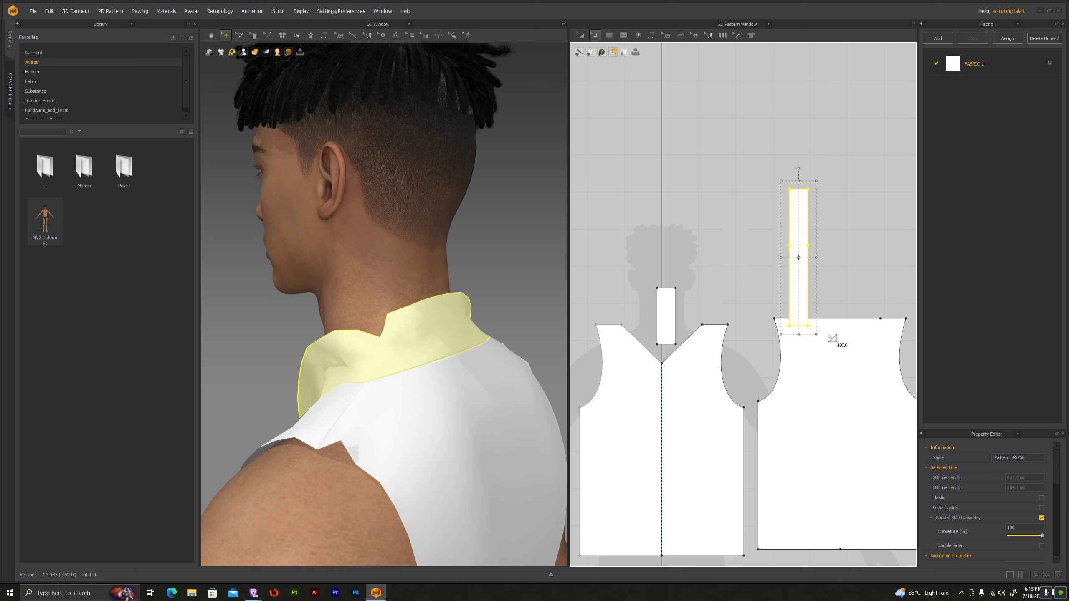
# Step: Orbit around the neck to inspect the merged collar from the side and back
pyautogui.moveTo(472, 277)
pyautogui.mouseDown(button='right')
pyautogui.moveTo(498, 294)
pyautogui.moveTo(277, 230)
pyautogui.mouseUp(button='right')
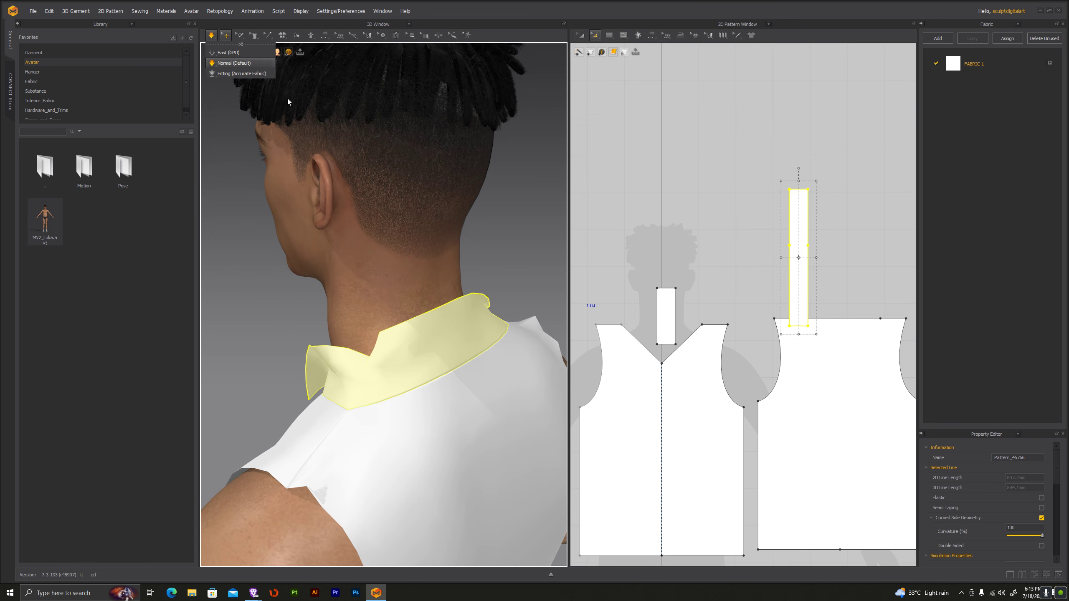
pyautogui.moveTo(477, 282)
pyautogui.mouseDown(button='right')
pyautogui.moveTo(510, 270)
pyautogui.moveTo(494, 268)
pyautogui.mouseUp(button='right')
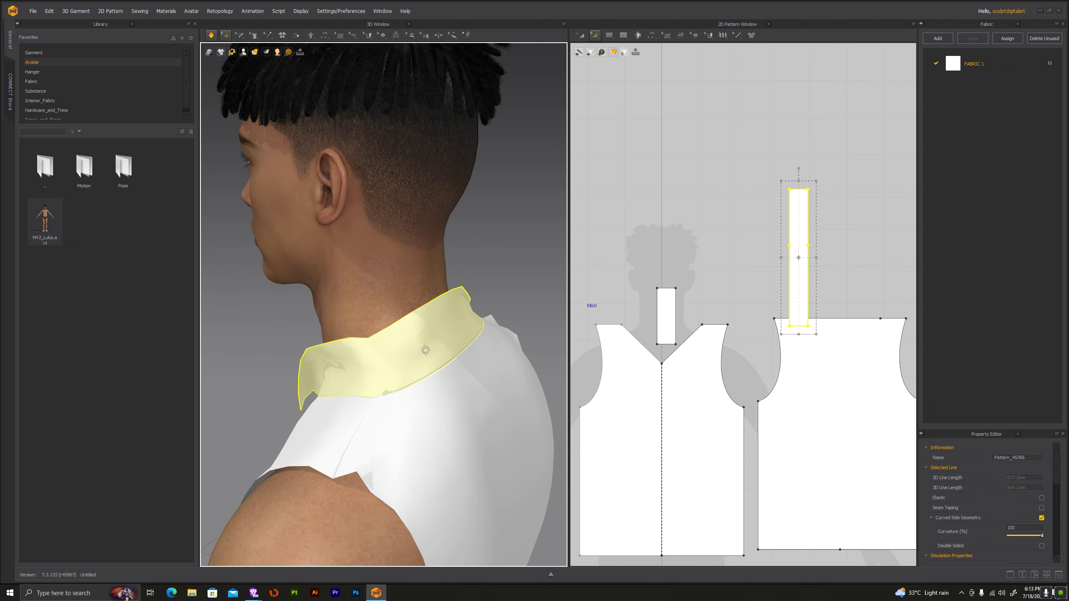
pyautogui.moveTo(425, 351); pyautogui.dragTo(356, 367, button='right')
pyautogui.scroll(-2, 356, 367)
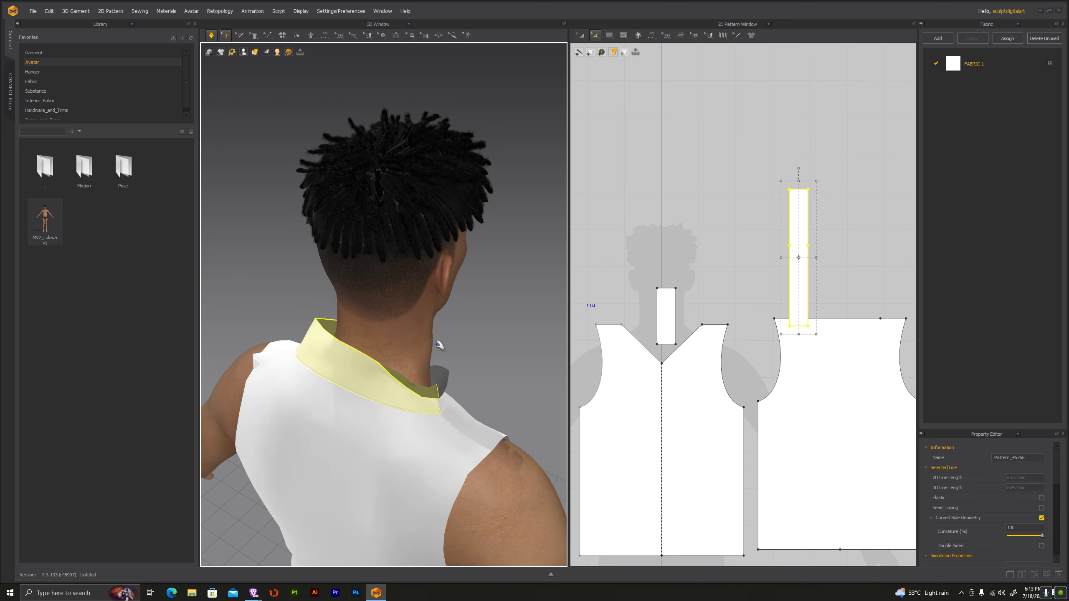
pyautogui.scroll(1, 439, 345)
pyautogui.scroll(1, 439, 345)
pyautogui.moveTo(509, 384)
pyautogui.mouseDown(button='right')
pyautogui.moveTo(484, 346)
pyautogui.moveTo(408, 367)
pyautogui.moveTo(389, 316)
pyautogui.mouseUp(button='right')
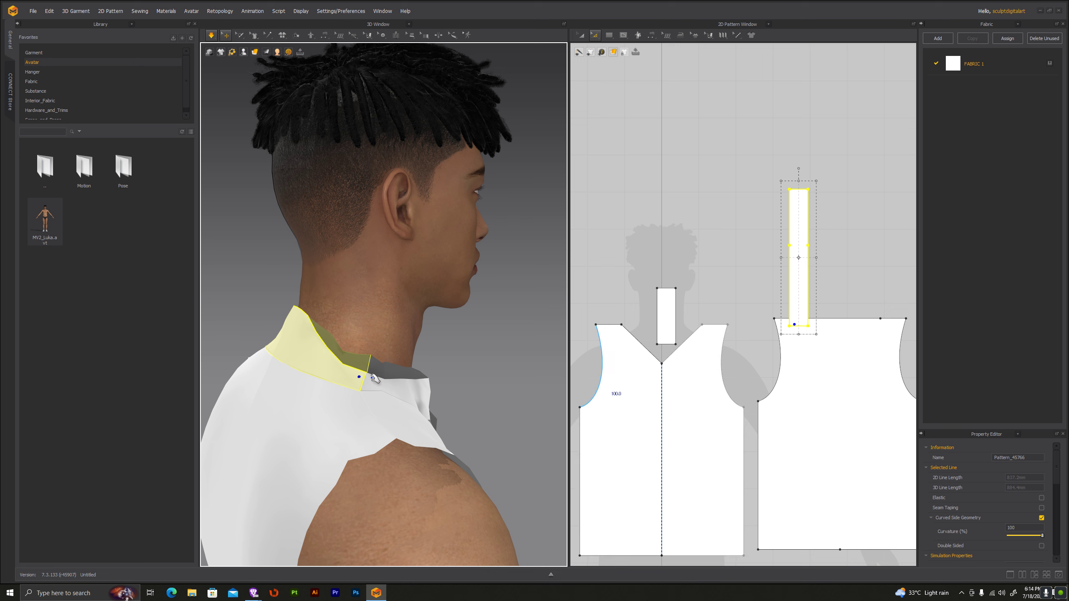
# Step: Merge the remaining front collar rectangle into the long collar strip along their top edges
pyautogui.click(374, 379)
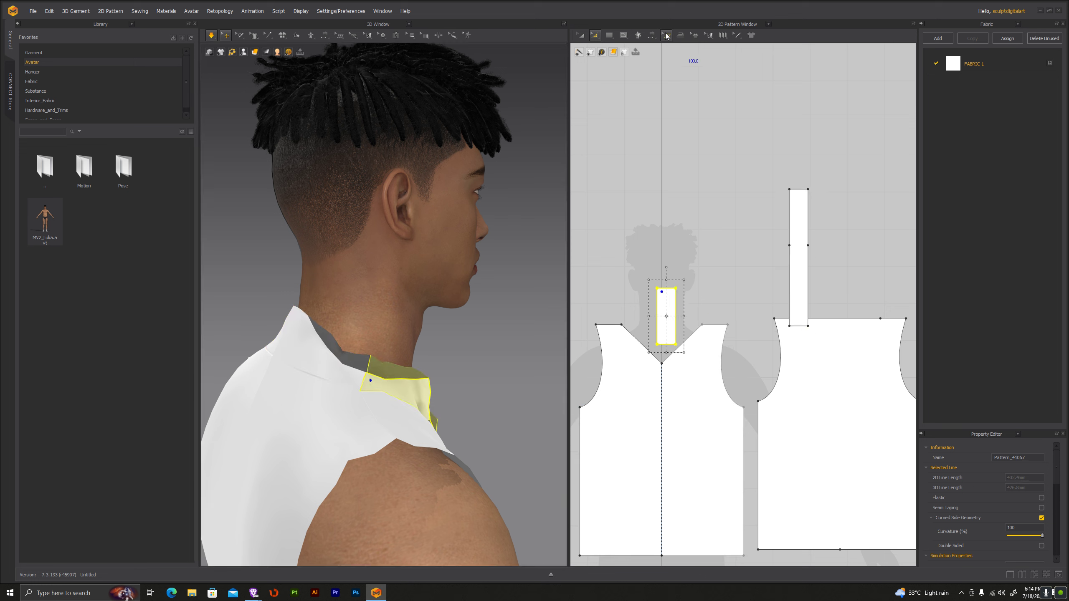
pyautogui.click(595, 36)
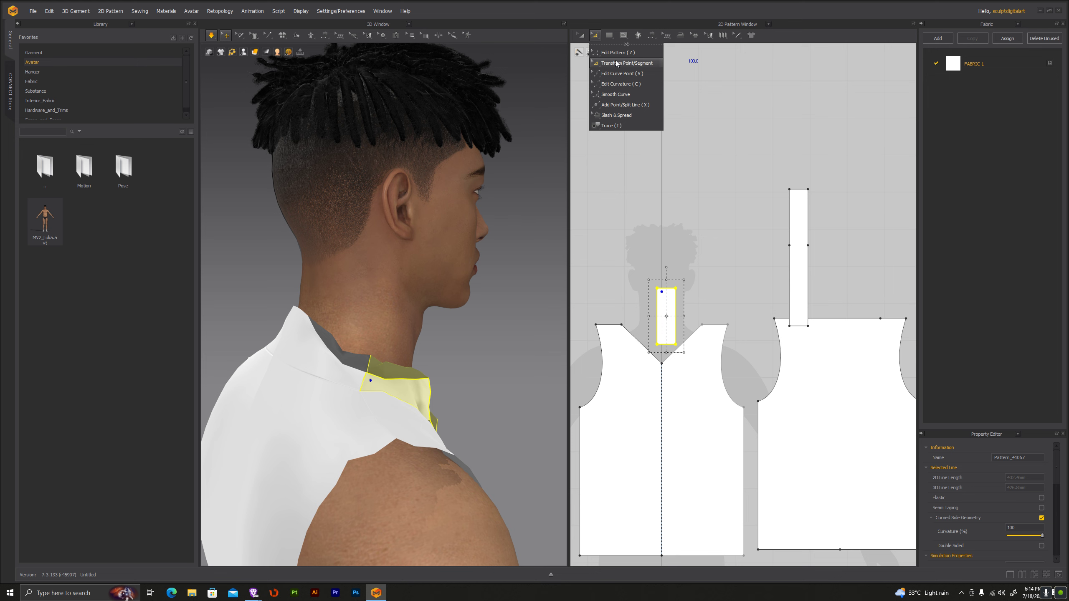
pyautogui.click(723, 168)
pyautogui.click(664, 289)
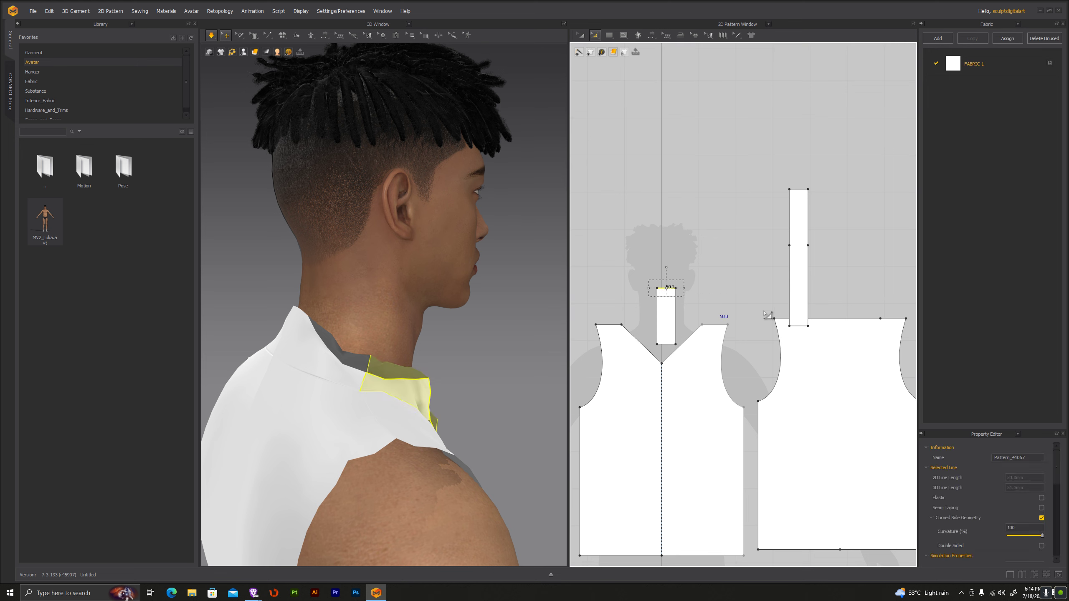
pyautogui.keyDown('shift'); pyautogui.click(800, 327); pyautogui.keyUp('shift')
pyautogui.rightClick(800, 327)
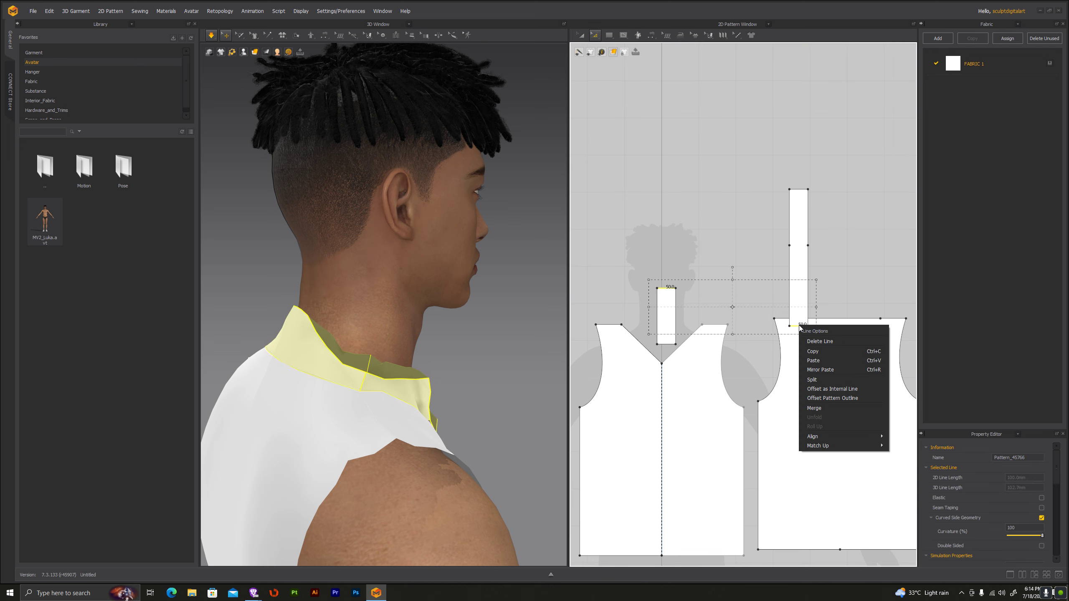
pyautogui.click(809, 409)
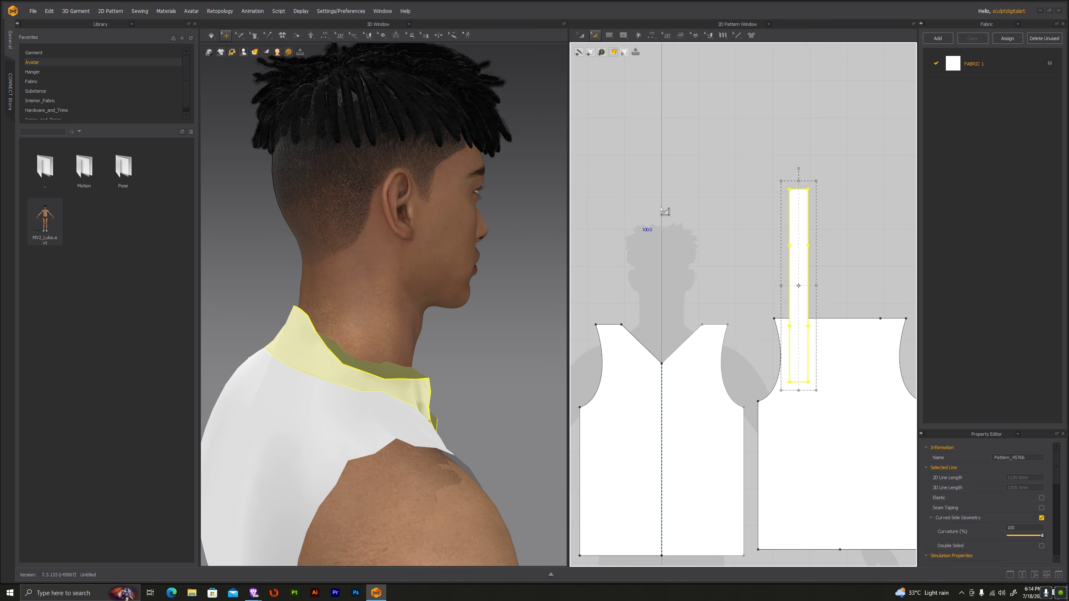
# Step: Move the collar strip up above the shirt panels in the 2D layout
pyautogui.click(668, 106)
pyautogui.press('a')
pyautogui.moveTo(791, 274); pyautogui.dragTo(791, 153)
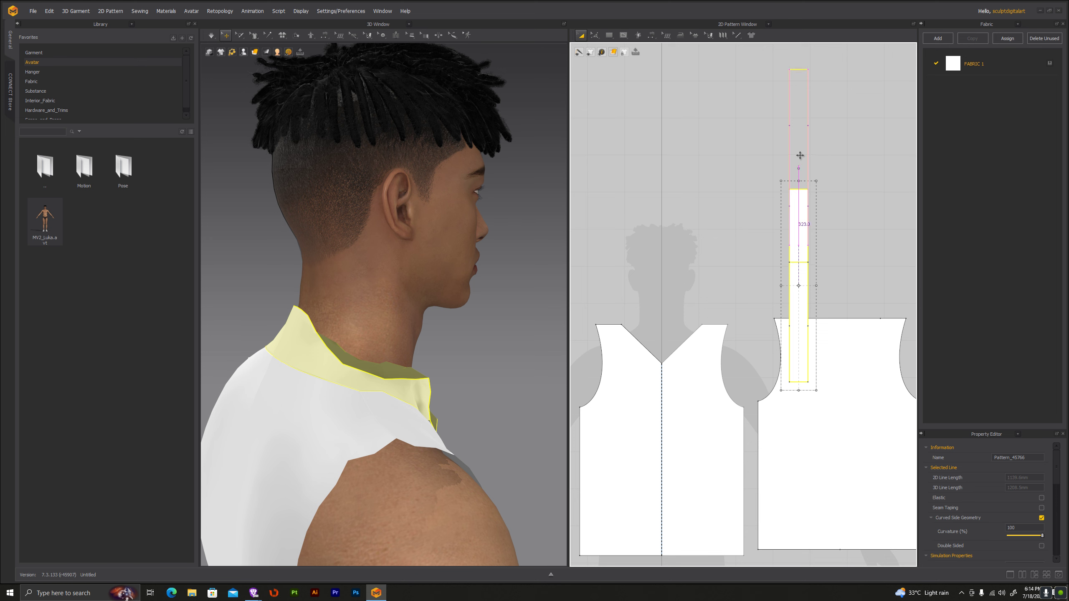
pyautogui.click(211, 36)
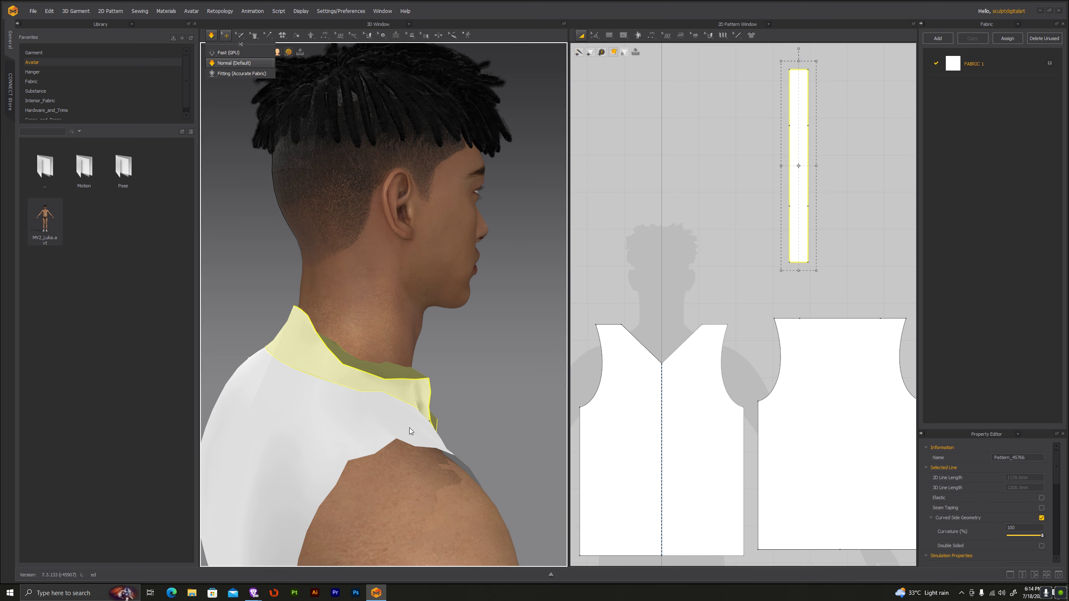
# Step: Drag the simulated collar fabric down so it drapes around the avatar's neckline
pyautogui.moveTo(500, 425); pyautogui.dragTo(274, 420, button='right')
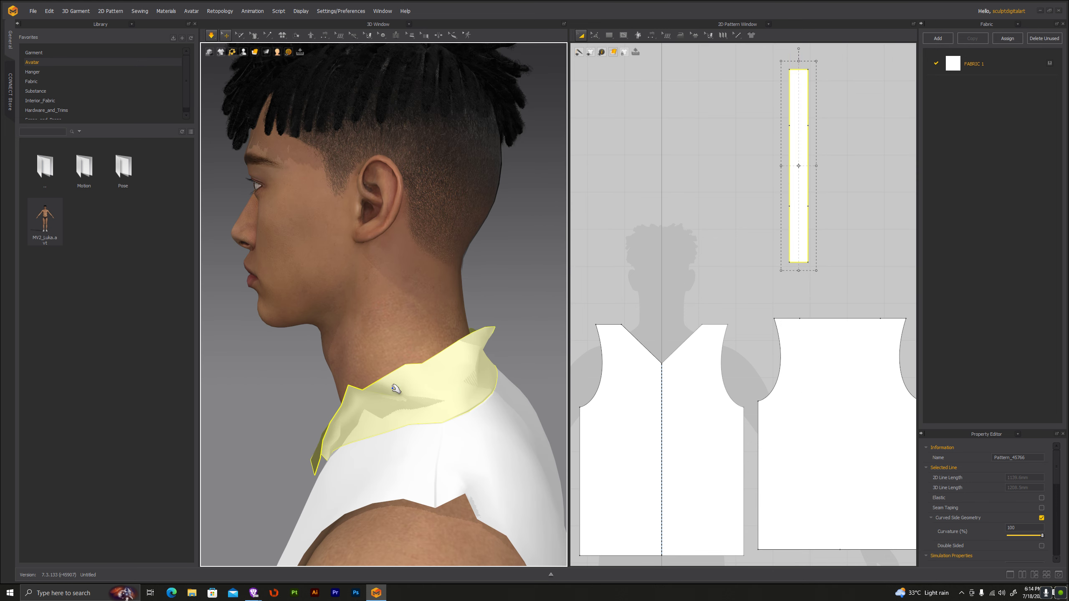
pyautogui.moveTo(412, 380)
pyautogui.mouseDown()
pyautogui.moveTo(463, 370)
pyautogui.moveTo(391, 396)
pyautogui.mouseUp()
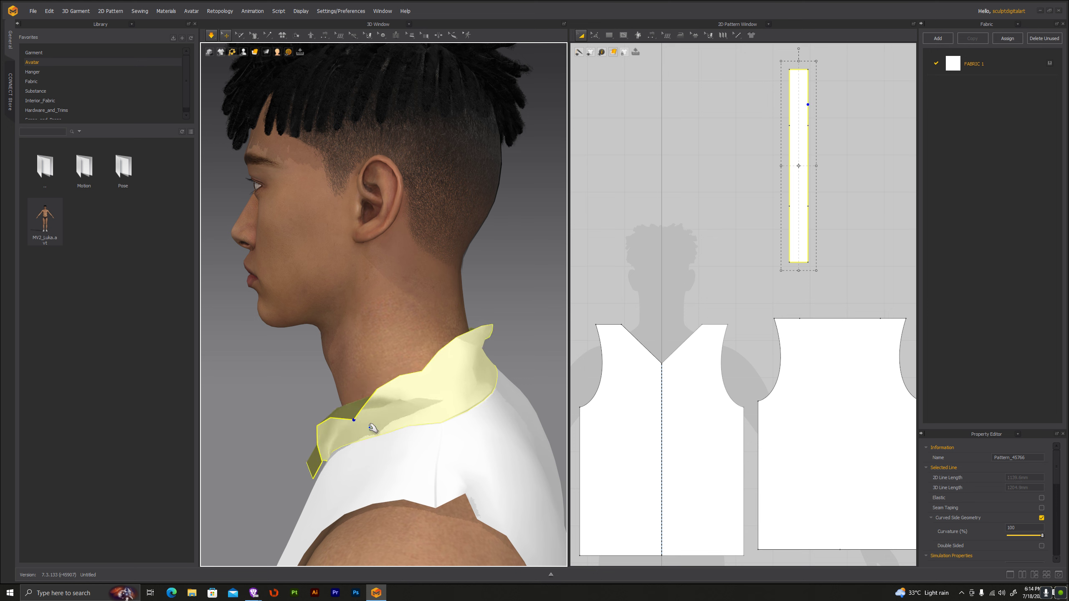
pyautogui.moveTo(347, 394)
pyautogui.mouseDown(button='right')
pyautogui.moveTo(567, 362)
pyautogui.moveTo(470, 335)
pyautogui.moveTo(407, 228)
pyautogui.mouseUp(button='right')
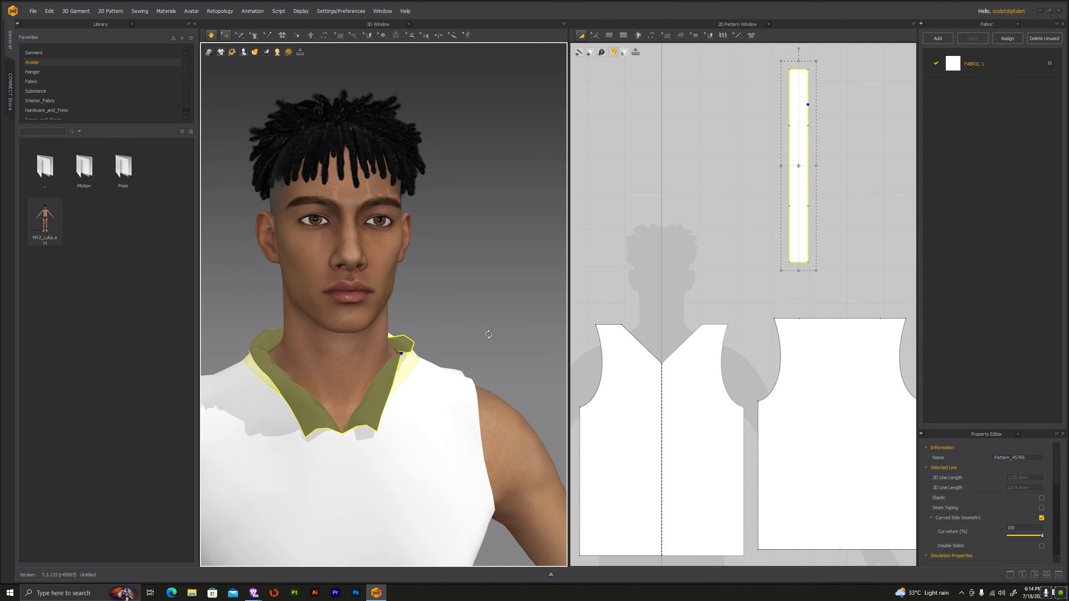
# Step: Fold the collar band up 180° along its neckline seam using Fold Arrangement
pyautogui.click(297, 36)
pyautogui.moveTo(454, 169)
pyautogui.mouseDown(button='right')
pyautogui.moveTo(444, 284)
pyautogui.moveTo(424, 350)
pyautogui.mouseUp(button='right')
pyautogui.click(424, 350)
pyautogui.click(420, 346)
pyautogui.moveTo(471, 330)
pyautogui.mouseDown(button='right')
pyautogui.moveTo(477, 322)
pyautogui.moveTo(452, 311)
pyautogui.mouseUp(button='right')
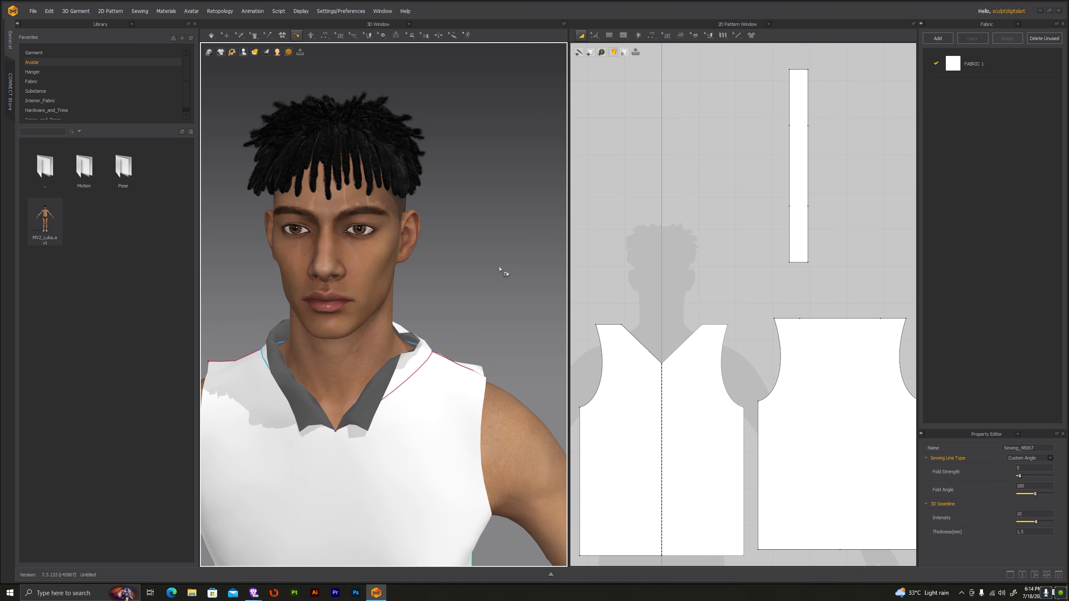
pyautogui.moveTo(501, 270); pyautogui.dragTo(446, 257, button='right')
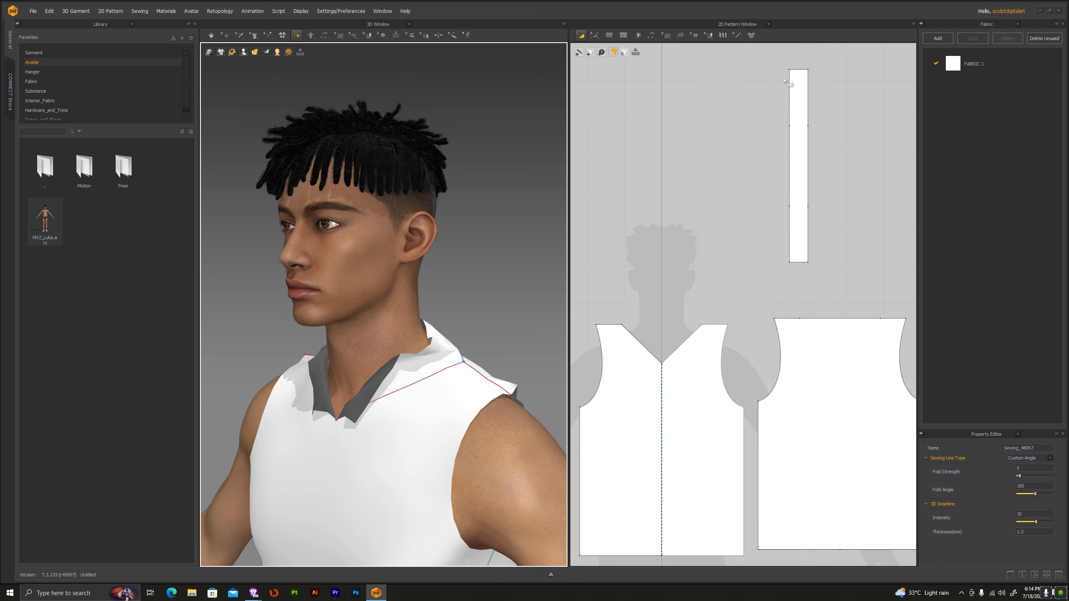
pyautogui.moveTo(699, 127); pyautogui.dragTo(626, 137, button='right')
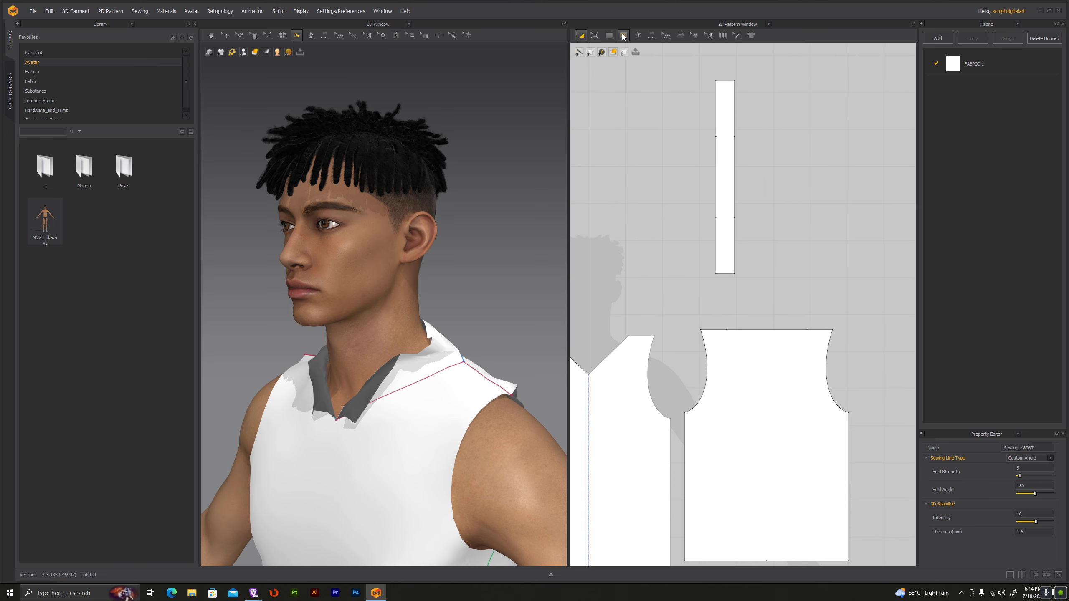
pyautogui.click(612, 51)
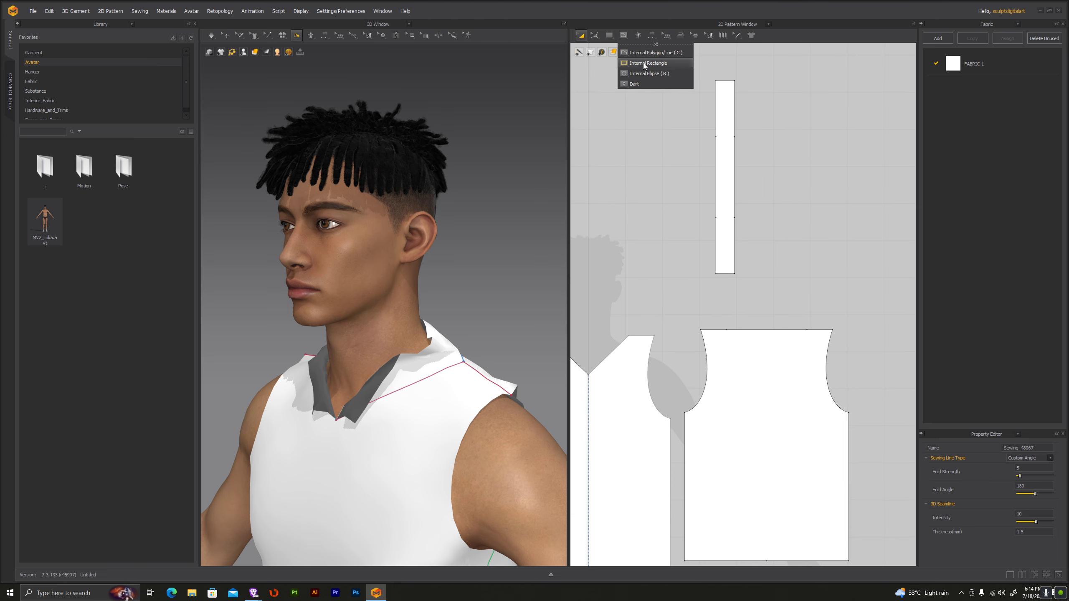
# Step: Try the internal shape options and frame the collar strip and back panel in 2D
pyautogui.click(594, 37)
pyautogui.click(626, 63)
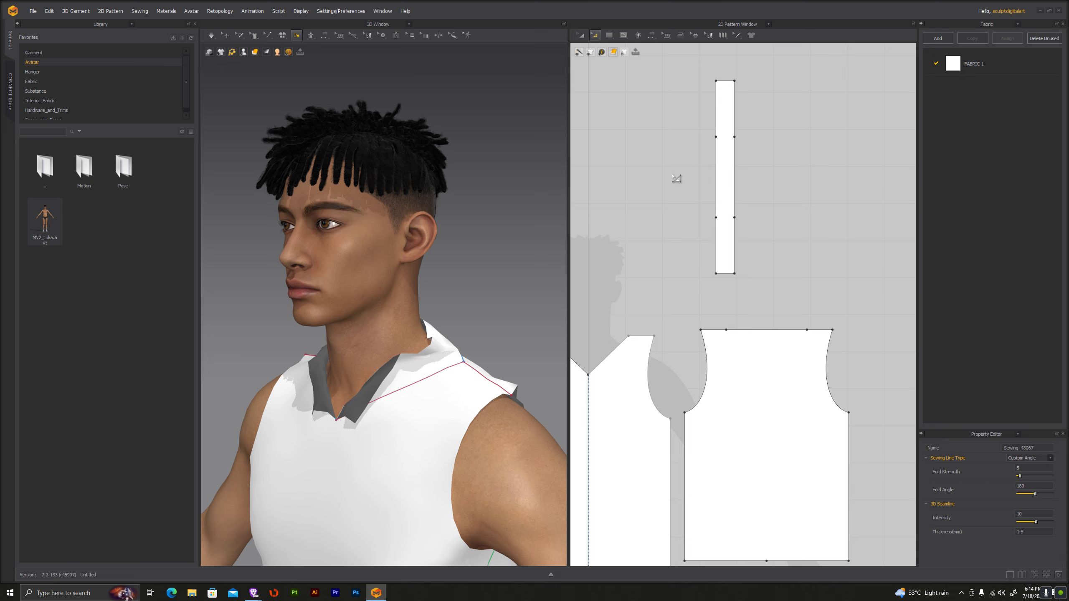
pyautogui.scroll(6, 687, 177)
pyautogui.scroll(-3, 692, 176)
pyautogui.moveTo(694, 175); pyautogui.dragTo(638, 215, button='right')
pyautogui.scroll(-2, 644, 213)
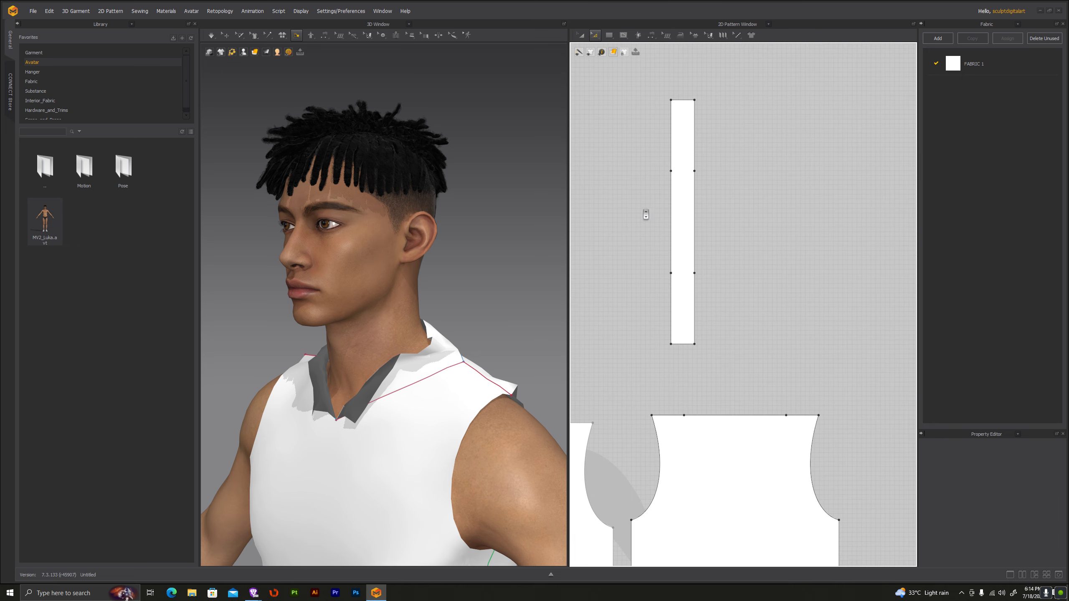
pyautogui.scroll(1, 647, 202)
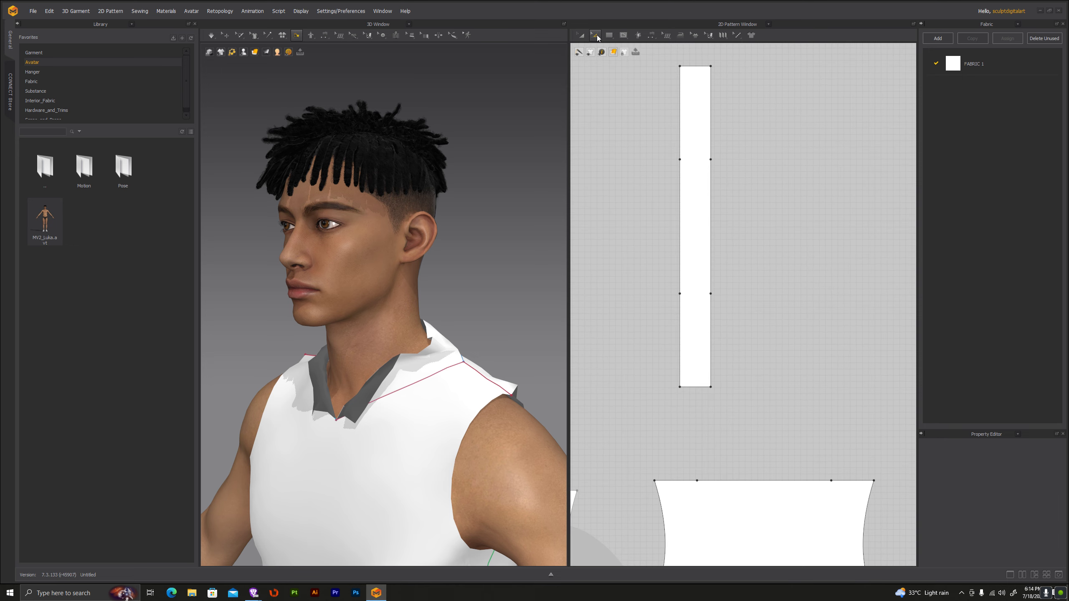
# Step: Switch to Transform Point/Segment and open the context menu for the collar strip's left edge
pyautogui.click(597, 38)
pyautogui.click(618, 53)
pyautogui.click(610, 37)
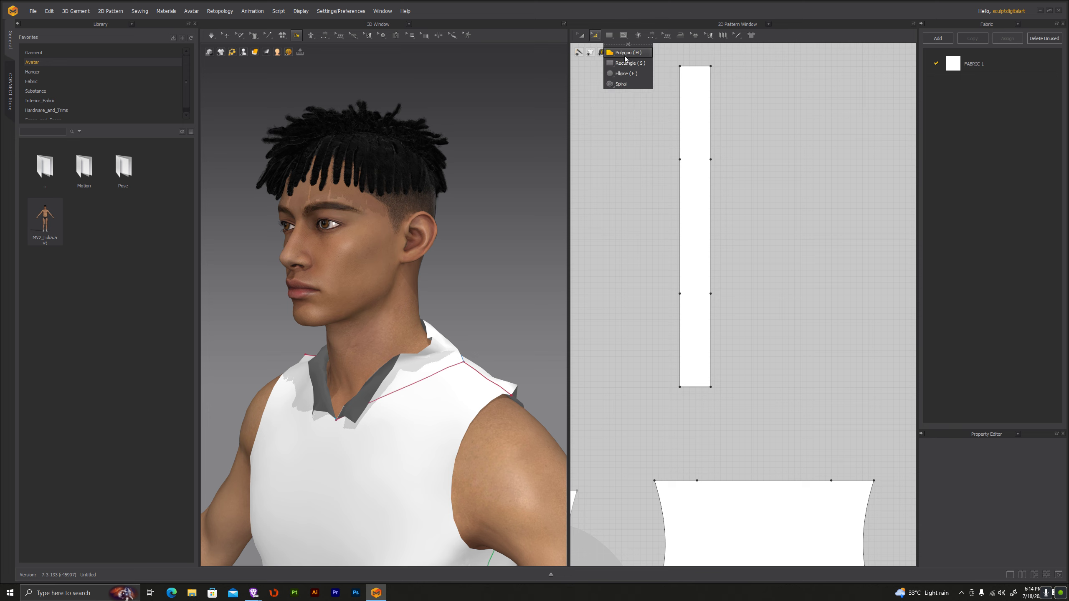
pyautogui.click(596, 38)
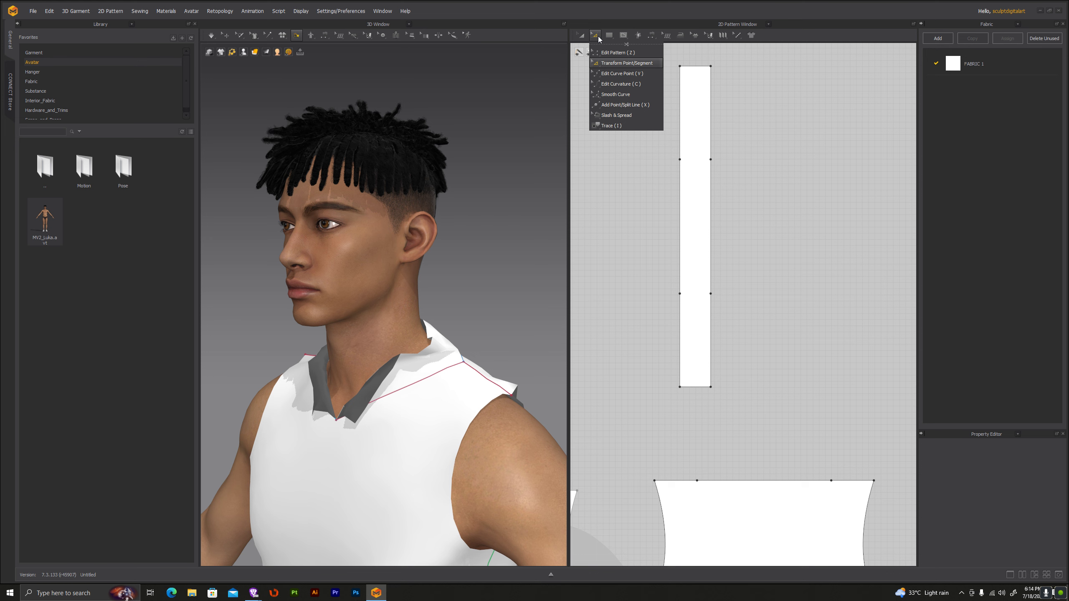
pyautogui.click(615, 66)
pyautogui.click(680, 160)
pyautogui.click(723, 189)
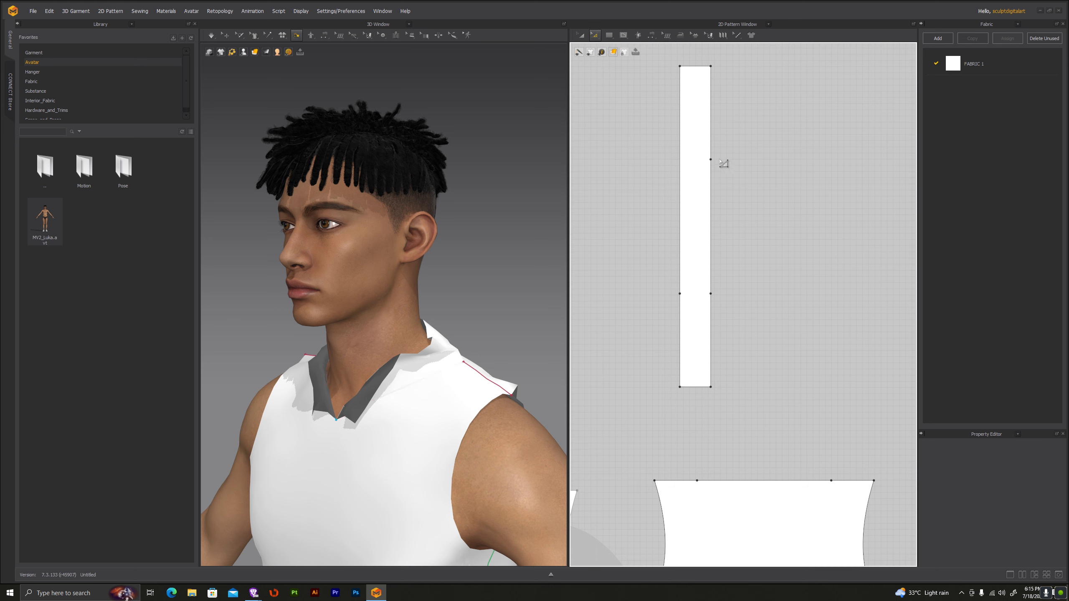
pyautogui.click(710, 294)
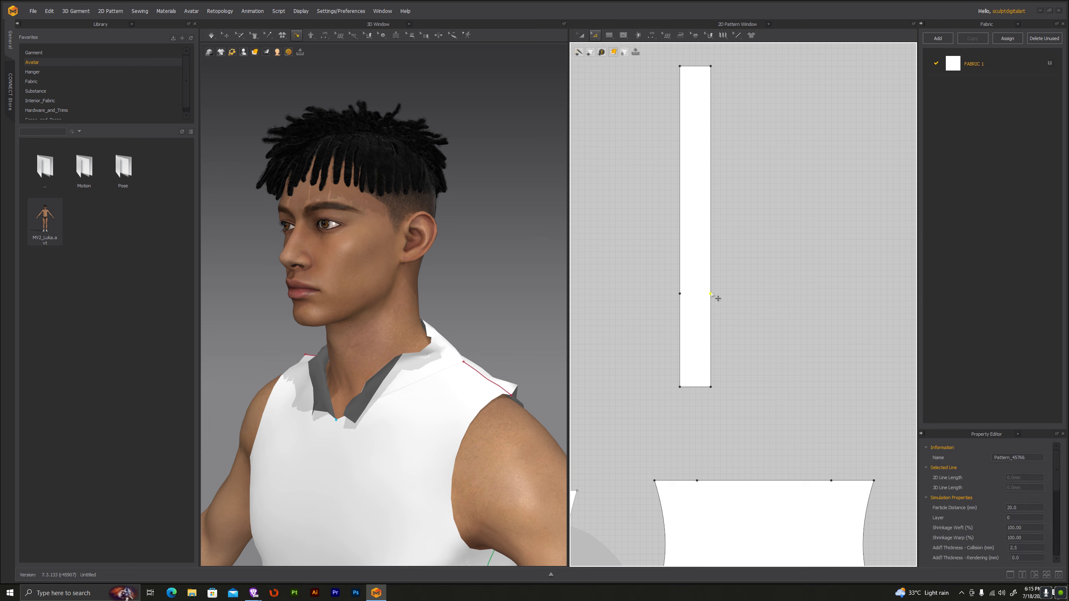
pyautogui.click(685, 300)
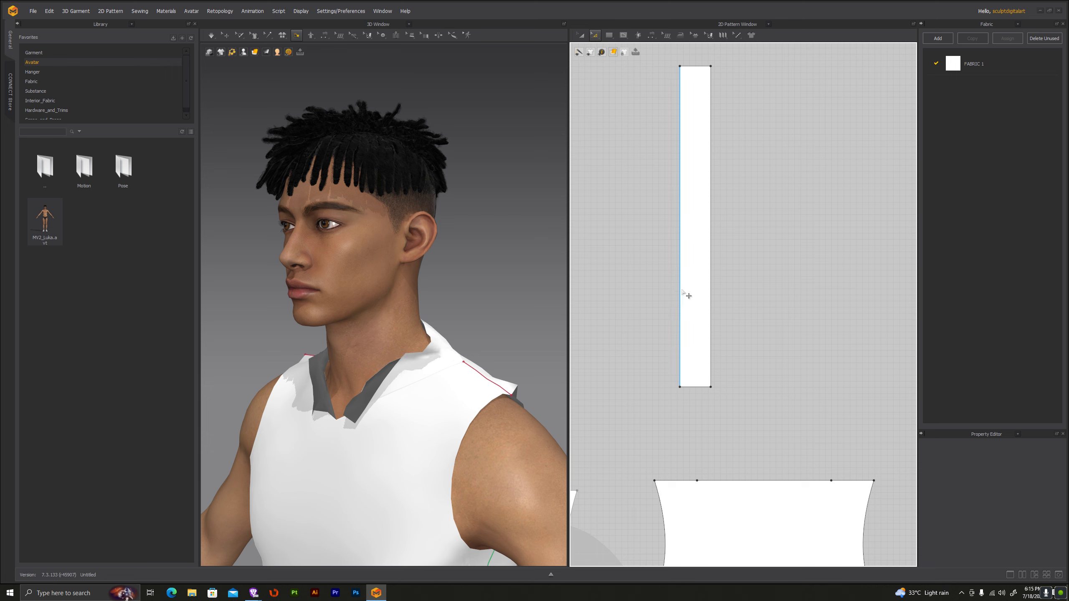
pyautogui.rightClick(680, 227)
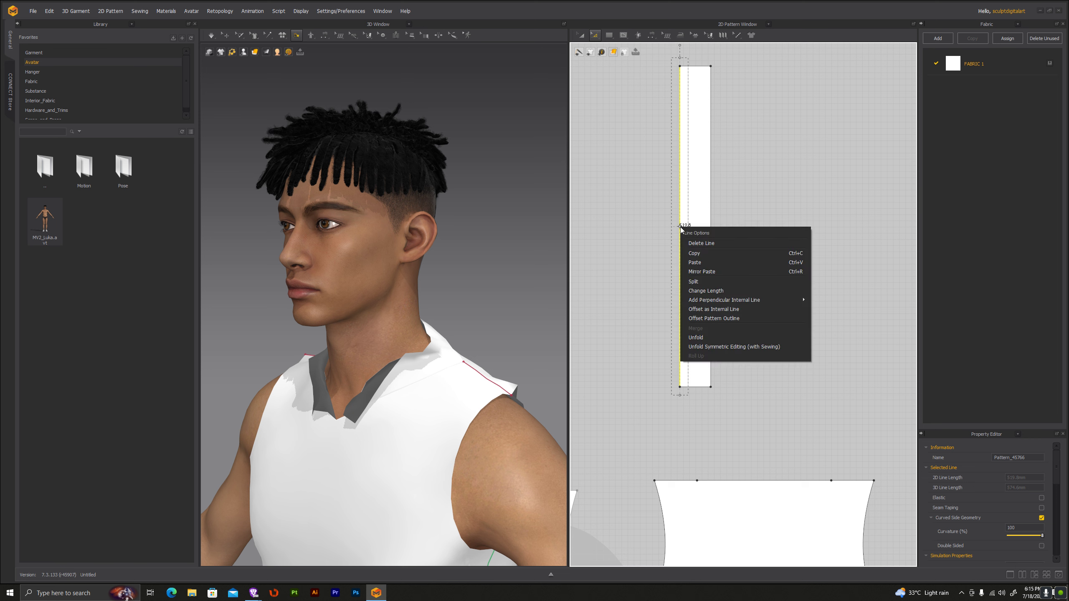
# Step: Offset the collar strip's left edge as an internal line at 25 mm
pyautogui.click(709, 309)
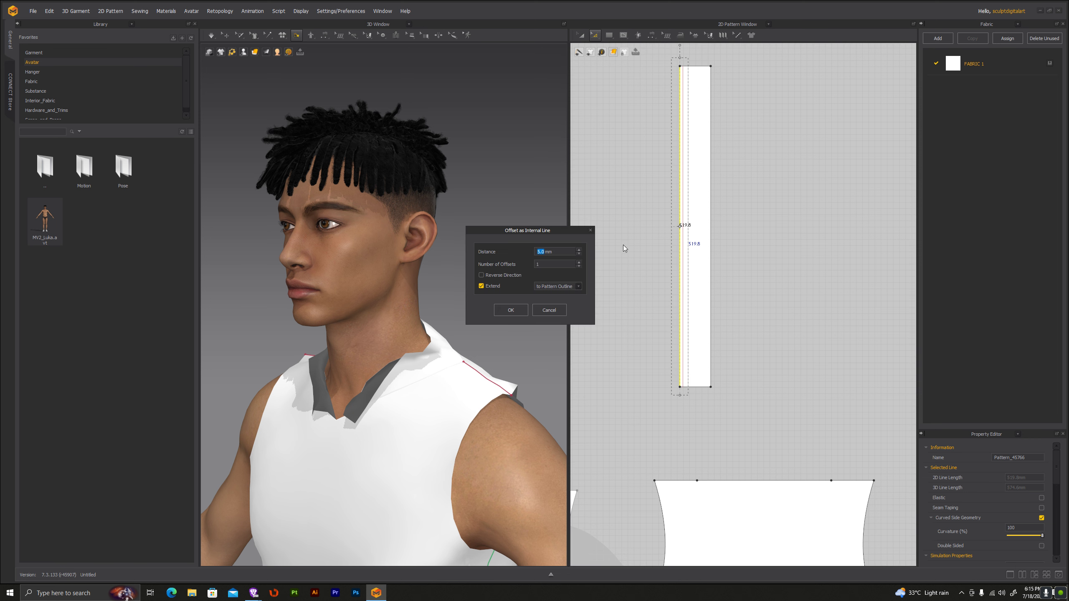
pyautogui.write('25')
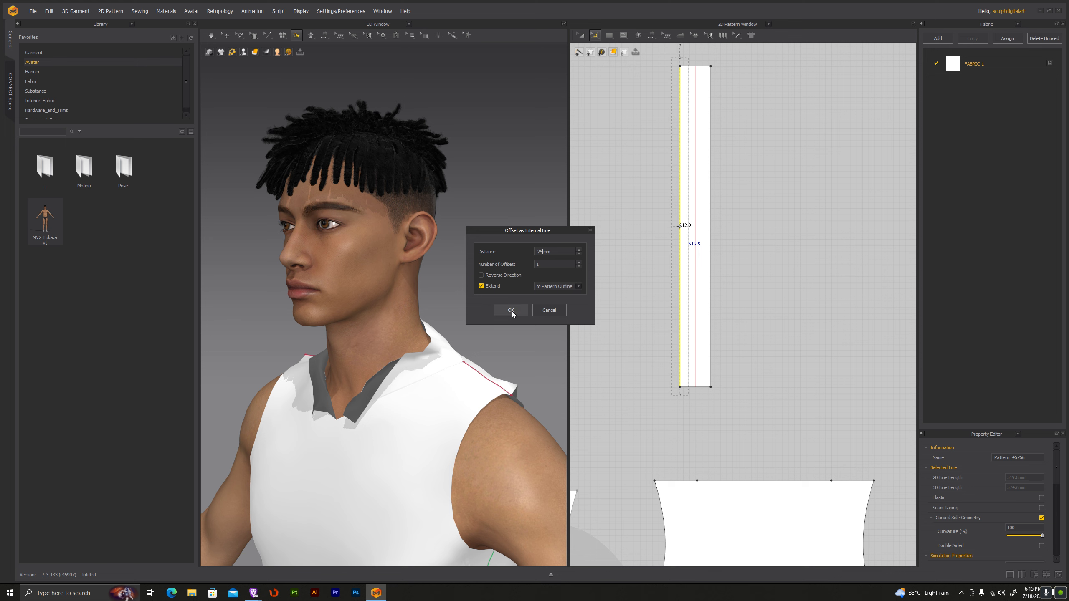
pyautogui.click(509, 309)
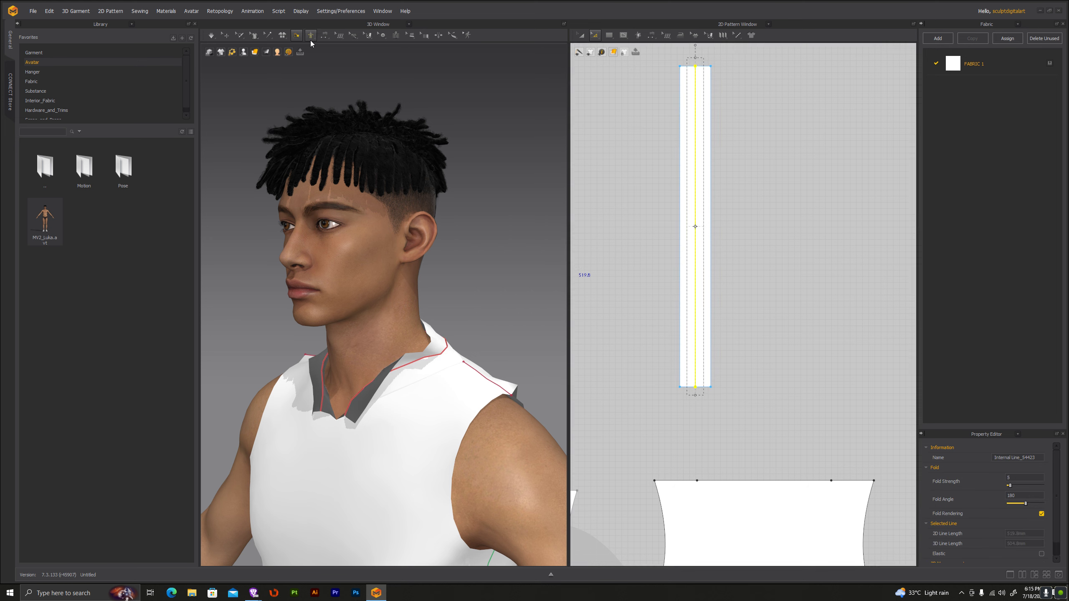
# Step: Rotate the collar flap around the new fold line with Fold Arrangement
pyautogui.click(444, 357)
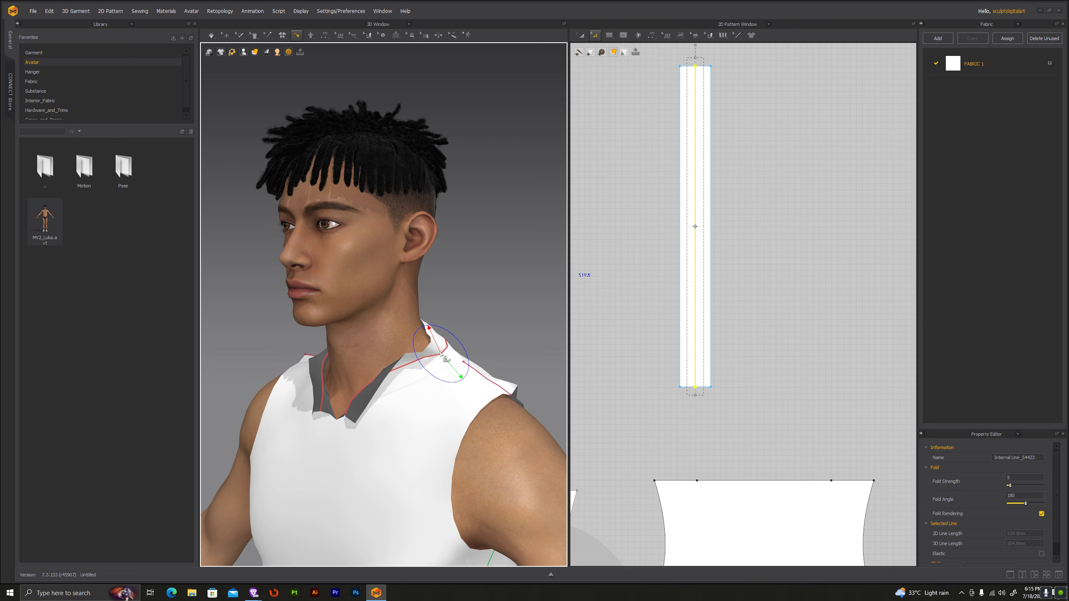
pyautogui.moveTo(443, 324)
pyautogui.mouseDown()
pyautogui.moveTo(467, 340)
pyautogui.moveTo(486, 335)
pyautogui.mouseUp()
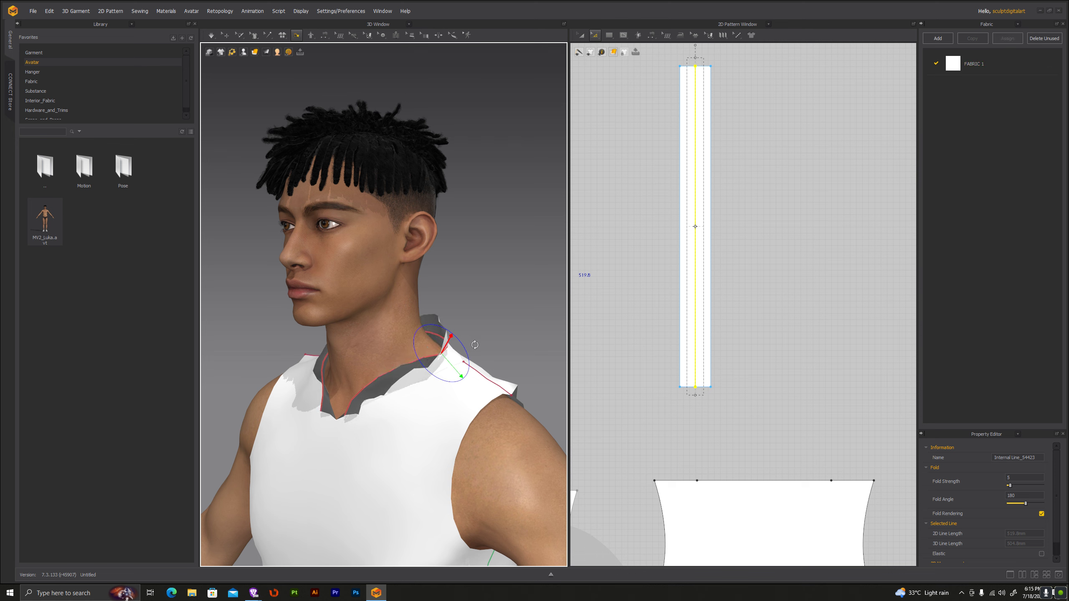
pyautogui.moveTo(486, 334)
pyautogui.mouseDown(button='right')
pyautogui.moveTo(522, 296)
pyautogui.moveTo(544, 310)
pyautogui.moveTo(463, 291)
pyautogui.moveTo(344, 332)
pyautogui.mouseUp(button='right')
# Step: Pull the collar fabric up over the neckline while simulating, then reset to front view
pyautogui.click(211, 36)
pyautogui.moveTo(526, 353); pyautogui.dragTo(457, 341, button='right')
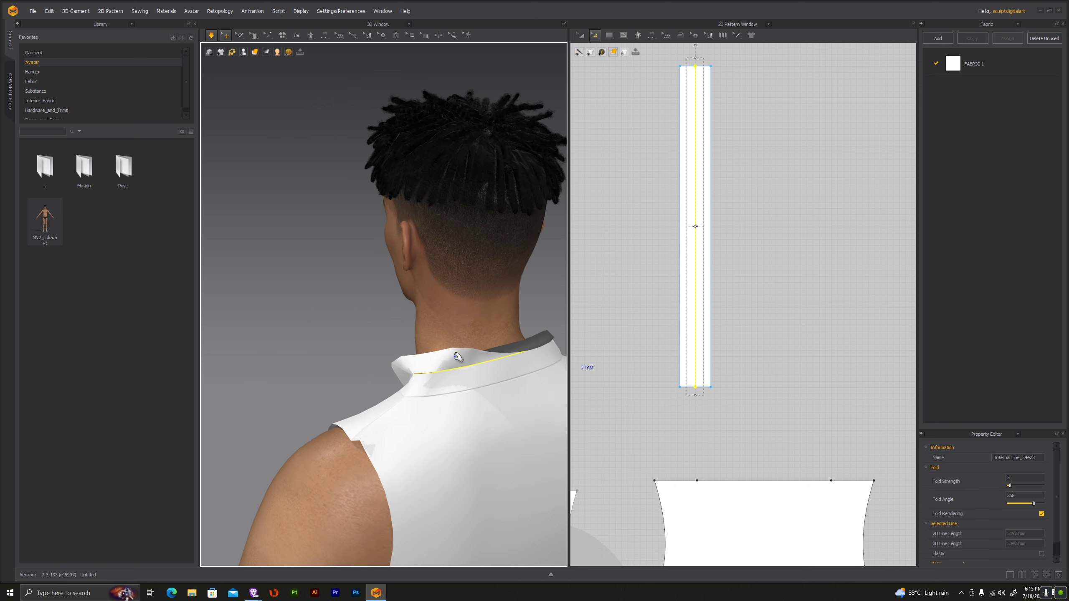
pyautogui.click(458, 356)
pyautogui.moveTo(457, 356); pyautogui.dragTo(435, 360)
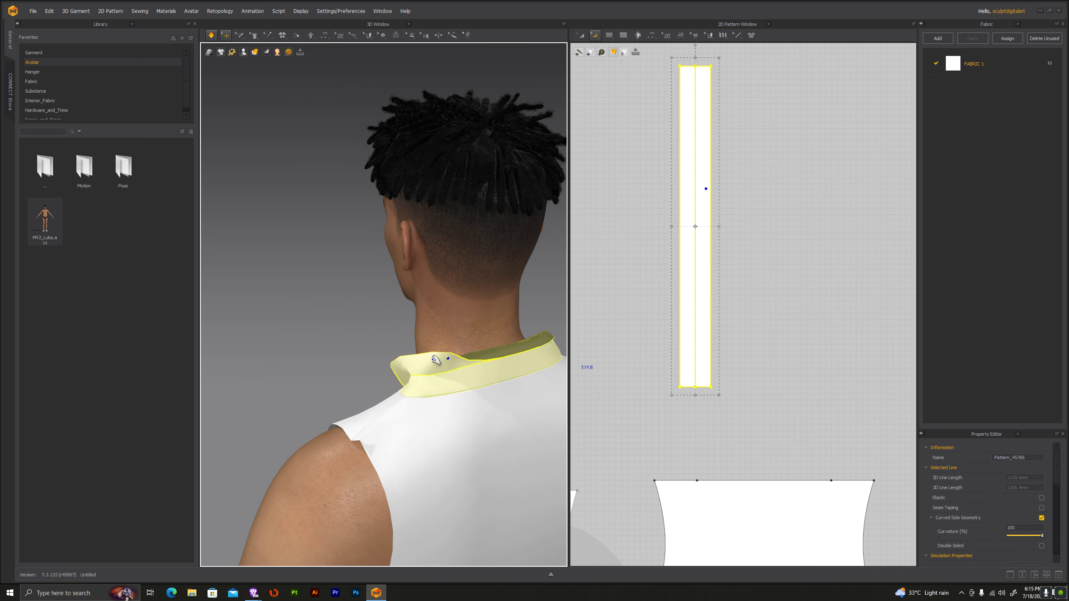
pyautogui.moveTo(436, 358); pyautogui.dragTo(471, 363)
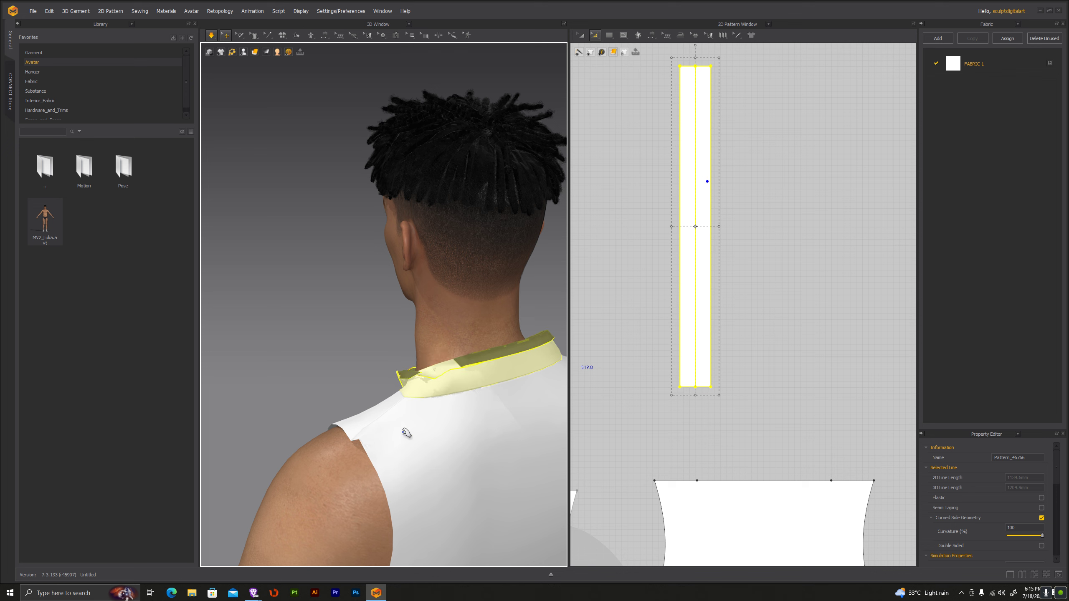
pyautogui.moveTo(496, 356); pyautogui.dragTo(499, 369, button='right')
pyautogui.click(500, 368)
pyautogui.click(455, 371)
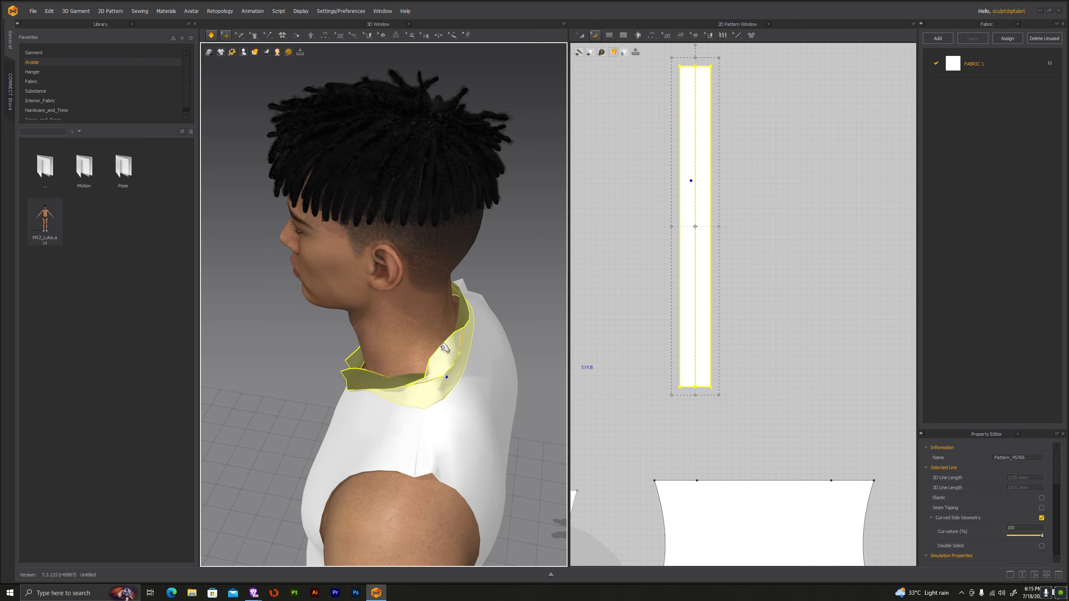
pyautogui.click(468, 372)
pyautogui.click(441, 366)
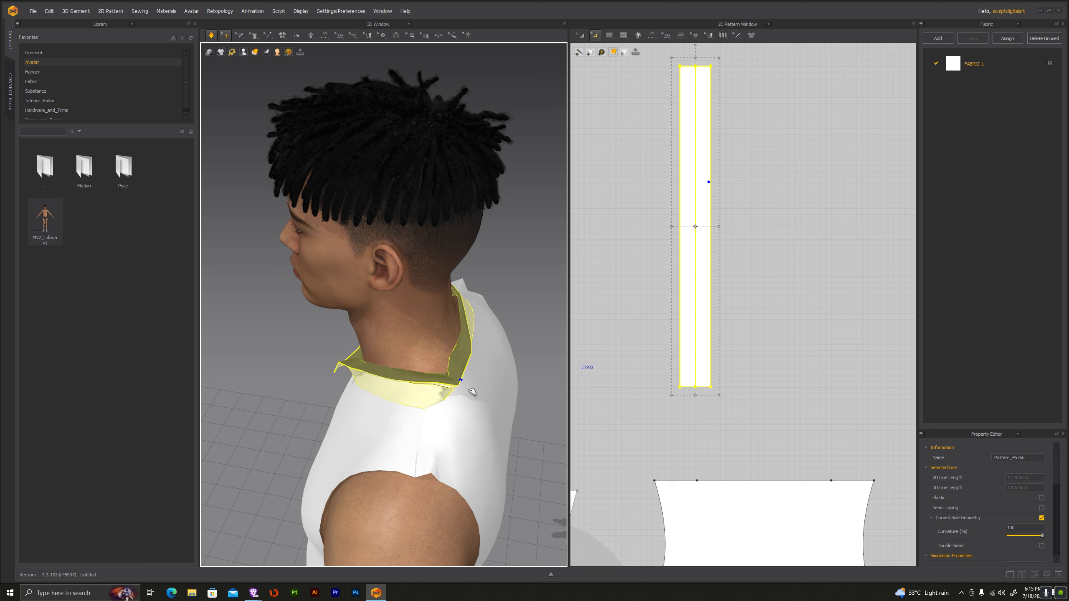
pyautogui.moveTo(471, 389); pyautogui.dragTo(508, 389, button='right')
pyautogui.press('2')
pyautogui.click(519, 327)
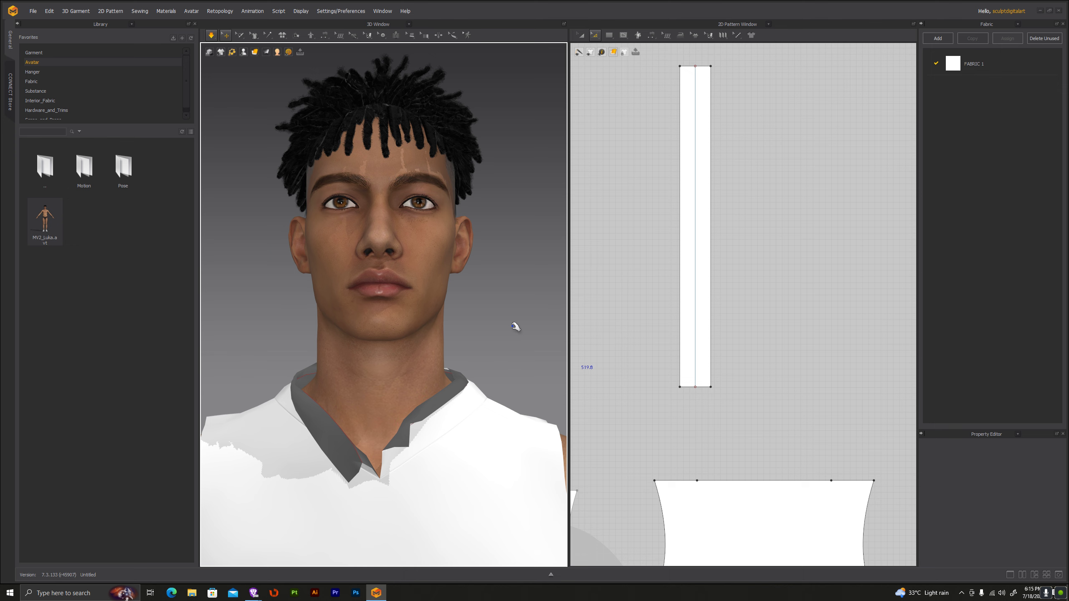
# Step: Zoom out to show the full avatar and center the vest patterns and strip in 2D
pyautogui.scroll(-5, 515, 327)
pyautogui.scroll(-1, 514, 324)
pyautogui.scroll(1, 519, 302)
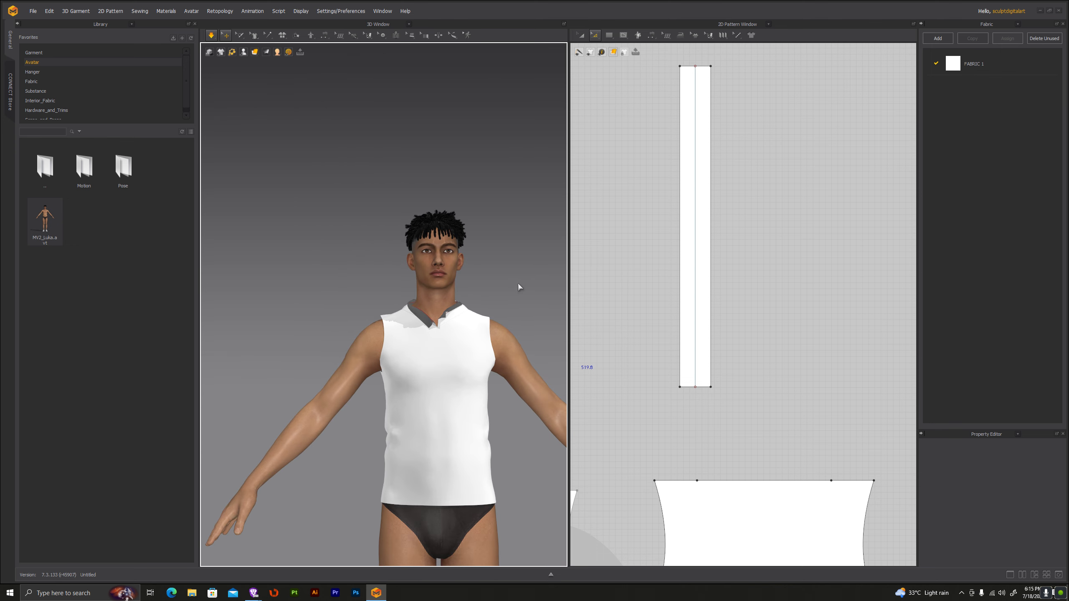
pyautogui.scroll(1, 520, 286)
pyautogui.scroll(2, 520, 287)
pyautogui.click(503, 334)
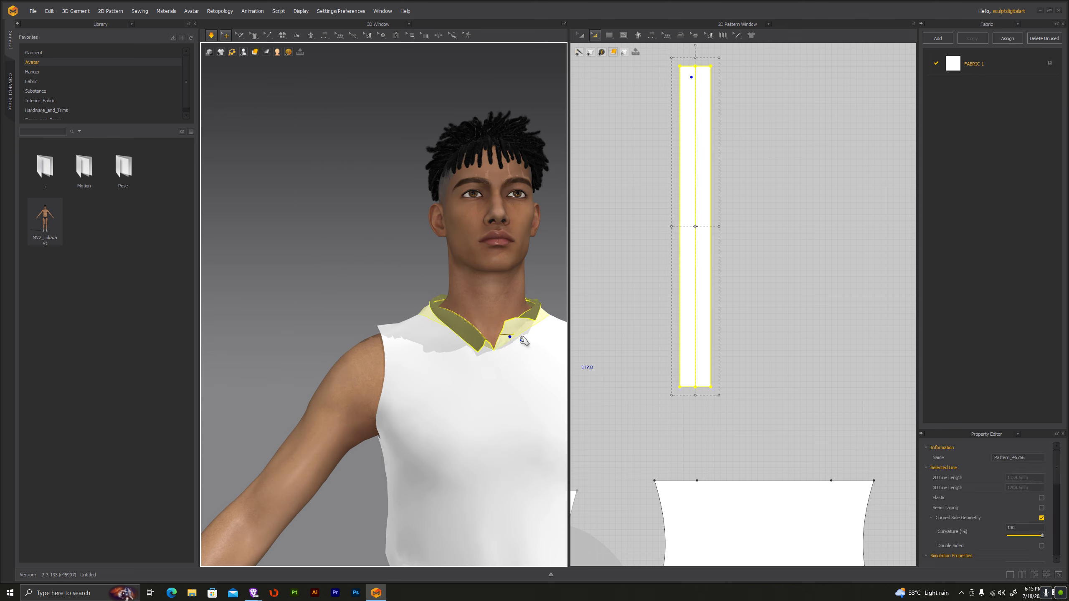
pyautogui.scroll(-2, 529, 361)
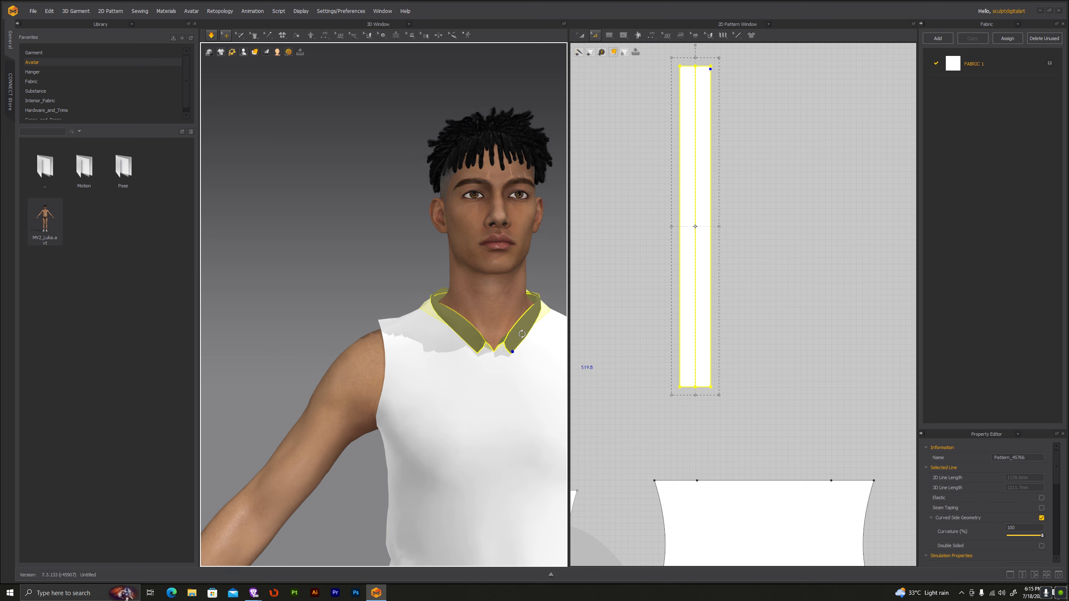
pyautogui.scroll(-2, 532, 290)
pyautogui.click(315, 279)
pyautogui.scroll(-1, 315, 280)
pyautogui.scroll(-2, 315, 279)
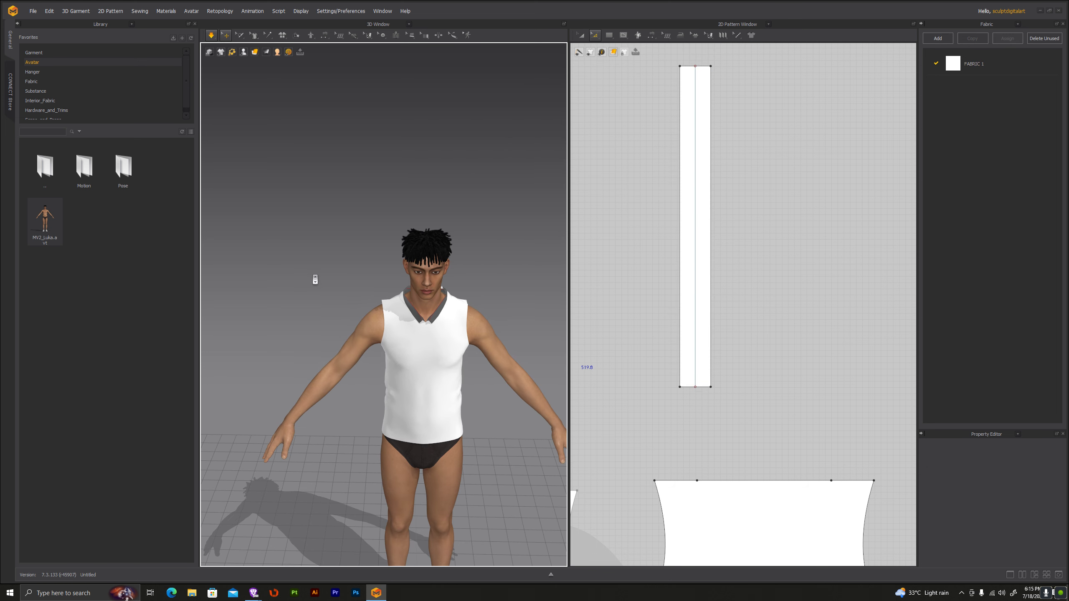
pyautogui.moveTo(458, 311); pyautogui.dragTo(458, 187, button='right')
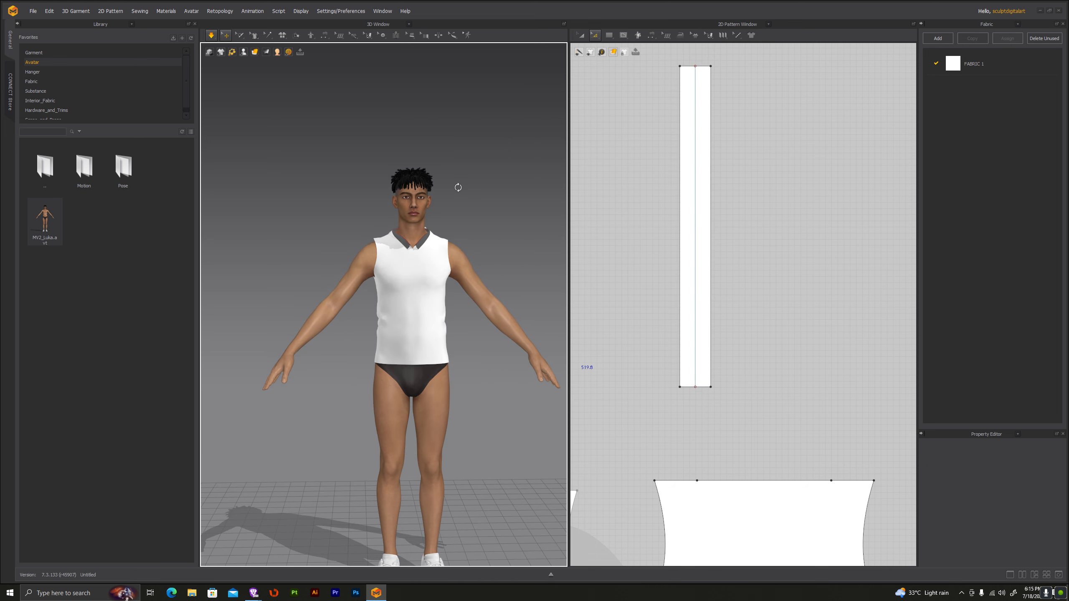
pyautogui.scroll(-5, 659, 343)
pyautogui.scroll(-3, 660, 343)
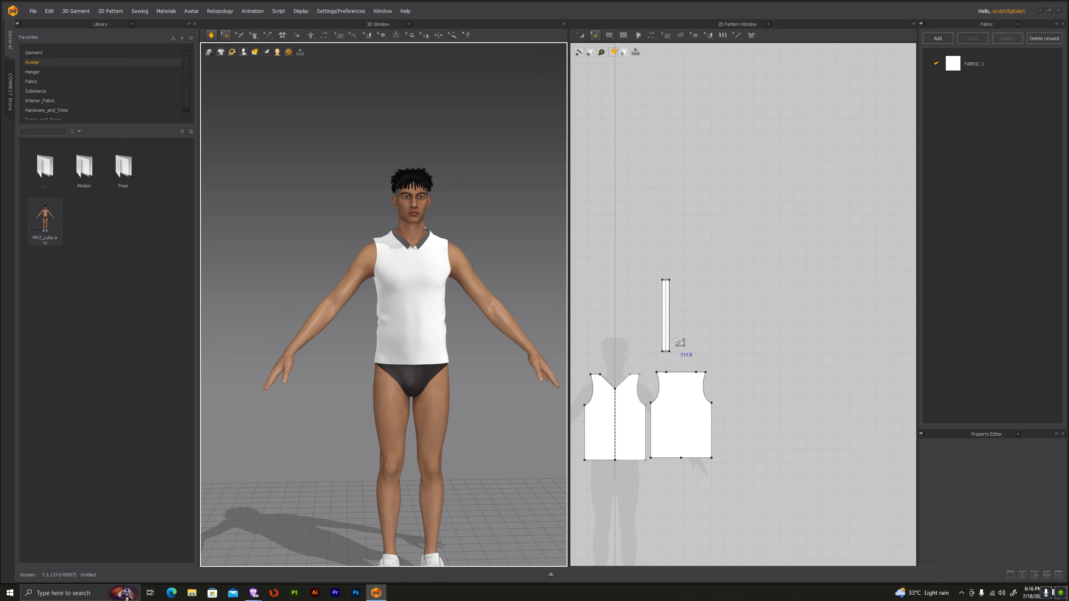
pyautogui.moveTo(734, 358); pyautogui.dragTo(830, 301, button='right')
pyautogui.scroll(4, 683, 328)
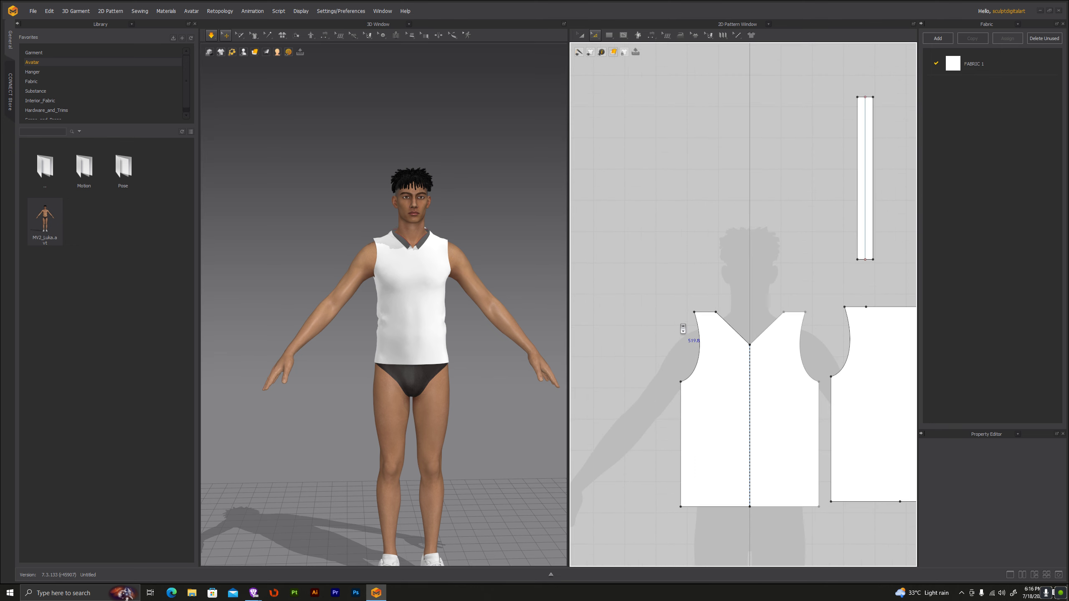
# Step: Select the front armhole curve with Transform Point/Segment to read its 249.2 mm length
pyautogui.click(594, 37)
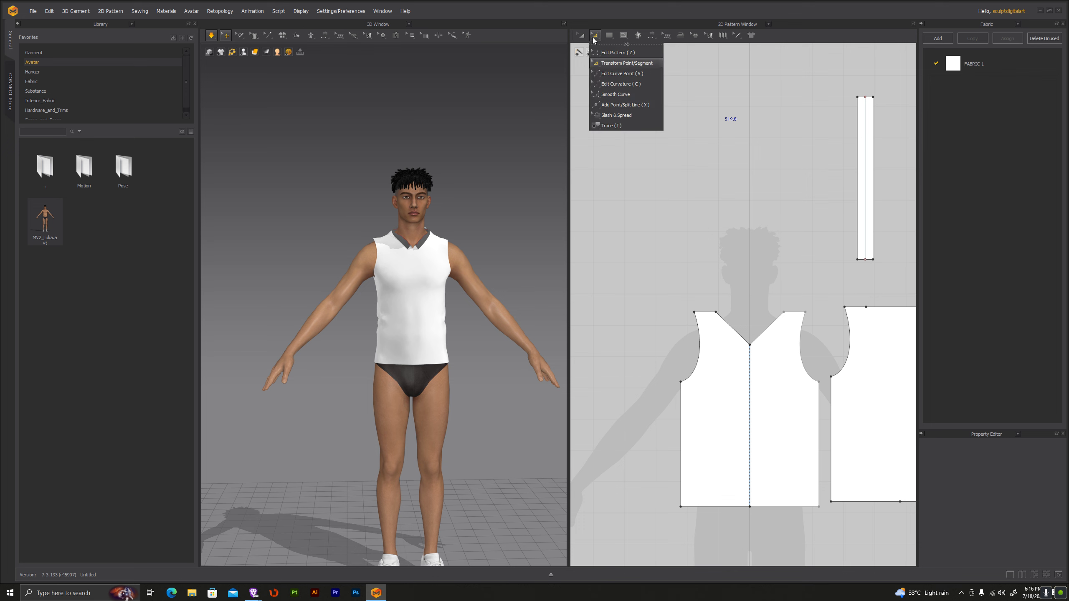
pyautogui.click(610, 62)
pyautogui.click(707, 355)
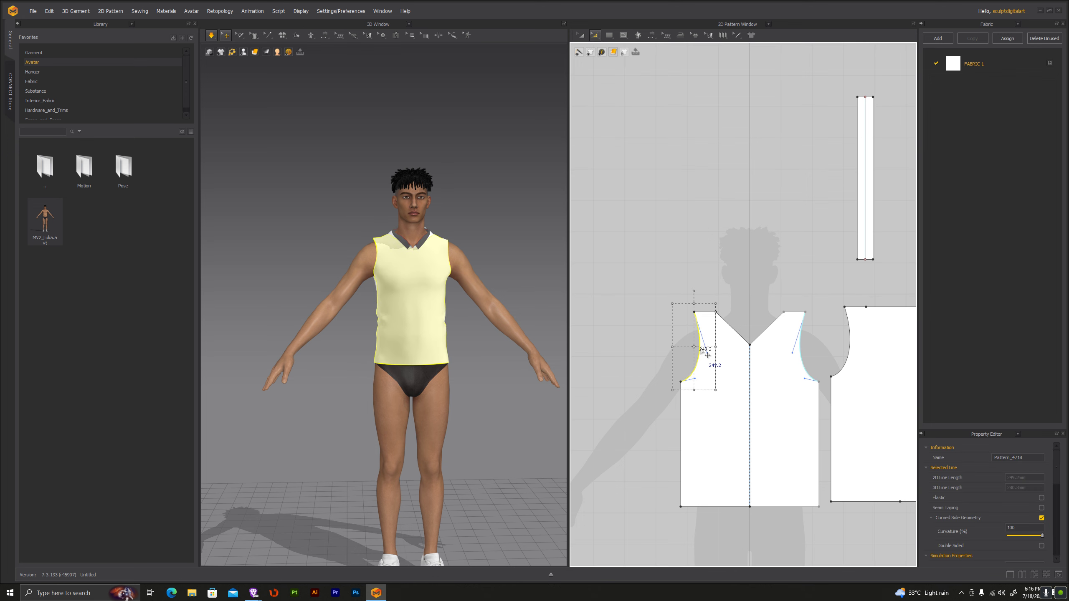
pyautogui.scroll(2, 704, 355)
pyautogui.scroll(4, 703, 354)
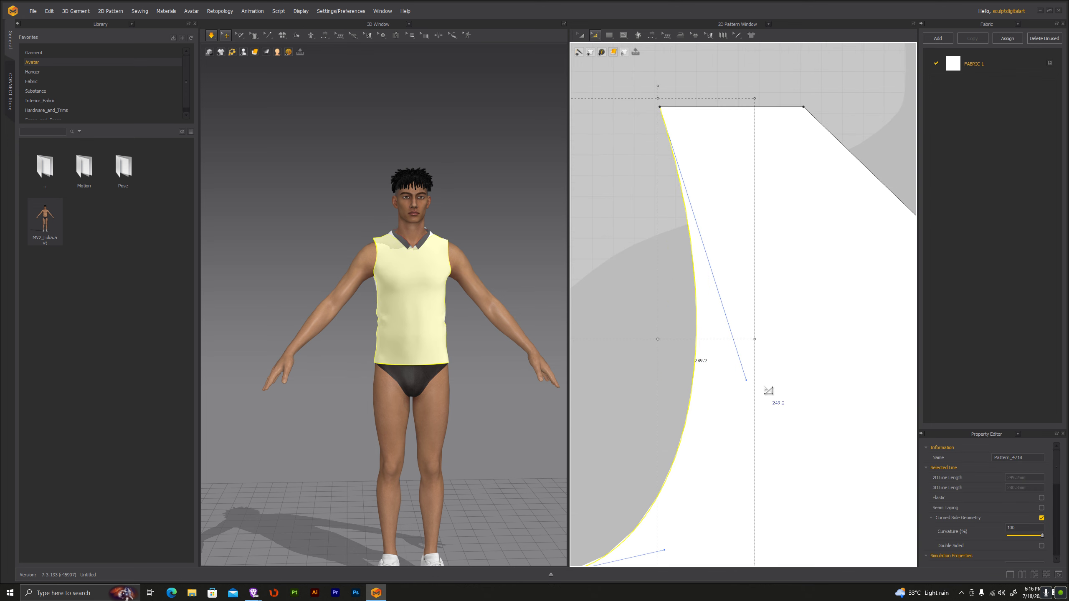
pyautogui.scroll(-3, 768, 391)
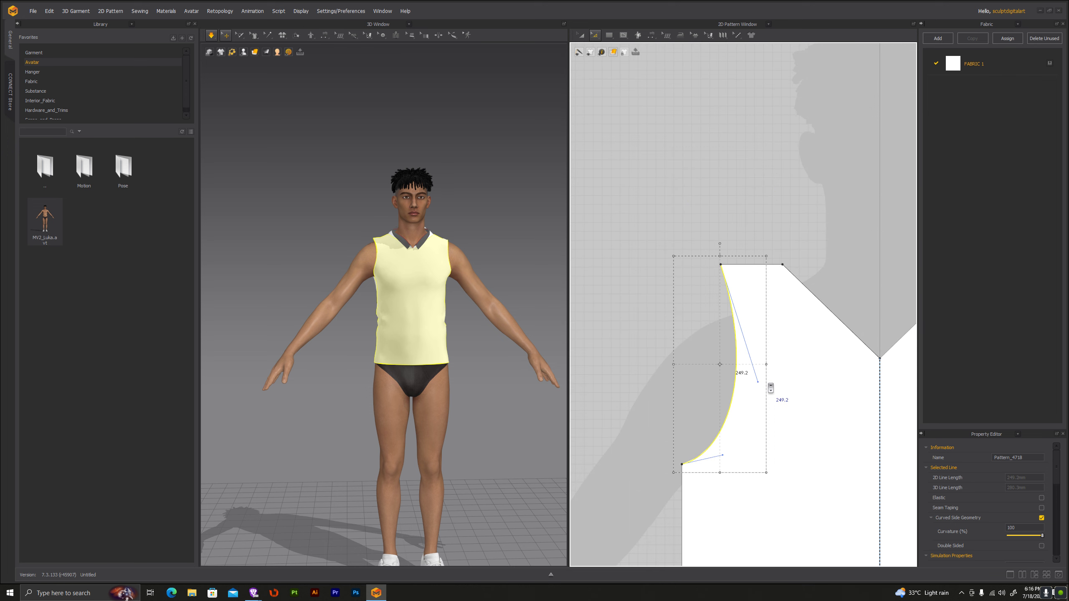
pyautogui.scroll(-3, 768, 391)
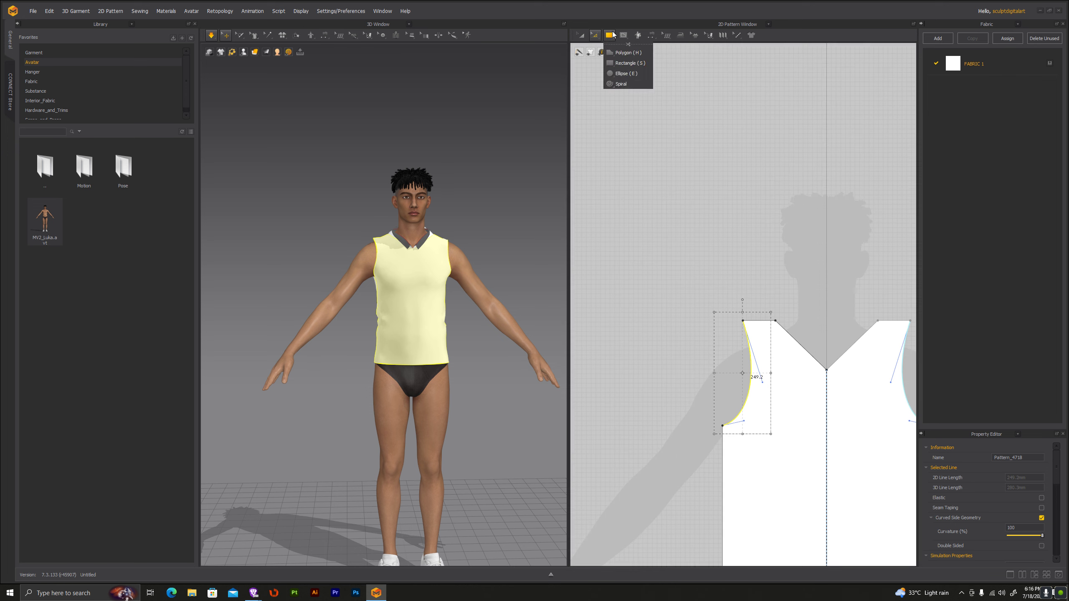
pyautogui.click(622, 62)
# Step: Create a 249.2 × 500 mm rectangle on the 2D canvas
pyautogui.click(674, 408)
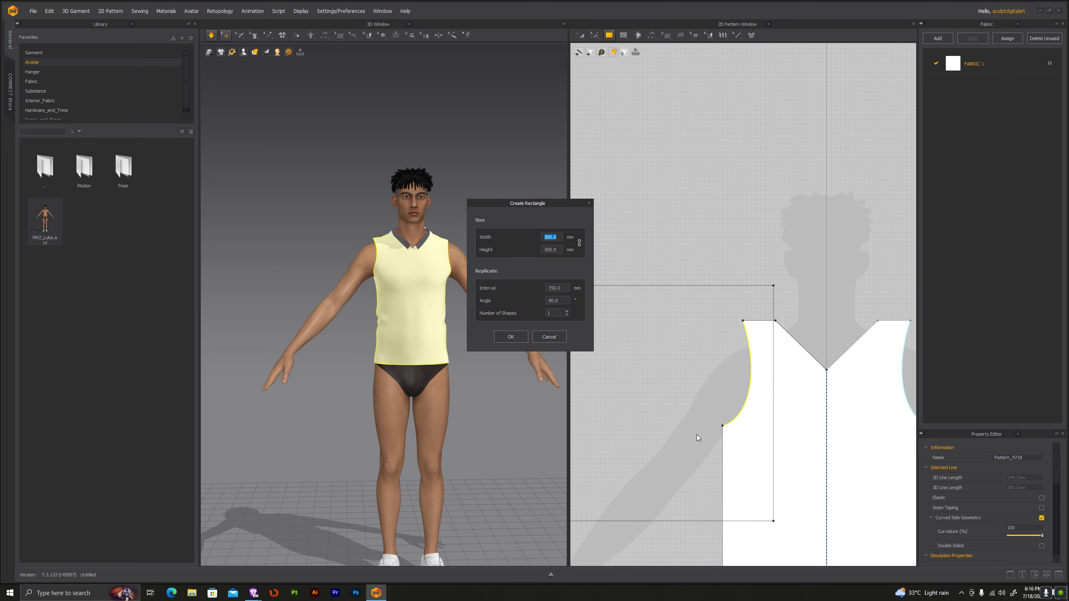
pyautogui.write('24')
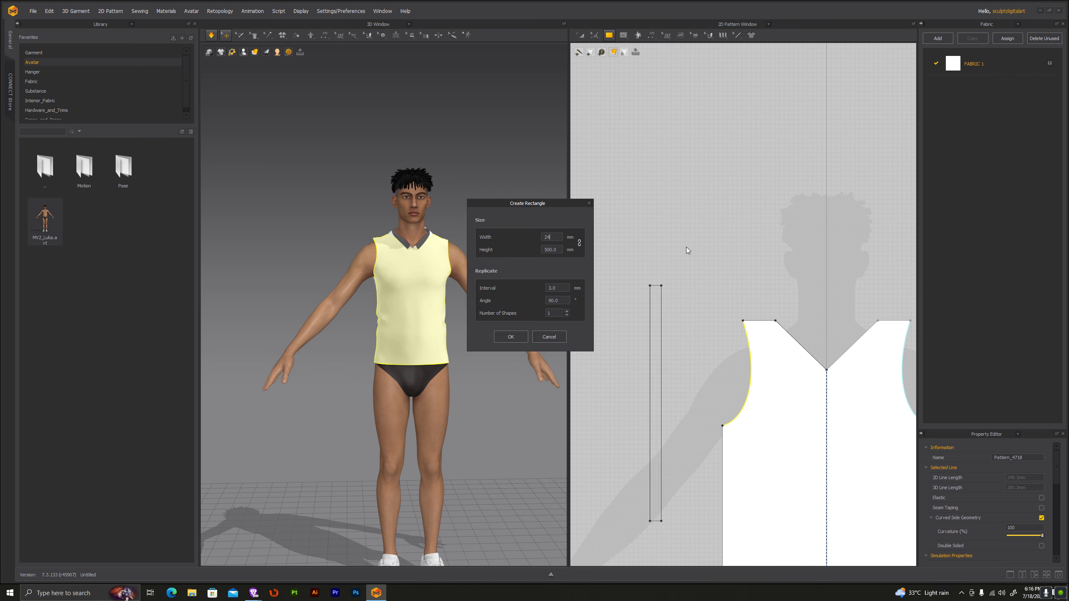
pyautogui.write('9.2')
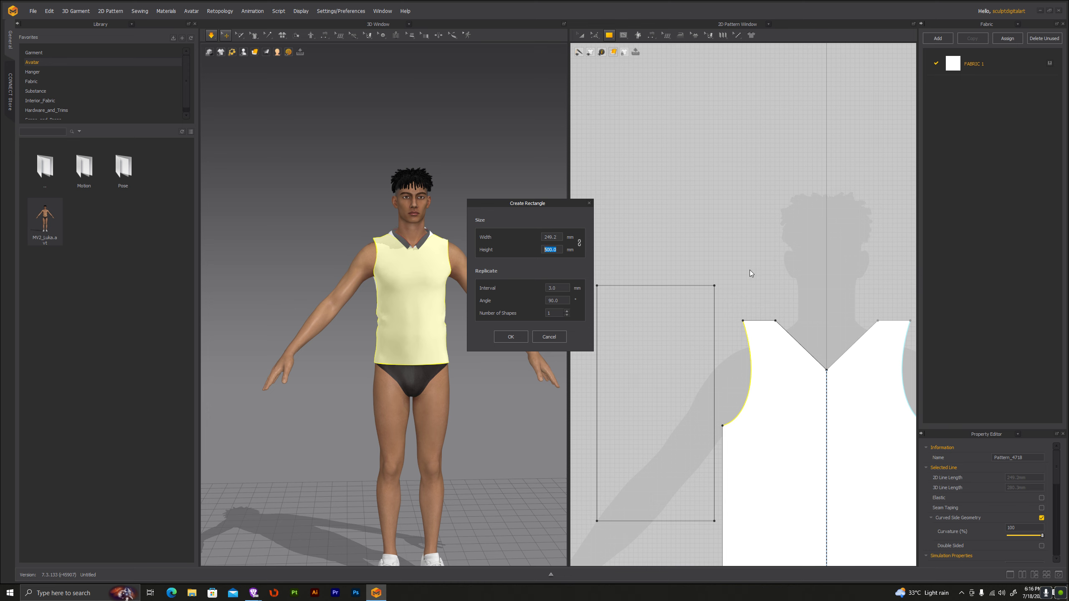
pyautogui.write('50')
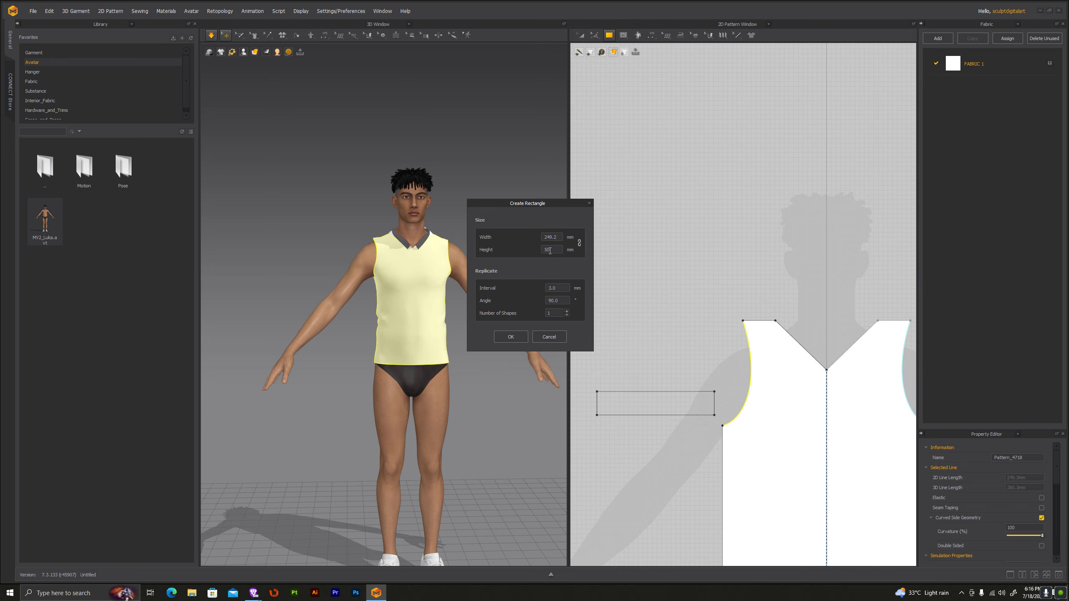
pyautogui.write('300')
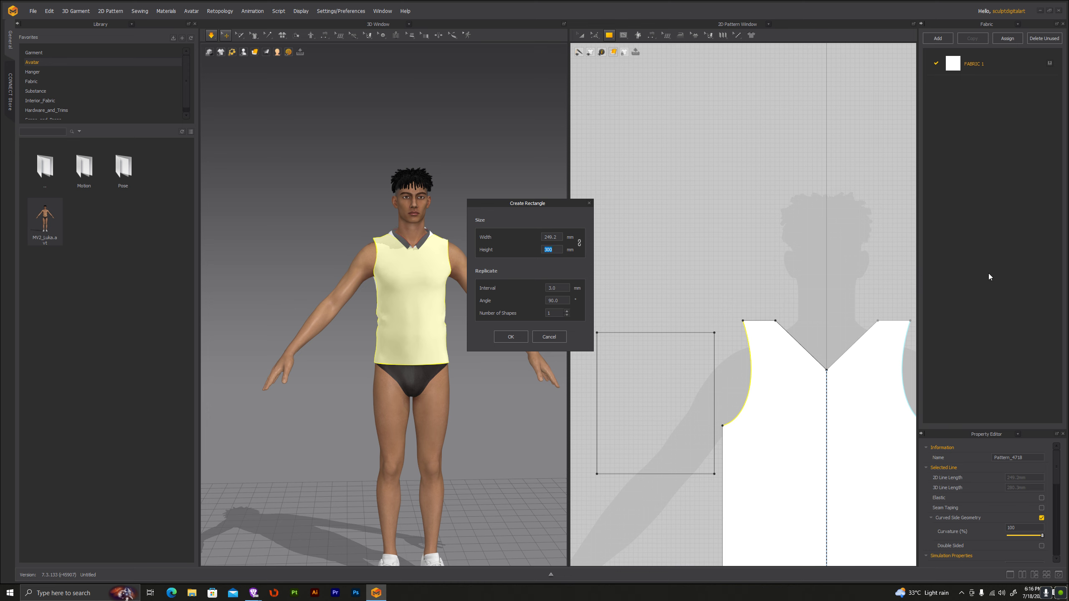
pyautogui.write('500')
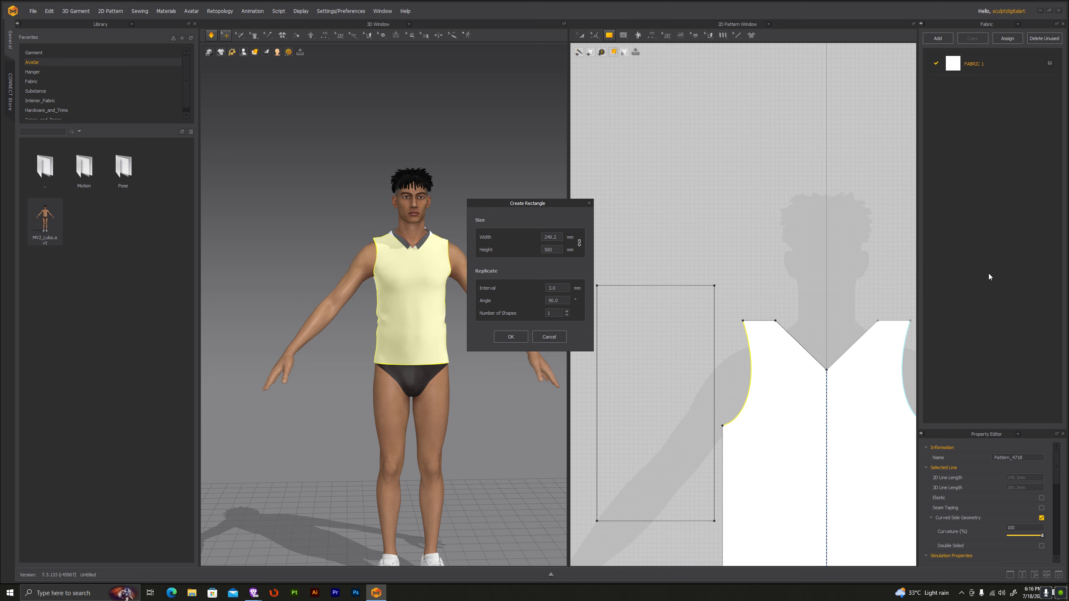
pyautogui.click(511, 337)
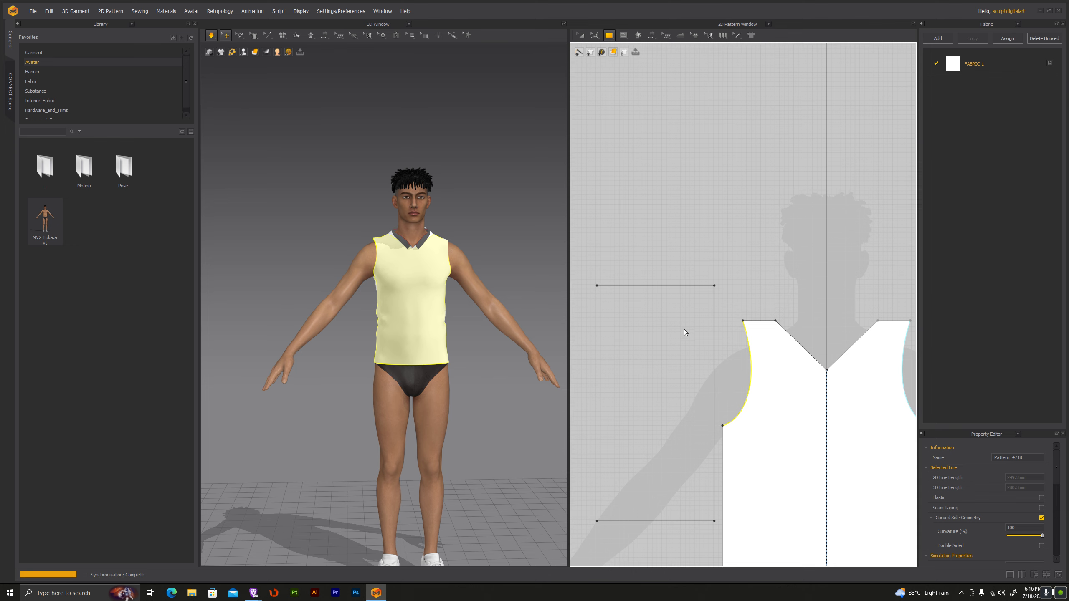
# Step: Move the rectangle beside the front piece and angle it near the shoulder in 3D
pyautogui.scroll(5, 711, 170)
pyautogui.scroll(-4, 711, 171)
pyautogui.click(585, 37)
pyautogui.moveTo(698, 258); pyautogui.dragTo(682, 316)
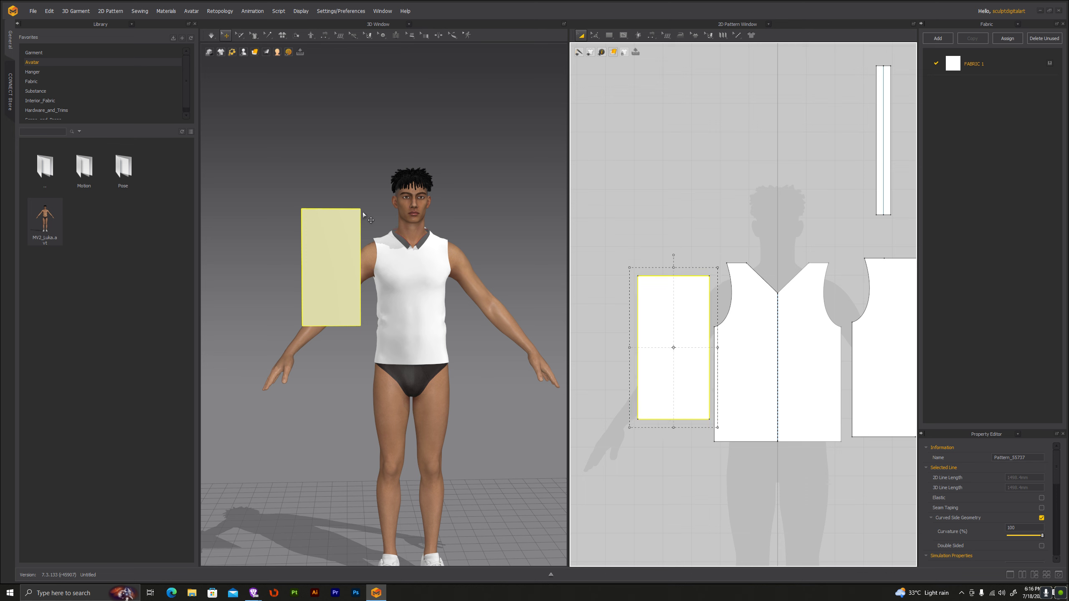
pyautogui.click(353, 223)
pyautogui.moveTo(369, 192); pyautogui.dragTo(387, 227)
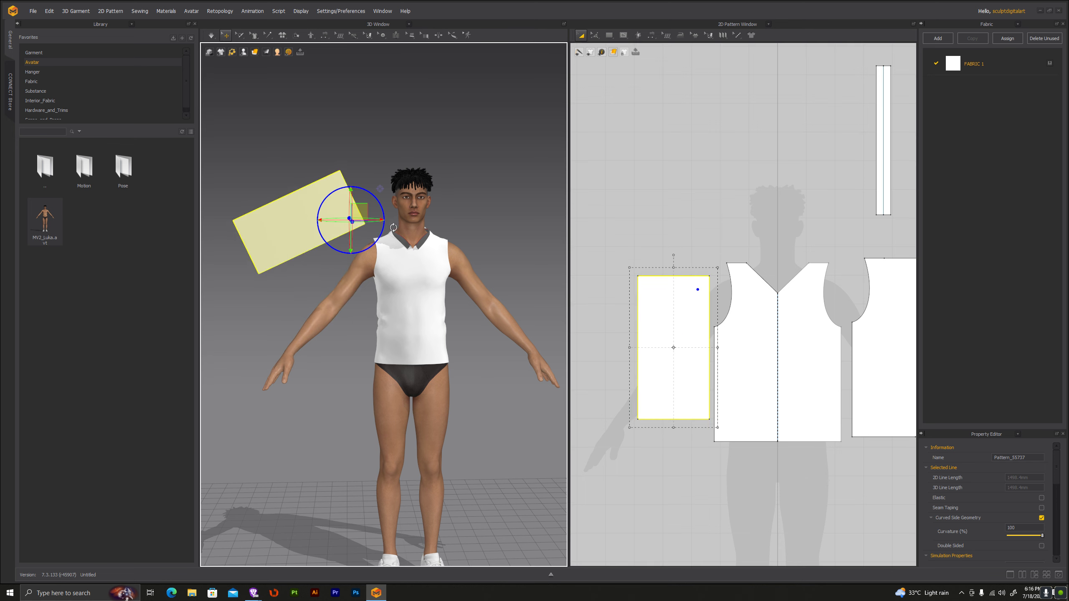
pyautogui.moveTo(369, 190)
pyautogui.mouseDown()
pyautogui.moveTo(369, 249)
pyautogui.moveTo(393, 278)
pyautogui.mouseUp()
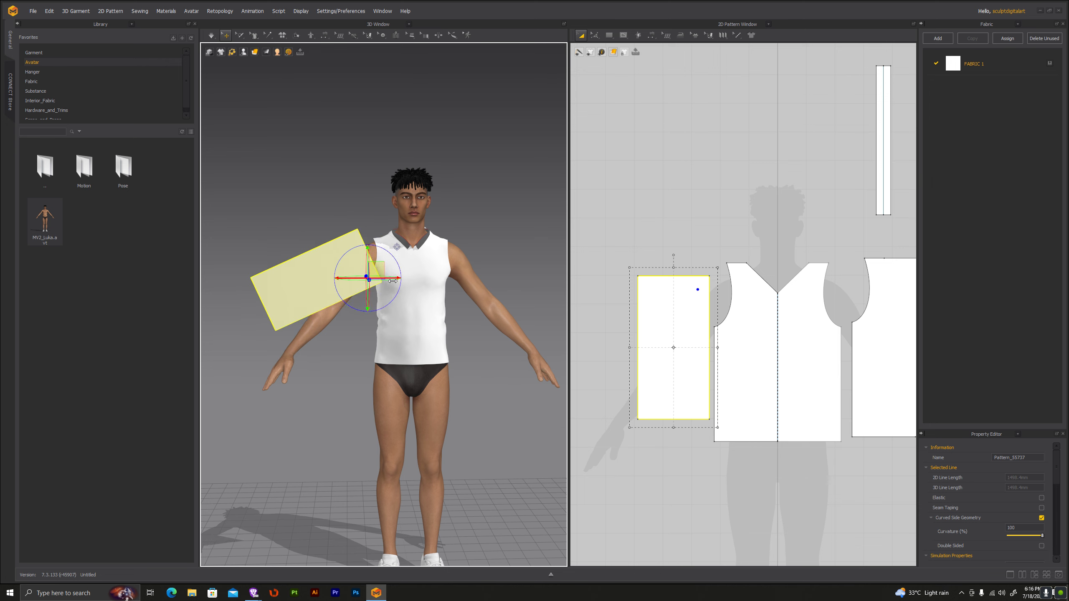
# Step: Switch between pattern editing tools and reselect the sleeve rectangle
pyautogui.click(581, 35)
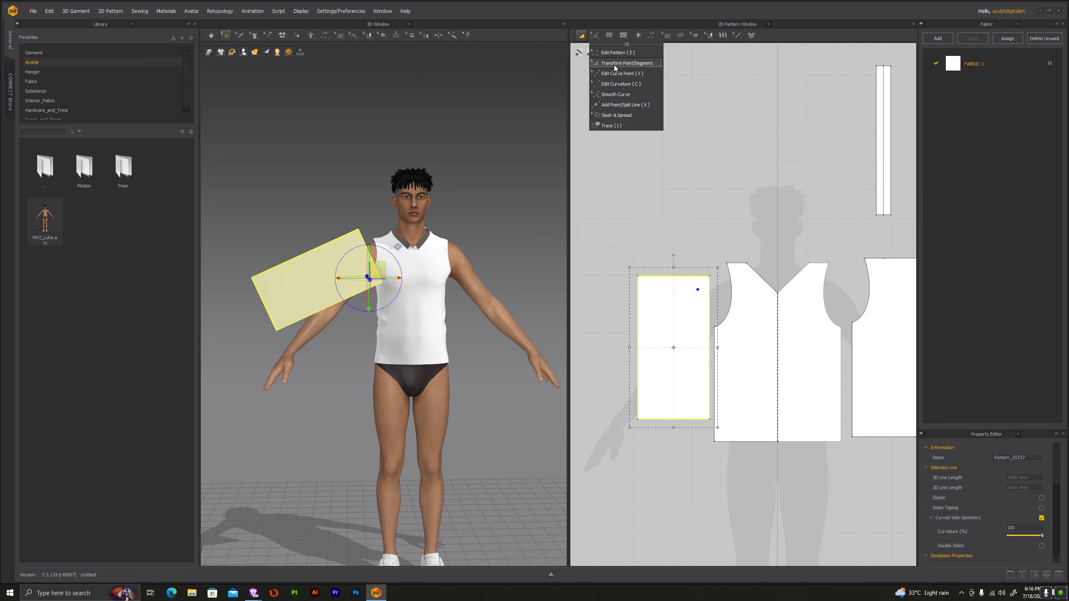
pyautogui.click(614, 65)
pyautogui.rightClick(700, 212)
pyautogui.click(682, 322)
pyautogui.press('a')
pyautogui.click(696, 317)
pyautogui.rightClick(688, 322)
pyautogui.click(656, 190)
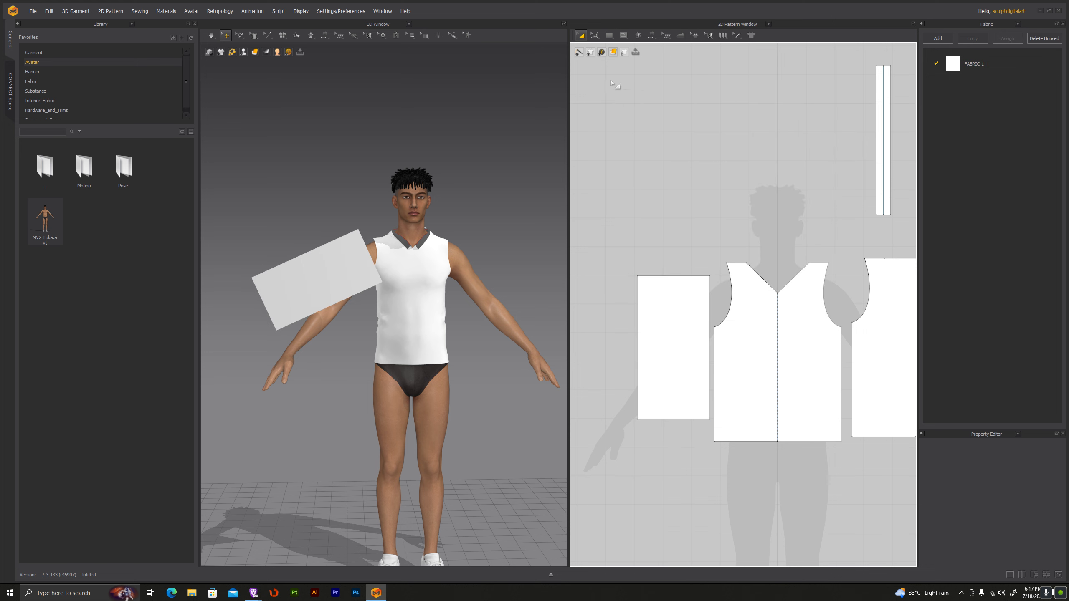
pyautogui.click(596, 38)
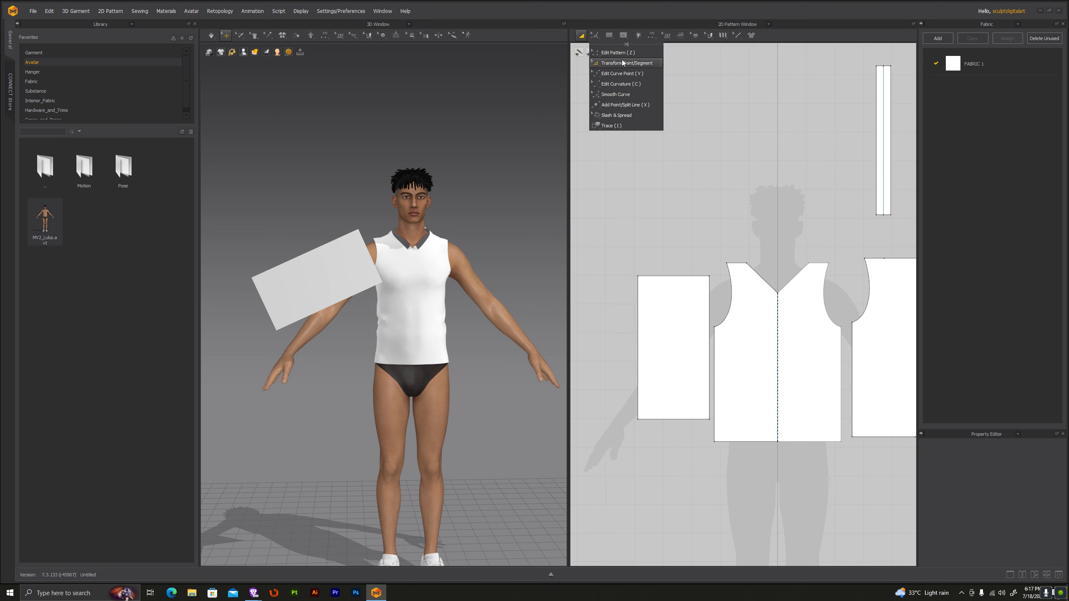
pyautogui.click(622, 63)
pyautogui.click(665, 315)
# Step: Copy and paste the sleeve rectangle, placing the duplicate left of the original
pyautogui.rightClick(665, 315)
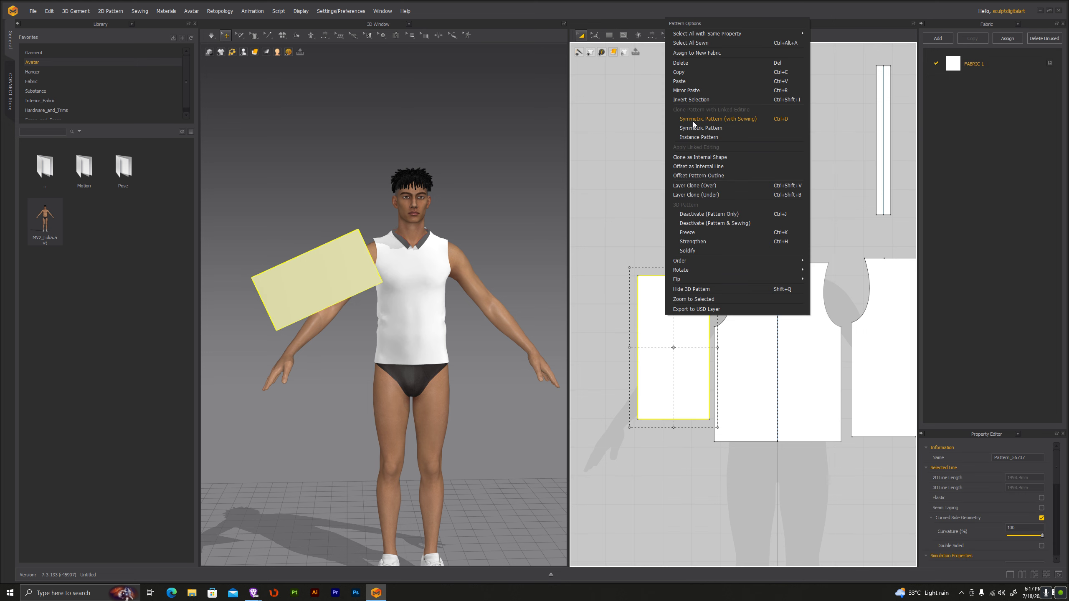
pyautogui.click(684, 72)
pyautogui.scroll(-3, 686, 213)
pyautogui.scroll(1, 686, 213)
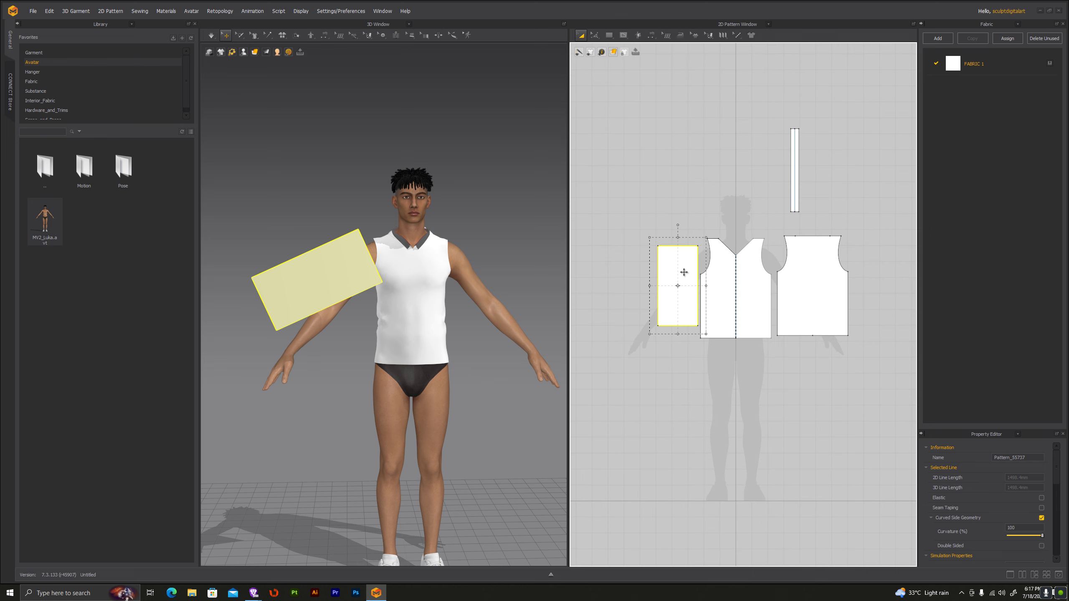
pyautogui.rightClick(684, 272)
pyautogui.click(703, 335)
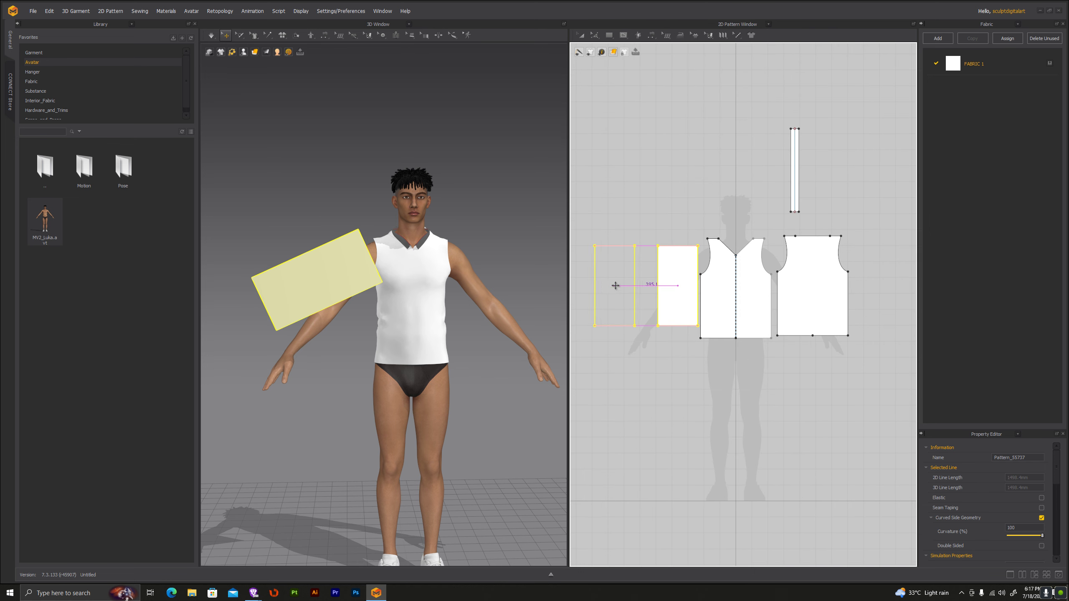
pyautogui.click(637, 290)
pyautogui.moveTo(270, 254)
pyautogui.mouseDown()
pyautogui.moveTo(319, 199)
pyautogui.moveTo(308, 189)
pyautogui.mouseUp()
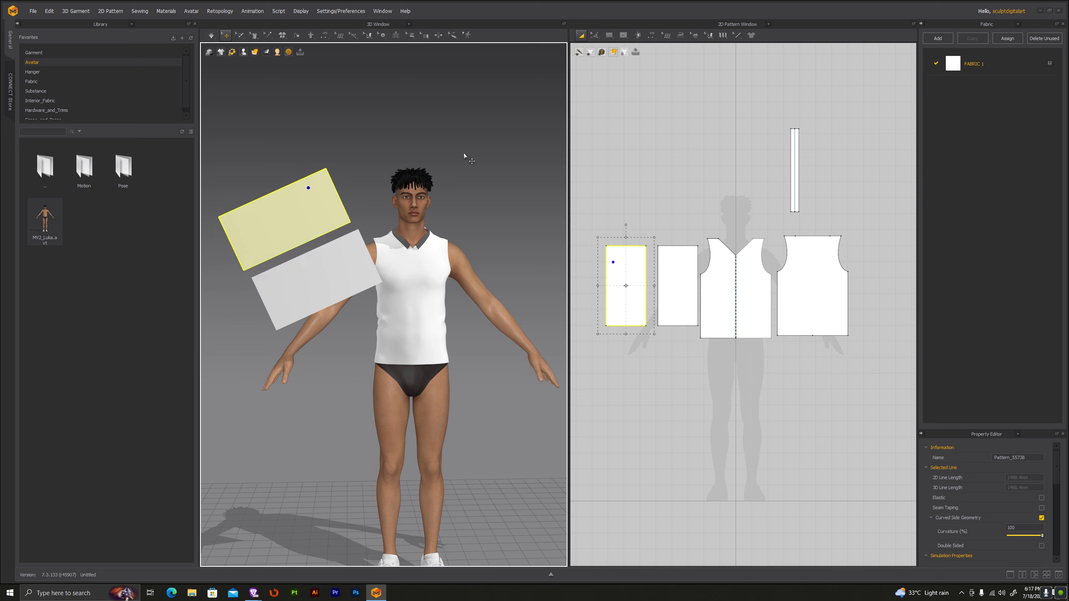
pyautogui.click(609, 35)
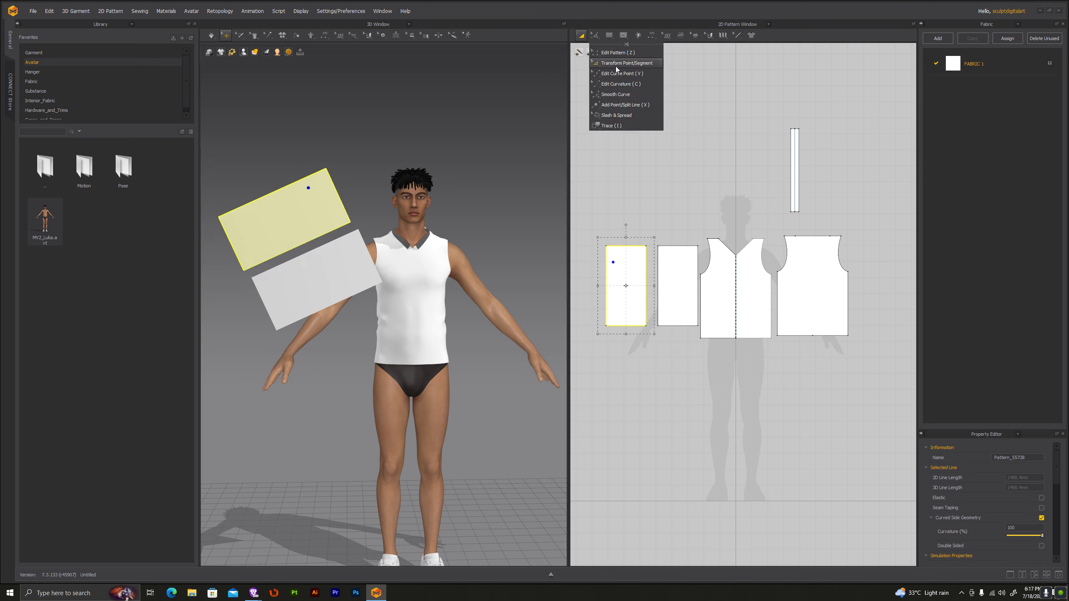
pyautogui.click(650, 35)
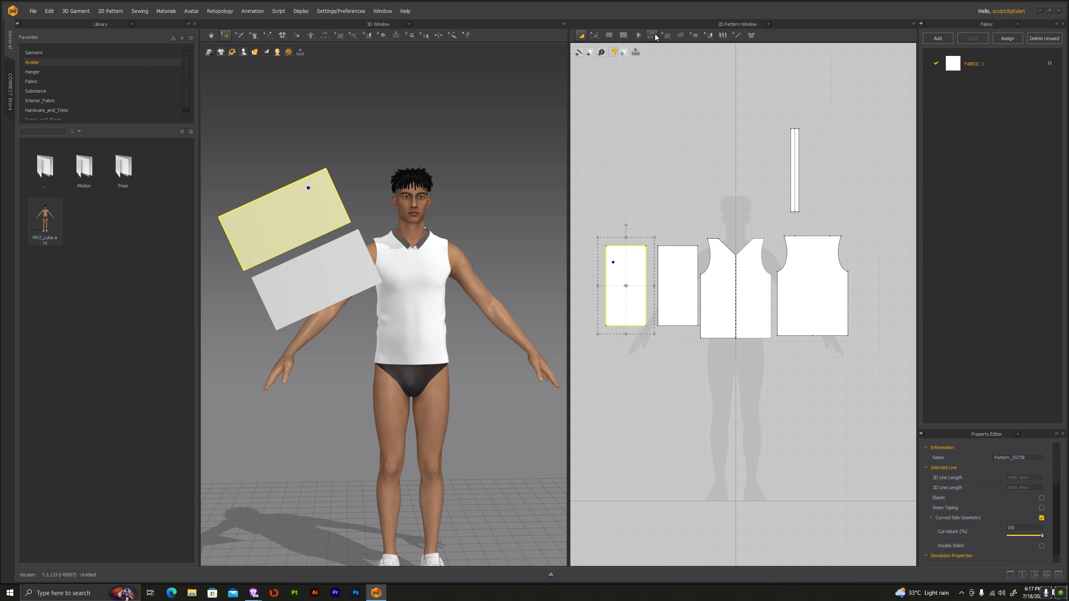
# Step: Sew the left rectangle's right edge to the second rectangle's left edge
pyautogui.click(646, 251)
pyautogui.click(657, 268)
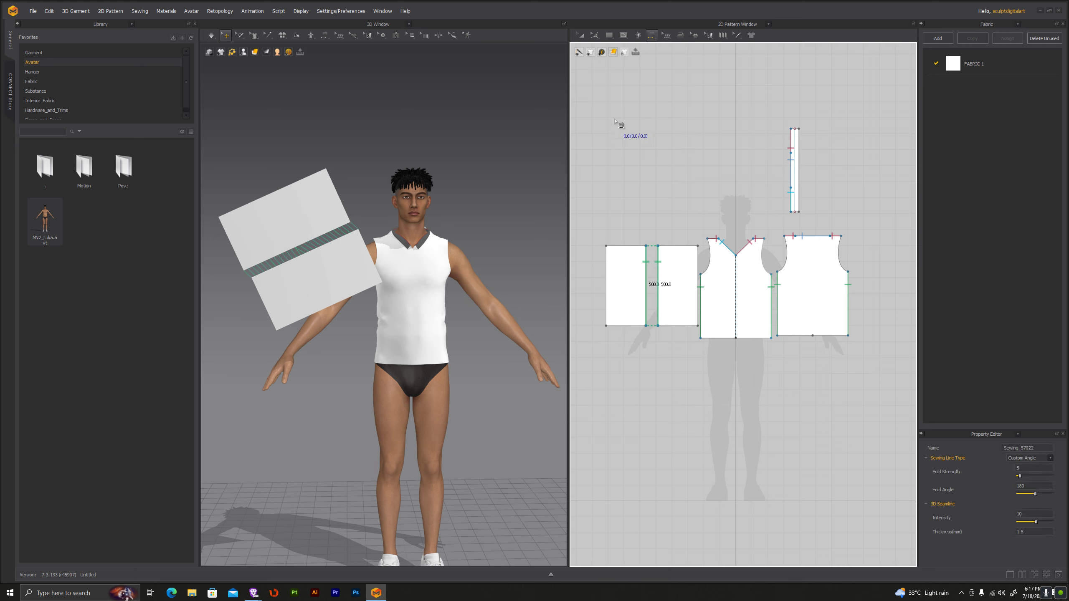
pyautogui.rightClick(719, 208)
# Step: Sew the second rectangle's top edge to the front armhole curve with Segment Sewing
pyautogui.click(693, 206)
pyautogui.click(596, 37)
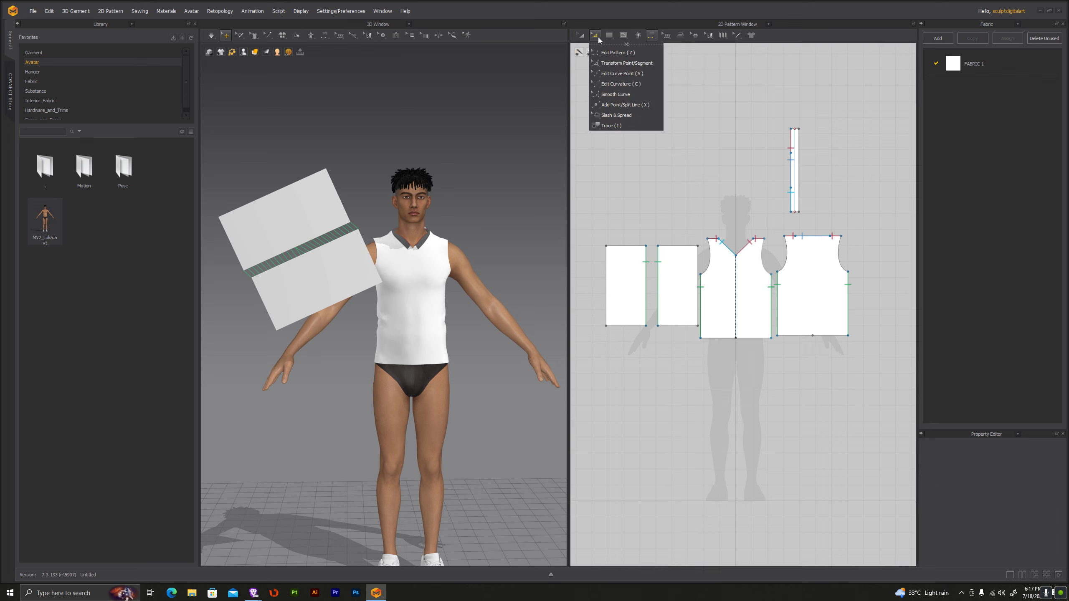
pyautogui.click(615, 52)
pyautogui.moveTo(651, 35)
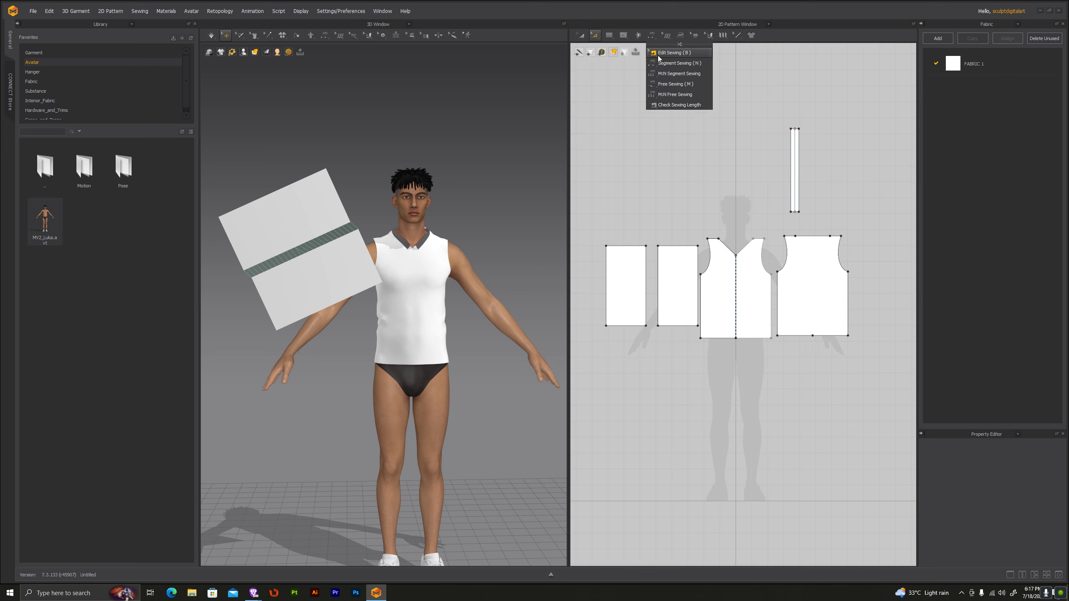
pyautogui.click(675, 63)
pyautogui.click(681, 248)
pyautogui.click(709, 259)
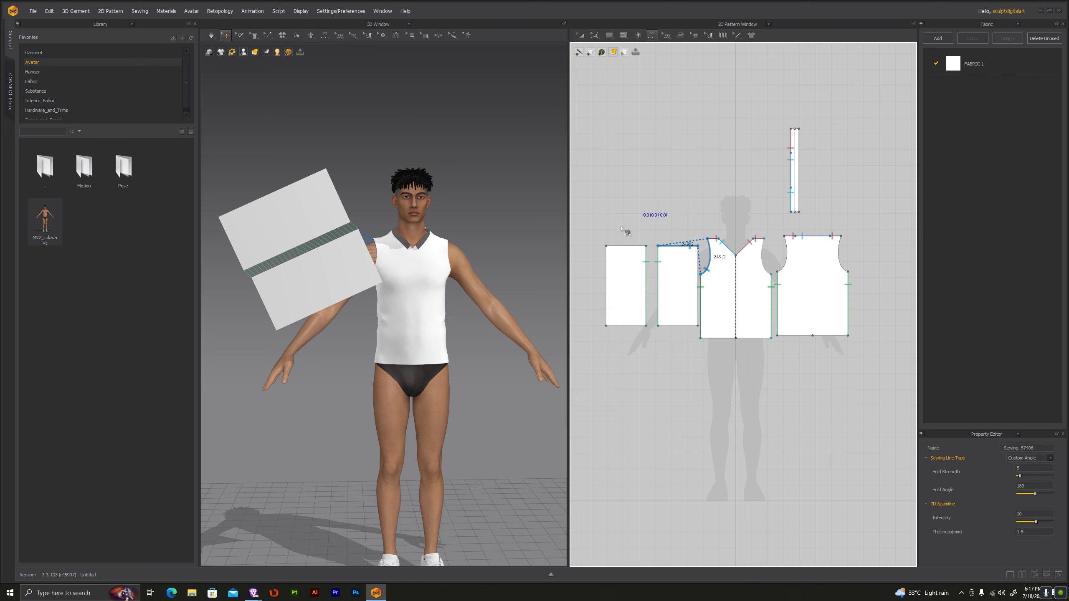
pyautogui.rightClick(633, 218)
pyautogui.click(580, 169)
pyautogui.moveTo(503, 201)
pyautogui.mouseDown(button='right')
pyautogui.moveTo(436, 241)
pyautogui.moveTo(211, 39)
pyautogui.mouseUp(button='right')
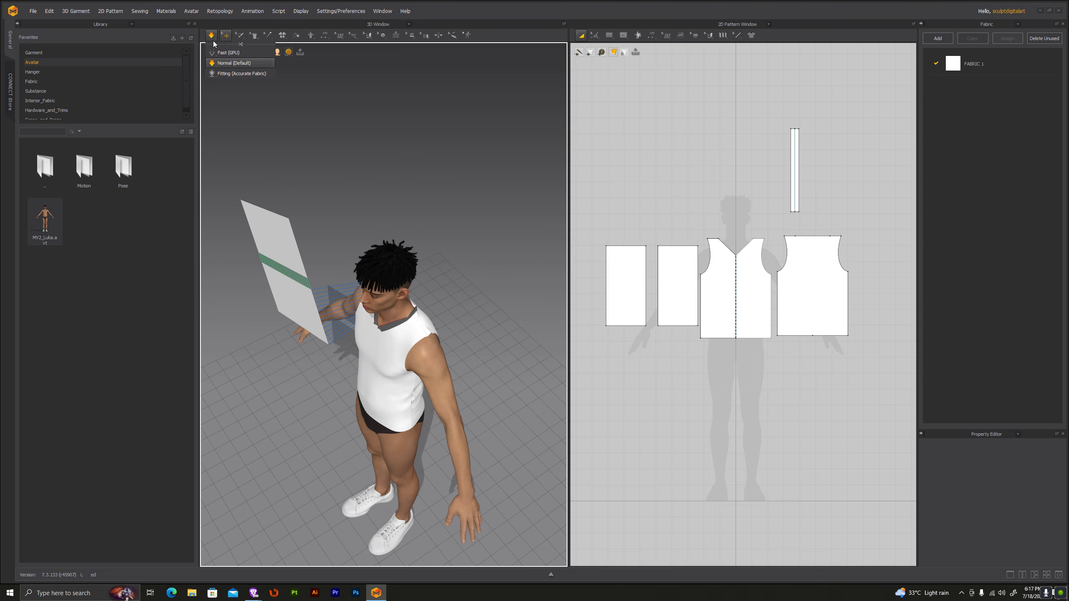
# Step: Simulate the rectangular panel and pull it outward so it drapes over the shoulder and arm
pyautogui.click(211, 35)
pyautogui.moveTo(446, 222); pyautogui.dragTo(535, 203, button='right')
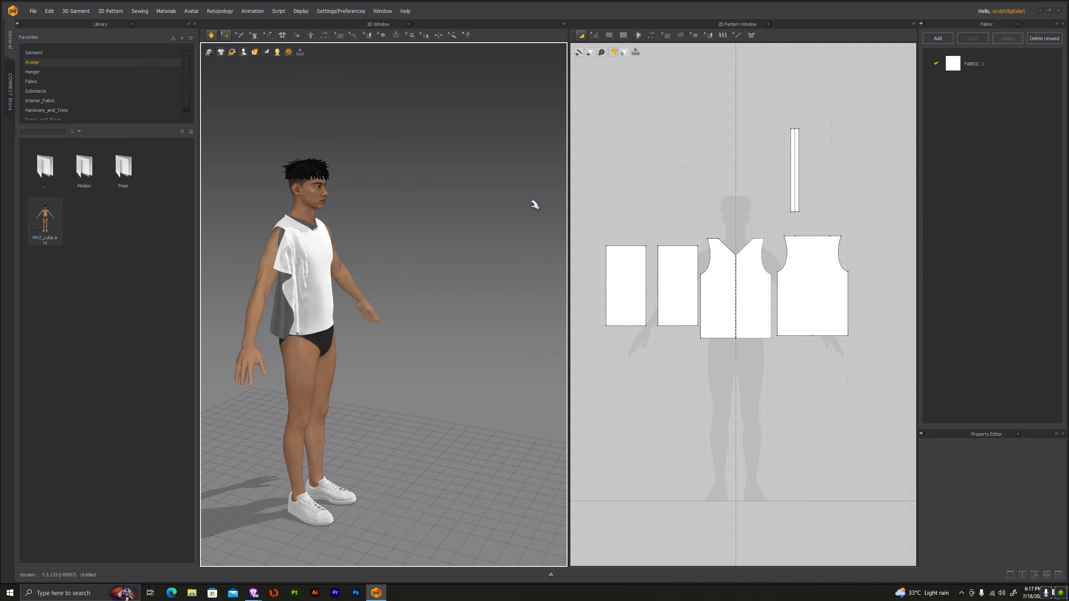
pyautogui.moveTo(386, 224); pyautogui.dragTo(564, 253, button='right')
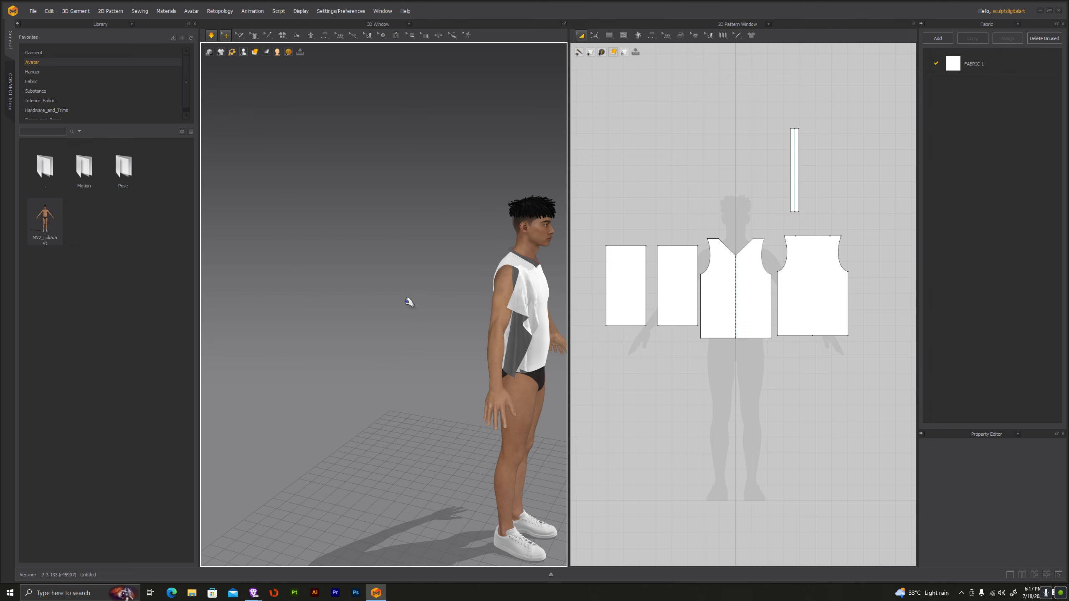
pyautogui.moveTo(408, 298); pyautogui.dragTo(317, 227, button='right')
pyautogui.scroll(3, 332, 232)
pyautogui.scroll(1, 332, 232)
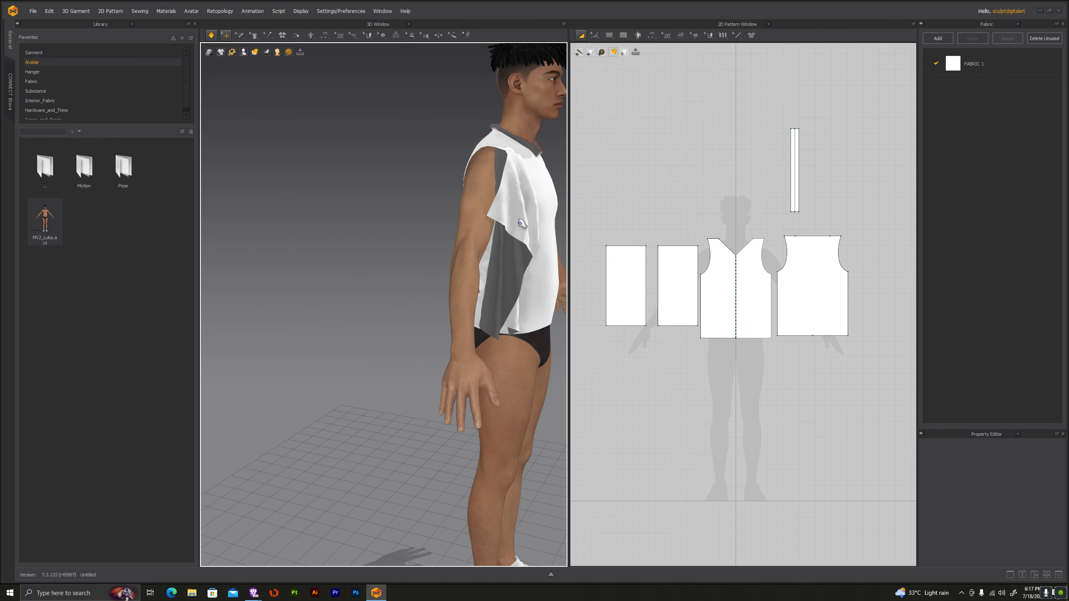
pyautogui.moveTo(484, 190); pyautogui.dragTo(444, 213)
pyautogui.moveTo(444, 212)
pyautogui.mouseDown(button='right')
pyautogui.moveTo(563, 229)
pyautogui.moveTo(539, 211)
pyautogui.mouseUp(button='right')
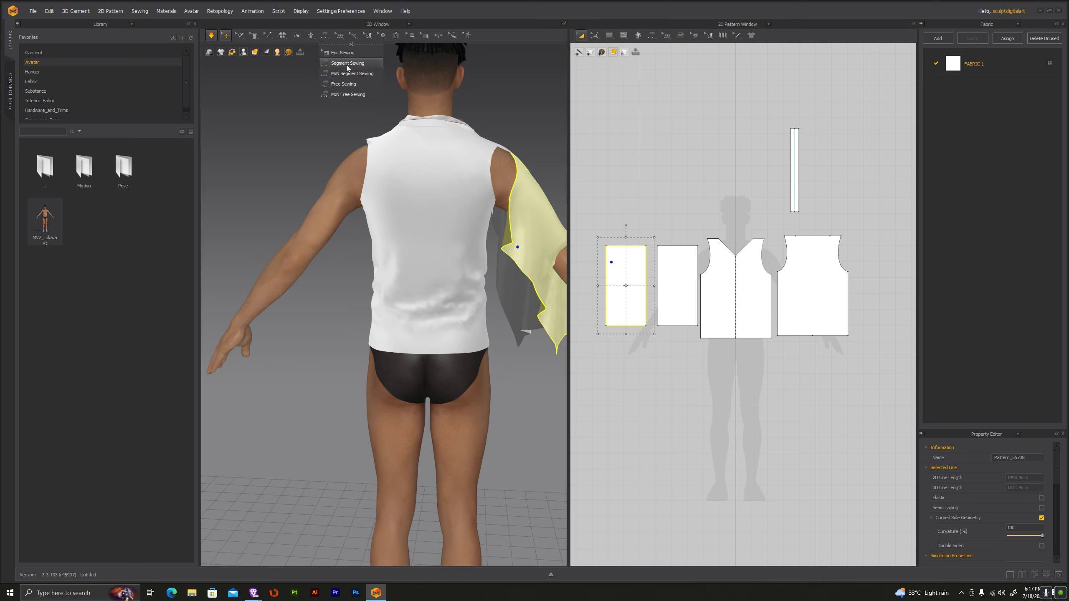
# Step: Segment-sew the back armhole to the first rectangle's top edge
pyautogui.click(324, 35)
pyautogui.click(490, 175)
pyautogui.click(502, 177)
pyautogui.moveTo(503, 177)
pyautogui.mouseDown(button='right')
pyautogui.moveTo(472, 213)
pyautogui.moveTo(438, 200)
pyautogui.mouseUp(button='right')
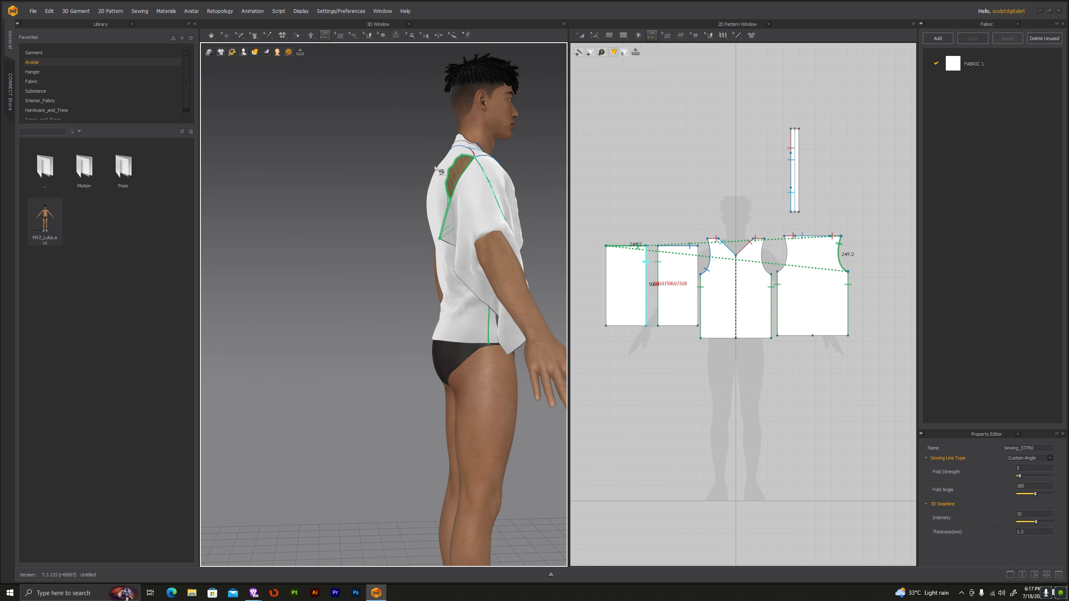
# Step: Simulate and pull the second sleeve rectangle away from the arm
pyautogui.click(214, 36)
pyautogui.click(235, 63)
pyautogui.moveTo(441, 219); pyautogui.dragTo(467, 303, button='right')
pyautogui.moveTo(467, 312)
pyautogui.mouseDown()
pyautogui.moveTo(345, 251)
pyautogui.moveTo(462, 282)
pyautogui.mouseUp()
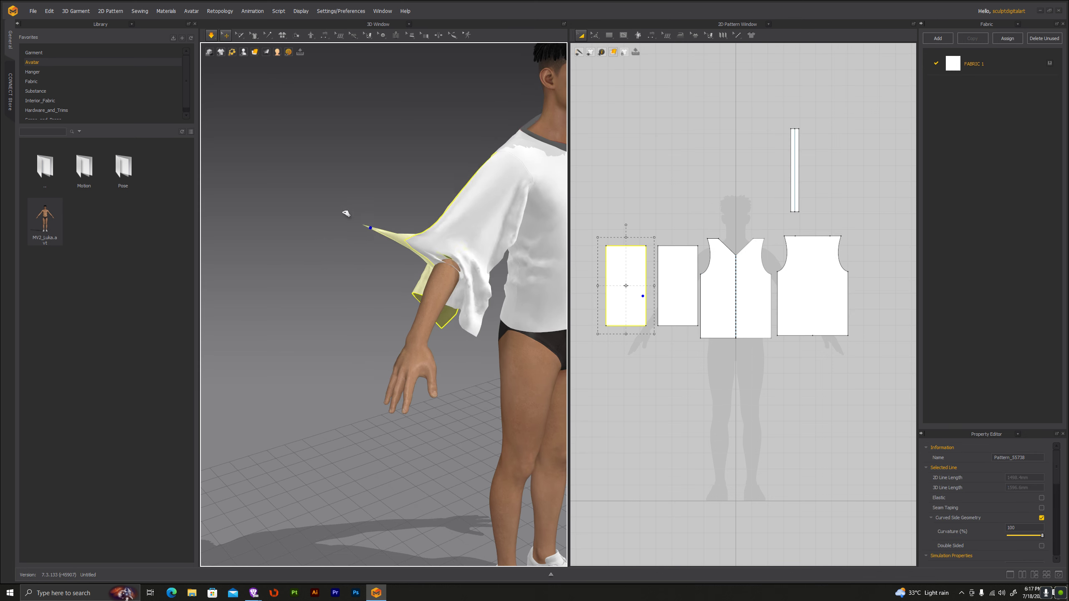
pyautogui.click(459, 252)
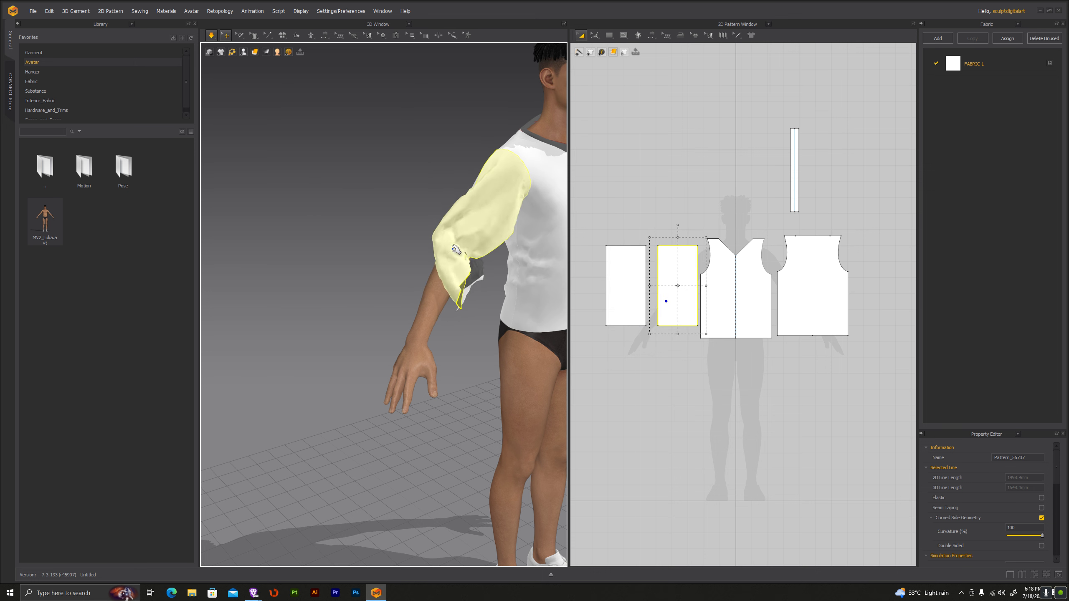
pyautogui.moveTo(426, 246); pyautogui.dragTo(247, 139)
# Step: From behind, drag the back sleeve panel outward until it untangles and resettles
pyautogui.moveTo(463, 236)
pyautogui.mouseDown(button='right')
pyautogui.moveTo(484, 232)
pyautogui.moveTo(485, 256)
pyautogui.mouseUp(button='right')
pyautogui.moveTo(484, 256)
pyautogui.mouseDown()
pyautogui.moveTo(433, 238)
pyautogui.moveTo(564, 175)
pyautogui.mouseUp()
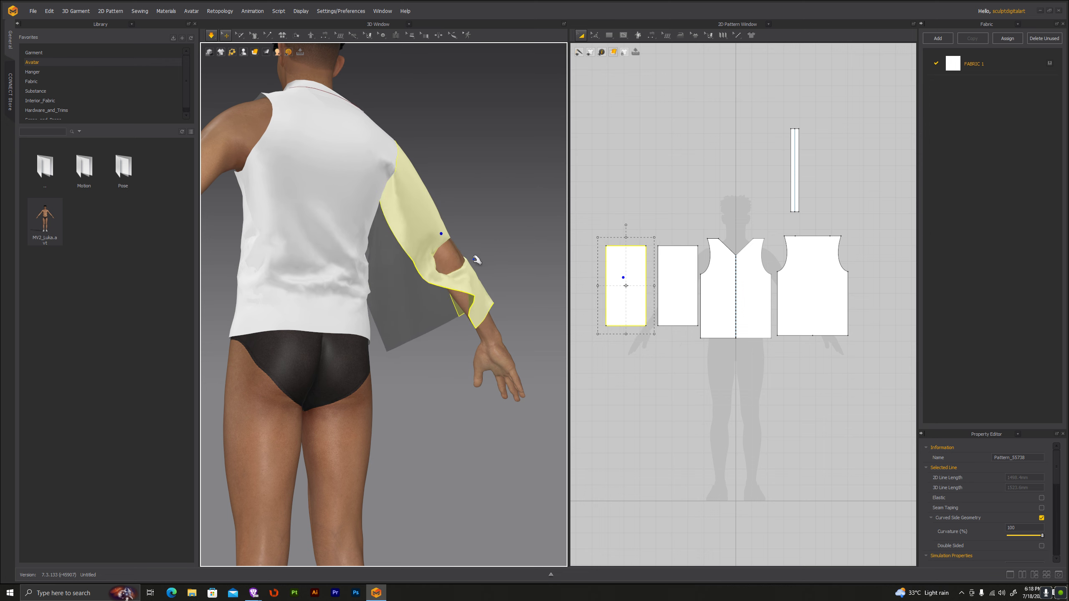
pyautogui.moveTo(438, 248); pyautogui.dragTo(560, 179)
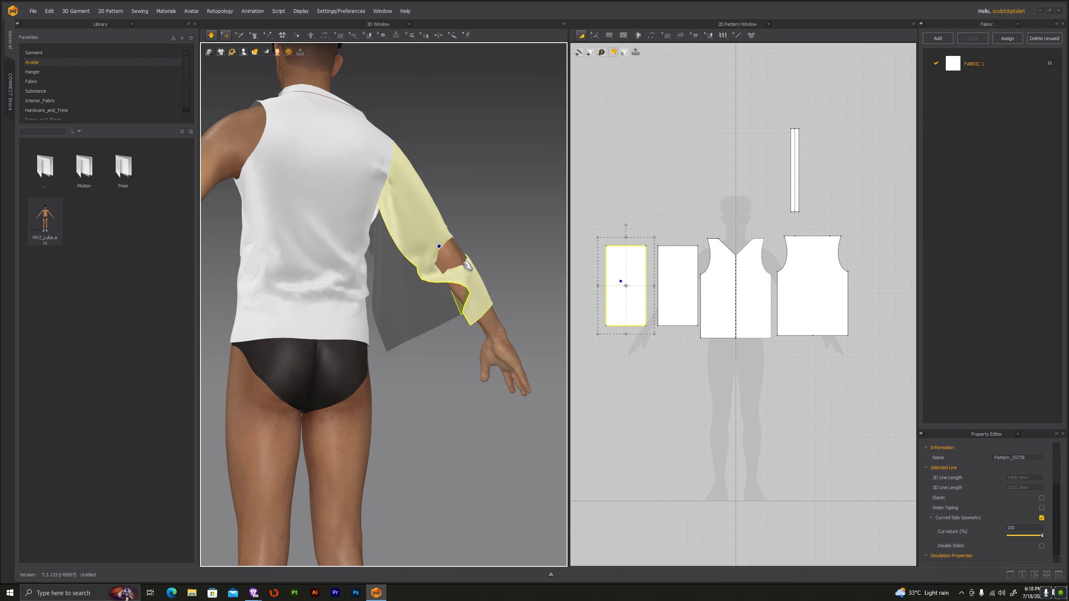
pyautogui.moveTo(450, 244); pyautogui.dragTo(630, 107)
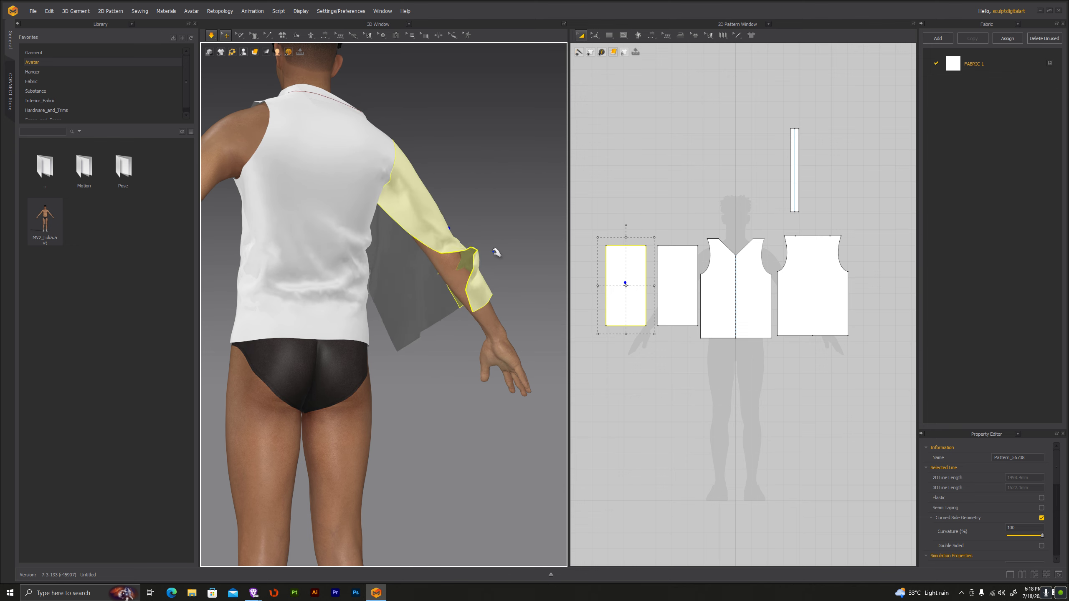
pyautogui.moveTo(464, 264); pyautogui.dragTo(568, 186)
pyautogui.moveTo(515, 255); pyautogui.dragTo(379, 249, button='right')
pyautogui.scroll(5, 349, 242)
# Step: Pull the front piece's shoulder outward to the right in the 3D view
pyautogui.press('2')
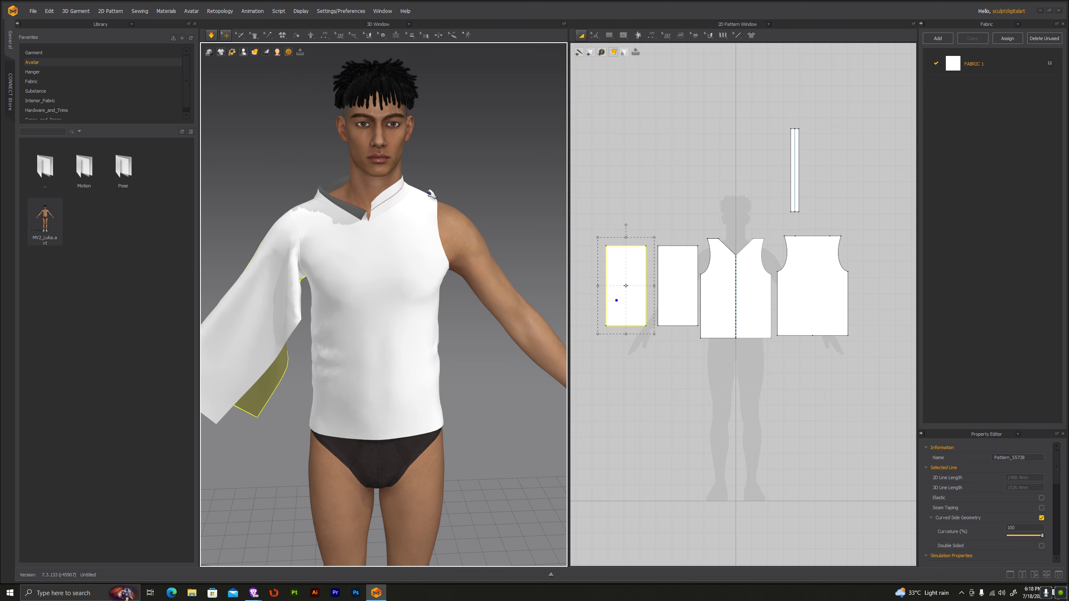
pyautogui.moveTo(437, 197); pyautogui.dragTo(500, 206)
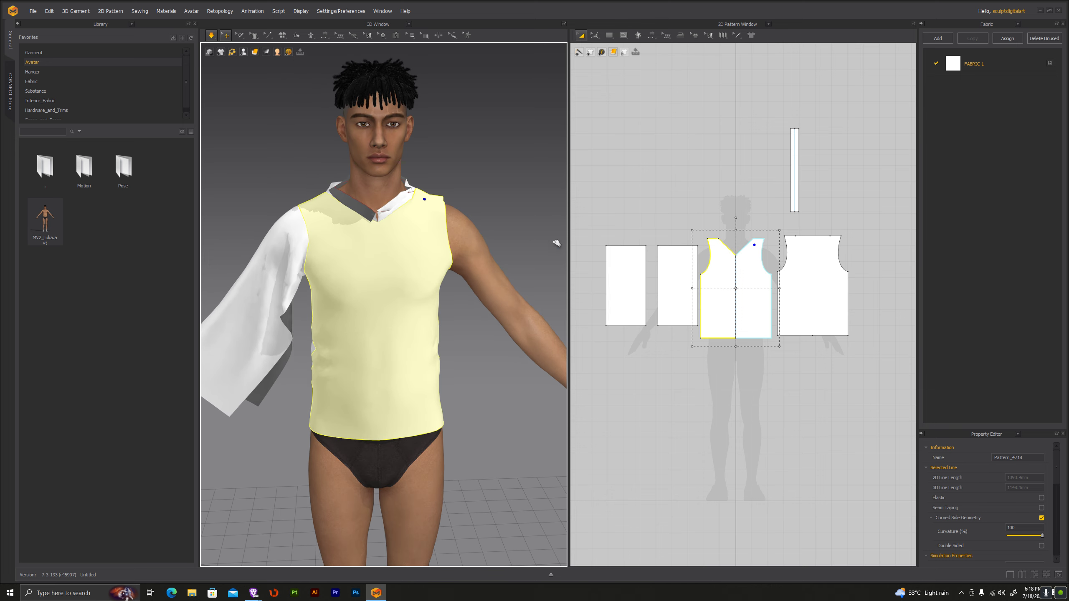
pyautogui.moveTo(532, 222); pyautogui.dragTo(422, 193, button='right')
pyautogui.moveTo(423, 193)
pyautogui.mouseDown()
pyautogui.moveTo(523, 199)
pyautogui.moveTo(513, 196)
pyautogui.mouseUp()
pyautogui.moveTo(513, 196)
pyautogui.mouseDown(button='right')
pyautogui.moveTo(442, 223)
pyautogui.moveTo(535, 244)
pyautogui.moveTo(461, 256)
pyautogui.mouseUp(button='right')
# Step: Select the back piece and view the sleeve and torso up close
pyautogui.click(441, 223)
pyautogui.scroll(-2, 469, 252)
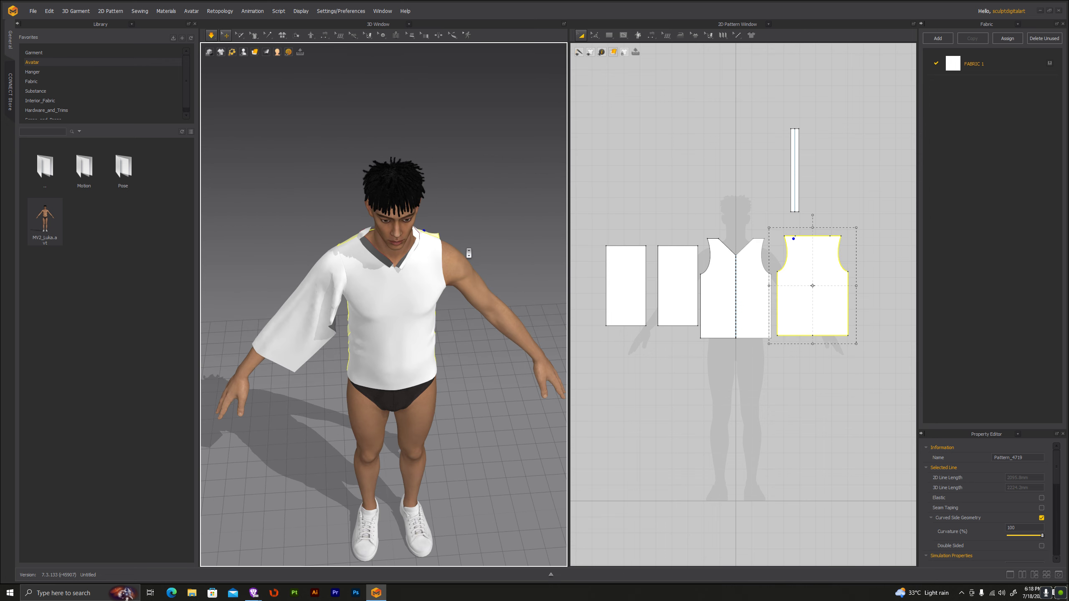
pyautogui.moveTo(469, 354)
pyautogui.mouseDown(button='right')
pyautogui.moveTo(556, 282)
pyautogui.moveTo(351, 346)
pyautogui.mouseUp(button='right')
pyautogui.scroll(4, 361, 341)
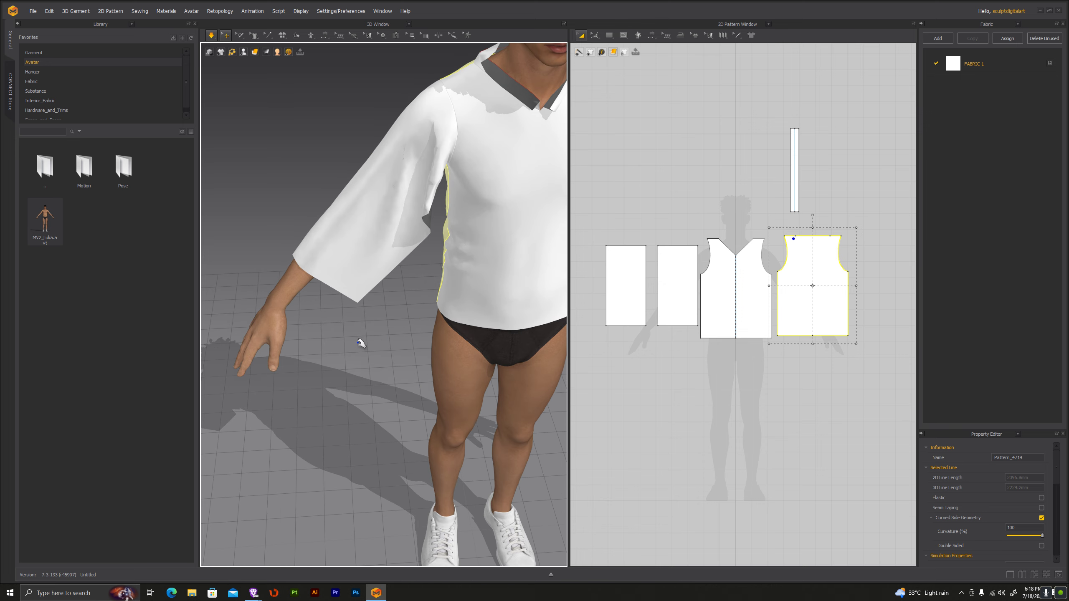
pyautogui.scroll(3, 364, 301)
pyautogui.moveTo(364, 301); pyautogui.dragTo(337, 253, button='right')
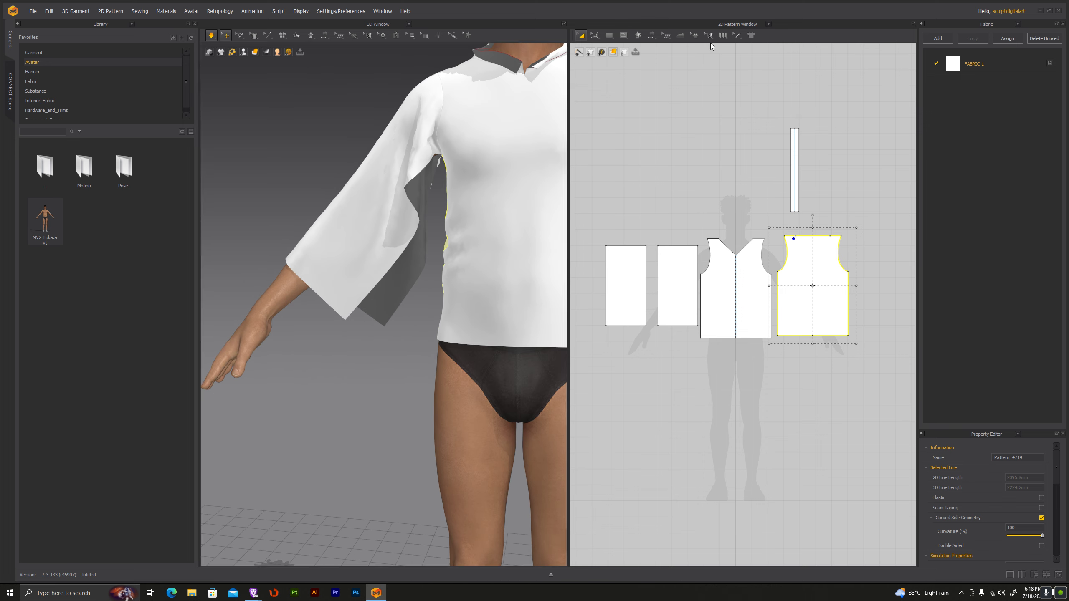
# Step: Frame the sleeve rectangles in the 2D Pattern window and choose Transform Point/Segment
pyautogui.click(594, 35)
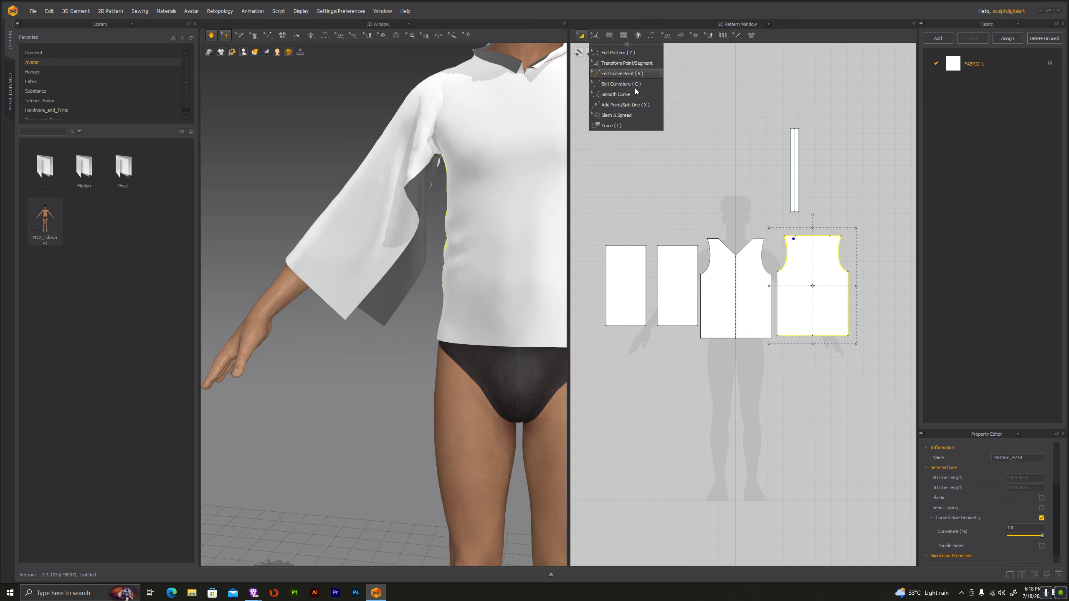
pyautogui.scroll(5, 677, 193)
pyautogui.scroll(-3, 676, 193)
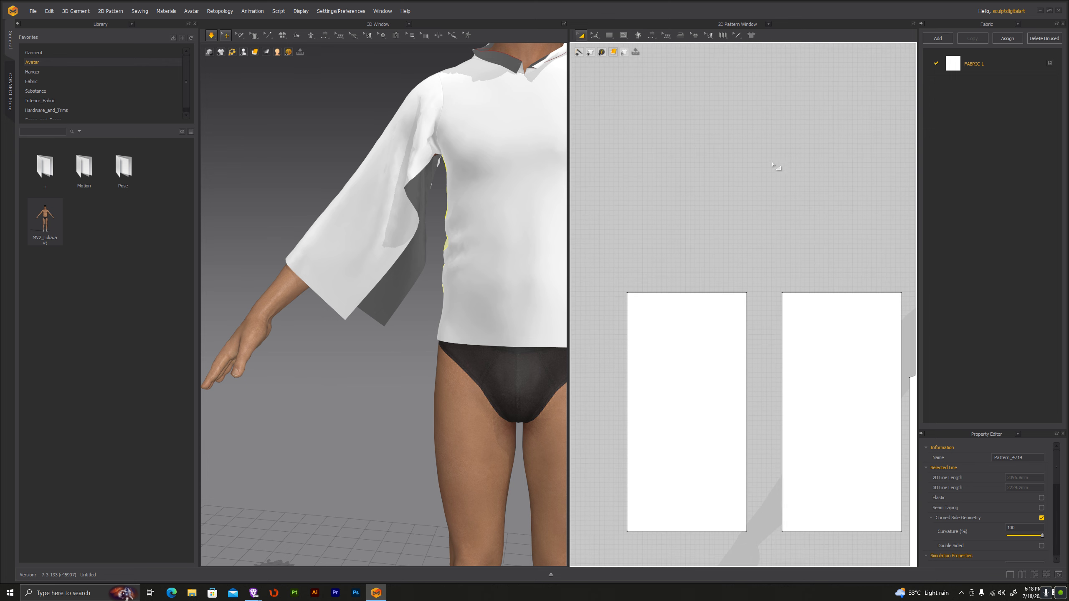
pyautogui.scroll(-1, 676, 193)
pyautogui.moveTo(753, 157); pyautogui.dragTo(681, 154, button='right')
pyautogui.scroll(2, 679, 153)
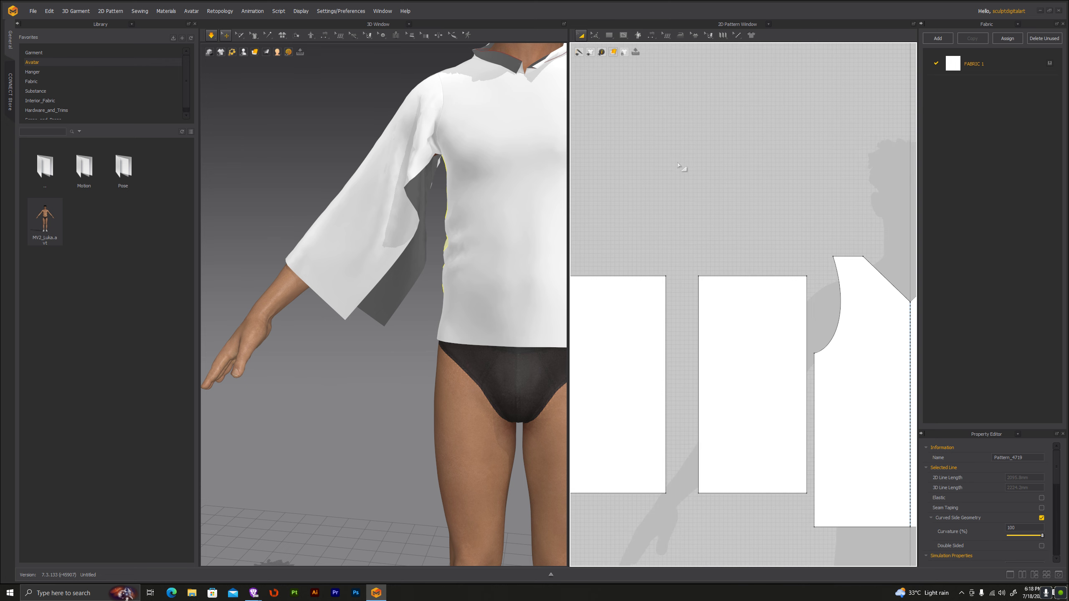
pyautogui.scroll(1, 727, 147)
pyautogui.scroll(-1, 728, 148)
pyautogui.scroll(1, 727, 148)
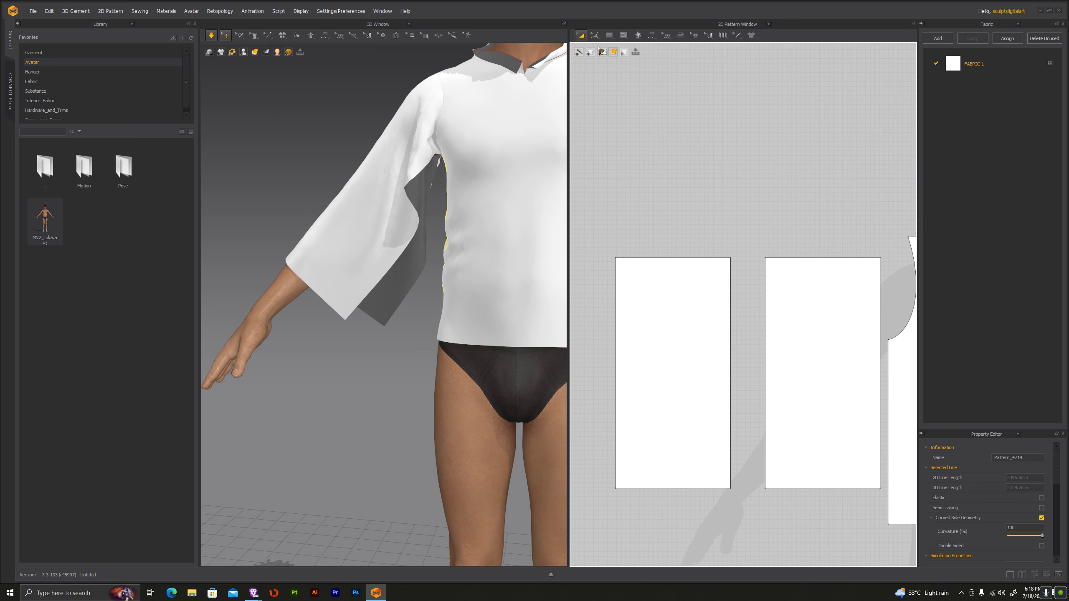
pyautogui.click(594, 35)
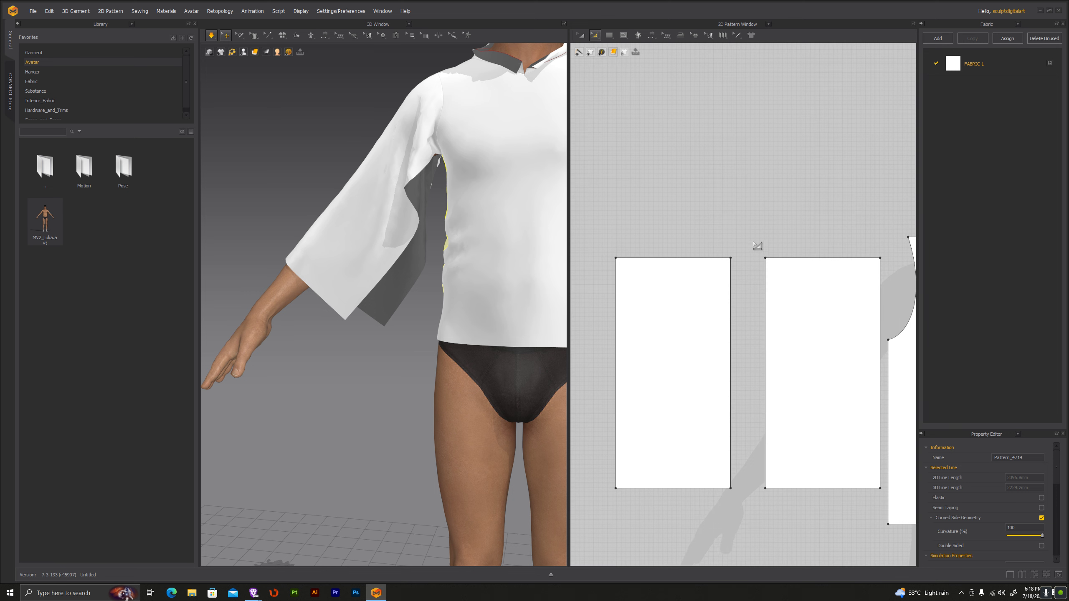
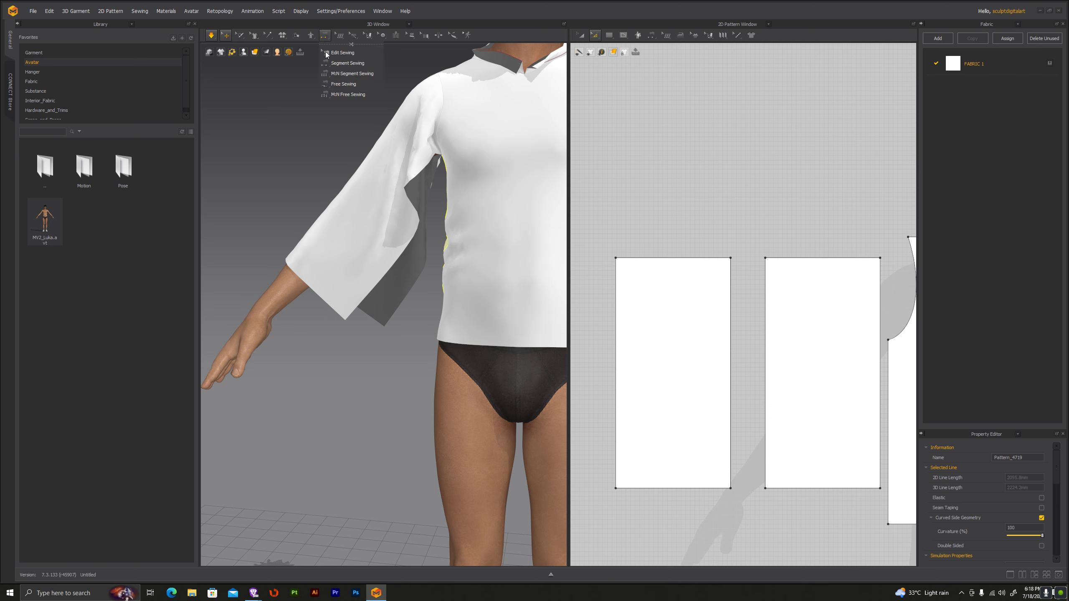
# Step: Sew the sleeve's two open side edges together and simulate so it drapes as a tube
pyautogui.click(337, 62)
pyautogui.click(423, 280)
pyautogui.click(376, 288)
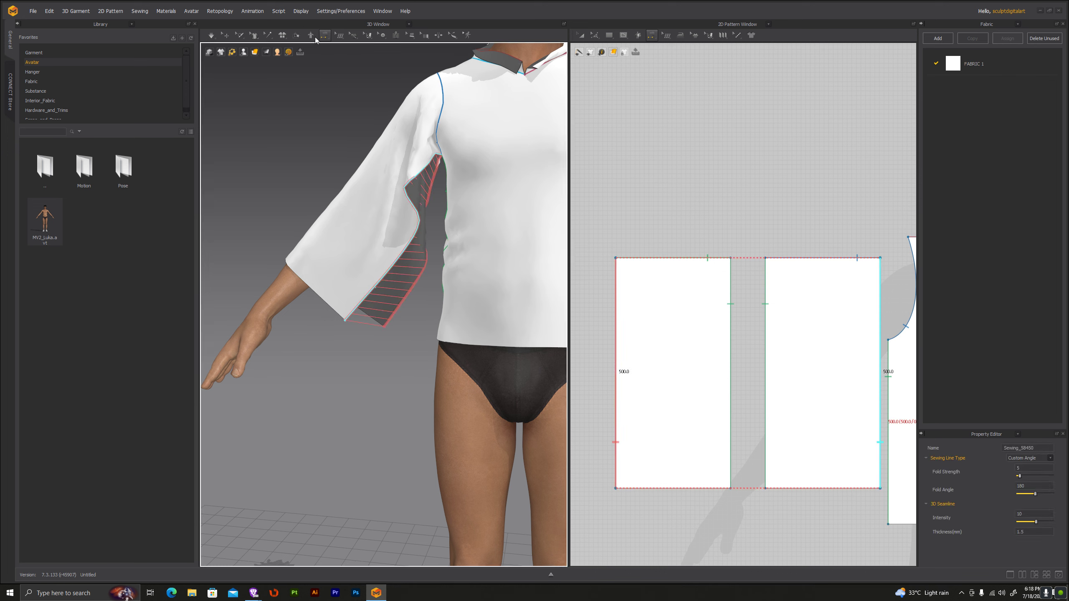
pyautogui.click(213, 35)
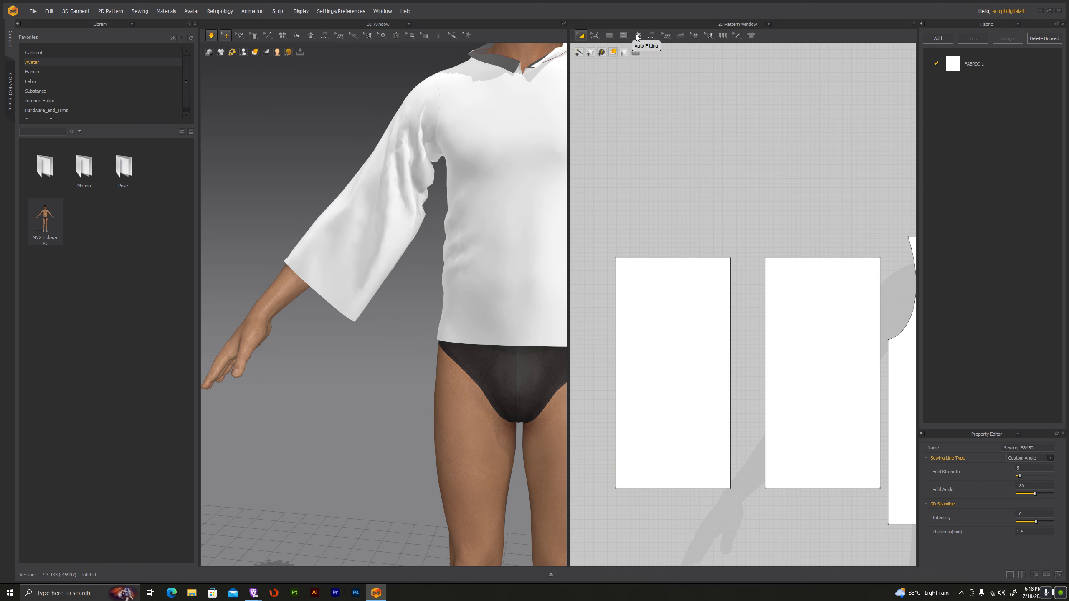
# Step: Select the inner edges of both sleeve halves with Transform Point/Segment
pyautogui.click(582, 35)
pyautogui.click(614, 63)
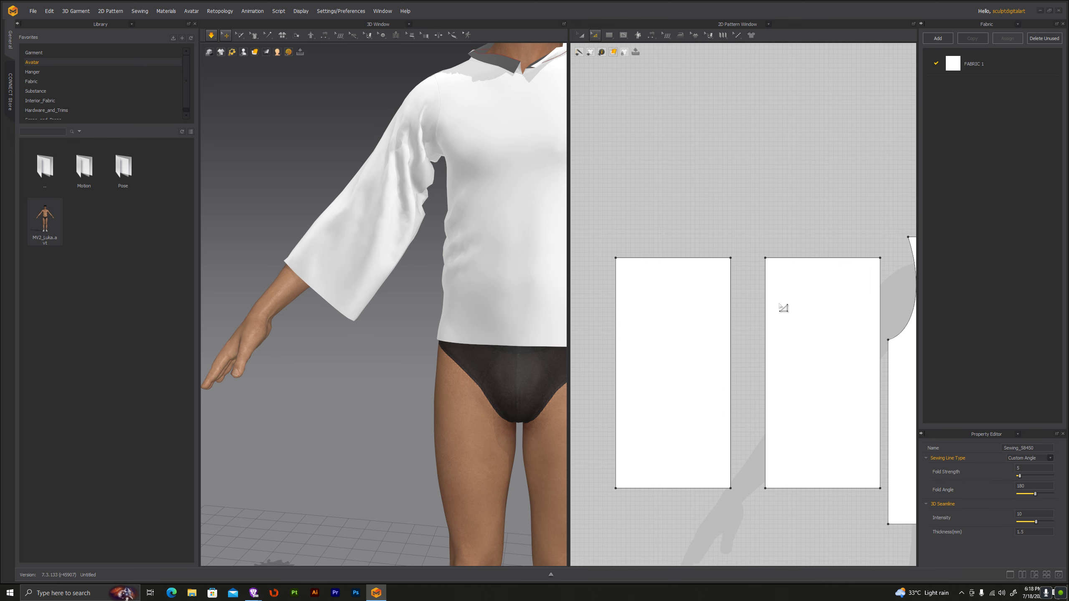
pyautogui.click(731, 296)
pyautogui.keyDown('shift'); pyautogui.click(766, 311); pyautogui.keyUp('shift')
# Step: Merge the two sleeve halves into a single pattern piece
pyautogui.rightClick(766, 312)
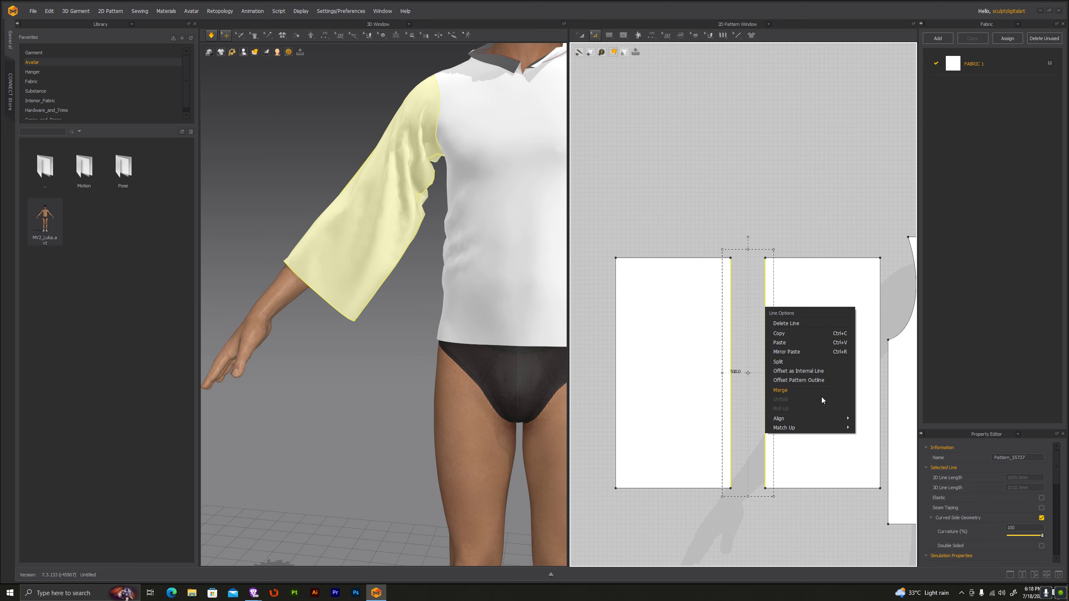
pyautogui.click(781, 390)
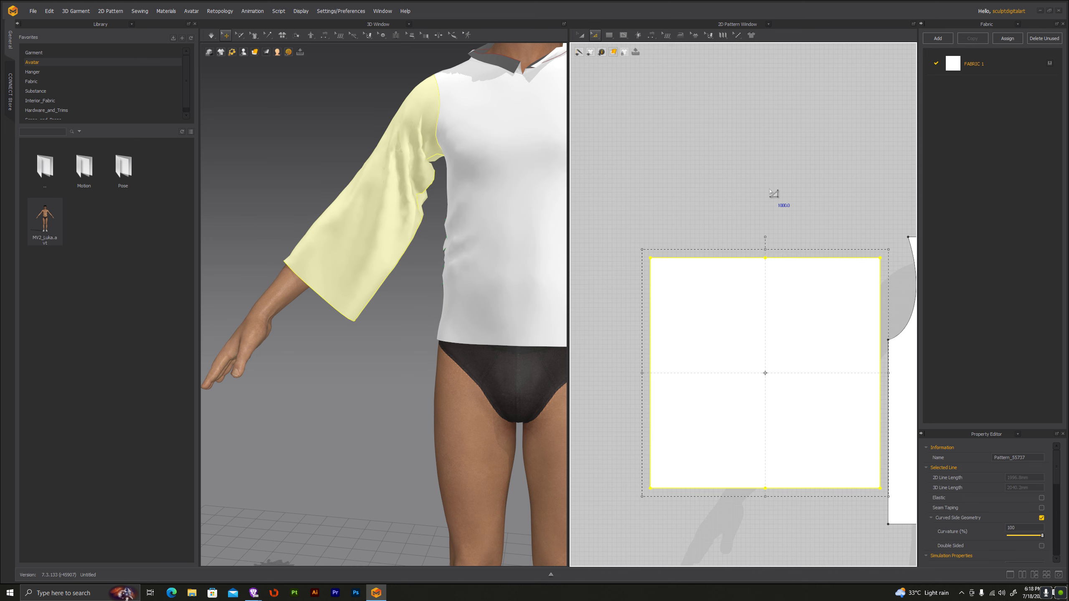
pyautogui.moveTo(449, 256)
pyautogui.mouseDown(button='right')
pyautogui.moveTo(453, 279)
pyautogui.moveTo(459, 252)
pyautogui.mouseUp(button='right')
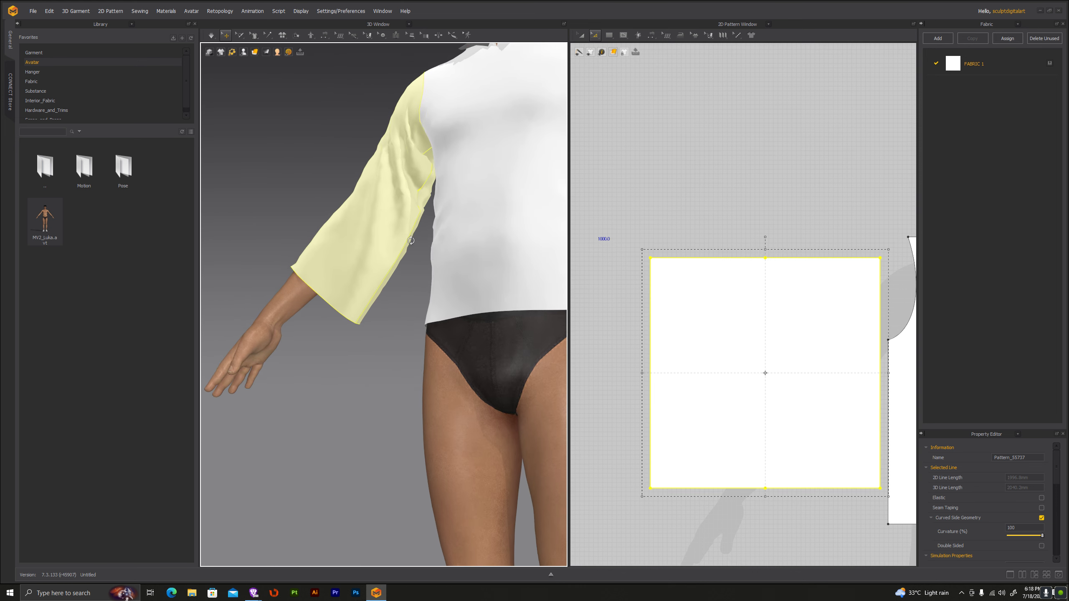
pyautogui.click(706, 213)
pyautogui.moveTo(706, 213); pyautogui.dragTo(693, 168, button='right')
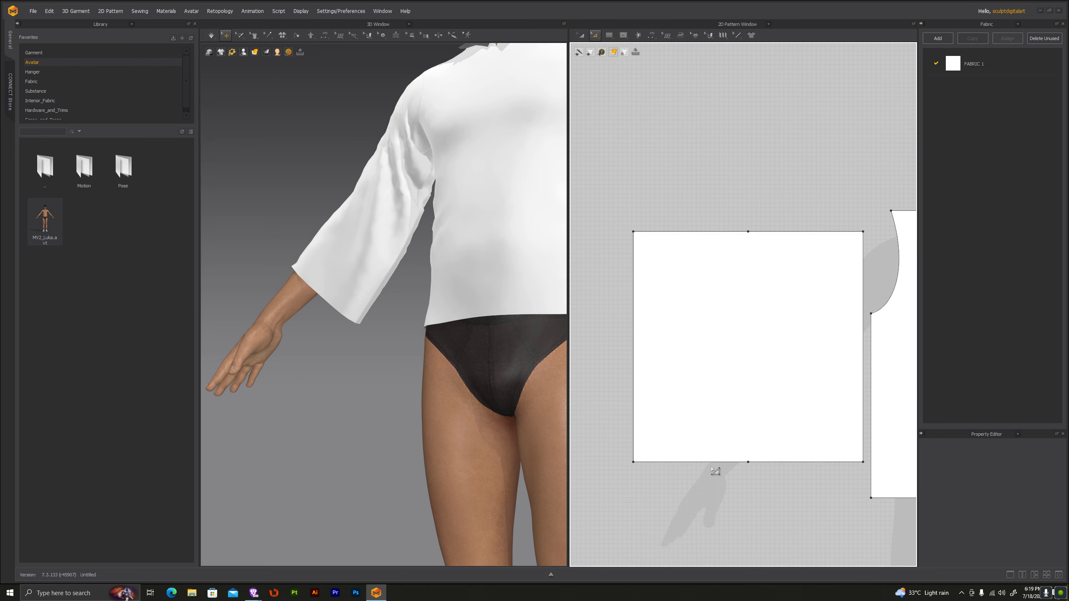
# Step: Move both bottom corners inward to taper the sleeve into a trapezoid, then re-simulate
pyautogui.click(748, 463)
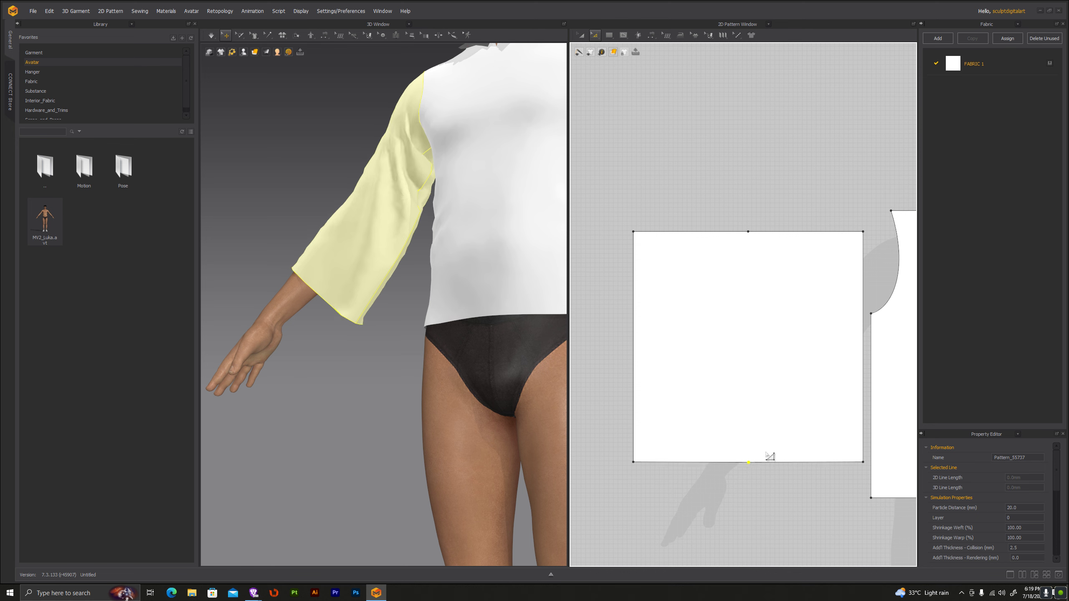
pyautogui.click(630, 472)
pyautogui.click(634, 463)
pyautogui.moveTo(639, 463); pyautogui.dragTo(716, 464)
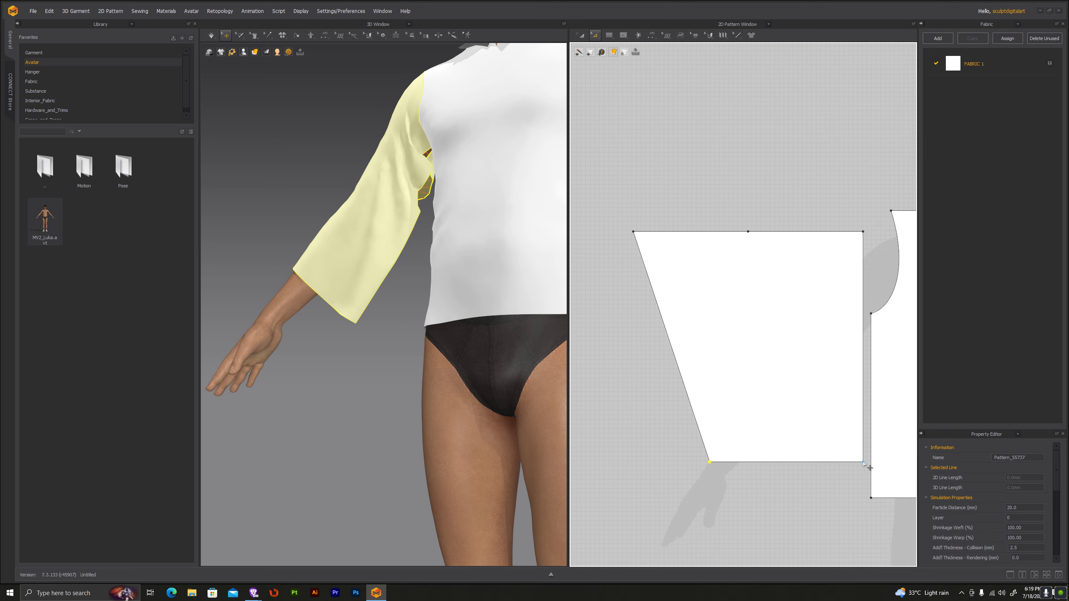
pyautogui.moveTo(863, 463); pyautogui.dragTo(793, 463)
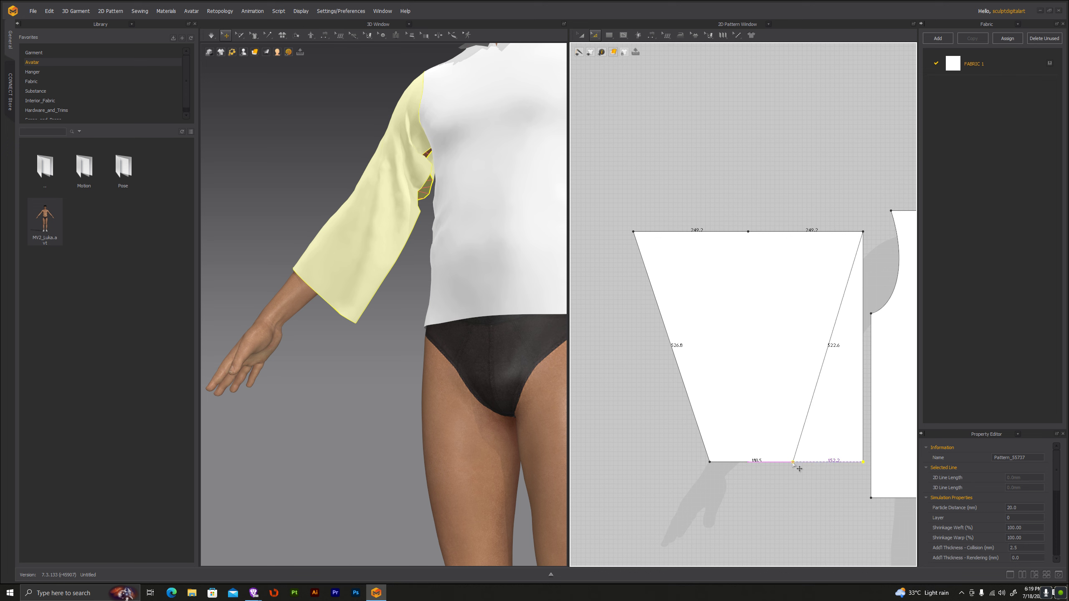
pyautogui.click(211, 35)
pyautogui.moveTo(327, 334); pyautogui.dragTo(357, 344, button='right')
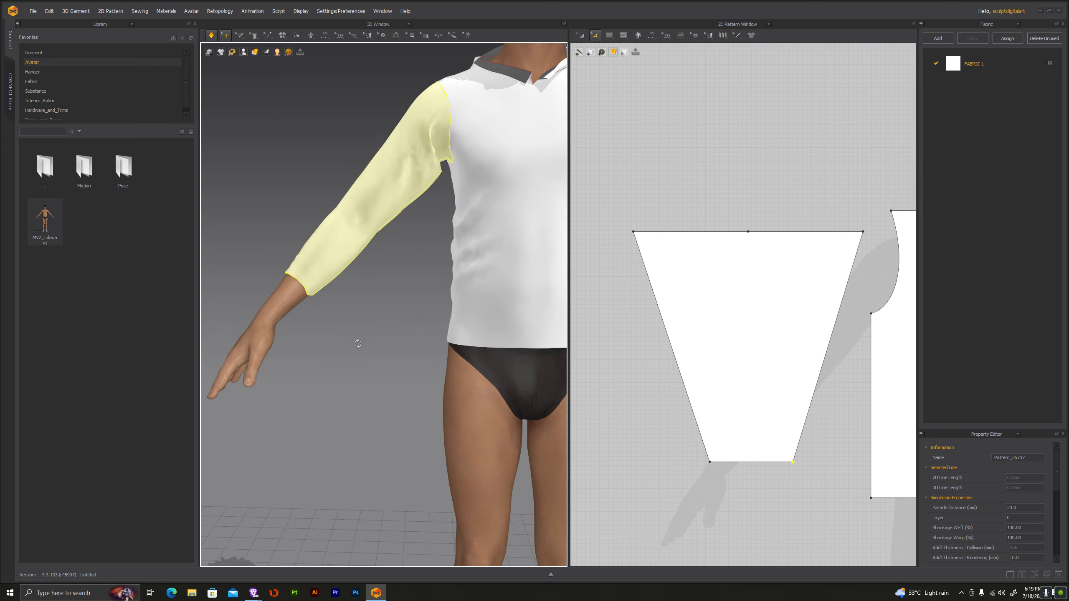
pyautogui.click(720, 336)
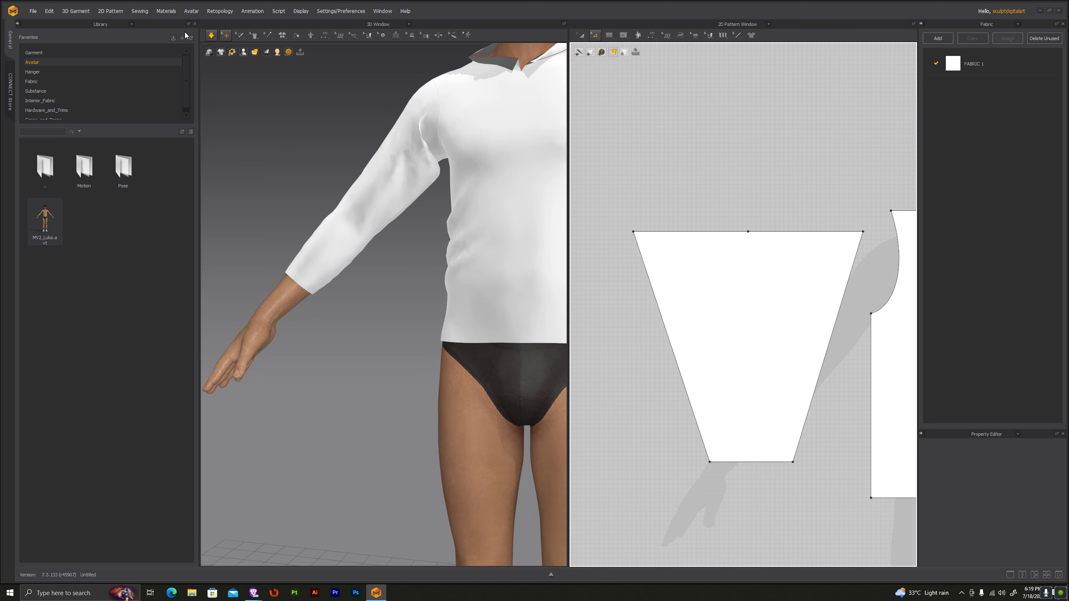
# Step: Lower the sleeve pattern's bottom edge so the draped sleeve reaches the wrist
pyautogui.click(580, 35)
pyautogui.click(743, 359)
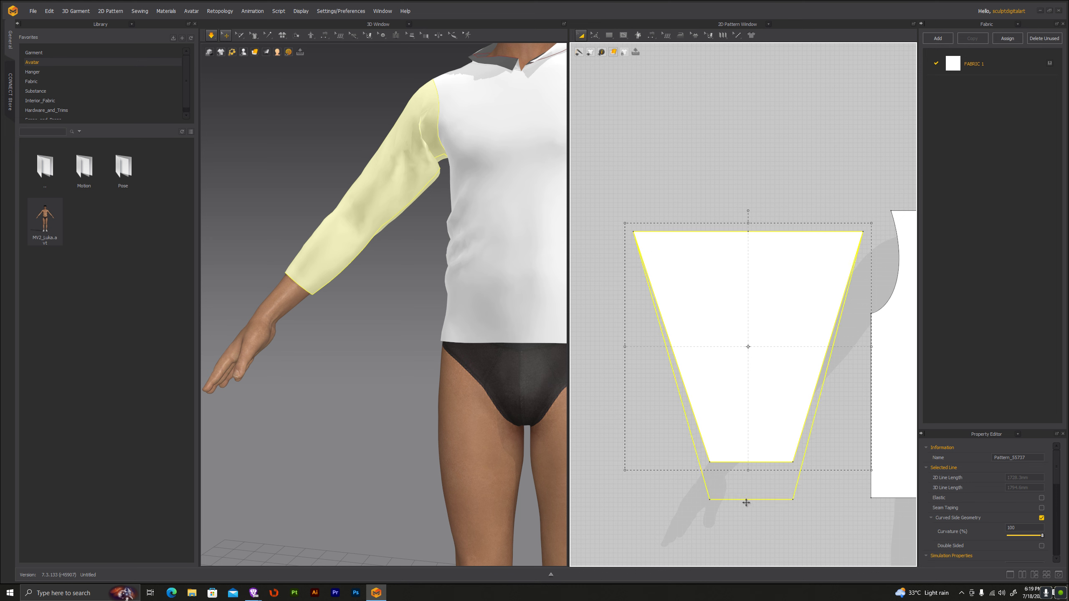
pyautogui.moveTo(748, 470); pyautogui.dragTo(748, 508)
pyautogui.click(210, 35)
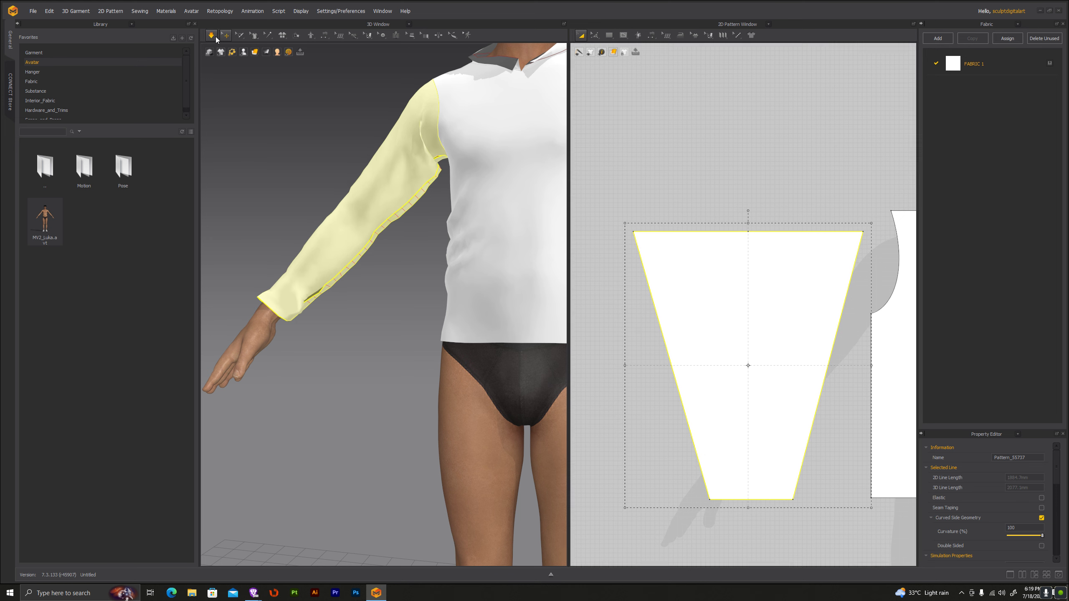
pyautogui.moveTo(374, 341); pyautogui.dragTo(373, 236, button='right')
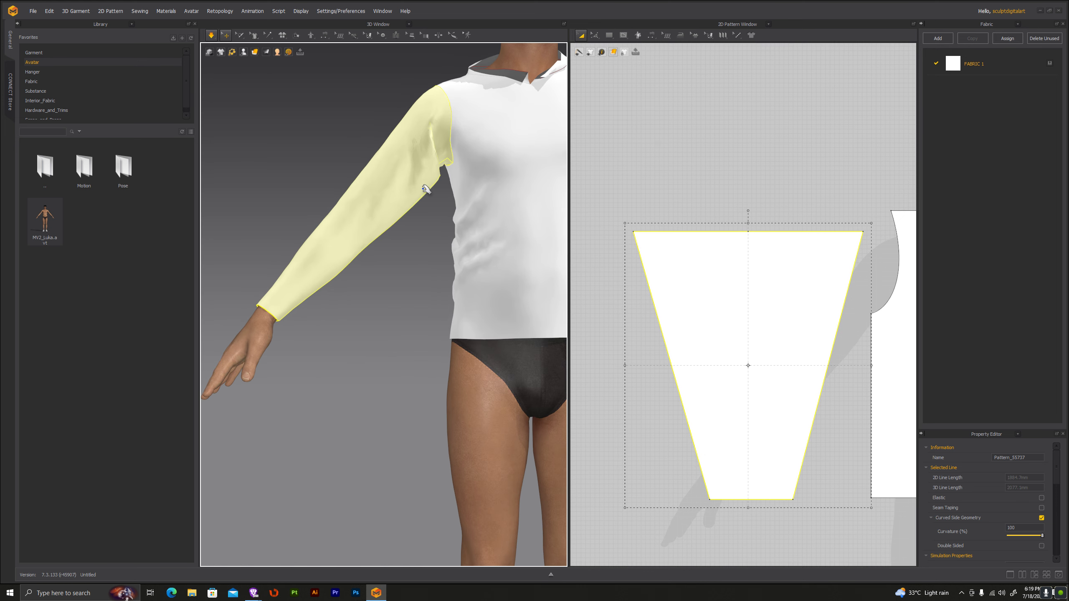
pyautogui.click(369, 212)
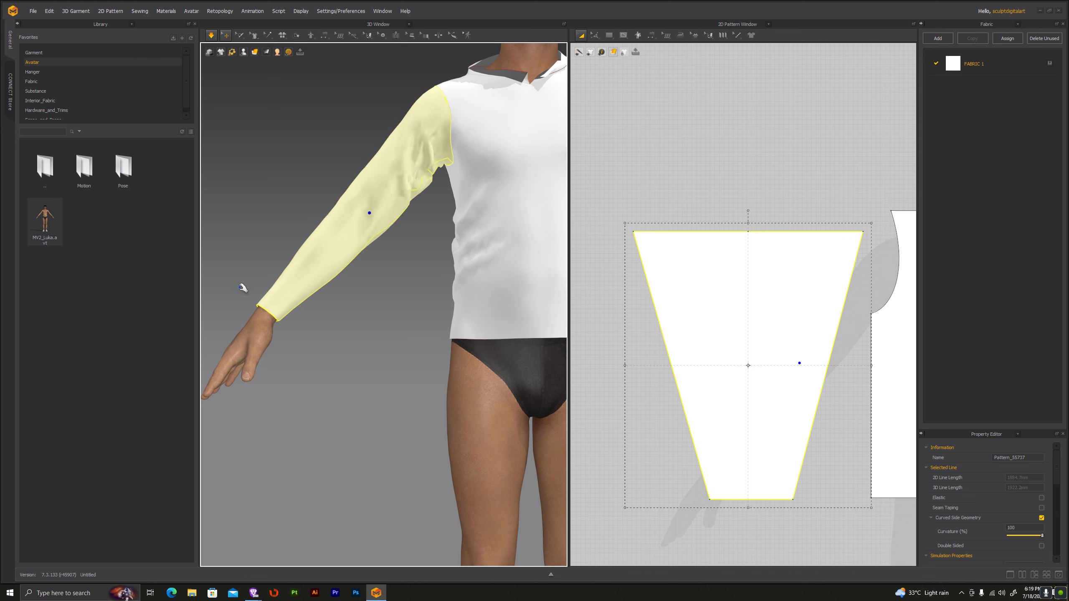
pyautogui.click(389, 290)
# Step: Select the sleeve pattern's top edge
pyautogui.rightClick(673, 177)
pyautogui.click(835, 179)
pyautogui.click(787, 233)
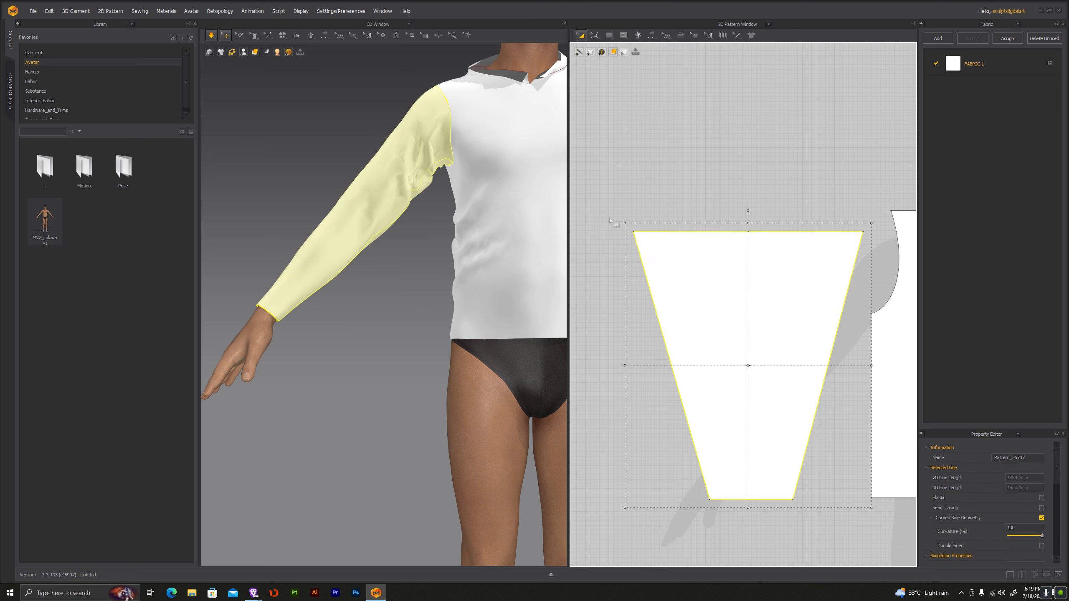
pyautogui.click(592, 38)
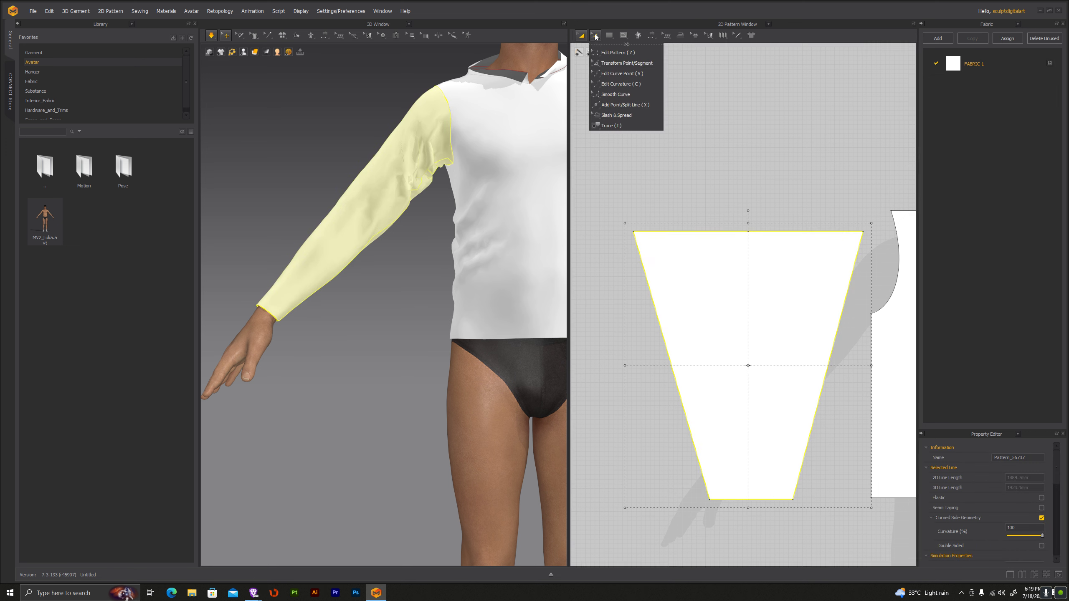
# Step: Move both top corners of the sleeve inward to narrow its top, then re-simulate
pyautogui.click(627, 63)
pyautogui.moveTo(634, 232); pyautogui.dragTo(650, 231)
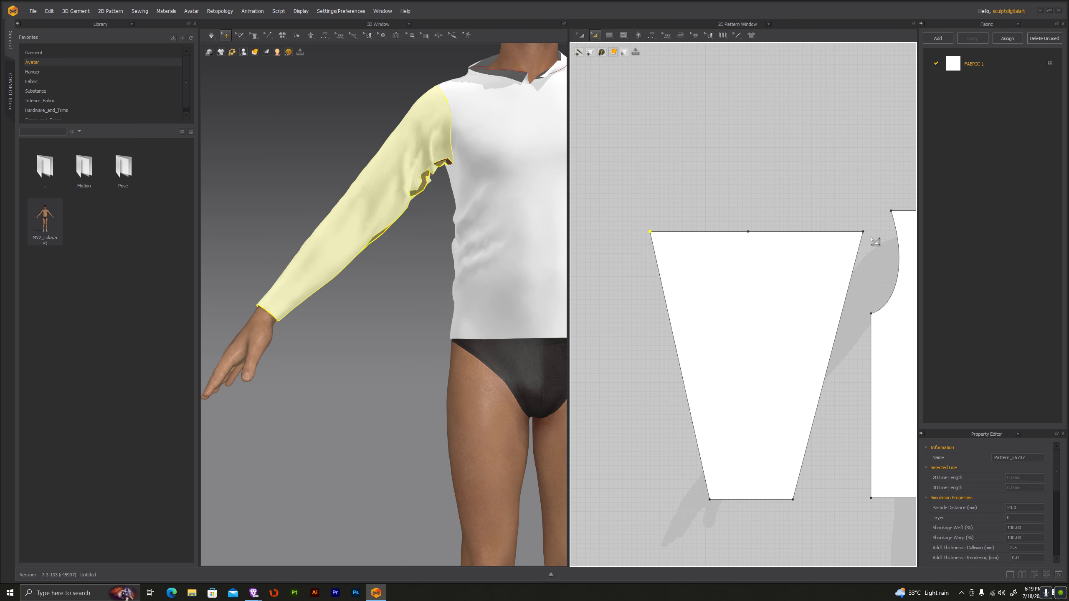
pyautogui.moveTo(862, 232); pyautogui.dragTo(853, 232)
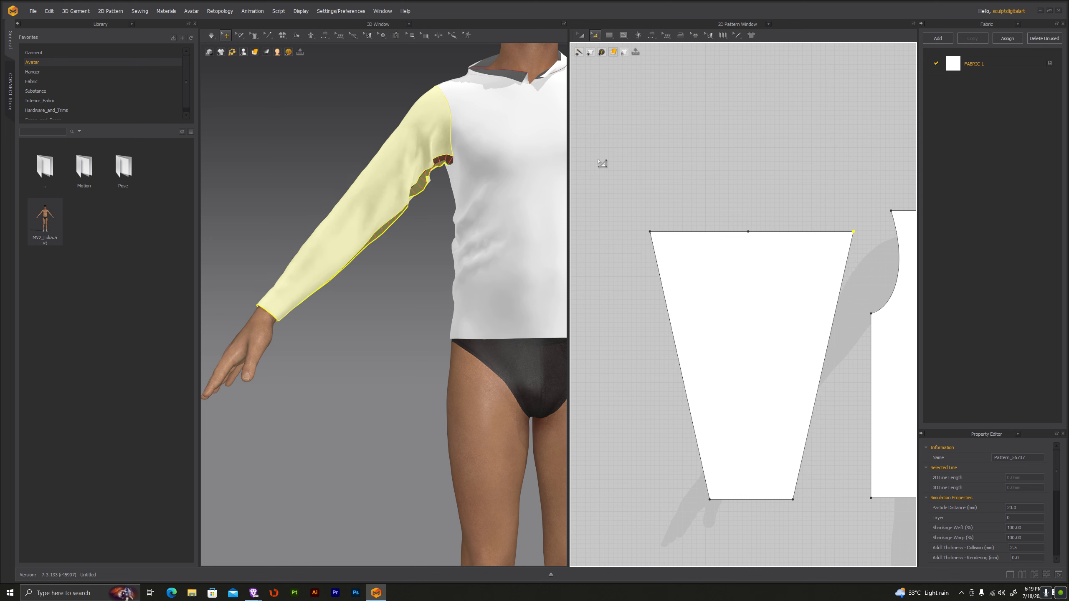
pyautogui.click(214, 39)
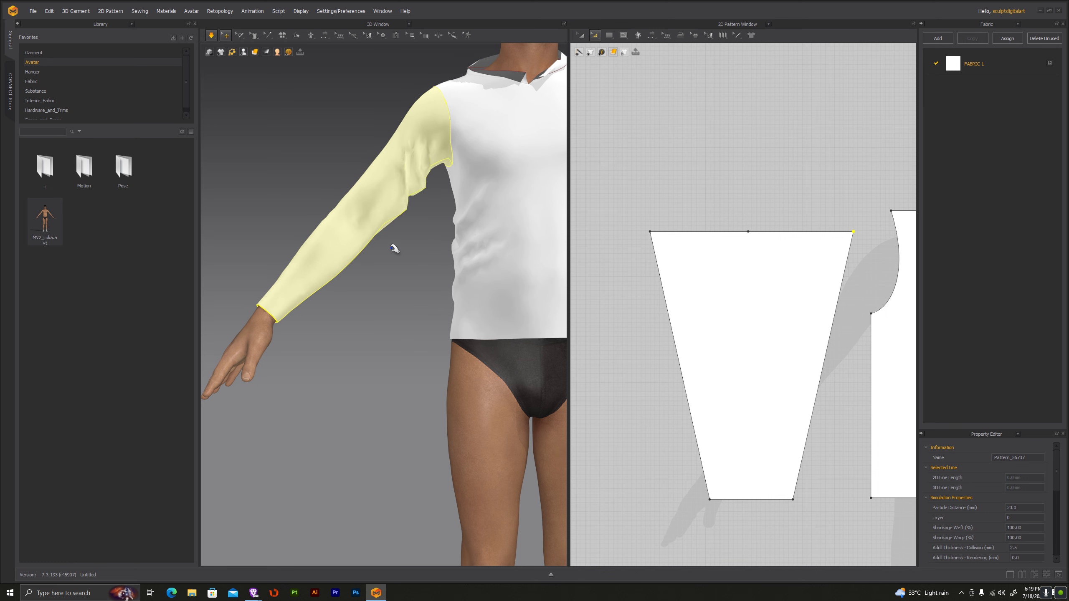
pyautogui.click(375, 226)
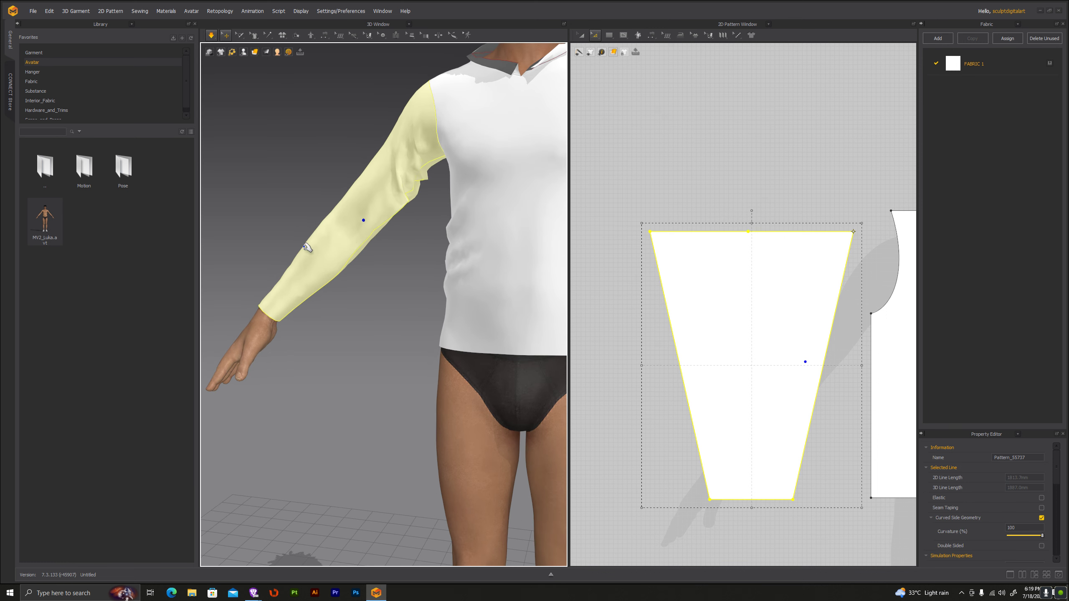
pyautogui.click(366, 281)
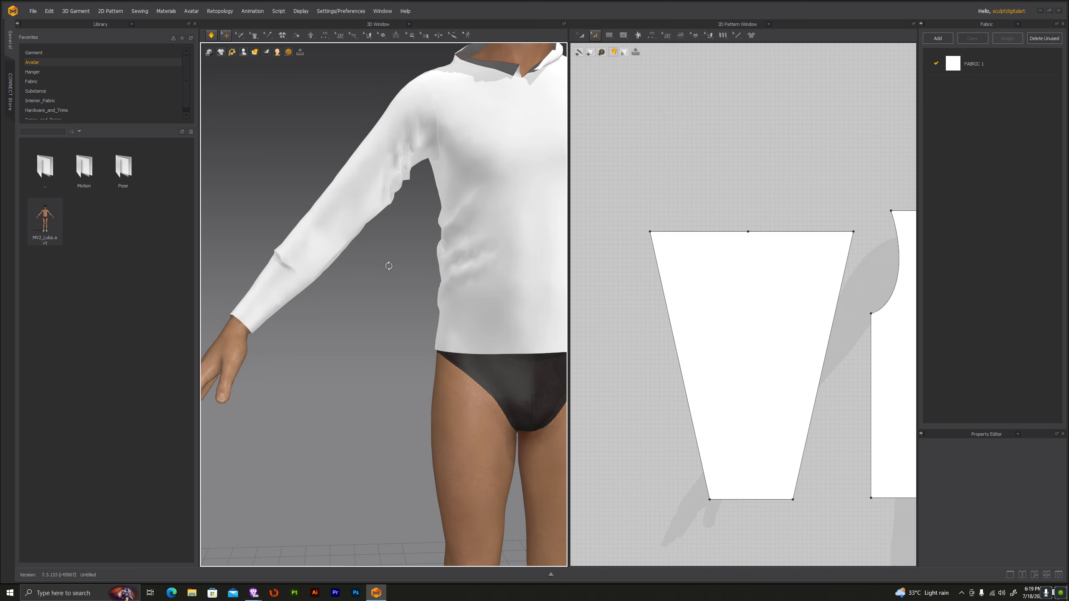
# Step: Raise the top-edge midpoint into a peaked sleeve cap and re-drape the sleeve
pyautogui.scroll(2, 377, 327)
pyautogui.scroll(3, 384, 351)
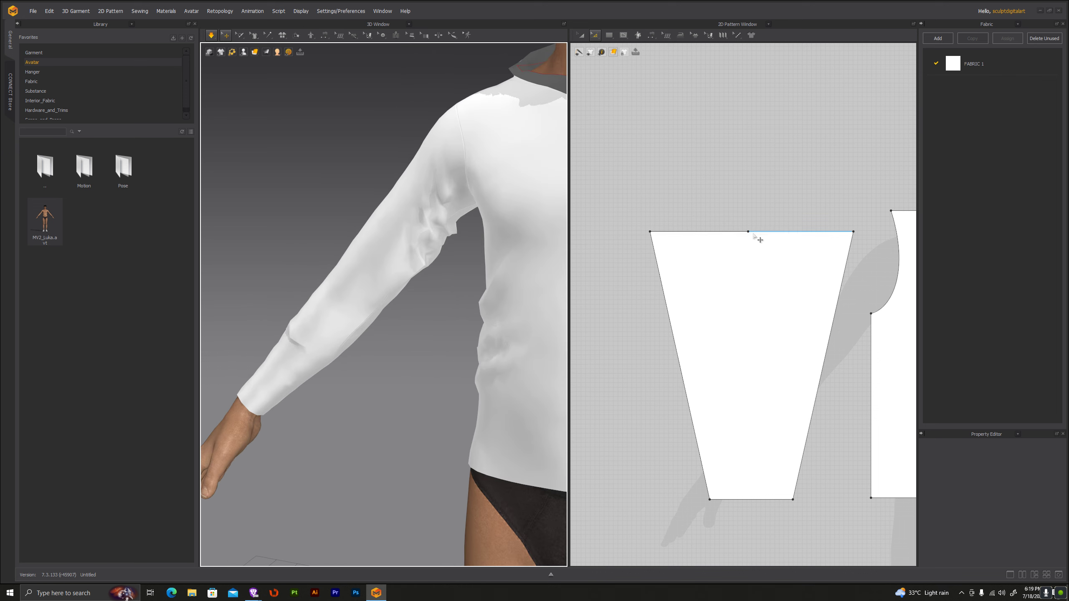
pyautogui.moveTo(749, 232)
pyautogui.mouseDown()
pyautogui.moveTo(748, 222)
pyautogui.moveTo(758, 230)
pyautogui.mouseUp()
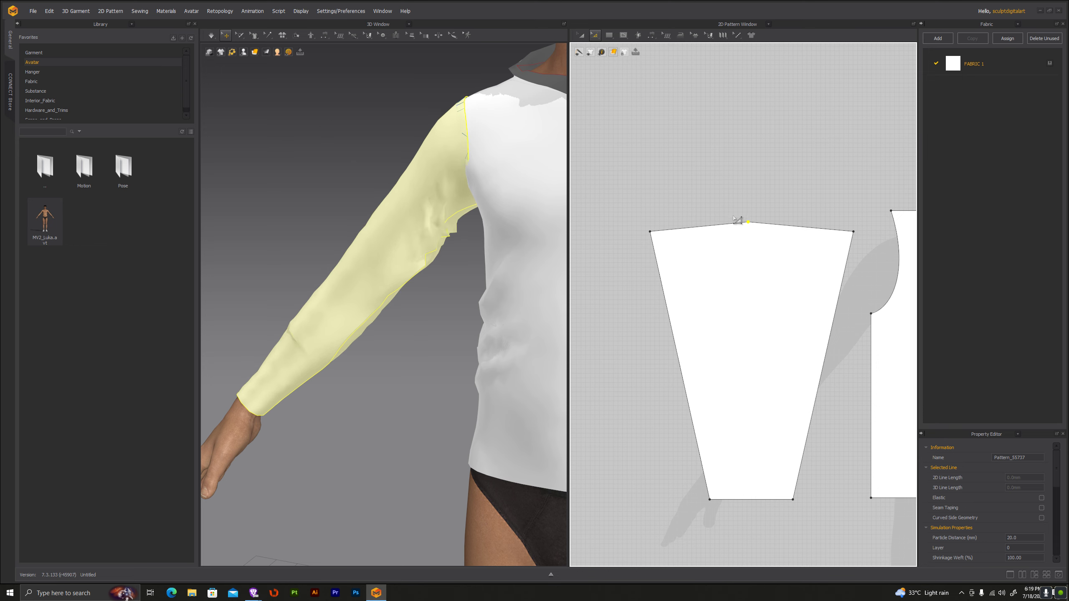
pyautogui.hotkey('ctrl', 'z')
pyautogui.press('Escape')
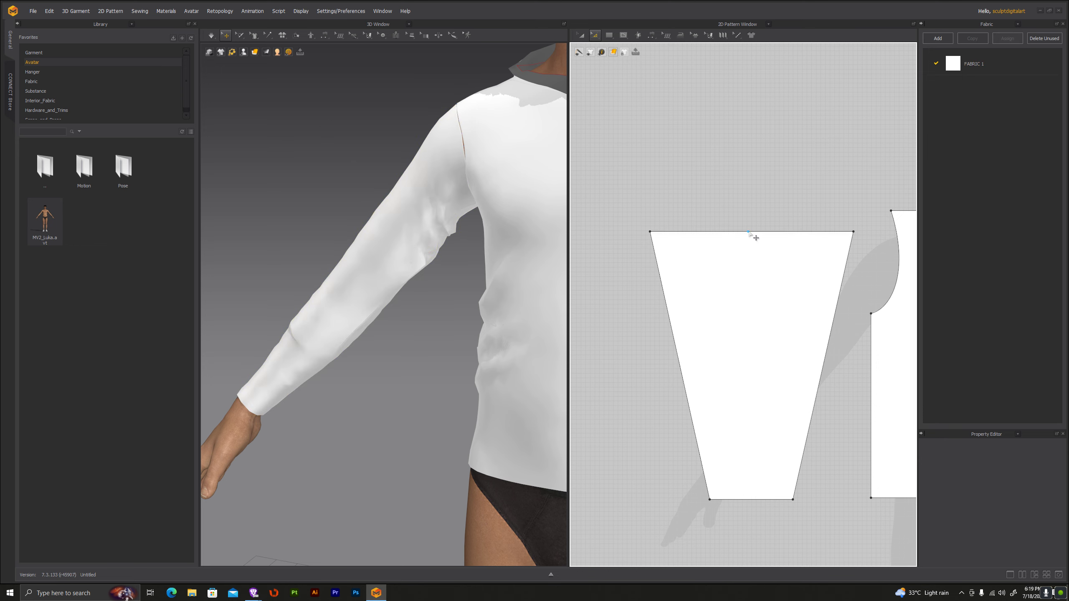
pyautogui.moveTo(755, 237); pyautogui.dragTo(740, 231)
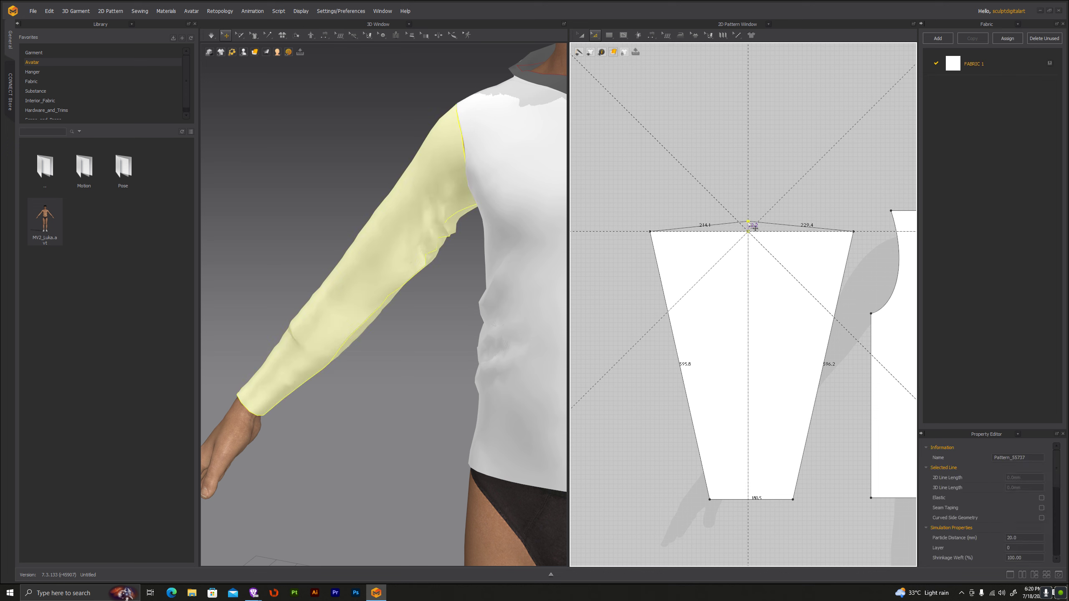
pyautogui.click(209, 51)
pyautogui.moveTo(379, 253); pyautogui.dragTo(466, 250, button='right')
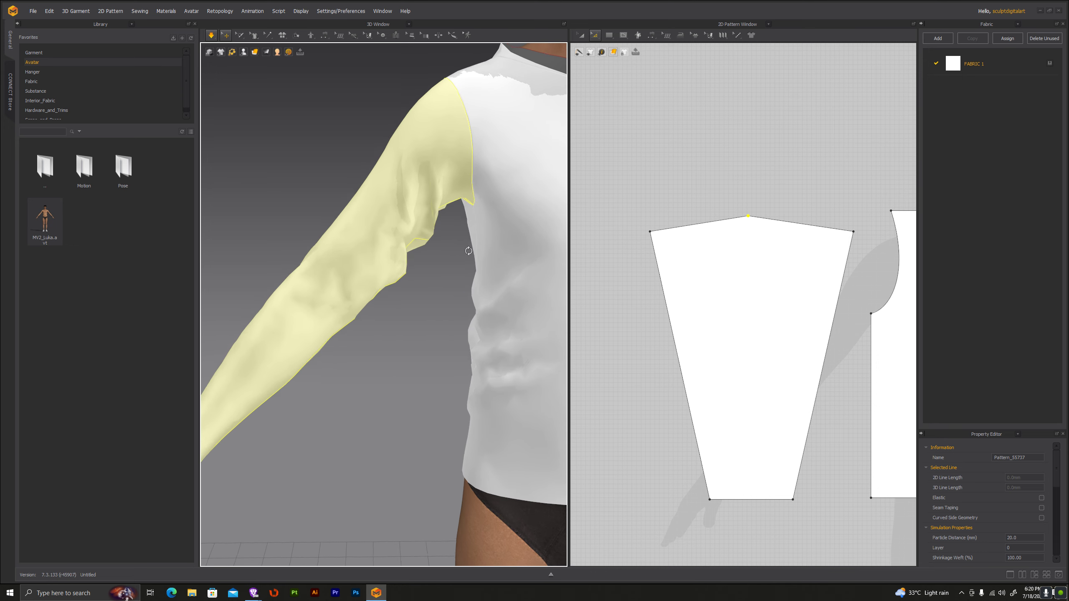
pyautogui.scroll(-3, 279, 195)
pyautogui.scroll(-2, 341, 227)
pyautogui.scroll(-2, 367, 247)
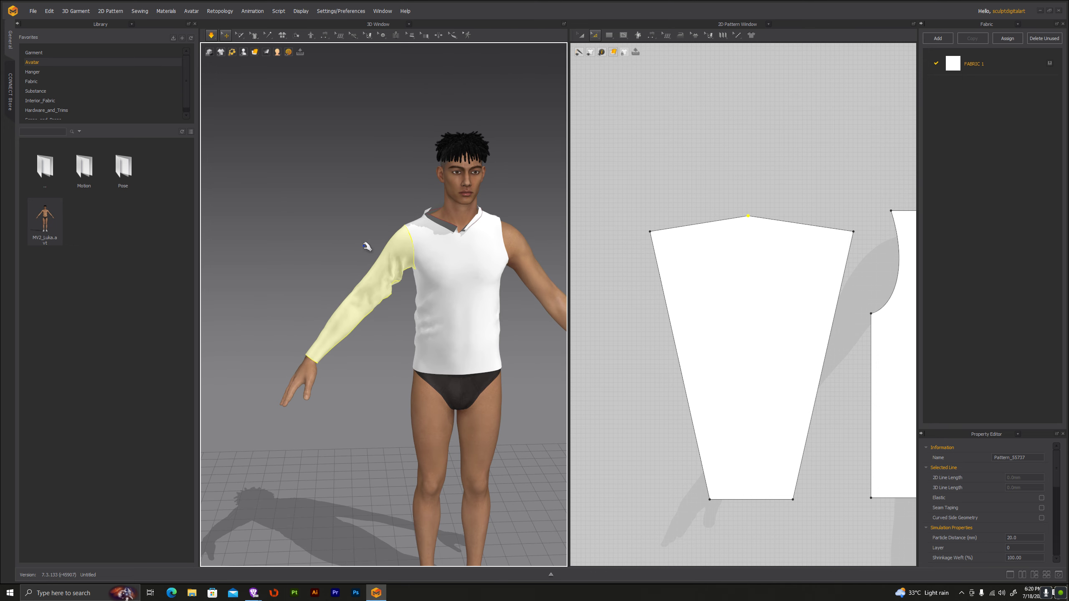
pyautogui.rightClick(382, 265)
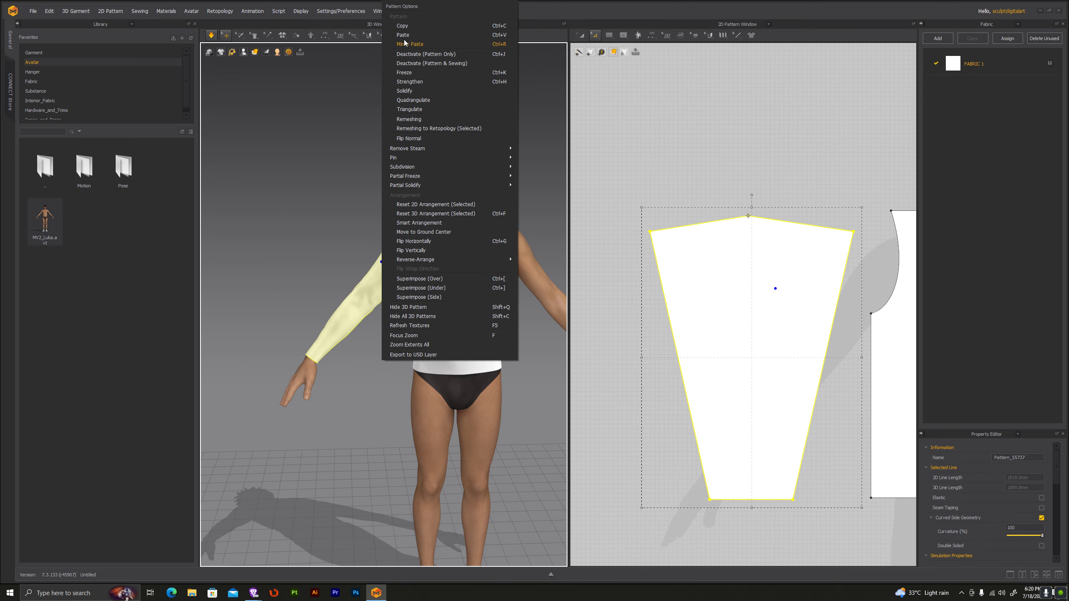
# Step: Copy the sleeve pattern and paste it onto the avatar's other arm
pyautogui.click(400, 26)
pyautogui.rightClick(401, 233)
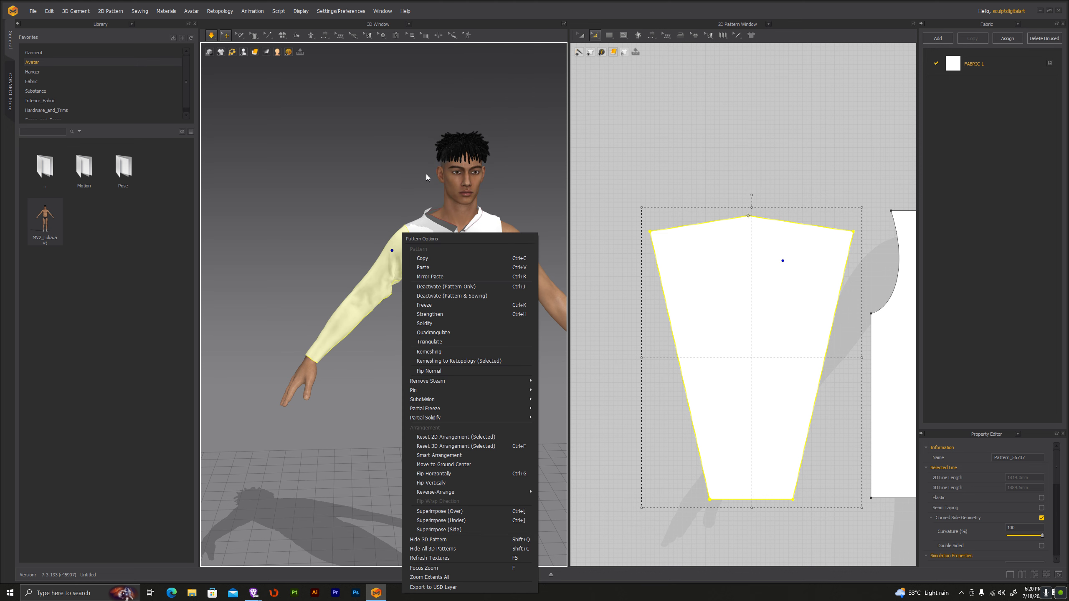
pyautogui.click(437, 280)
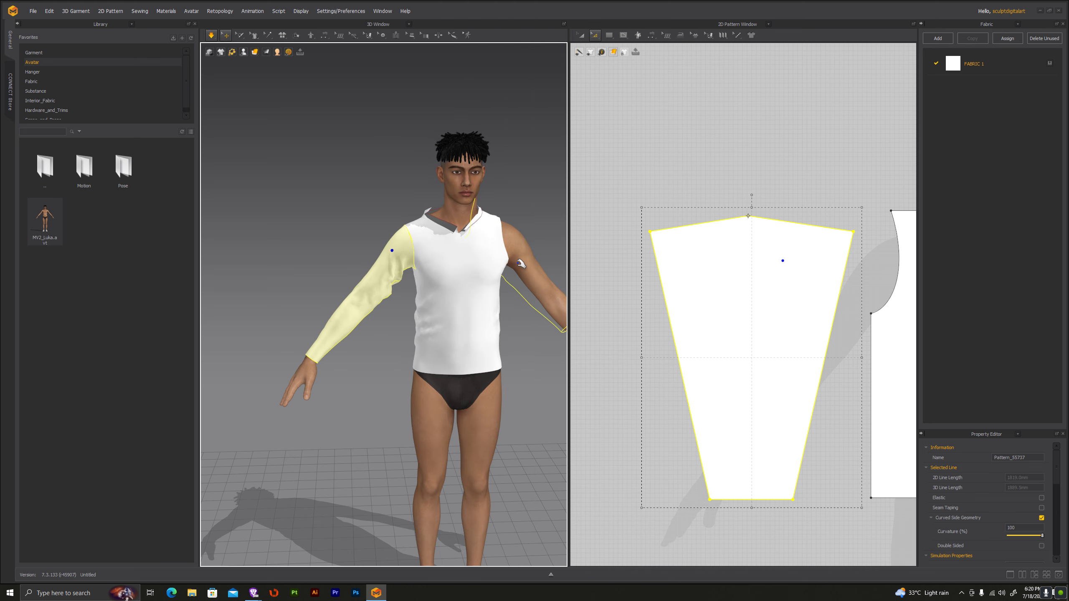
pyautogui.click(534, 288)
pyautogui.moveTo(524, 292)
pyautogui.mouseDown(button='right')
pyautogui.moveTo(470, 326)
pyautogui.moveTo(486, 326)
pyautogui.mouseUp(button='right')
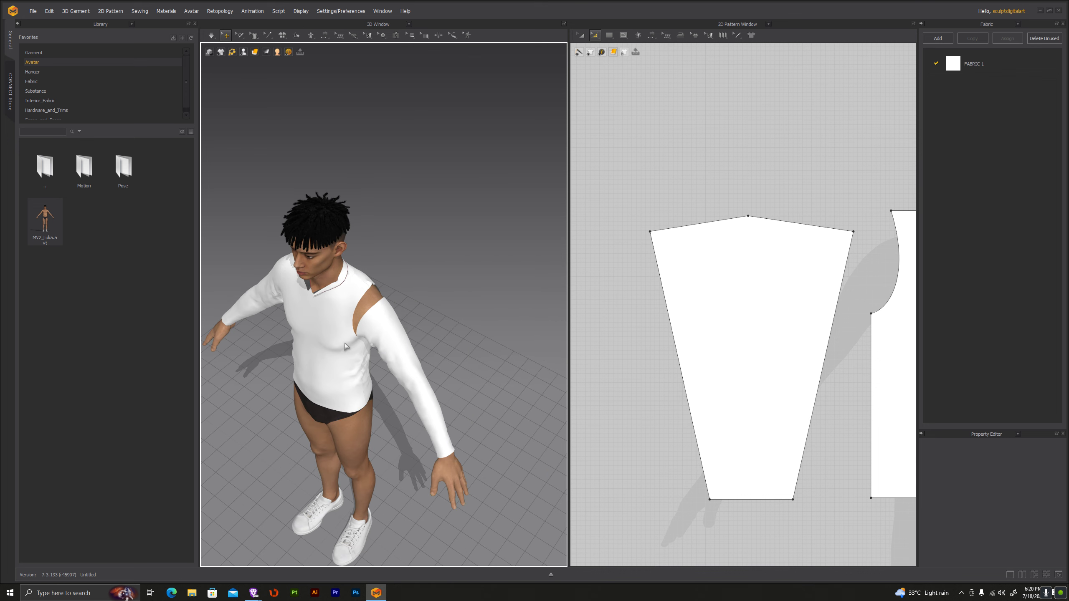
pyautogui.scroll(3, 349, 348)
pyautogui.scroll(3, 369, 331)
# Step: Sew the shirt's armhole edge to the new sleeve's cap and simulate to attach it
pyautogui.click(348, 63)
pyautogui.moveTo(366, 313)
pyautogui.mouseDown(button='right')
pyautogui.moveTo(336, 271)
pyautogui.moveTo(389, 254)
pyautogui.moveTo(438, 287)
pyautogui.mouseUp(button='right')
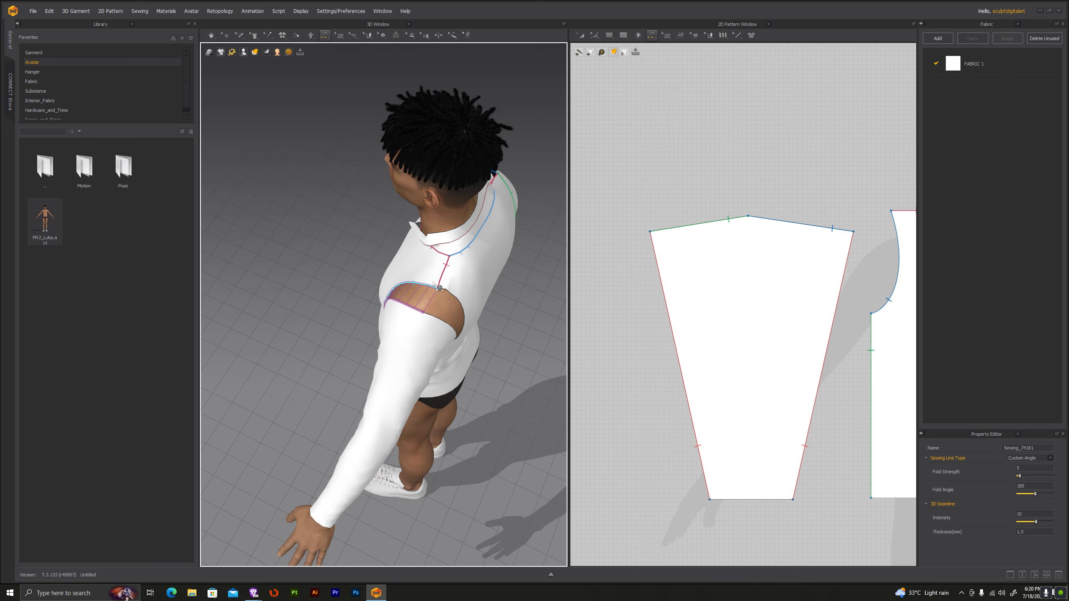
pyautogui.click(438, 288)
pyautogui.click(437, 322)
pyautogui.click(211, 35)
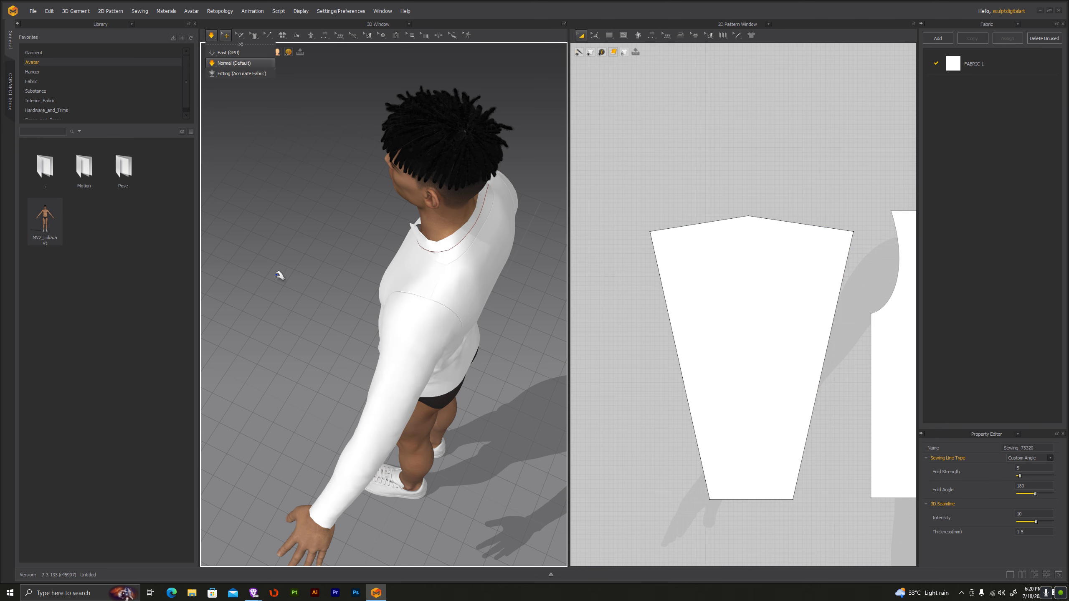
pyautogui.moveTo(277, 274); pyautogui.dragTo(348, 240, button='right')
pyautogui.scroll(3, 392, 173)
pyautogui.scroll(-3, 270, 187)
pyautogui.scroll(-3, 270, 186)
pyautogui.moveTo(259, 186)
pyautogui.mouseDown(button='right')
pyautogui.moveTo(276, 175)
pyautogui.moveTo(144, 256)
pyautogui.mouseUp(button='right')
pyautogui.scroll(3, 480, 209)
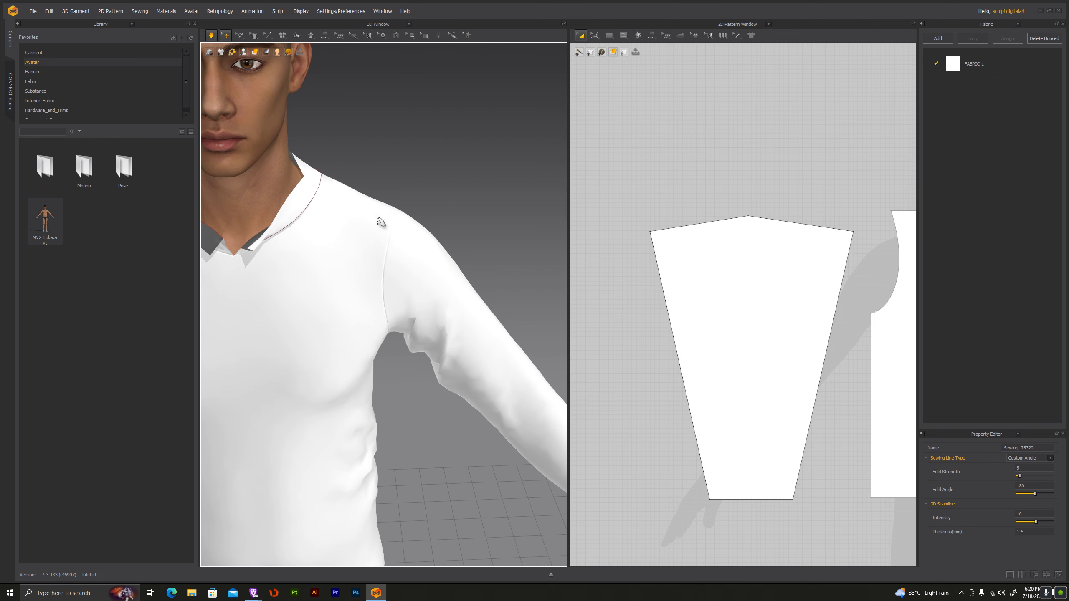
# Step: Drag the collar's centre and left end to start folding it down
pyautogui.scroll(2, 480, 209)
pyautogui.moveTo(397, 207)
pyautogui.mouseDown()
pyautogui.moveTo(382, 242)
pyautogui.moveTo(399, 217)
pyautogui.mouseUp()
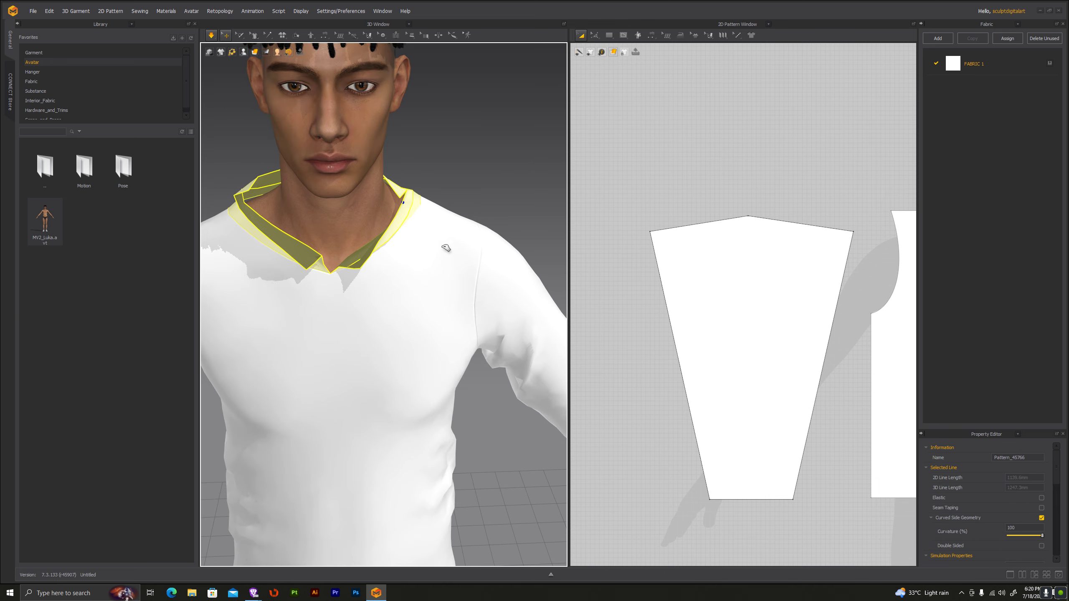
pyautogui.moveTo(456, 198)
pyautogui.mouseDown(button='right')
pyautogui.moveTo(415, 195)
pyautogui.moveTo(408, 219)
pyautogui.mouseUp(button='right')
pyautogui.moveTo(387, 231); pyautogui.dragTo(387, 234)
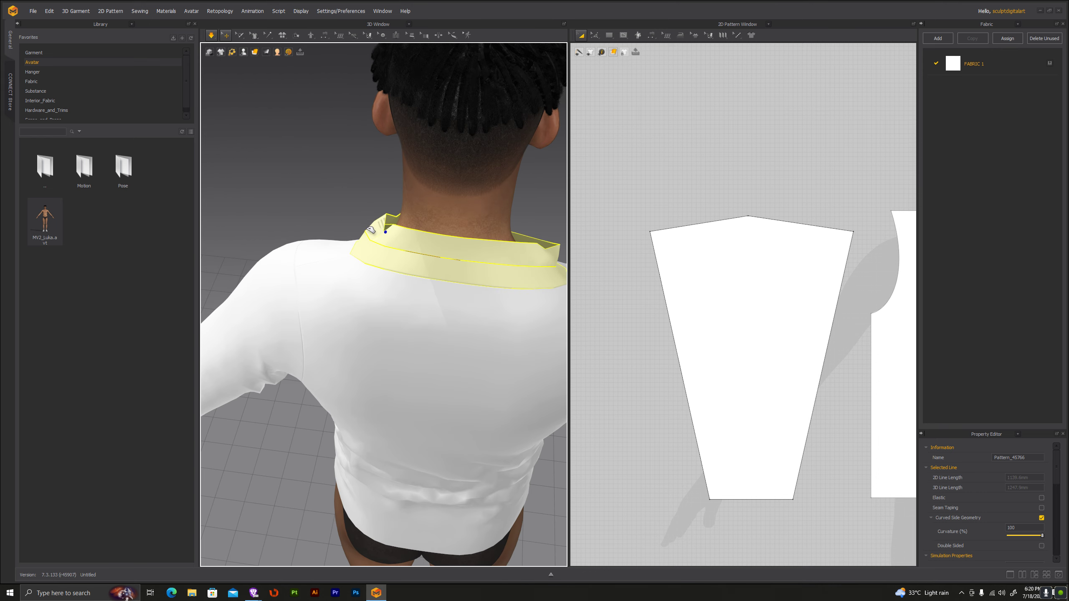
pyautogui.click(269, 265)
pyautogui.moveTo(418, 252); pyautogui.dragTo(343, 245, button='right')
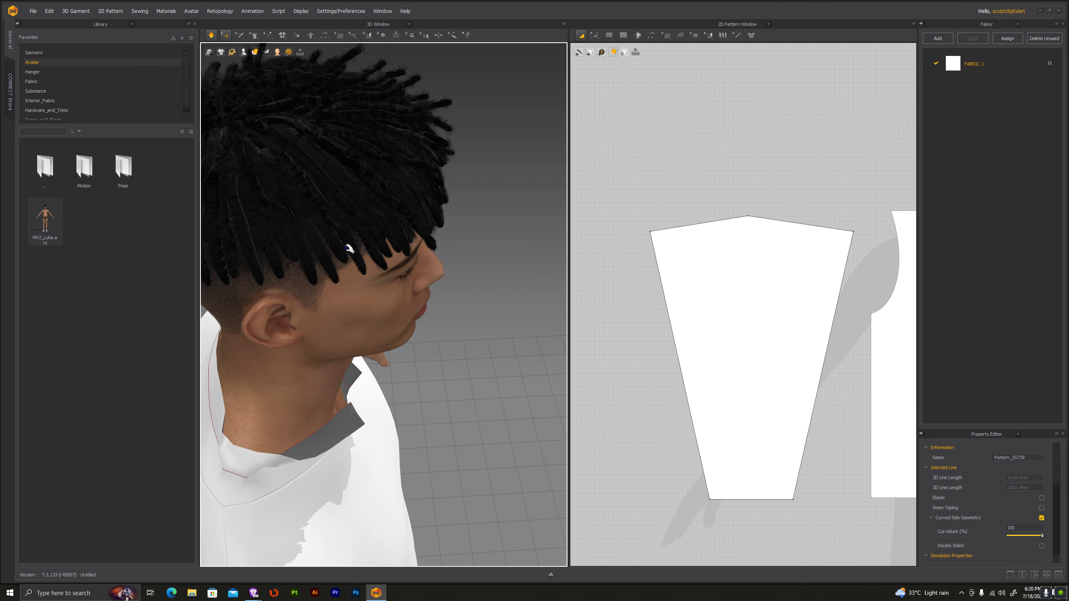
pyautogui.moveTo(362, 335)
pyautogui.mouseDown(button='right')
pyautogui.moveTo(418, 228)
pyautogui.moveTo(385, 244)
pyautogui.mouseUp(button='right')
# Step: Select the collar, check it from back and front, and fold its standing corner down
pyautogui.click(379, 233)
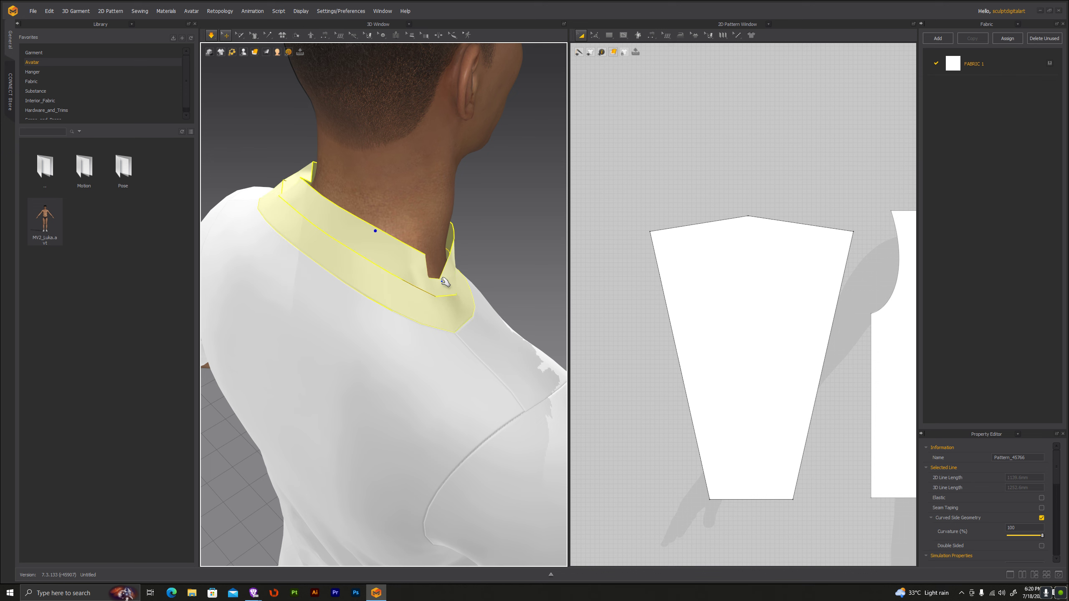
pyautogui.moveTo(412, 276); pyautogui.dragTo(500, 267, button='right')
pyautogui.moveTo(375, 239); pyautogui.dragTo(373, 250, button='right')
pyautogui.moveTo(474, 208)
pyautogui.mouseDown(button='right')
pyautogui.moveTo(461, 357)
pyautogui.moveTo(400, 303)
pyautogui.moveTo(448, 306)
pyautogui.moveTo(423, 354)
pyautogui.mouseUp(button='right')
pyautogui.scroll(2, 462, 357)
pyautogui.scroll(3, 414, 318)
pyautogui.scroll(-2, 423, 353)
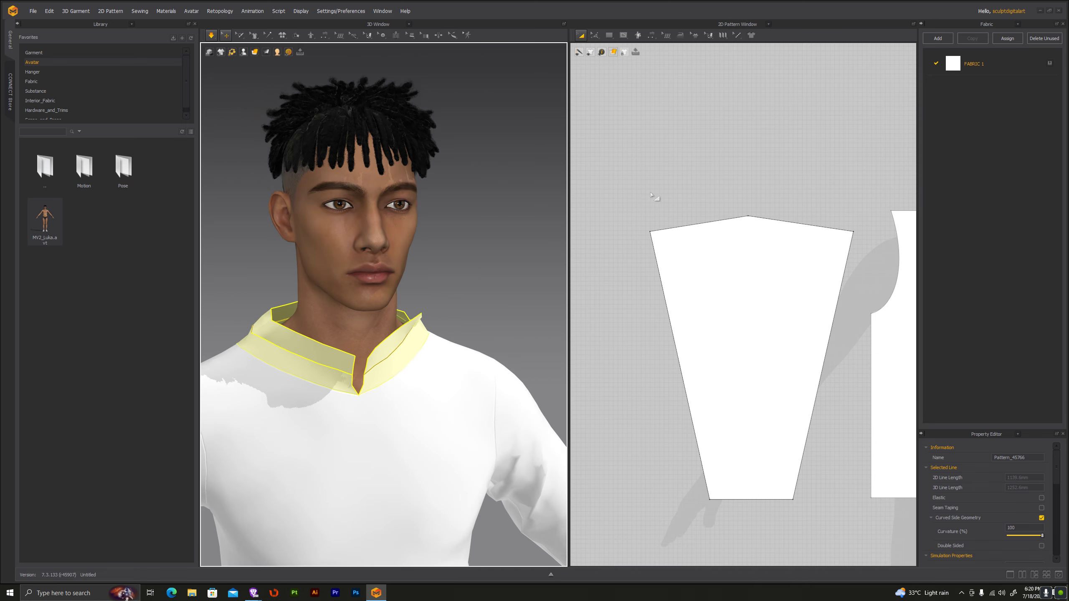
pyautogui.scroll(-2, 651, 198)
pyautogui.scroll(-2, 639, 232)
pyautogui.scroll(-2, 632, 252)
pyautogui.scroll(-1, 621, 278)
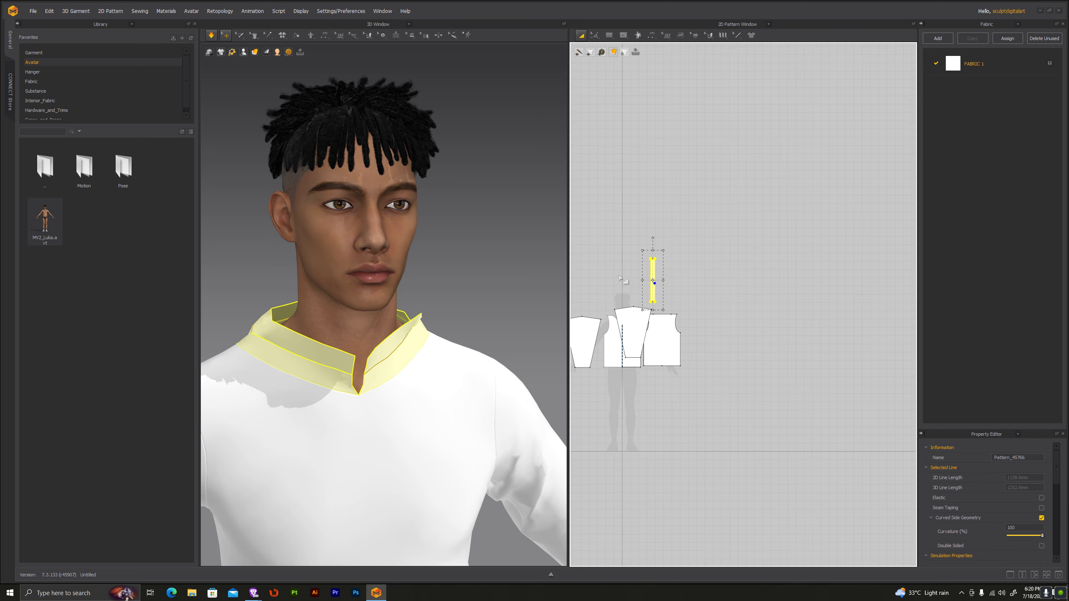
pyautogui.scroll(4, 621, 280)
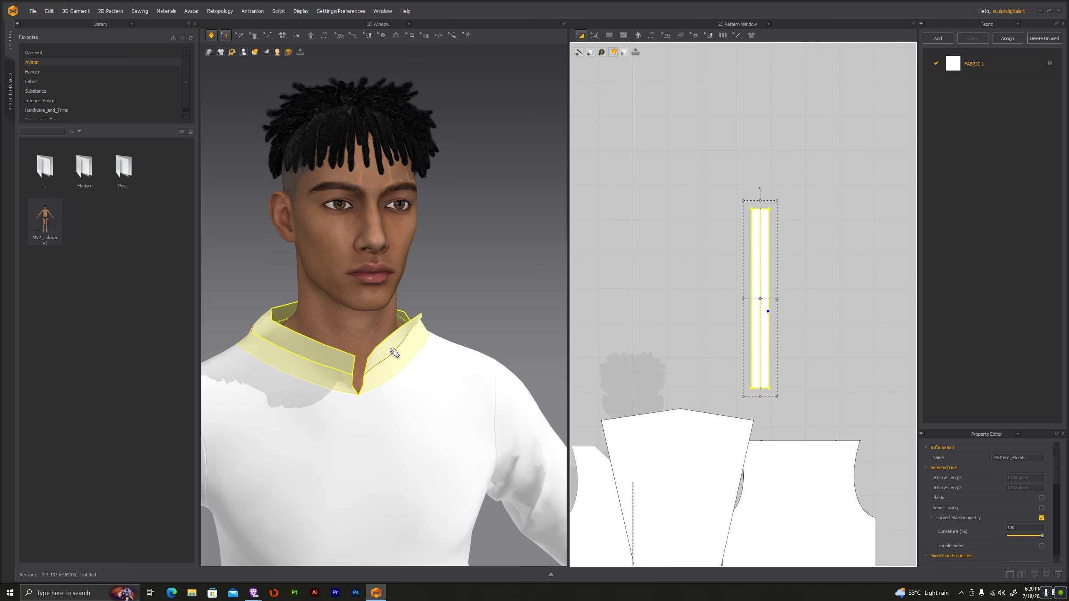
pyautogui.moveTo(387, 344); pyautogui.dragTo(322, 411)
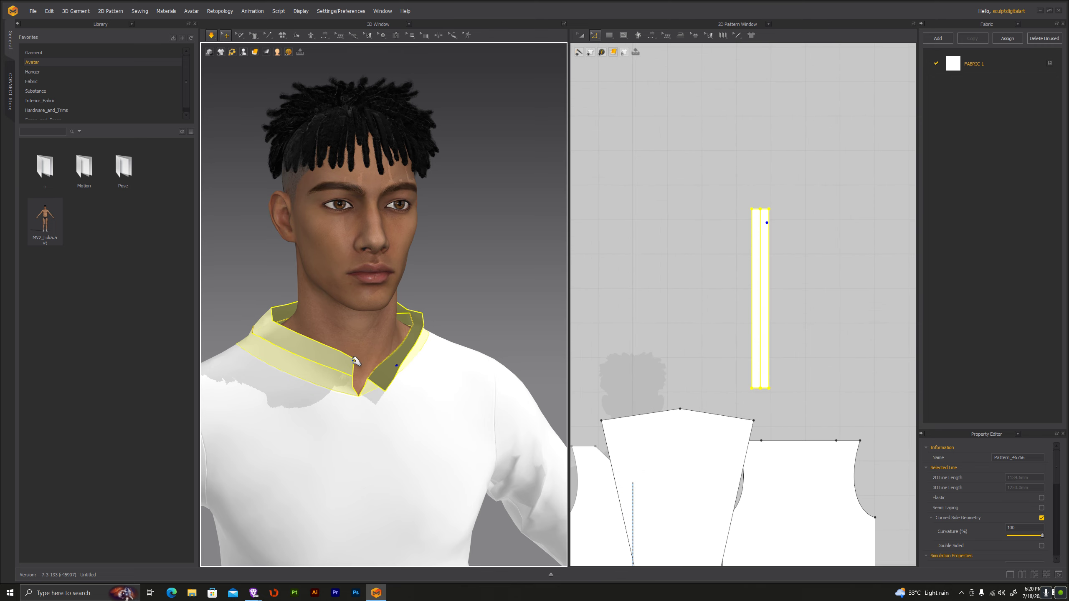
# Step: Pull the collar fold at the side of the neck outward to re-drape it
pyautogui.moveTo(322, 411); pyautogui.dragTo(482, 369, button='right')
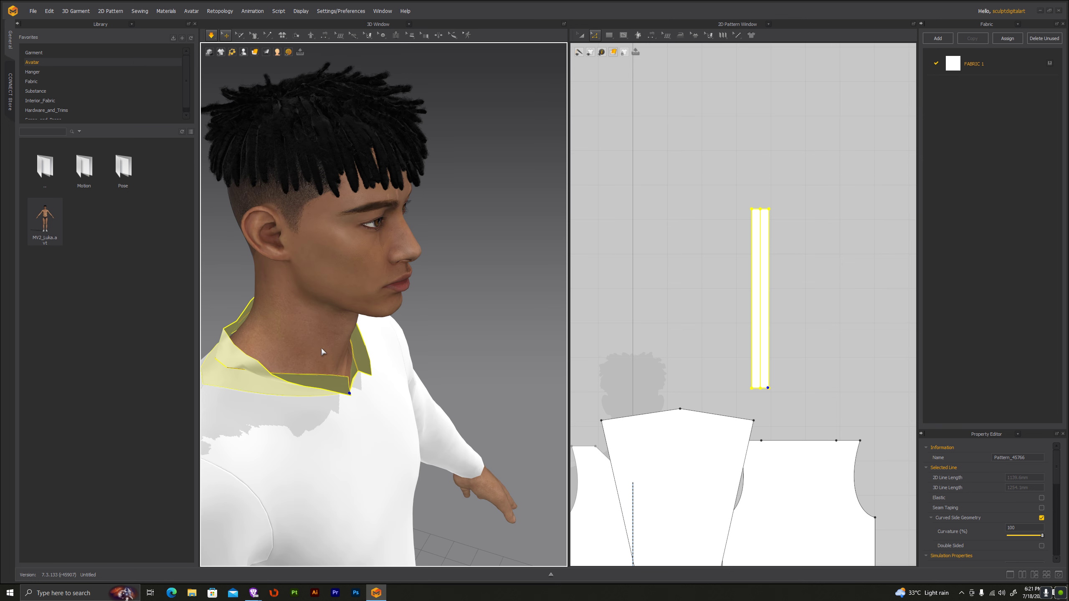
pyautogui.scroll(2, 481, 368)
pyautogui.scroll(2, 482, 369)
pyautogui.moveTo(481, 368); pyautogui.dragTo(552, 316, button='middle')
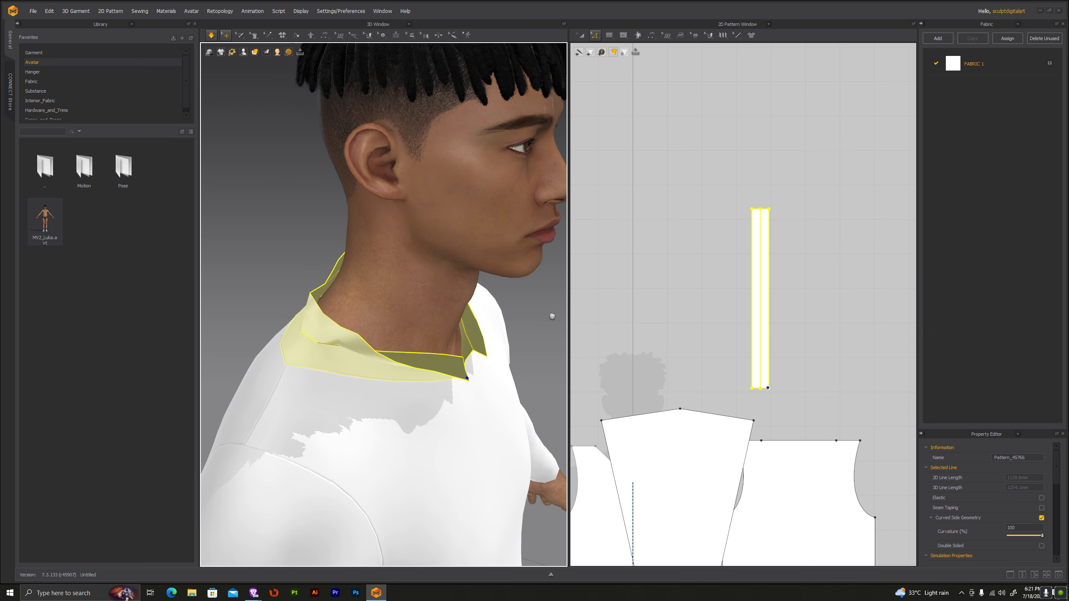
pyautogui.click(363, 336)
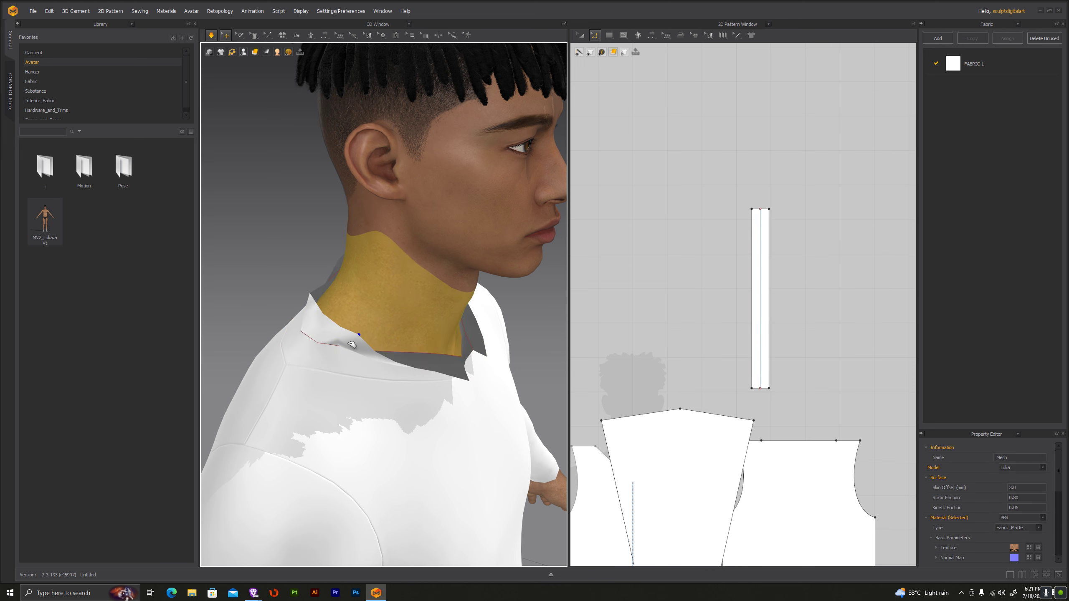
pyautogui.click(352, 342)
pyautogui.moveTo(358, 336); pyautogui.dragTo(373, 353)
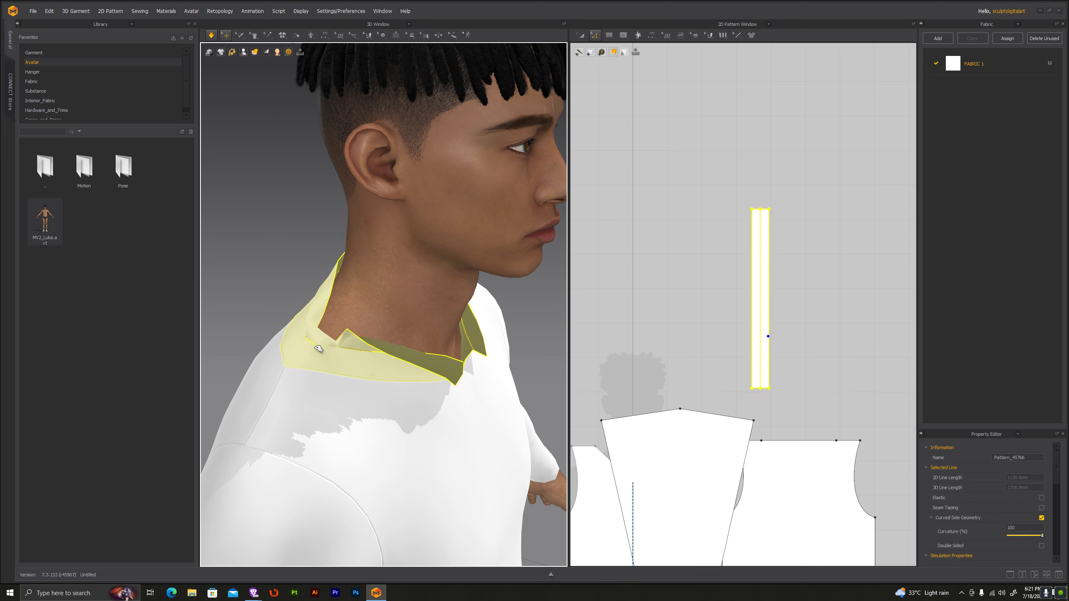
pyautogui.moveTo(373, 354); pyautogui.dragTo(299, 356)
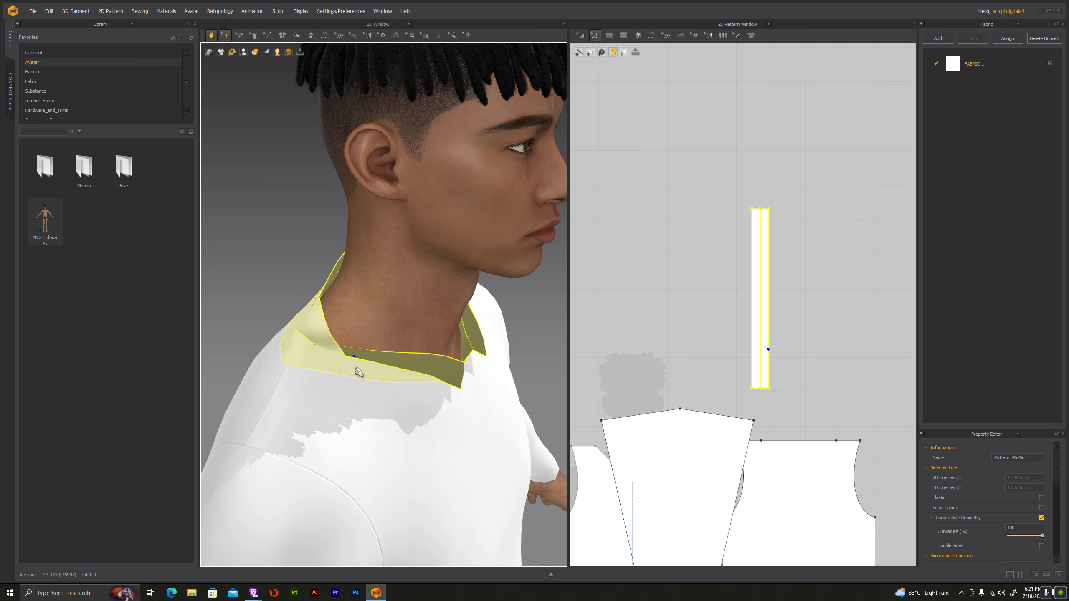
# Step: Refold the collar at the front of the neck so it wraps down around it
pyautogui.moveTo(358, 345)
pyautogui.mouseDown(button='right')
pyautogui.moveTo(359, 381)
pyautogui.moveTo(546, 370)
pyautogui.mouseUp(button='right')
pyautogui.scroll(-5, 359, 385)
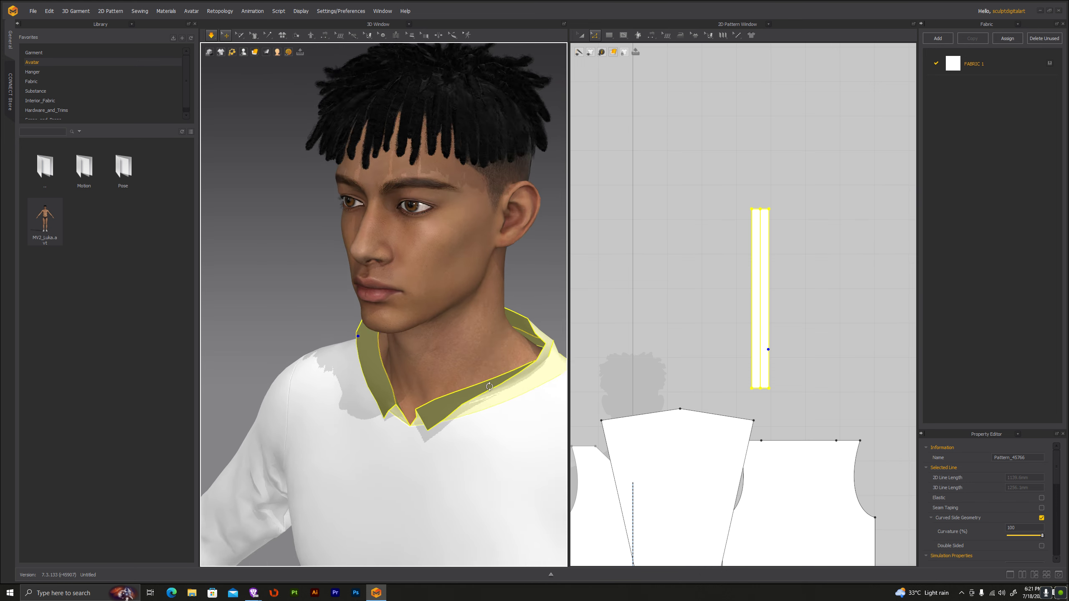
pyautogui.click(541, 359)
pyautogui.moveTo(541, 359)
pyautogui.mouseDown(button='right')
pyautogui.moveTo(455, 420)
pyautogui.moveTo(501, 405)
pyautogui.moveTo(486, 391)
pyautogui.mouseUp(button='right')
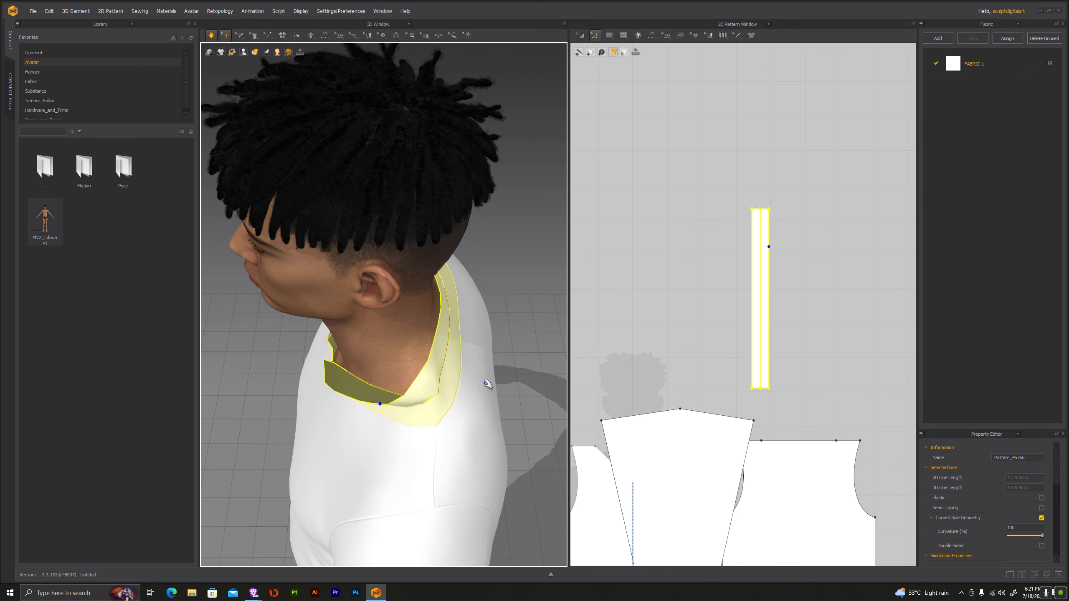
pyautogui.moveTo(431, 355); pyautogui.dragTo(443, 408)
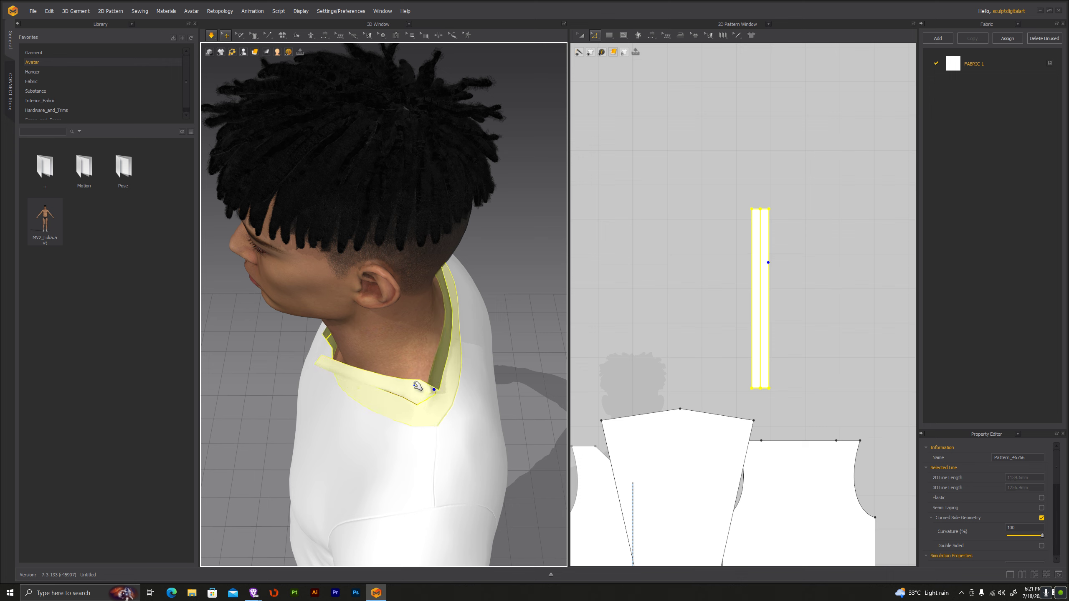
pyautogui.moveTo(421, 406); pyautogui.dragTo(331, 358)
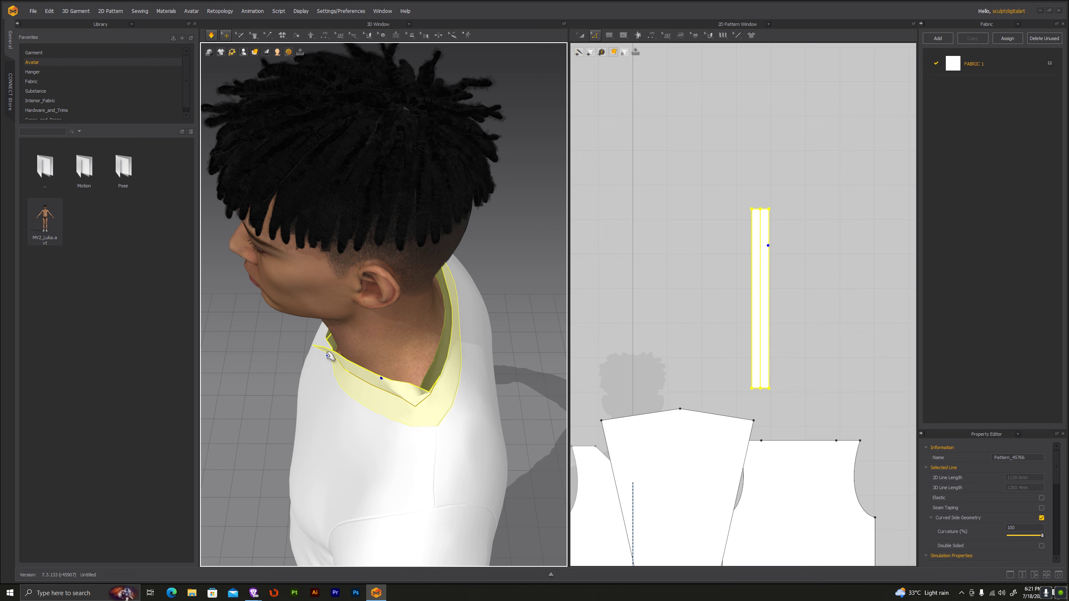
pyautogui.moveTo(331, 352); pyautogui.dragTo(521, 340, button='right')
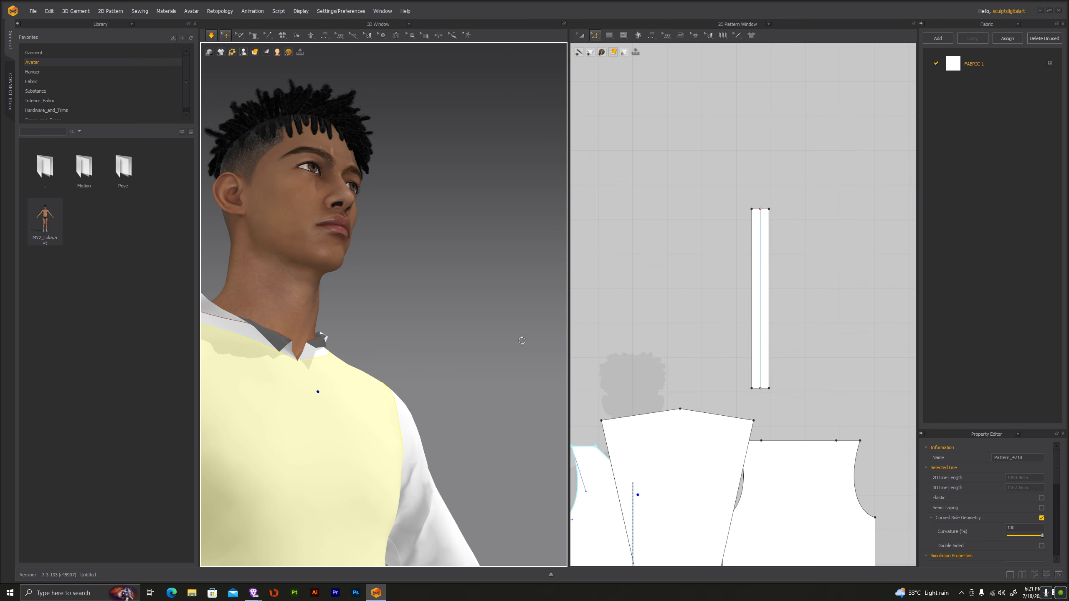
# Step: Reframe the 3D view on the avatar's torso from the front
pyautogui.scroll(-3, 421, 349)
pyautogui.scroll(-3, 446, 320)
pyautogui.scroll(-2, 472, 320)
pyautogui.moveTo(502, 324); pyautogui.dragTo(458, 358, button='right')
pyautogui.moveTo(458, 358); pyautogui.dragTo(496, 282, button='middle')
pyautogui.click(481, 436)
pyautogui.moveTo(491, 417)
pyautogui.mouseDown(button='middle')
pyautogui.moveTo(481, 490)
pyautogui.moveTo(462, 259)
pyautogui.moveTo(477, 302)
pyautogui.mouseUp(button='middle')
pyautogui.scroll(3, 479, 484)
pyautogui.moveTo(845, 358); pyautogui.dragTo(853, 172, button='middle')
pyautogui.scroll(-2, 852, 173)
pyautogui.scroll(-3, 853, 172)
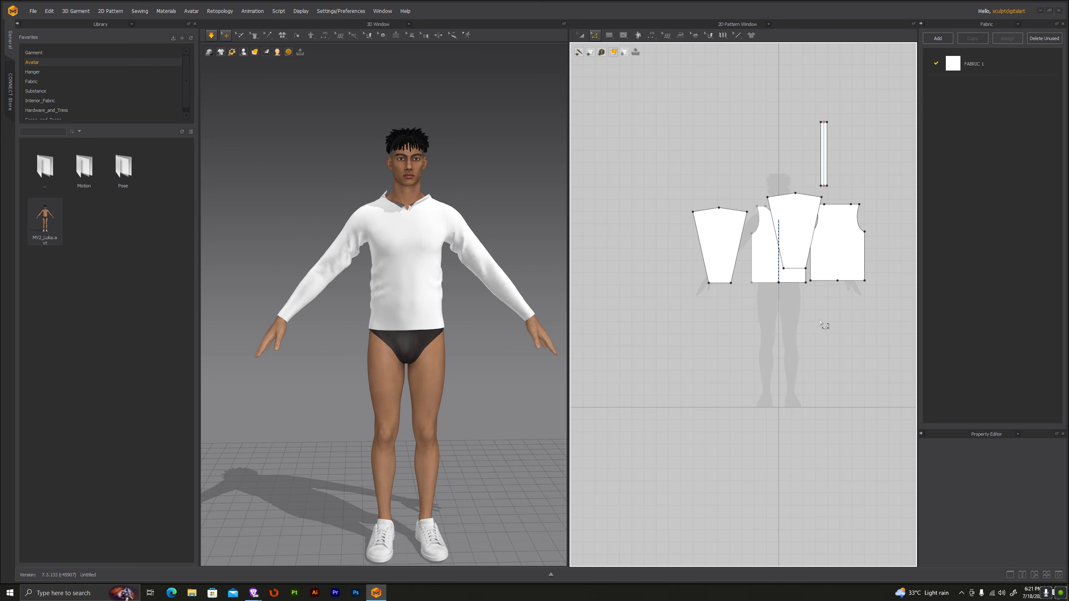
# Step: Move the second sleeve piece to the right of the back piece with Select/Move (A)
pyautogui.moveTo(815, 334); pyautogui.dragTo(781, 346, button='middle')
pyautogui.click(756, 226)
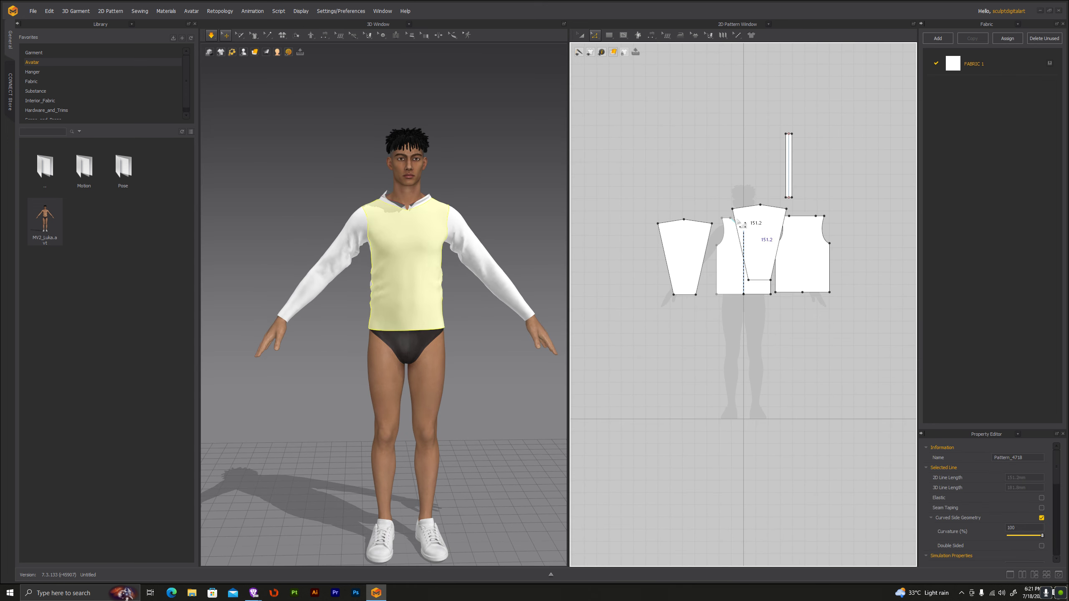
pyautogui.press('a')
pyautogui.click(820, 197)
pyautogui.moveTo(766, 236); pyautogui.dragTo(870, 249)
pyautogui.click(825, 324)
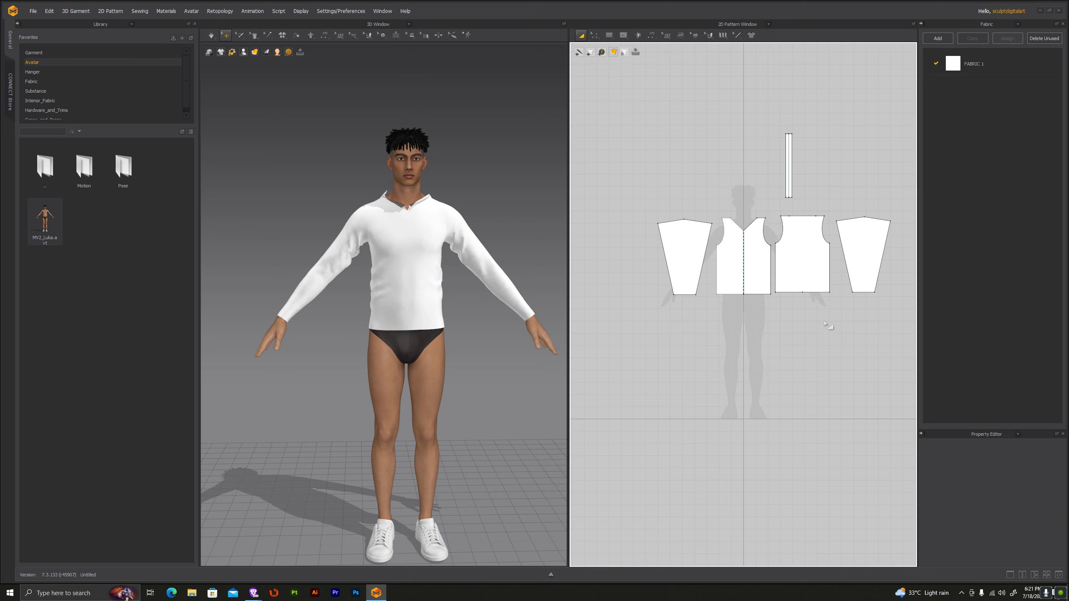
# Step: Marquee-select all pattern pieces and shift them to the right
pyautogui.scroll(-5, 748, 378)
pyautogui.moveTo(897, 369); pyautogui.dragTo(658, 227)
pyautogui.moveTo(760, 333); pyautogui.dragTo(858, 331)
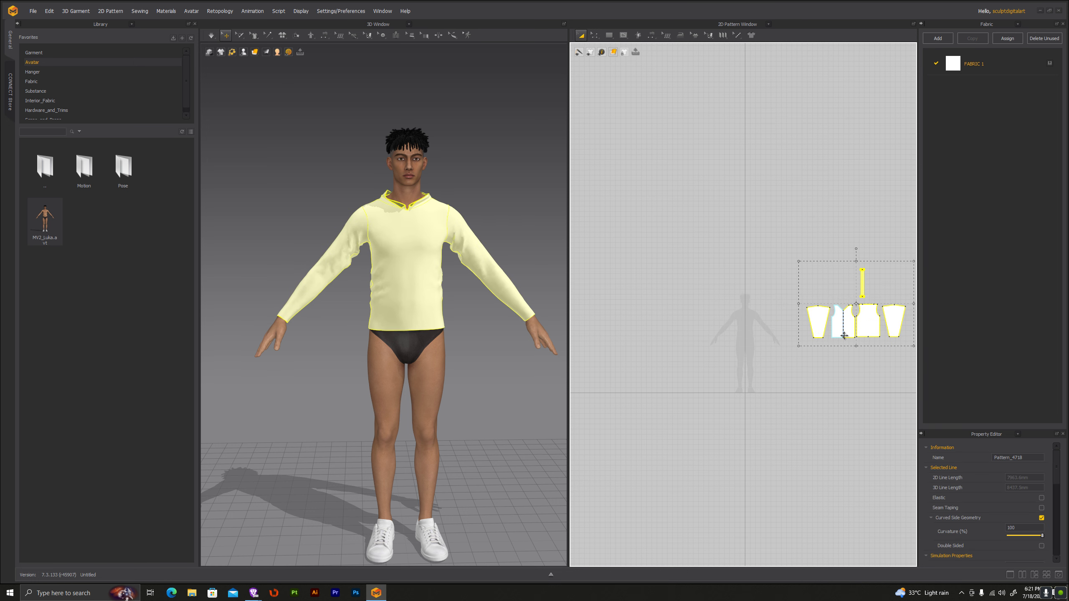
pyautogui.scroll(5, 702, 367)
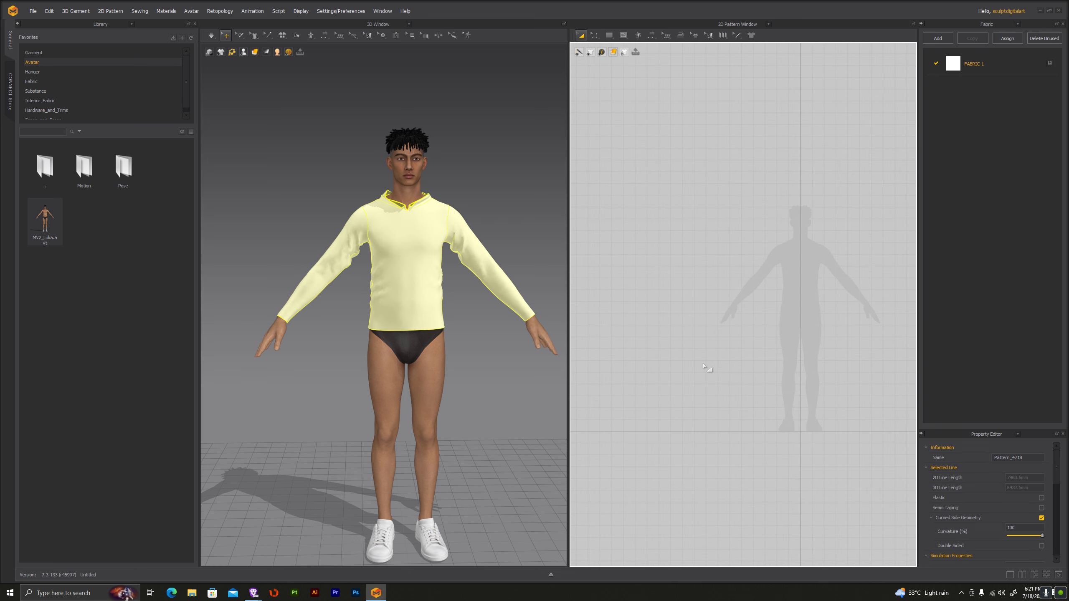
pyautogui.hotkey('alt', 'Tab')
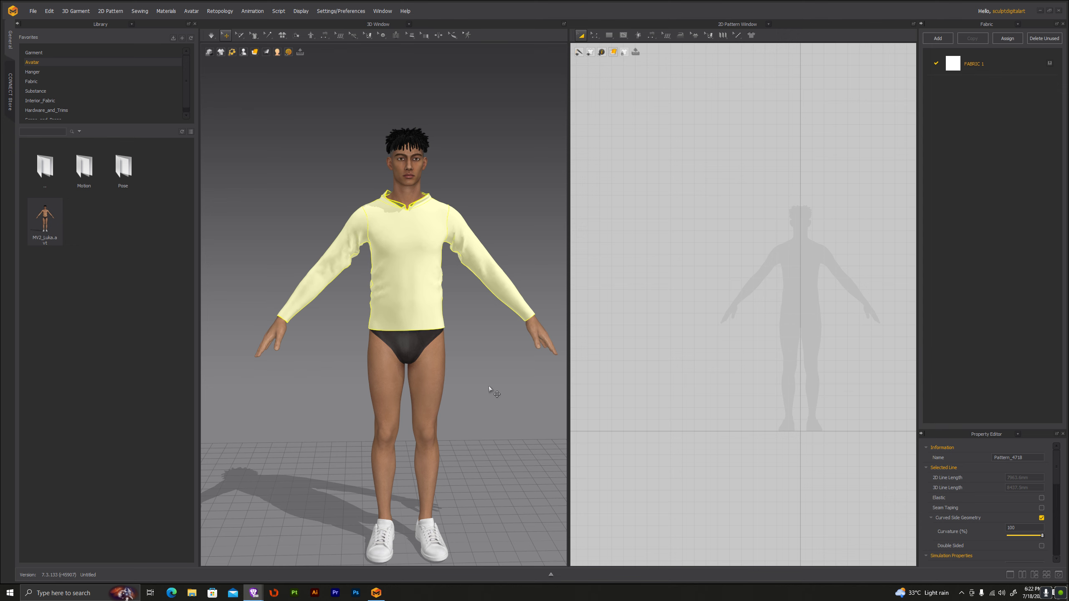
# Step: Zoom the 3D view and choose the Rectangle pattern tool
pyautogui.scroll(2, 469, 337)
pyautogui.scroll(2, 416, 315)
pyautogui.scroll(2, 431, 324)
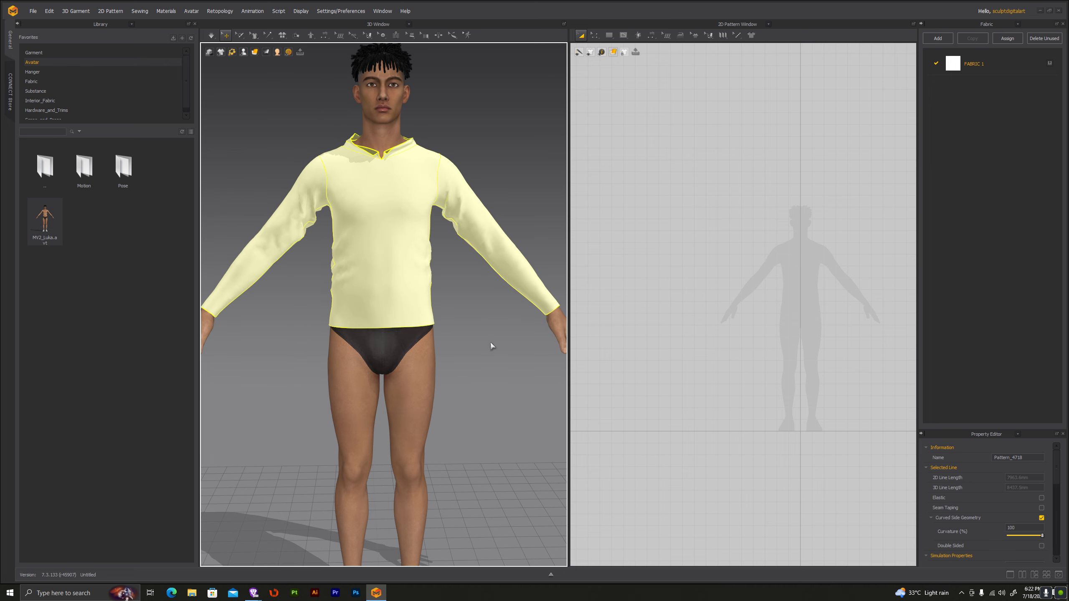
pyautogui.click(648, 38)
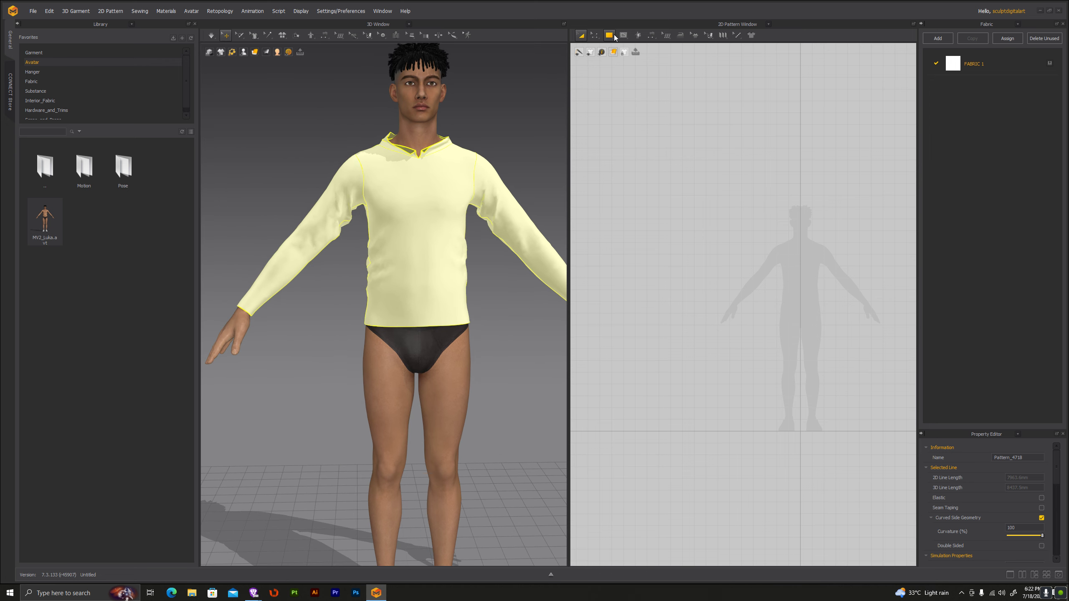
pyautogui.click(627, 62)
pyautogui.scroll(3, 685, 267)
pyautogui.scroll(3, 693, 268)
# Step: Pan the 2D pattern view over the avatar silhouette and start a thin rectangle across the waist
pyautogui.moveTo(693, 267); pyautogui.dragTo(676, 231, button='right')
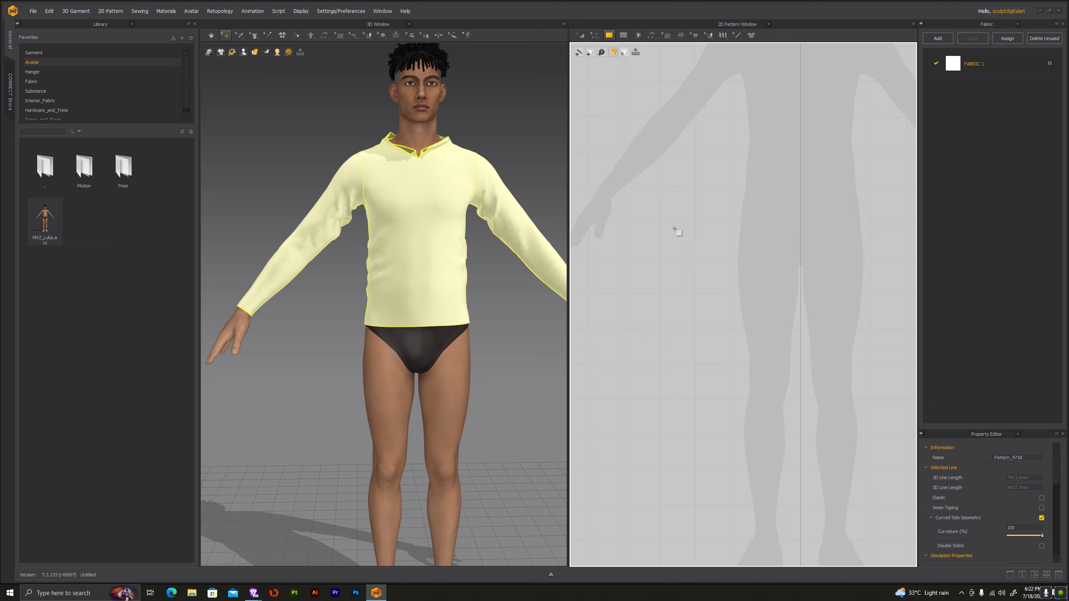
pyautogui.moveTo(678, 229); pyautogui.dragTo(651, 217, button='right')
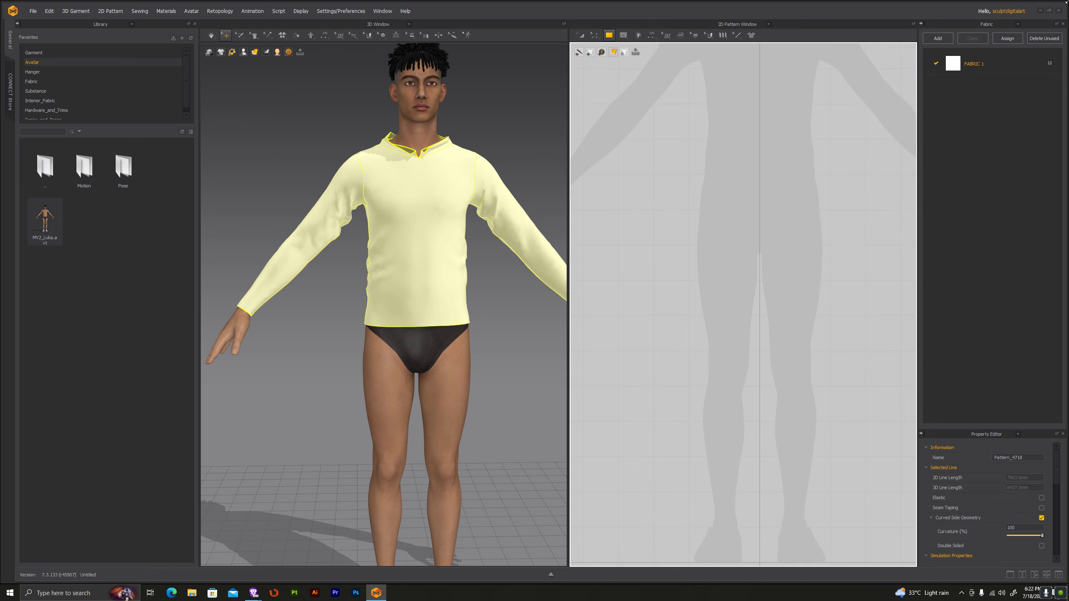
pyautogui.hotkey('alt', 'Tab')
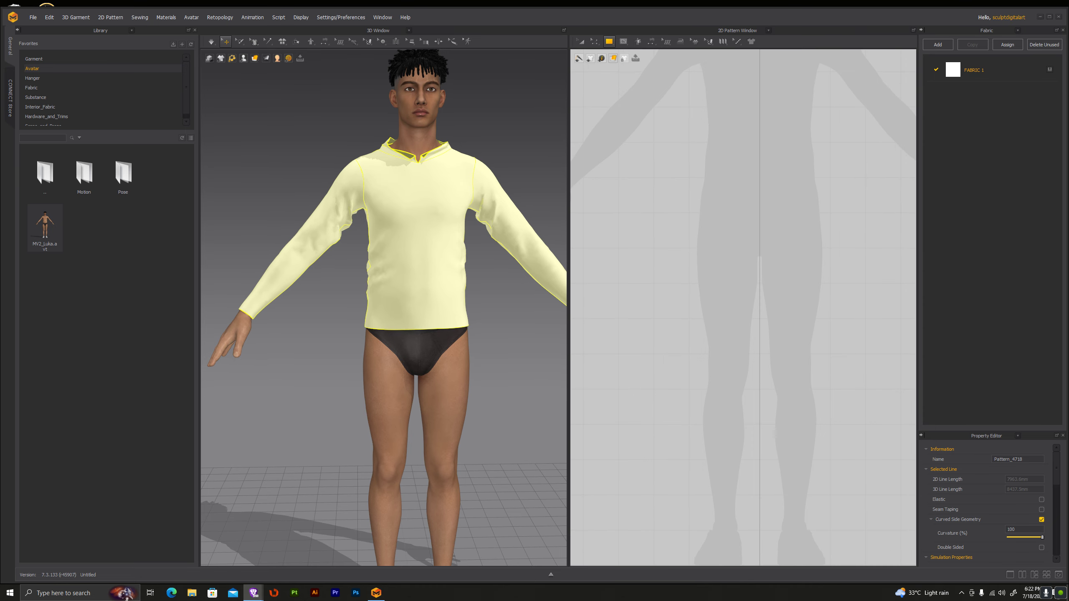
pyautogui.click(675, 342)
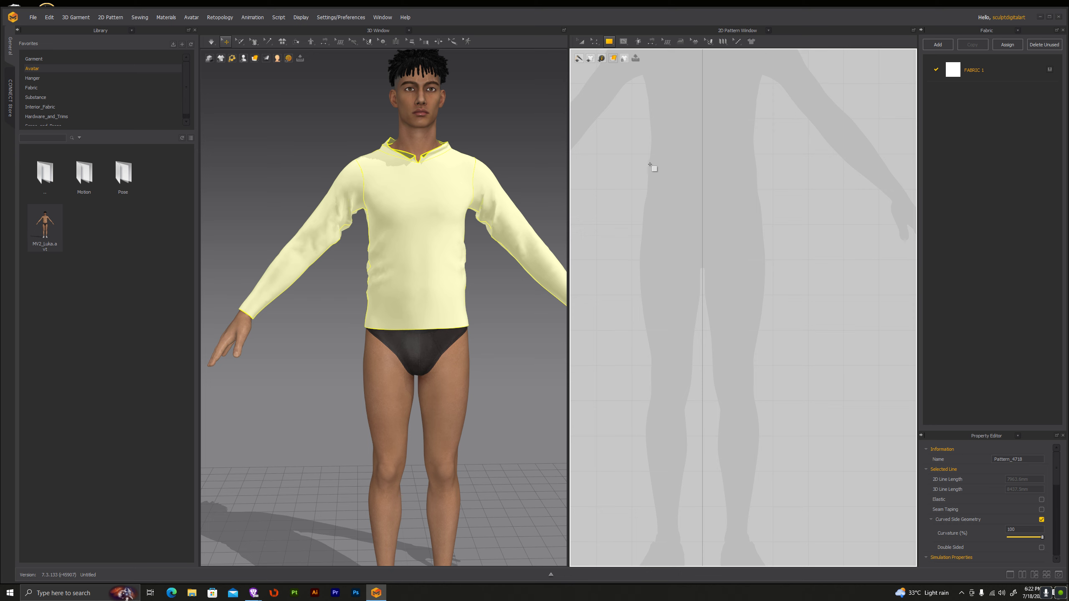
pyautogui.moveTo(648, 164); pyautogui.dragTo(751, 170)
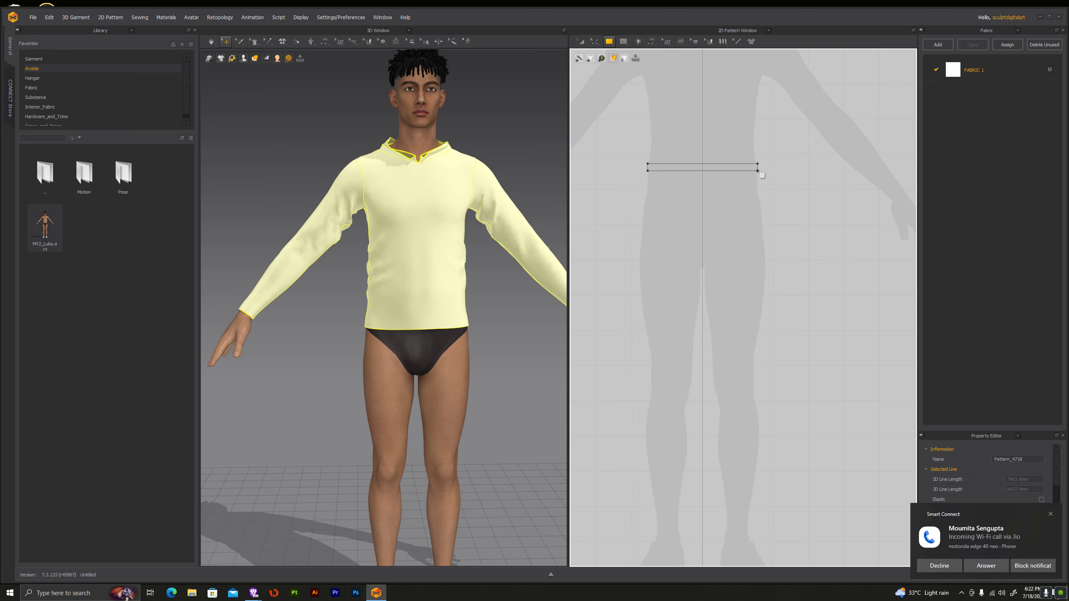
pyautogui.moveTo(751, 170); pyautogui.dragTo(758, 177)
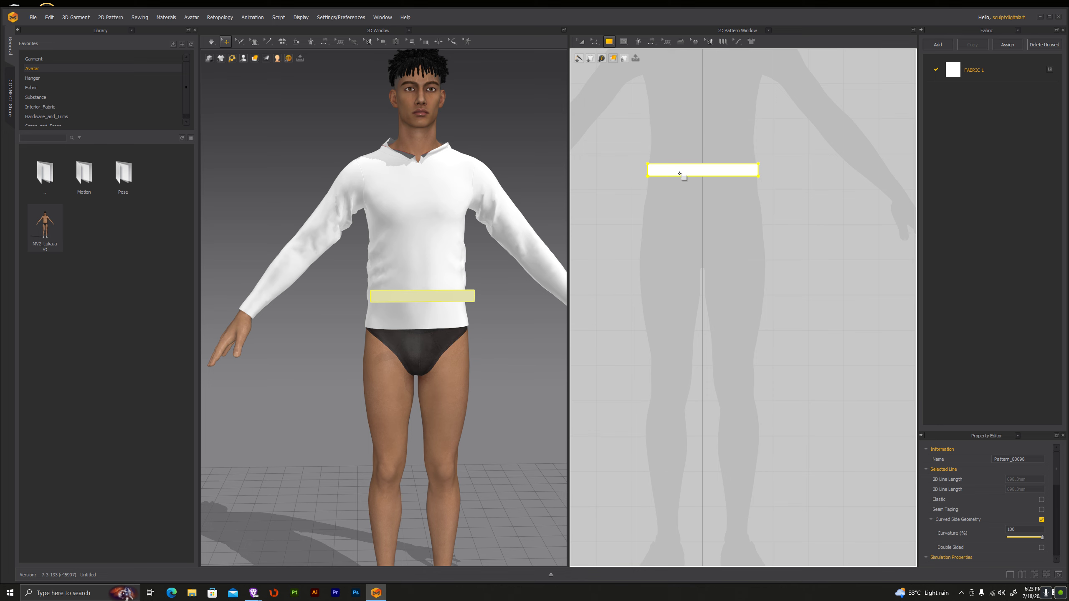
pyautogui.scroll(4, 682, 175)
pyautogui.scroll(-2, 682, 179)
pyautogui.scroll(3, 653, 139)
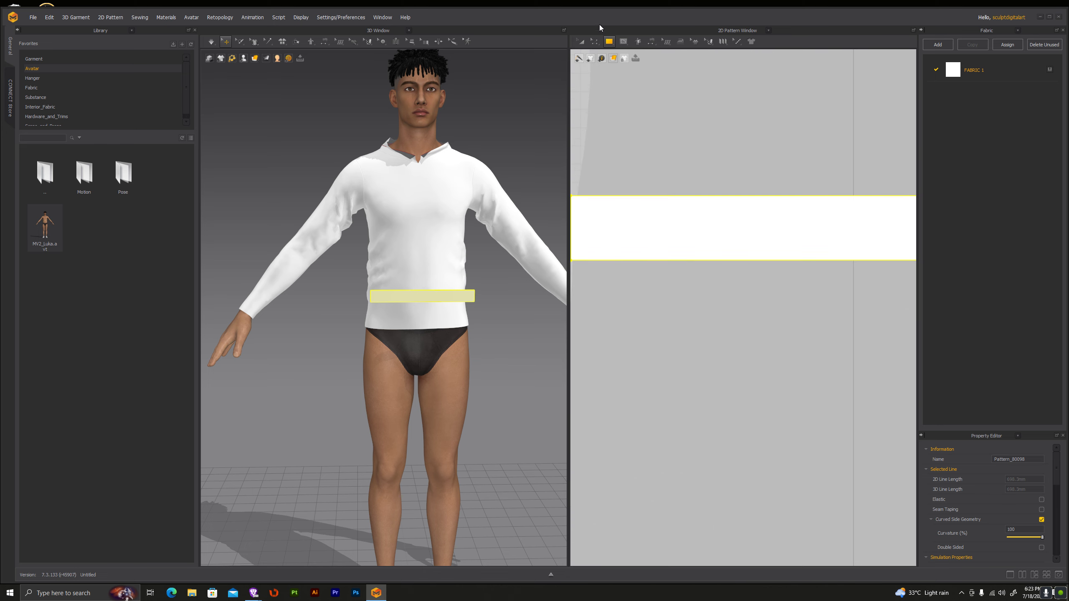
pyautogui.click(594, 41)
pyautogui.click(613, 70)
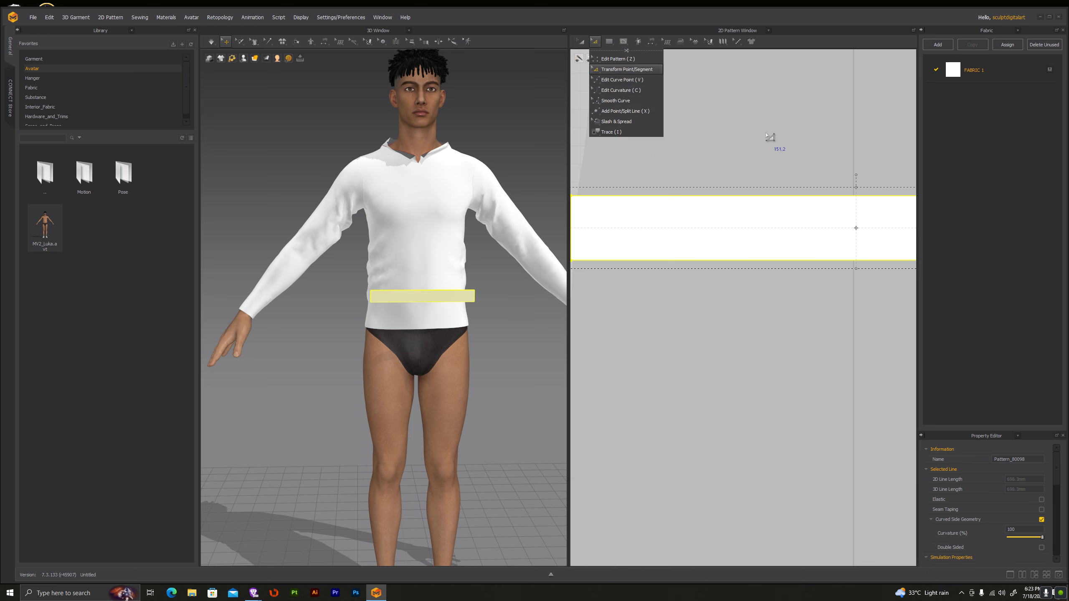
pyautogui.click(768, 138)
pyautogui.click(779, 261)
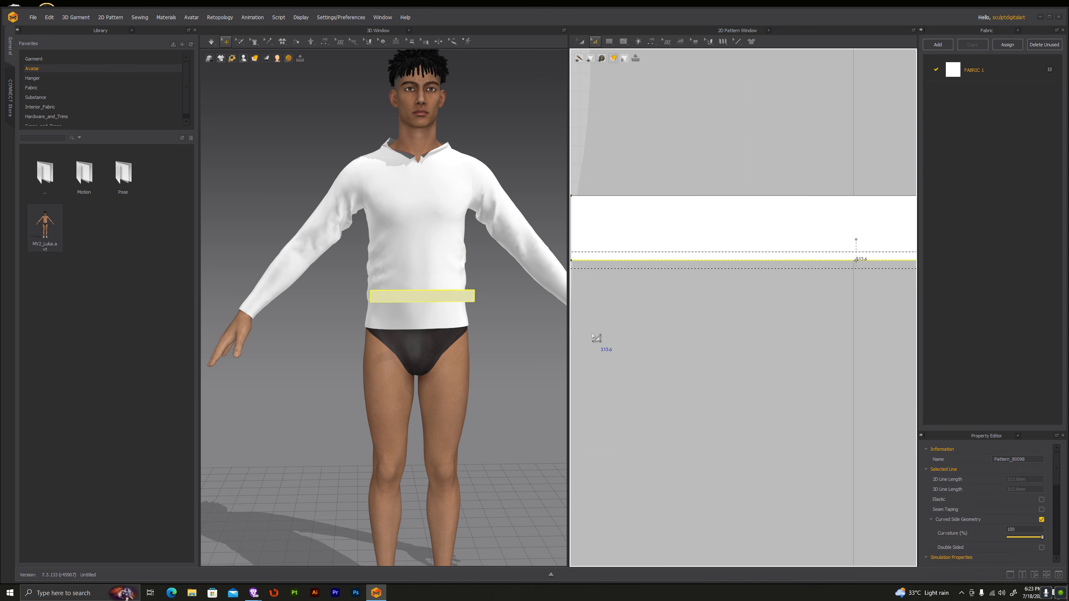
pyautogui.scroll(2, 666, 317)
pyautogui.scroll(-2, 667, 317)
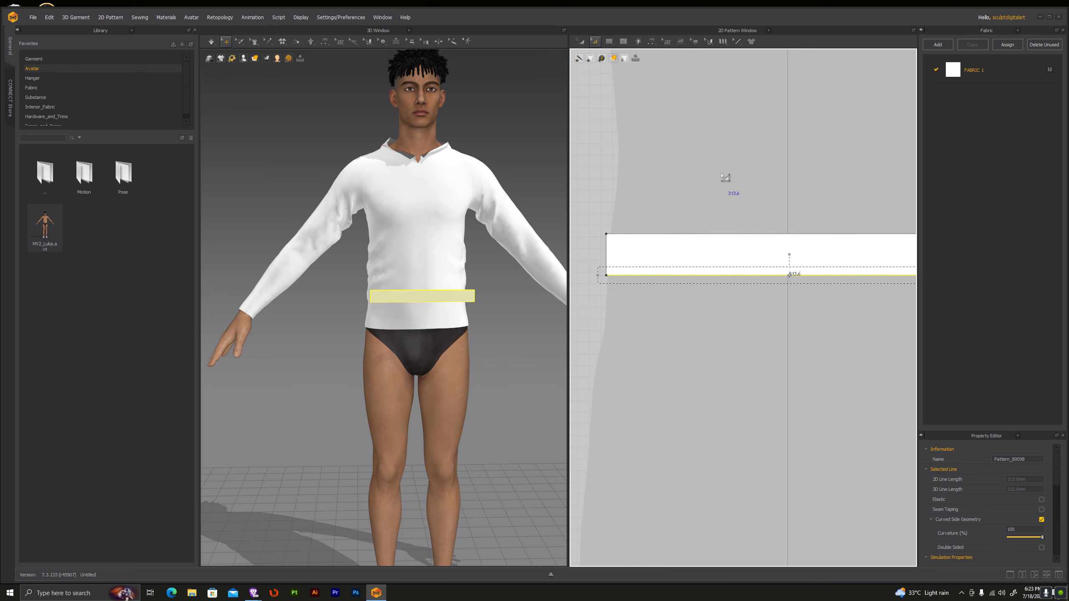
pyautogui.click(581, 41)
pyautogui.click(769, 241)
pyautogui.press('Delete')
pyautogui.scroll(-2, 768, 241)
pyautogui.scroll(-2, 749, 270)
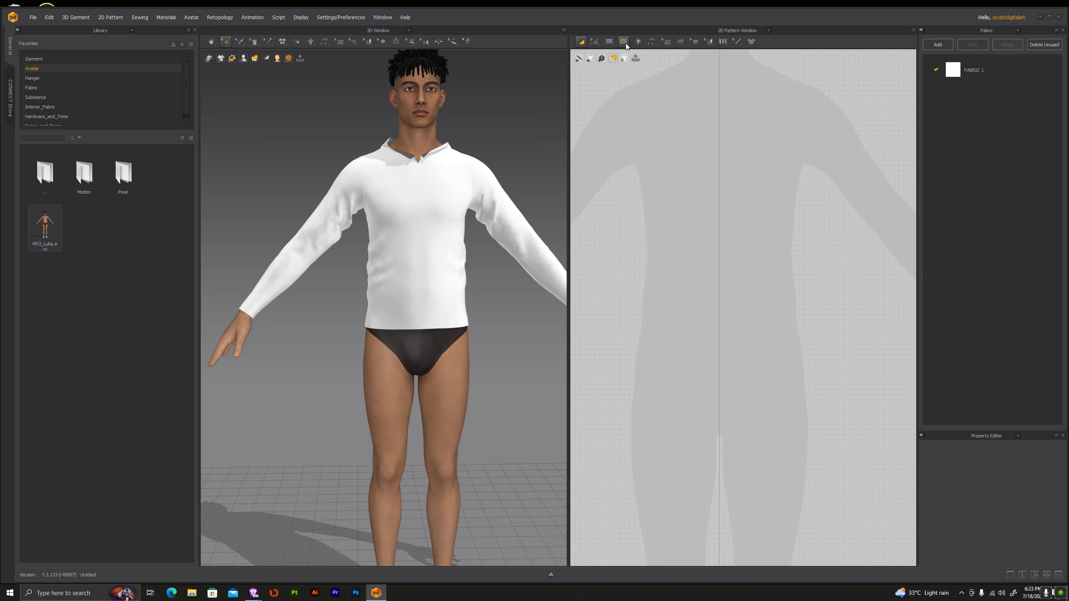
# Step: Create a 600 × 50 mm rectangle pattern piece in the 2D window
pyautogui.click(608, 42)
pyautogui.click(621, 64)
pyautogui.click(729, 355)
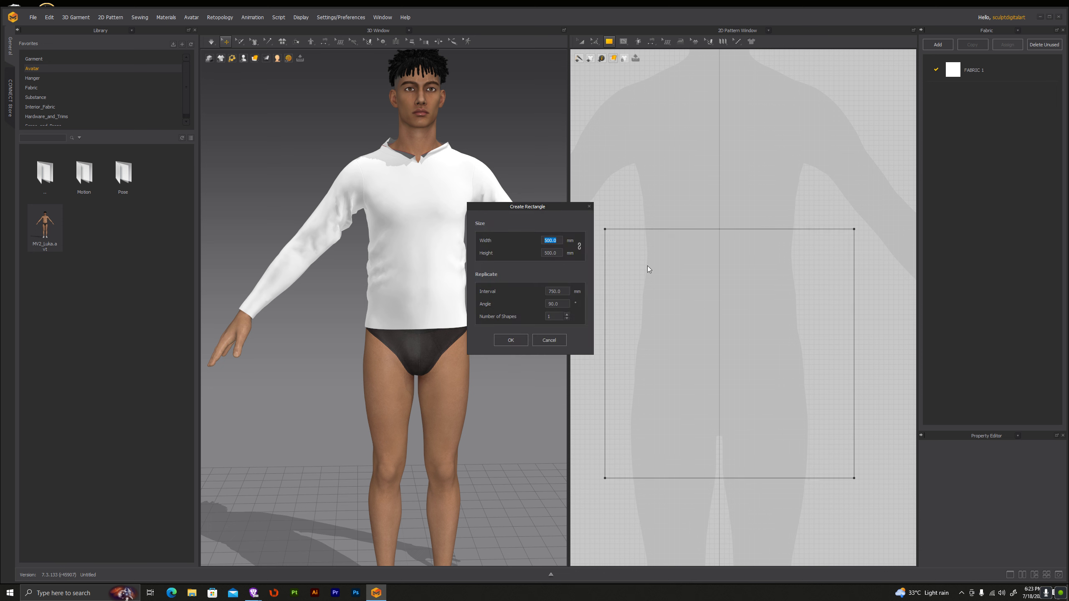
pyautogui.write('600')
pyautogui.press('Tab')
pyautogui.write('50')
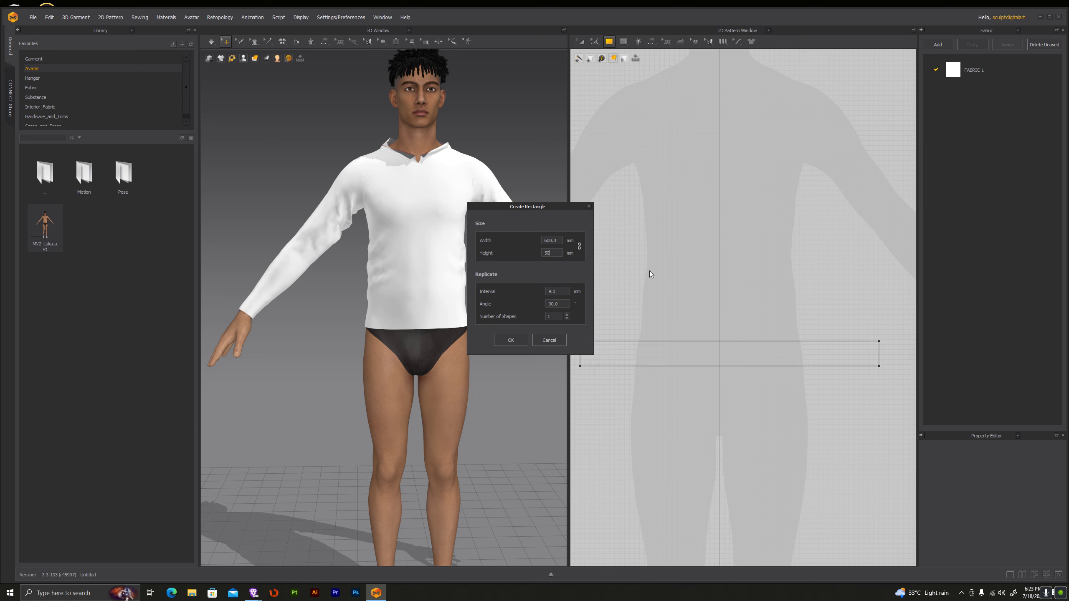
pyautogui.click(511, 340)
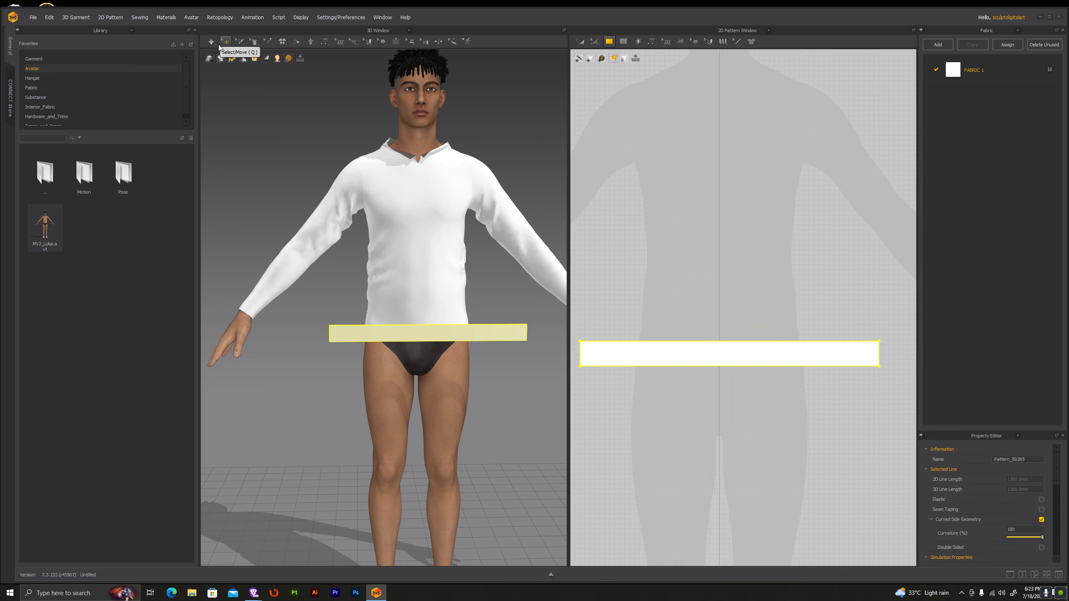
# Step: Move the new strip higher in the layout so it hangs at the avatar's hips
pyautogui.click(582, 41)
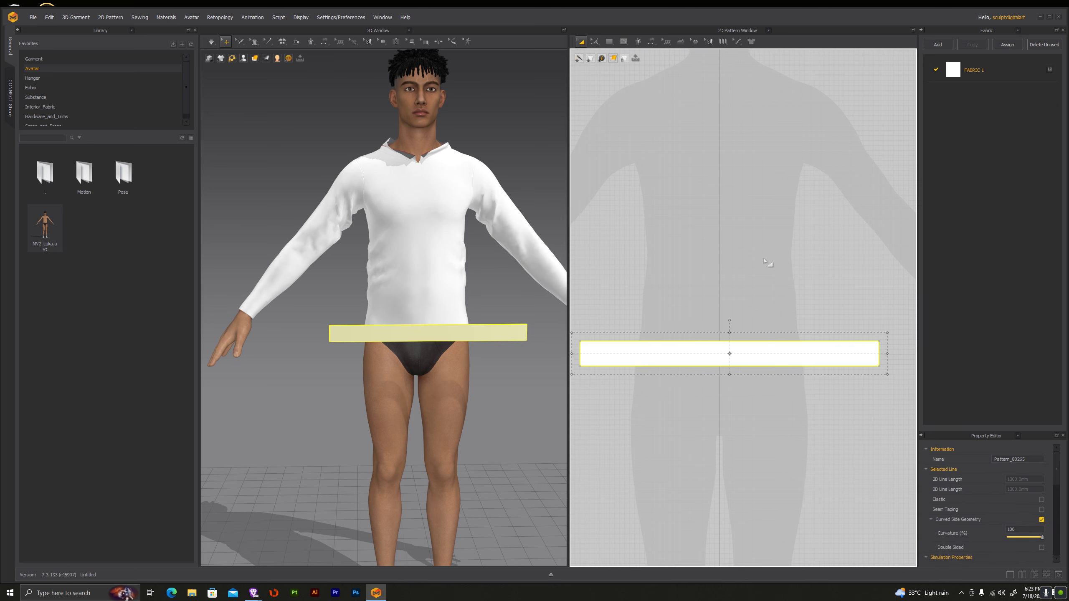
pyautogui.moveTo(785, 356); pyautogui.dragTo(779, 288)
pyautogui.moveTo(484, 301)
pyautogui.mouseDown(button='right')
pyautogui.moveTo(452, 302)
pyautogui.moveTo(353, 160)
pyautogui.mouseUp(button='right')
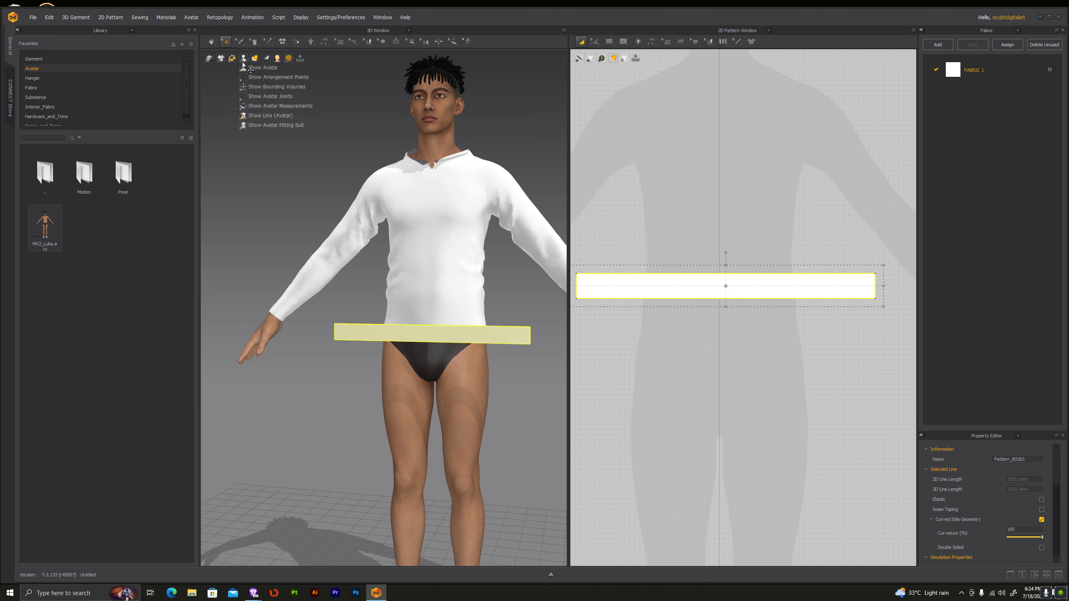
# Step: Snap the strip to the avatar's waist arrangement point
pyautogui.hotkey('shift', 'f')
pyautogui.click(425, 299)
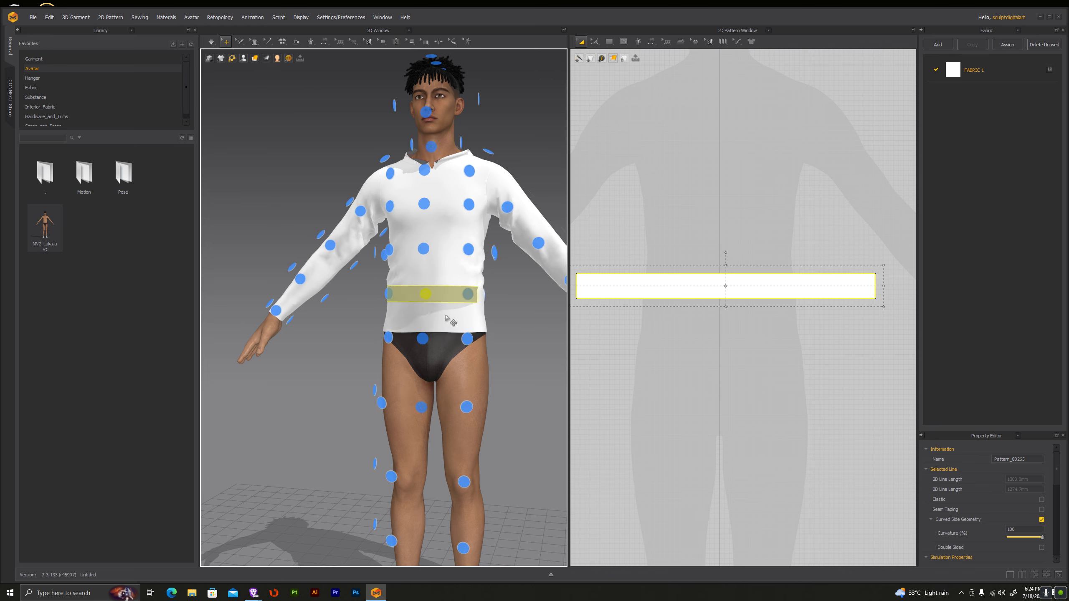
pyautogui.moveTo(425, 299); pyautogui.dragTo(274, 325, button='right')
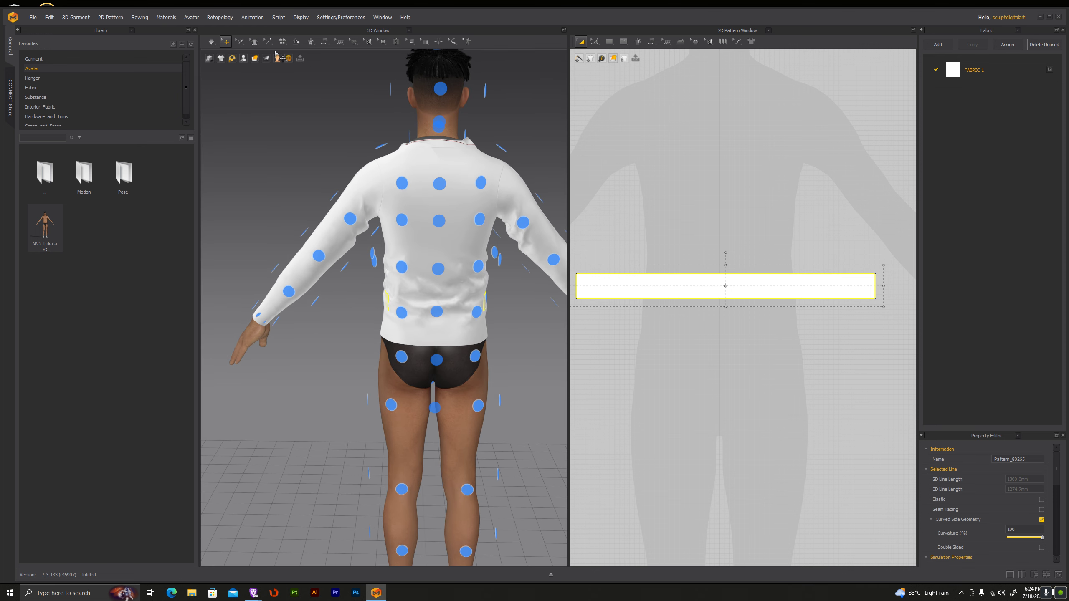
# Step: Sew the strip's two short ends together with Segment Sewing
pyautogui.click(324, 41)
pyautogui.click(345, 70)
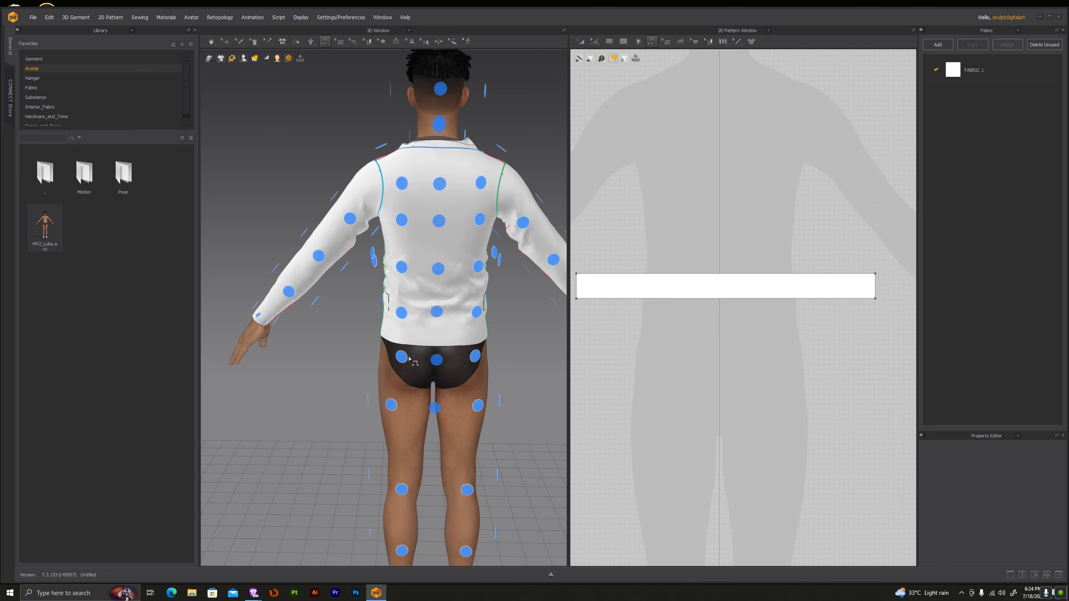
pyautogui.scroll(2, 393, 298)
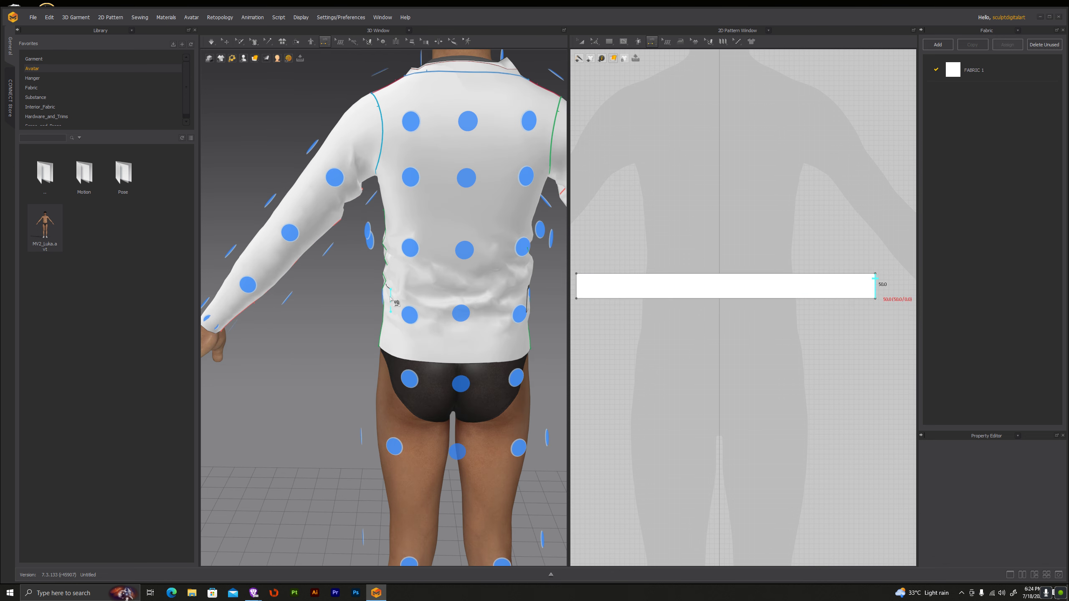
pyautogui.click(393, 300)
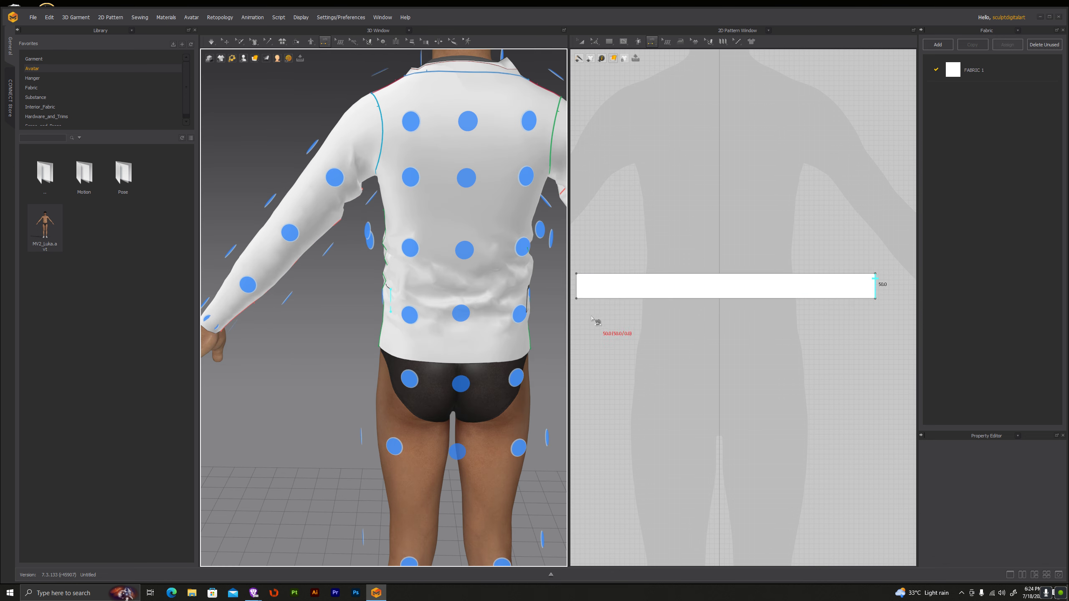
pyautogui.click(529, 300)
pyautogui.click(528, 297)
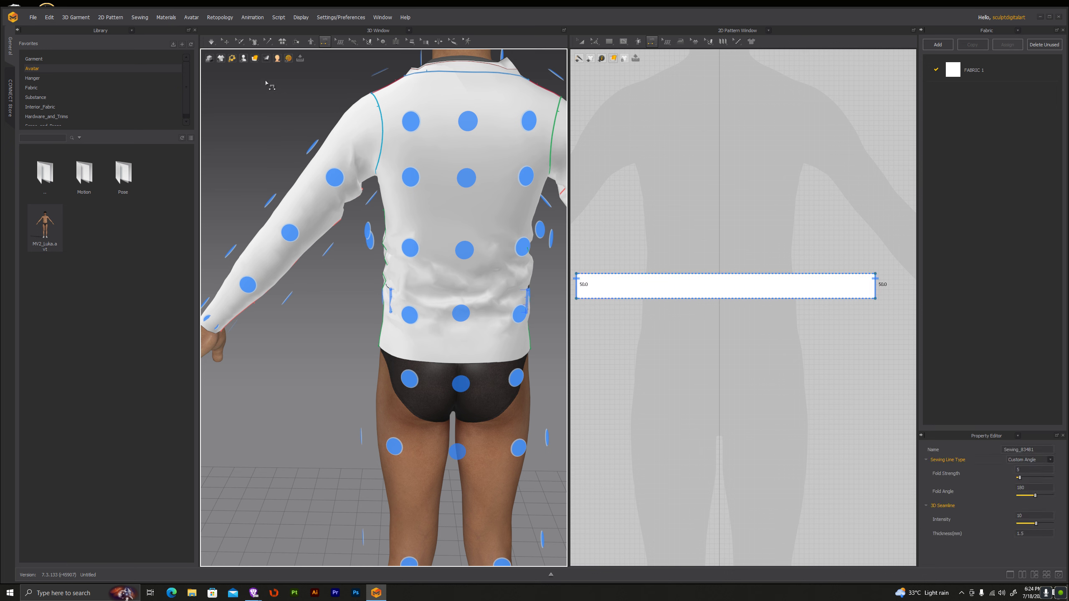
# Step: Simulate so the strip drapes around the hips, then view it from the front
pyautogui.click(210, 40)
pyautogui.click(227, 61)
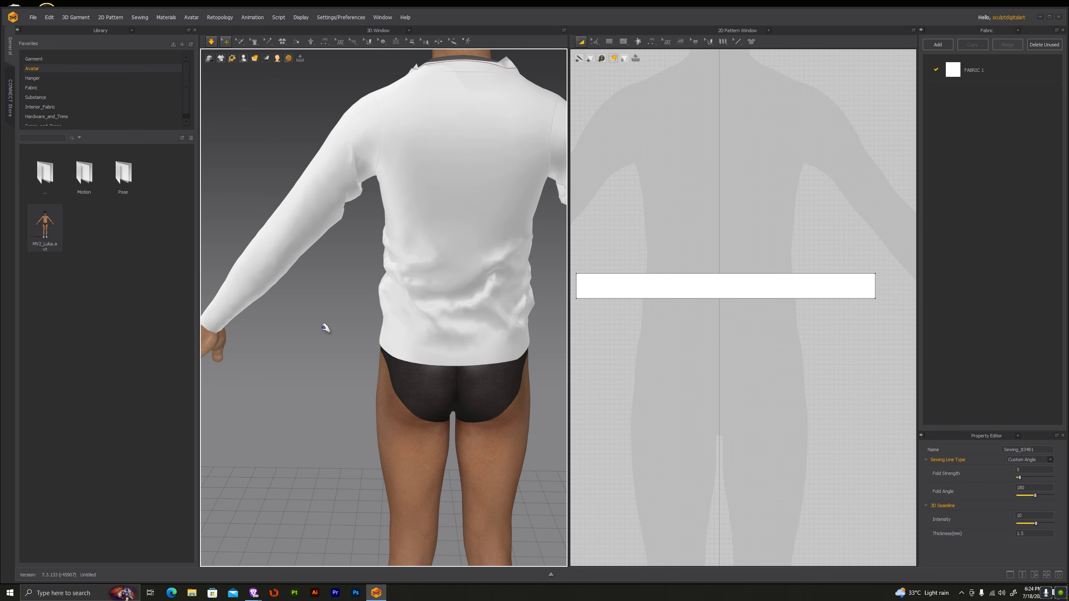
pyautogui.moveTo(324, 327); pyautogui.dragTo(465, 303, button='right')
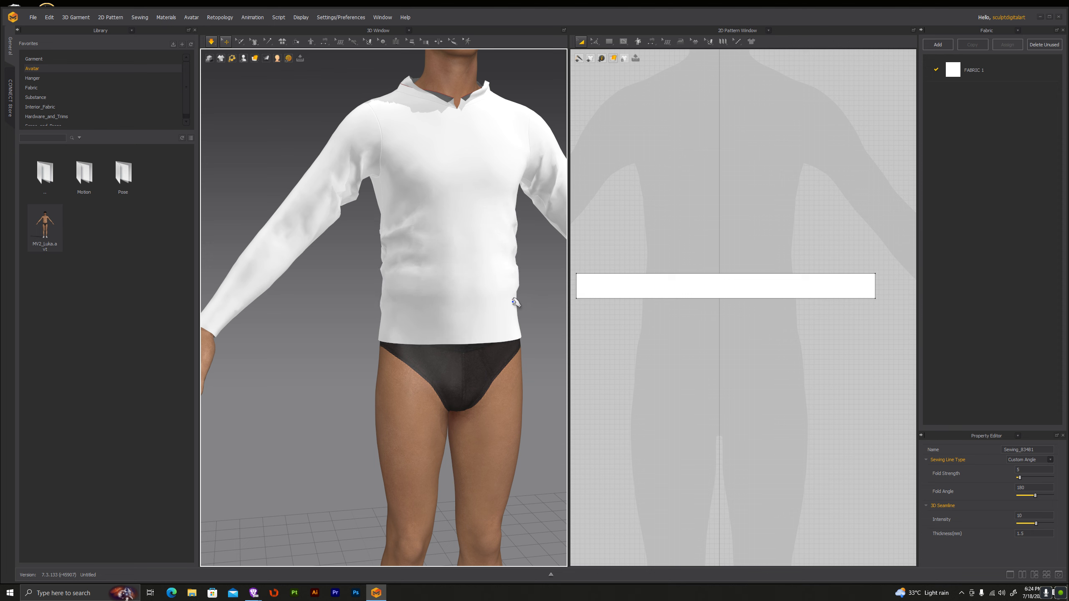
pyautogui.moveTo(521, 306); pyautogui.dragTo(519, 333, button='right')
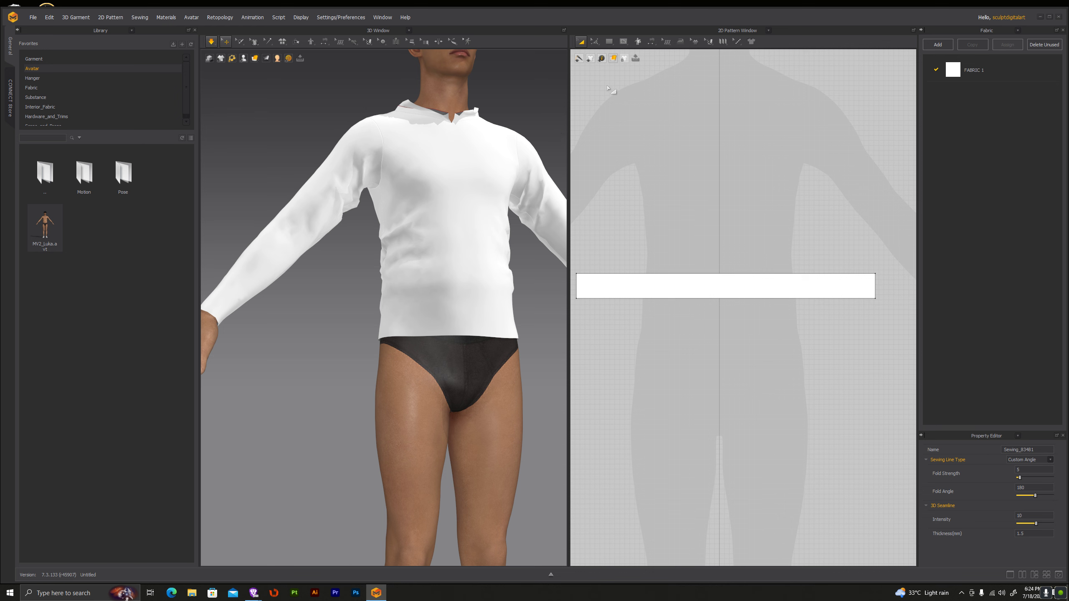
# Step: Split the strip's bottom edge by length into four 150 mm segments
pyautogui.click(594, 41)
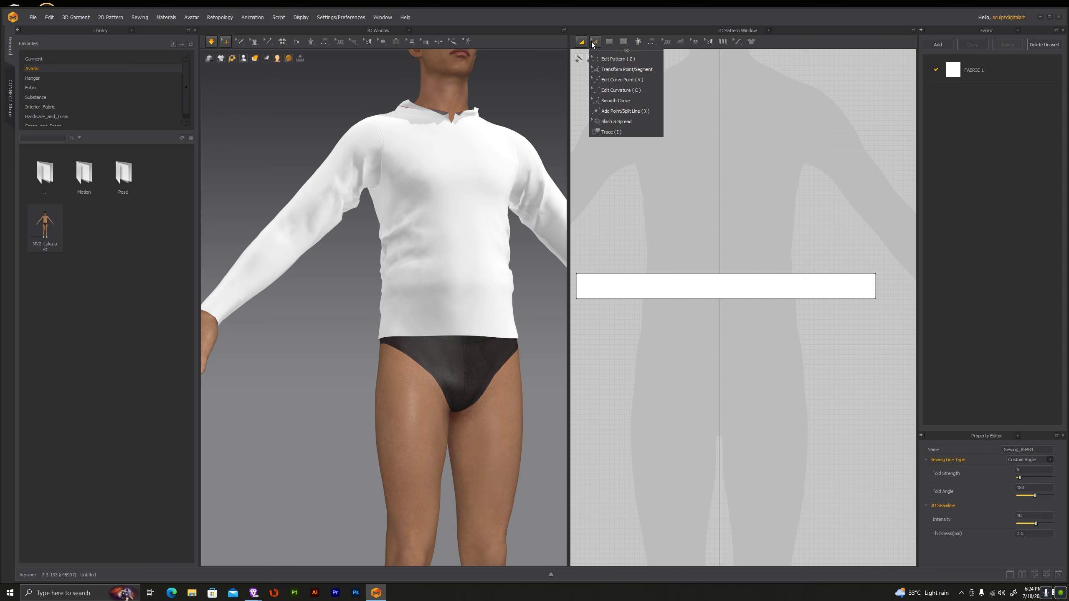
pyautogui.click(708, 299)
pyautogui.rightClick(707, 302)
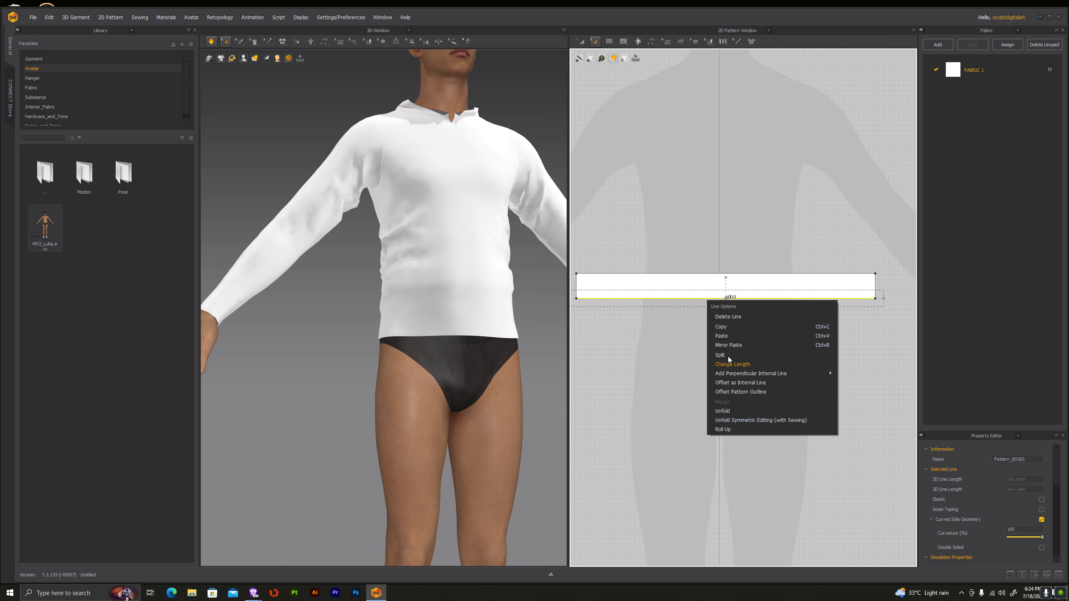
pyautogui.click(720, 354)
pyautogui.click(707, 298)
pyautogui.click(510, 250)
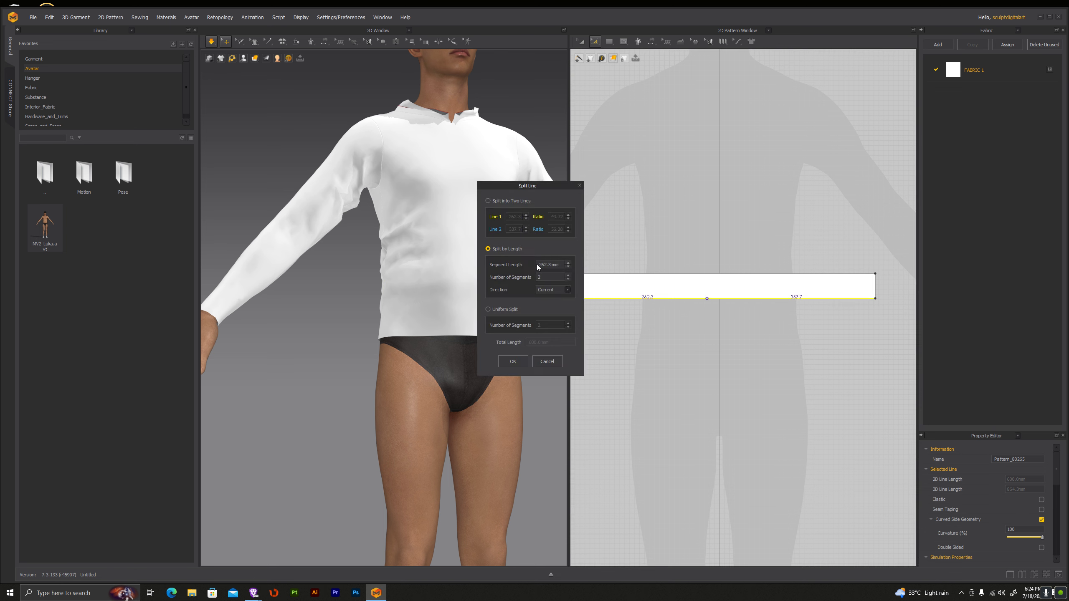
pyautogui.write('150')
pyautogui.press('Tab')
pyautogui.write('4')
pyautogui.click(513, 362)
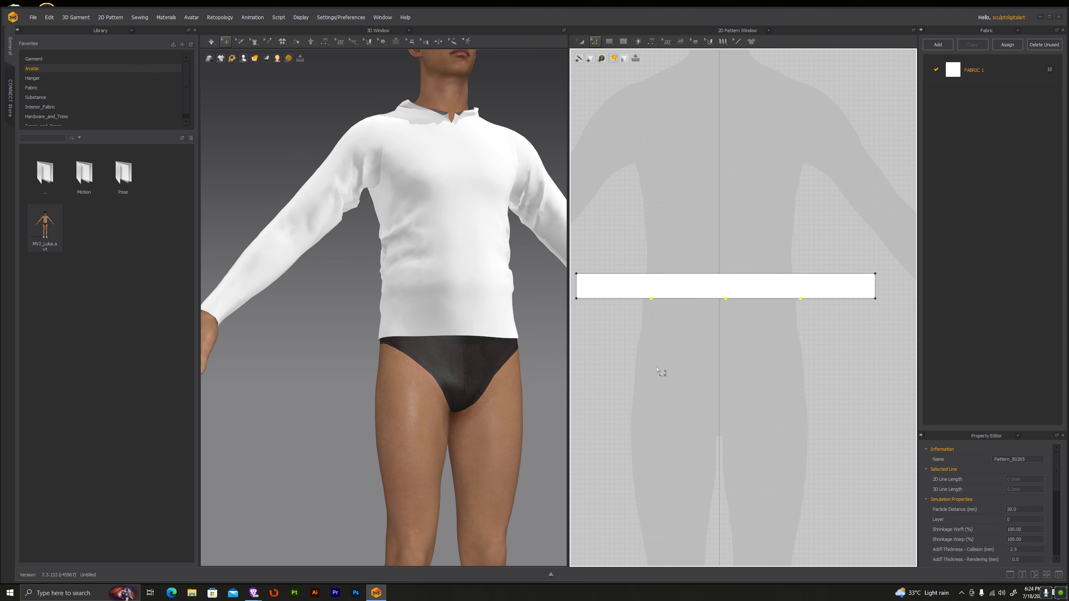
pyautogui.scroll(-3, 695, 354)
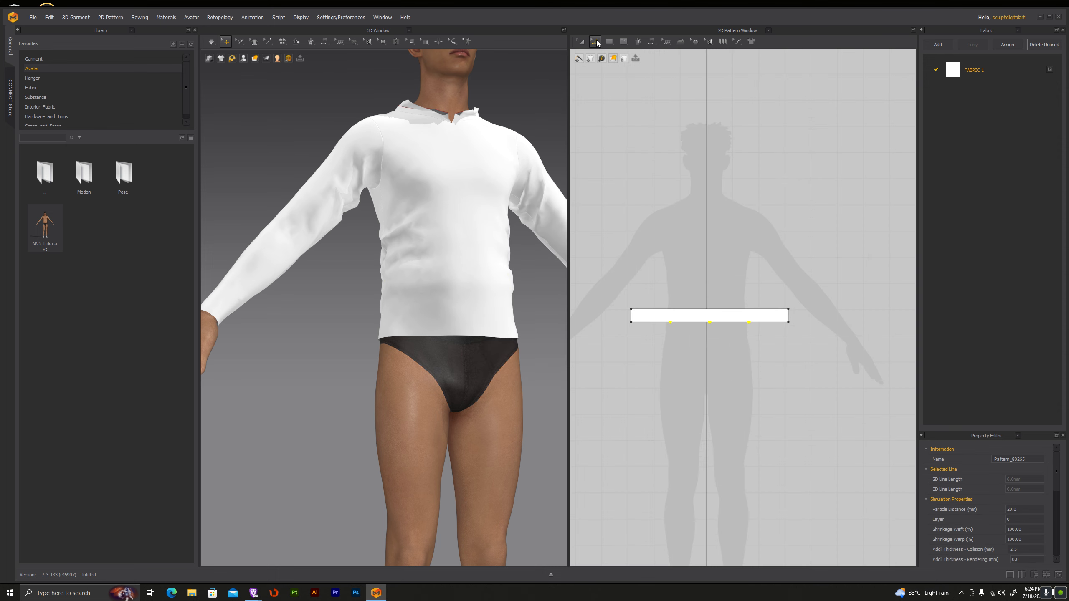
pyautogui.click(609, 42)
pyautogui.click(619, 69)
# Step: Create a 250 × 900 mm rectangle pattern panel
pyautogui.moveTo(704, 373); pyautogui.dragTo(719, 289, button='middle')
pyautogui.click(706, 292)
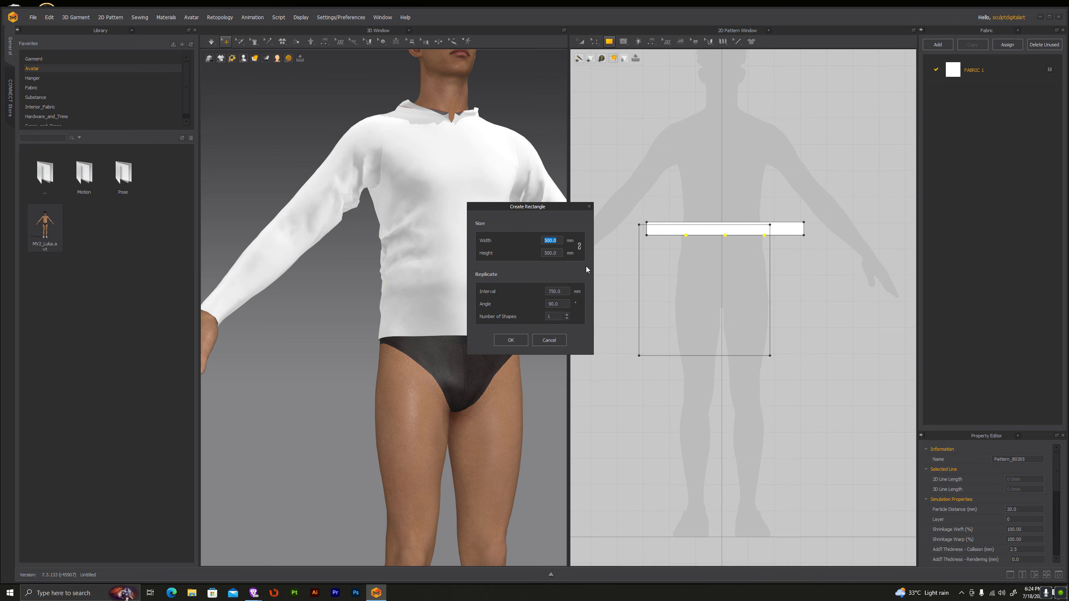
pyautogui.write('250')
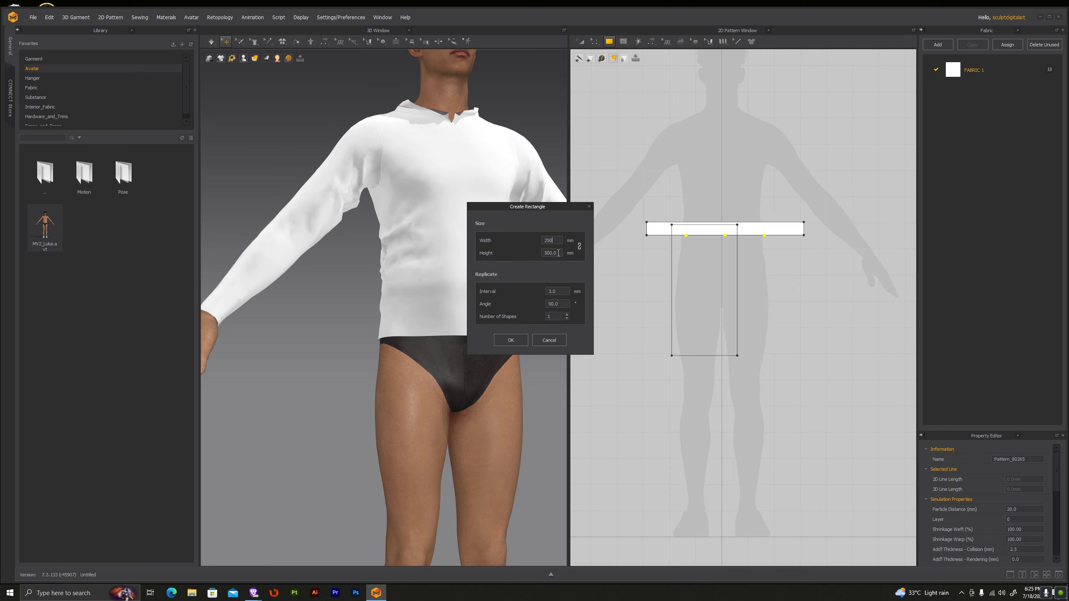
pyautogui.press('Tab')
pyautogui.write('900')
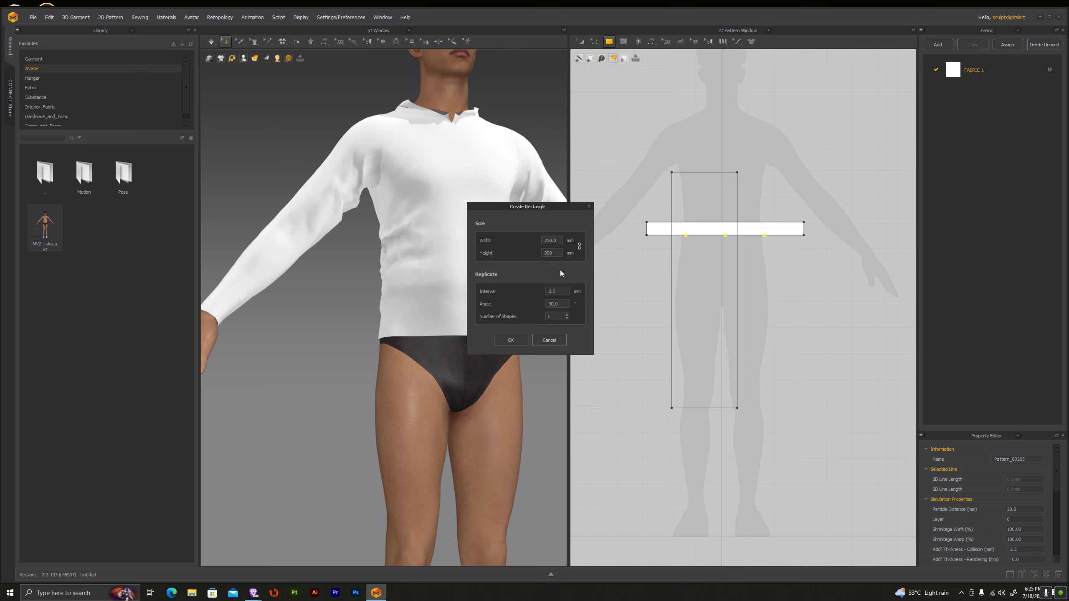
pyautogui.click(510, 340)
# Step: Move the new panel just below the waistband strip
pyautogui.click(587, 43)
pyautogui.moveTo(719, 325); pyautogui.dragTo(707, 406)
pyautogui.moveTo(697, 295); pyautogui.dragTo(697, 284)
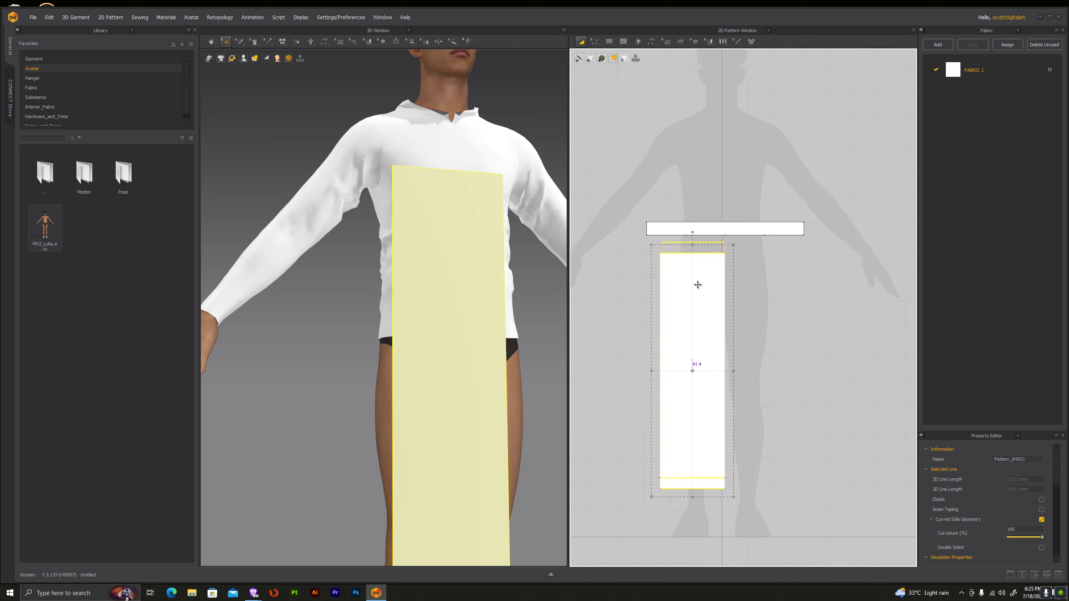
pyautogui.scroll(4, 697, 285)
pyautogui.scroll(-2, 698, 286)
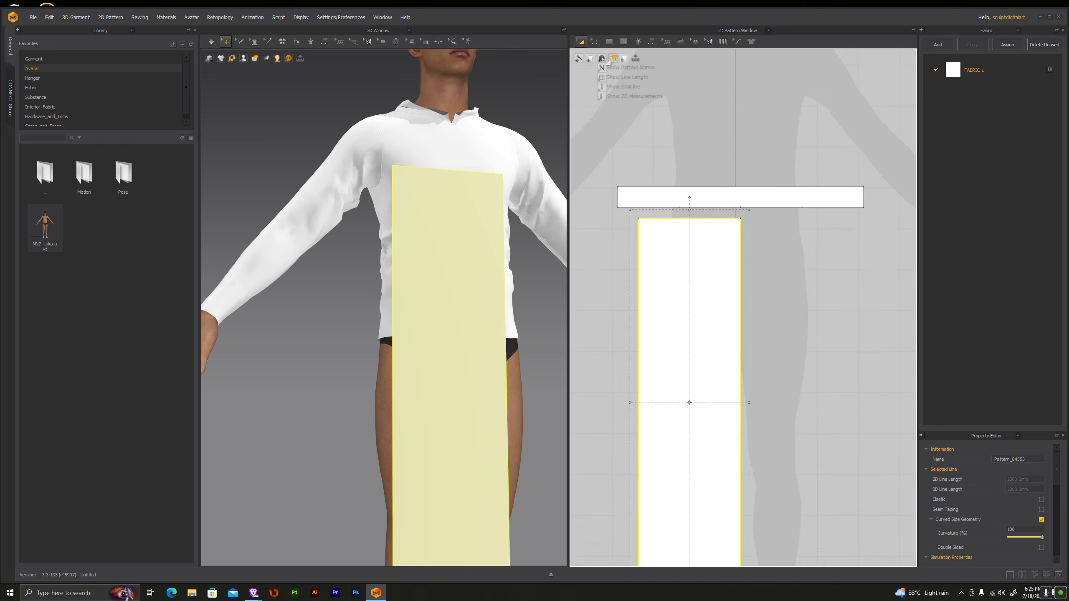
# Step: Split the panel's top edge by a 150 mm segment length
pyautogui.click(594, 41)
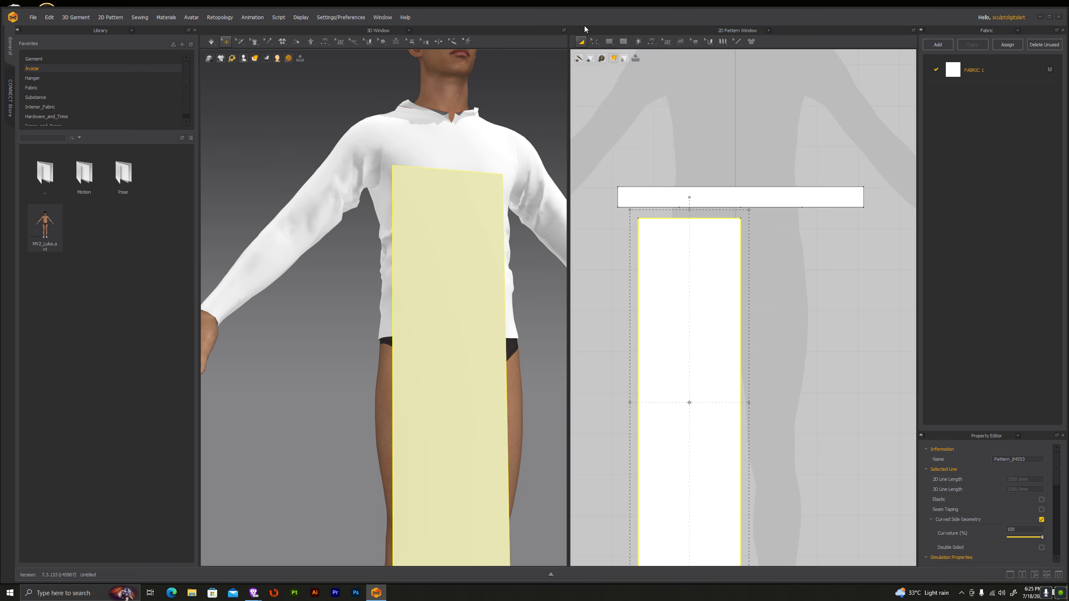
pyautogui.click(594, 41)
pyautogui.click(678, 219)
pyautogui.rightClick(678, 220)
pyautogui.click(697, 275)
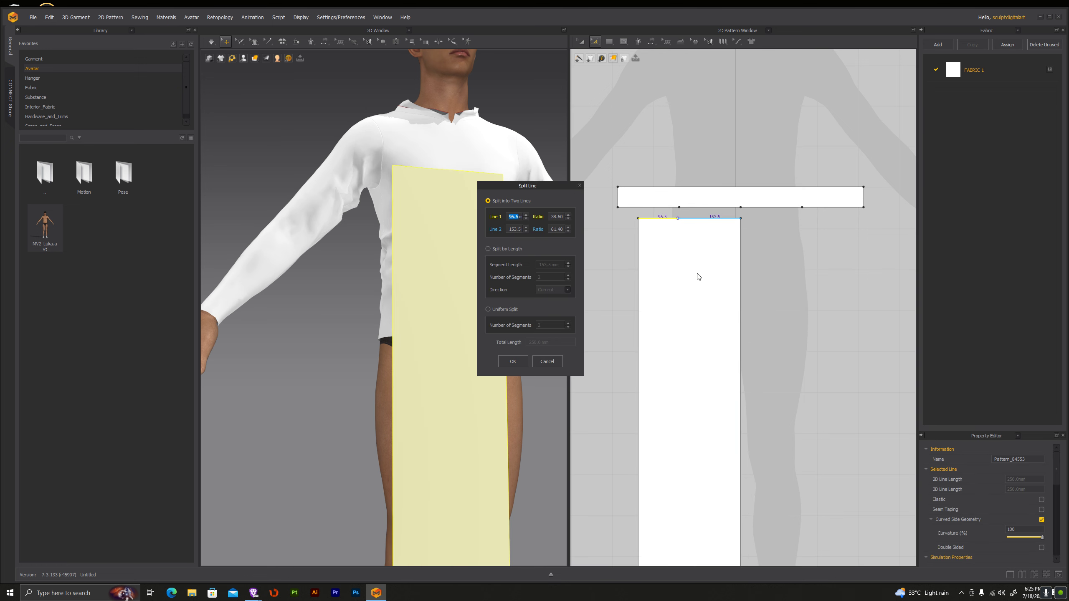
pyautogui.click(520, 249)
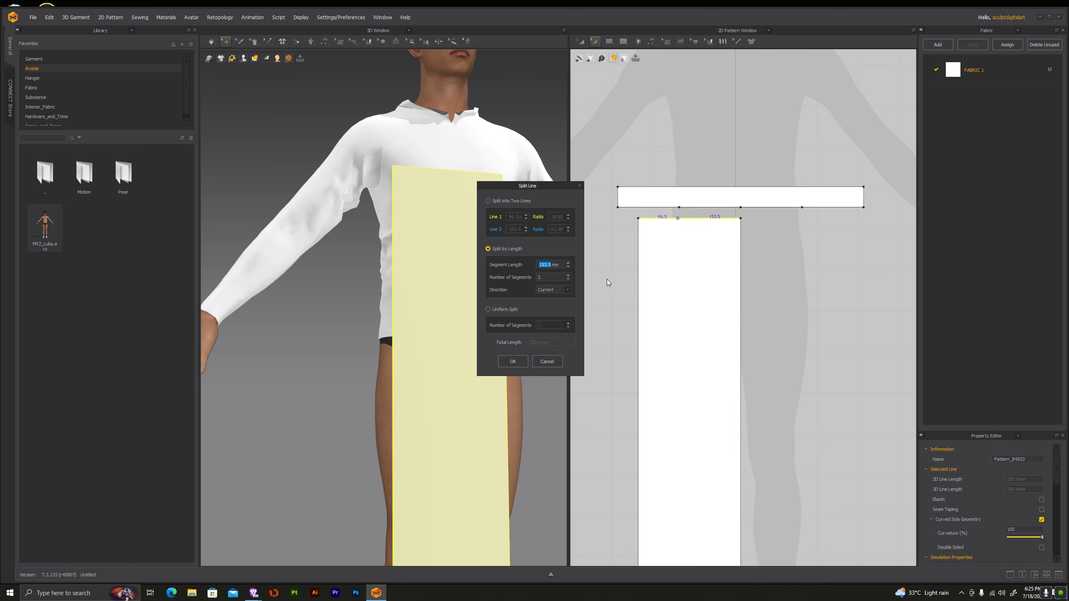
pyautogui.write('150')
pyautogui.press('Return')
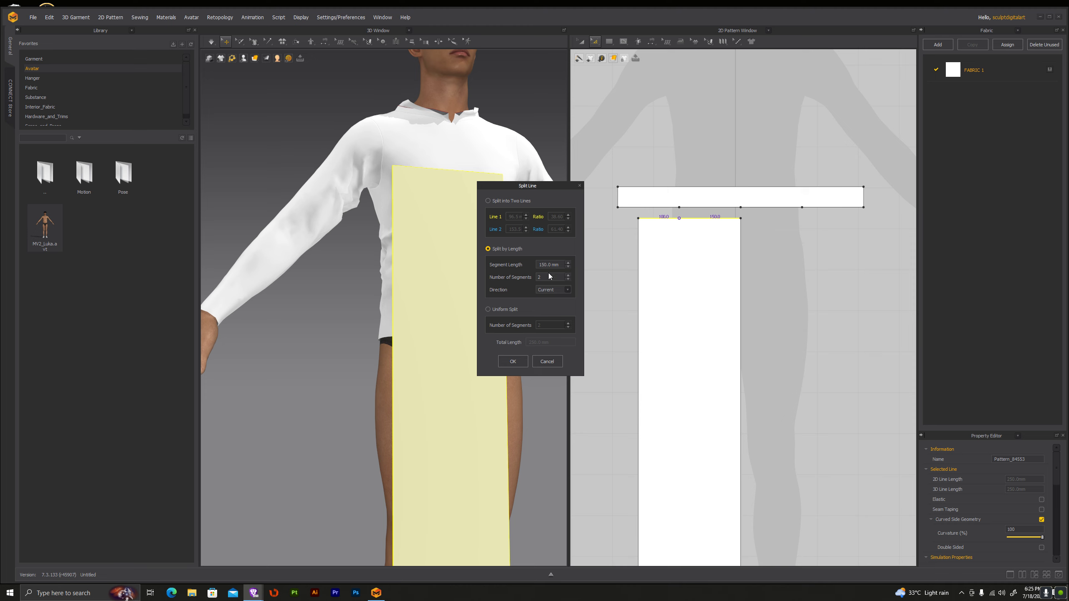
pyautogui.moveTo(558, 264); pyautogui.dragTo(551, 266)
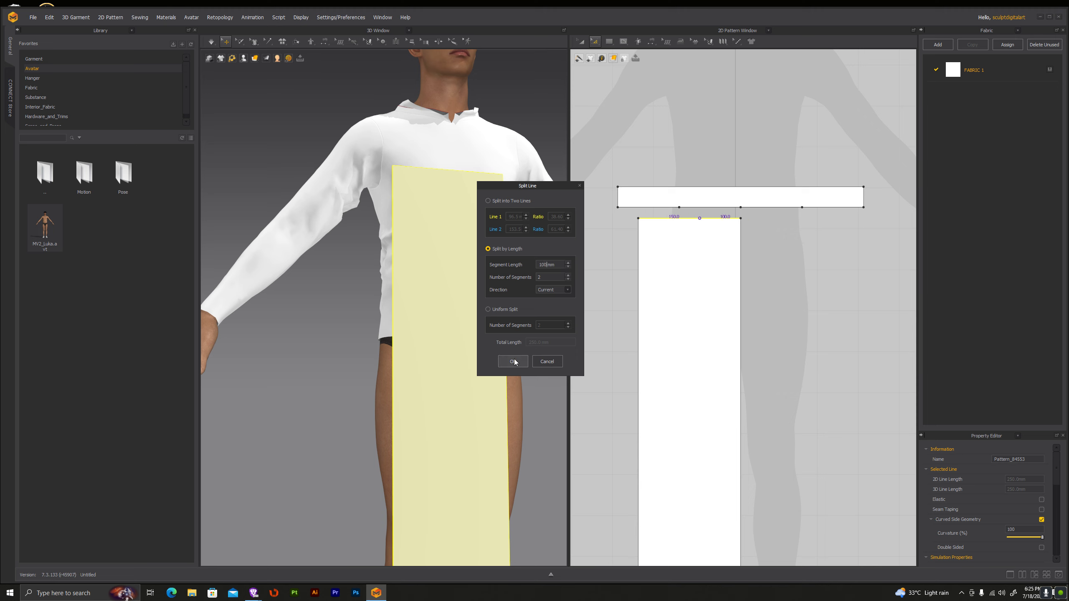
pyautogui.click(512, 361)
pyautogui.click(608, 44)
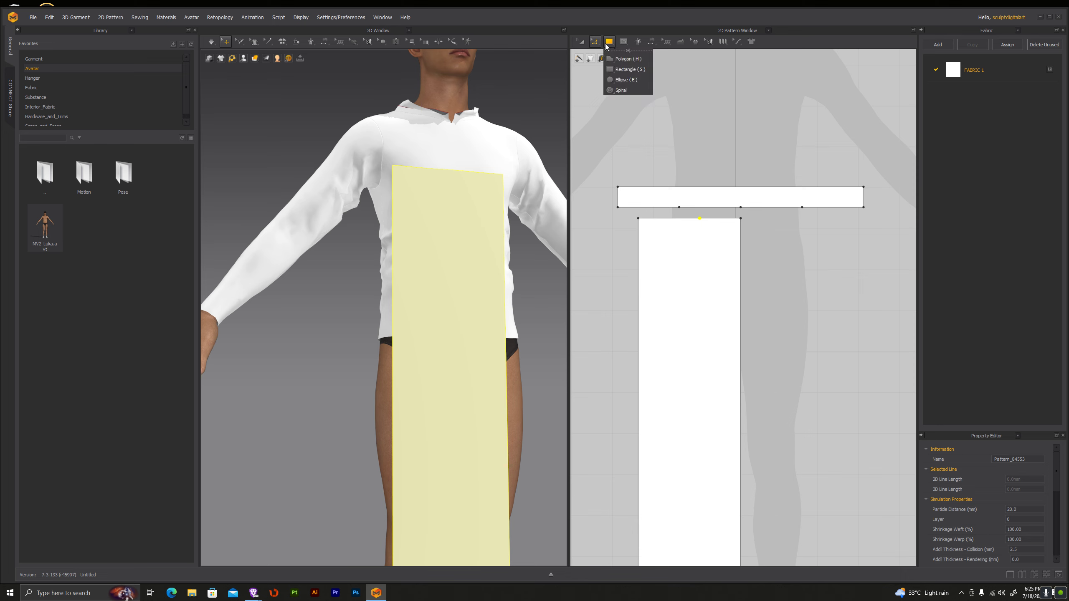
# Step: Pull the panel's top-right corner down into a slant
pyautogui.click(594, 41)
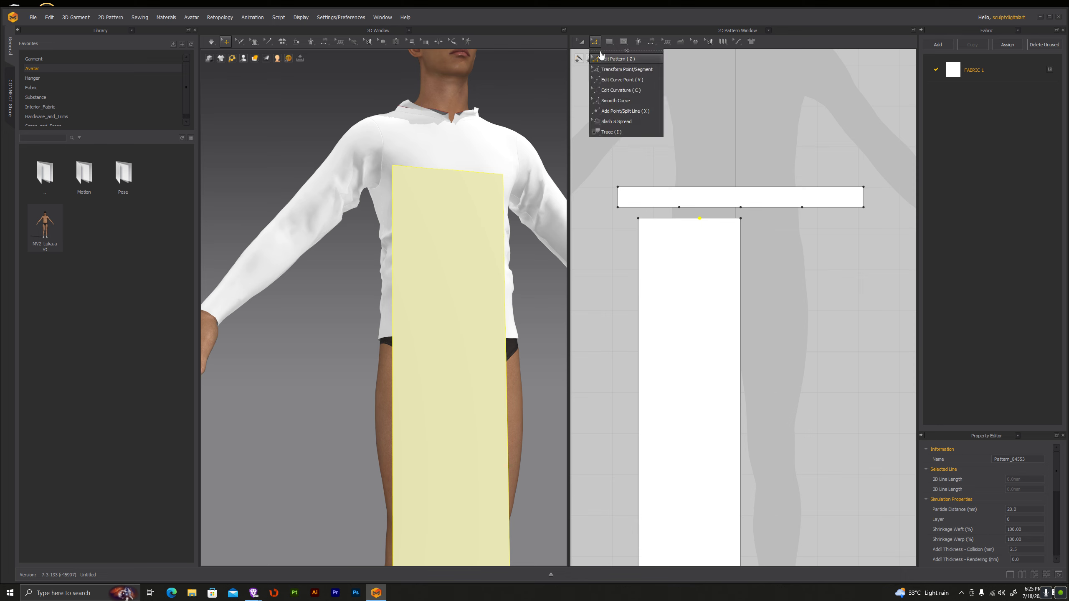
pyautogui.click(623, 59)
pyautogui.click(868, 320)
pyautogui.moveTo(741, 219); pyautogui.dragTo(740, 321)
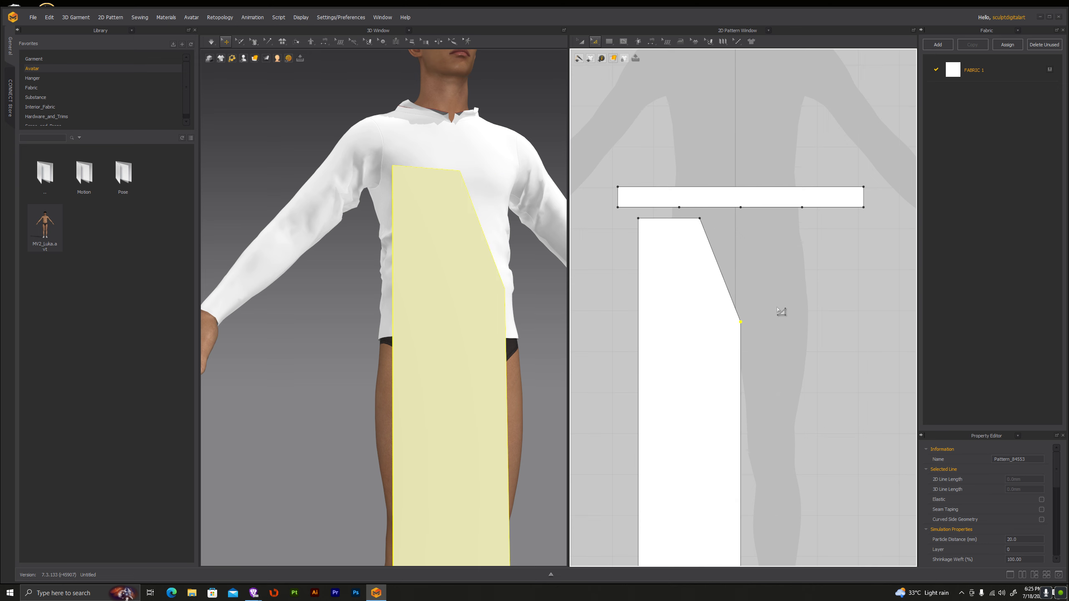
pyautogui.scroll(-5, 781, 312)
pyautogui.scroll(4, 763, 306)
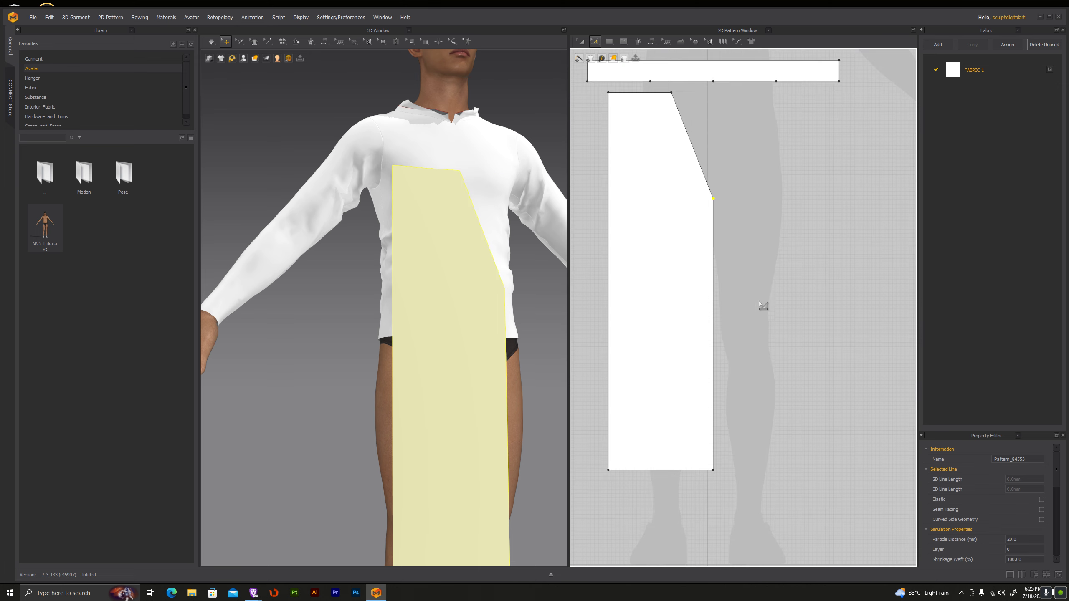
pyautogui.scroll(-2, 726, 295)
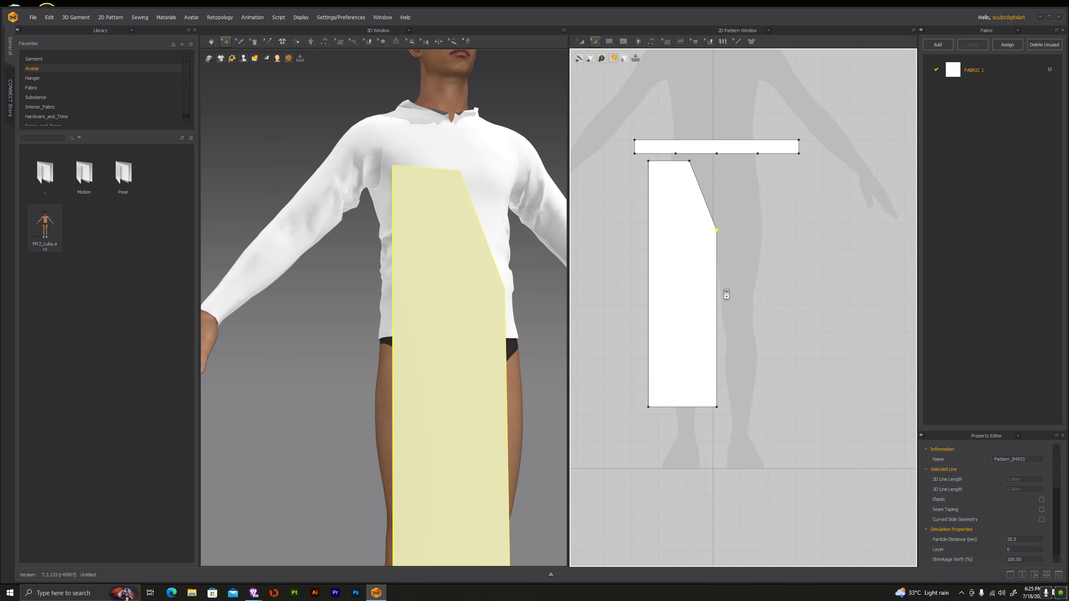
# Step: Lengthen the panel downward and bow the slanted edge into a crotch curve
pyautogui.click(580, 41)
pyautogui.moveTo(682, 415); pyautogui.dragTo(682, 434)
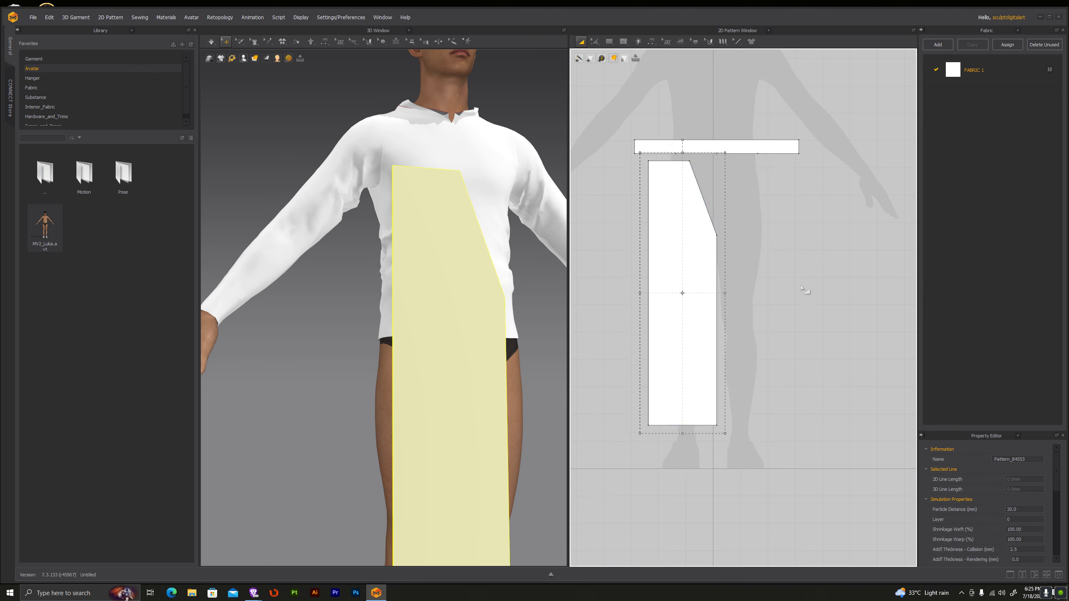
pyautogui.click(594, 41)
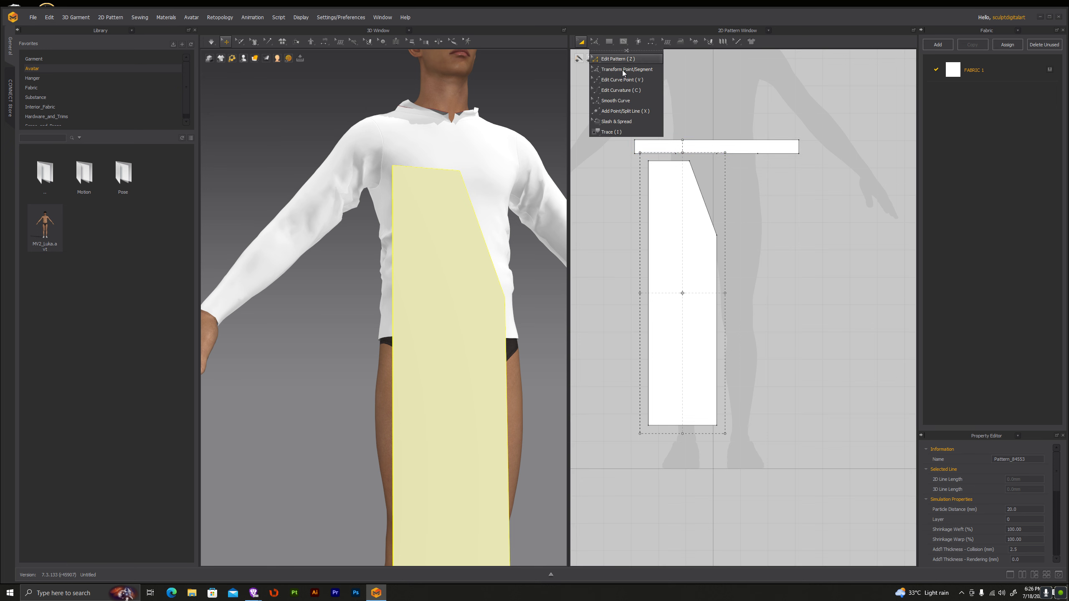
pyautogui.click(631, 90)
pyautogui.moveTo(714, 223); pyautogui.dragTo(709, 233)
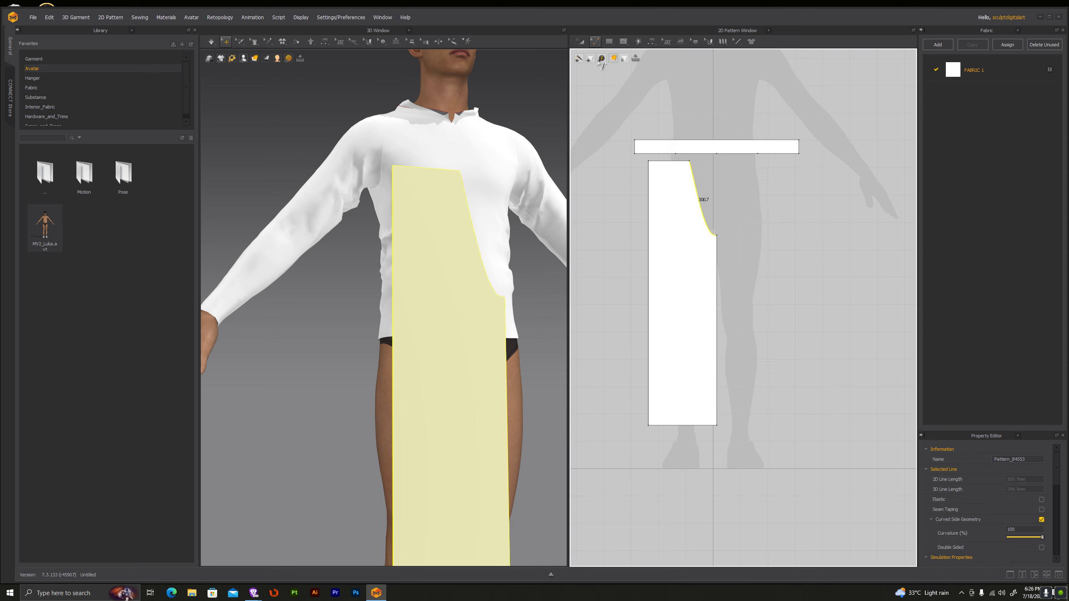
# Step: Sew the panel's top edge to the waistband's lower segment, replacing a misplaced seam
pyautogui.click(595, 41)
pyautogui.click(609, 112)
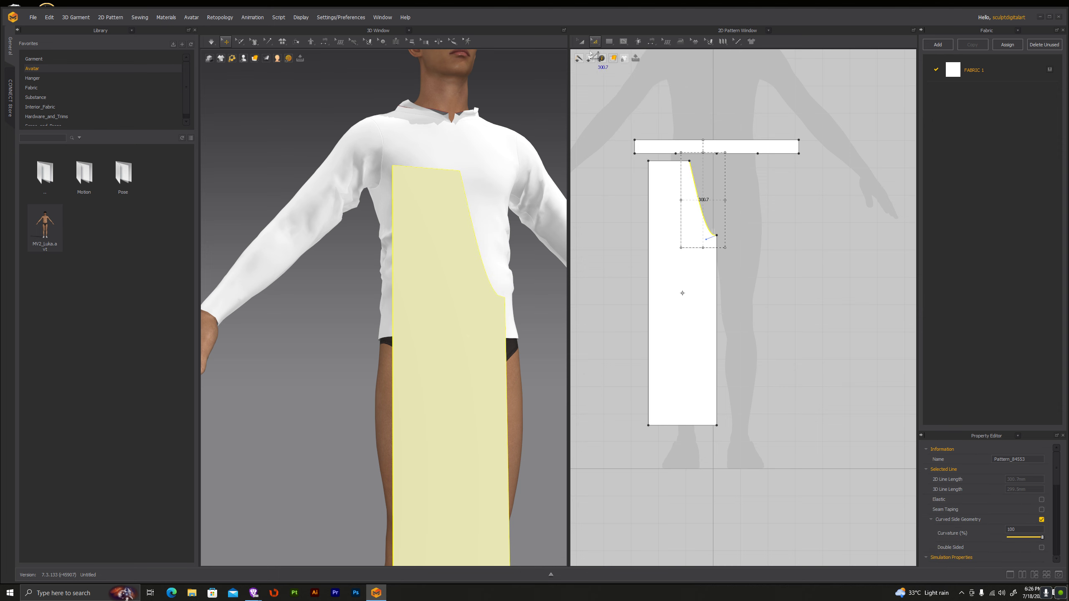
pyautogui.click(651, 42)
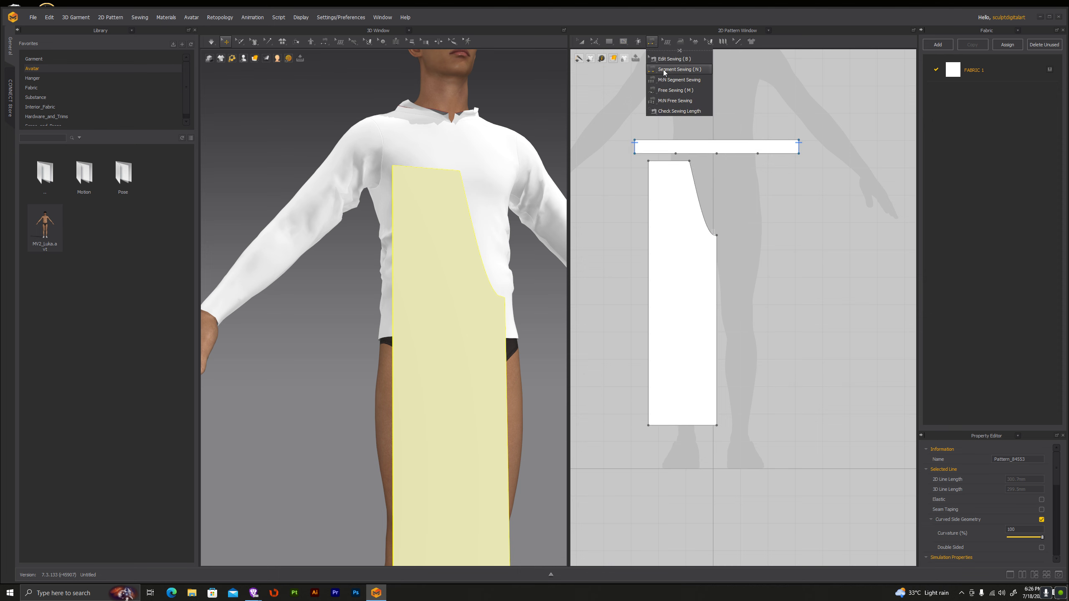
pyautogui.click(684, 153)
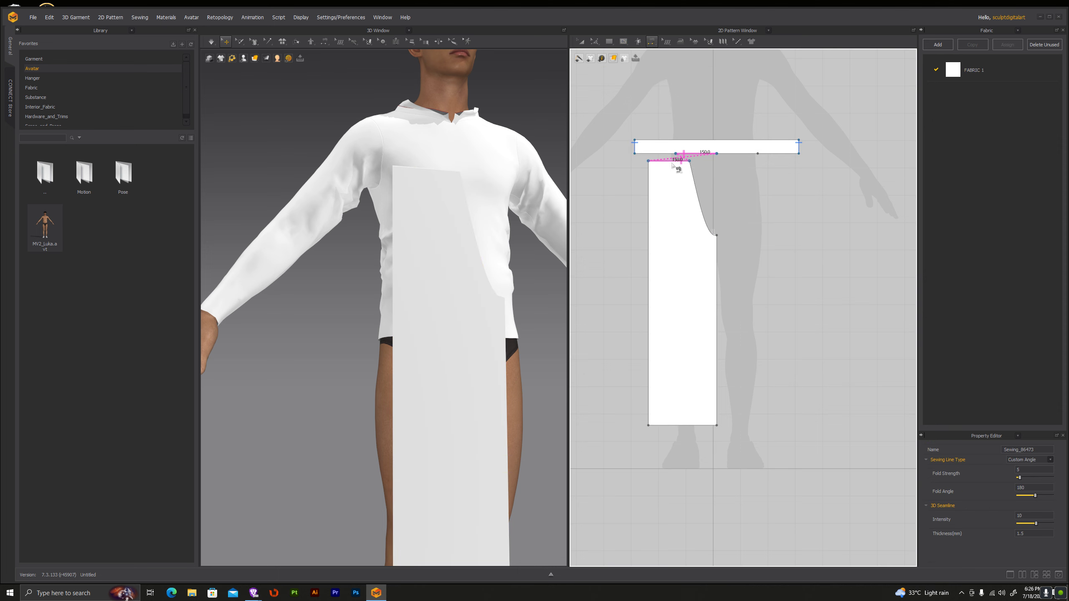
pyautogui.press('Delete')
pyautogui.click(689, 154)
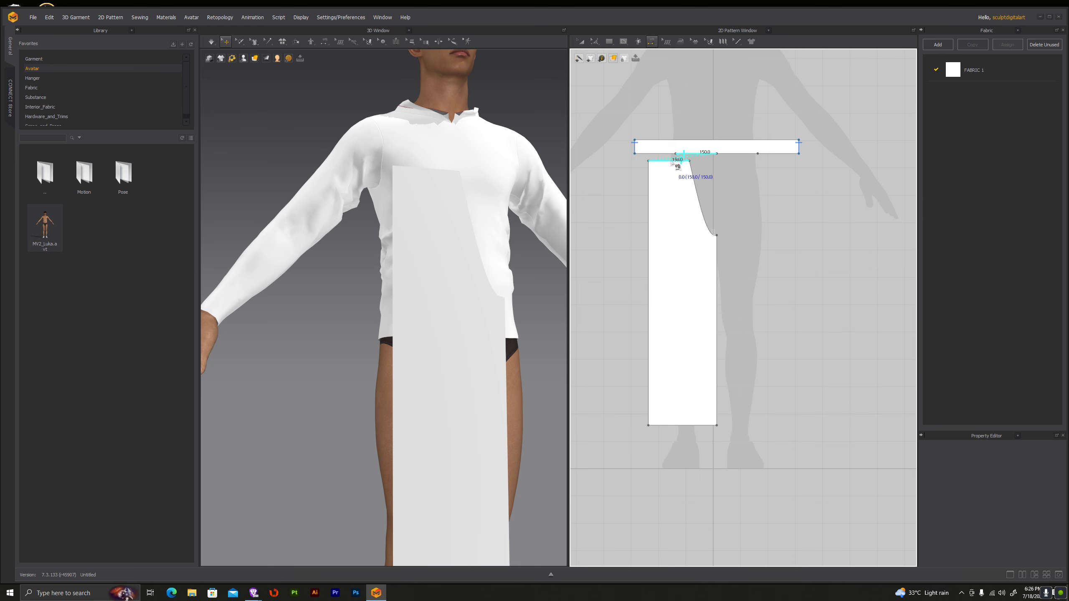
pyautogui.click(673, 160)
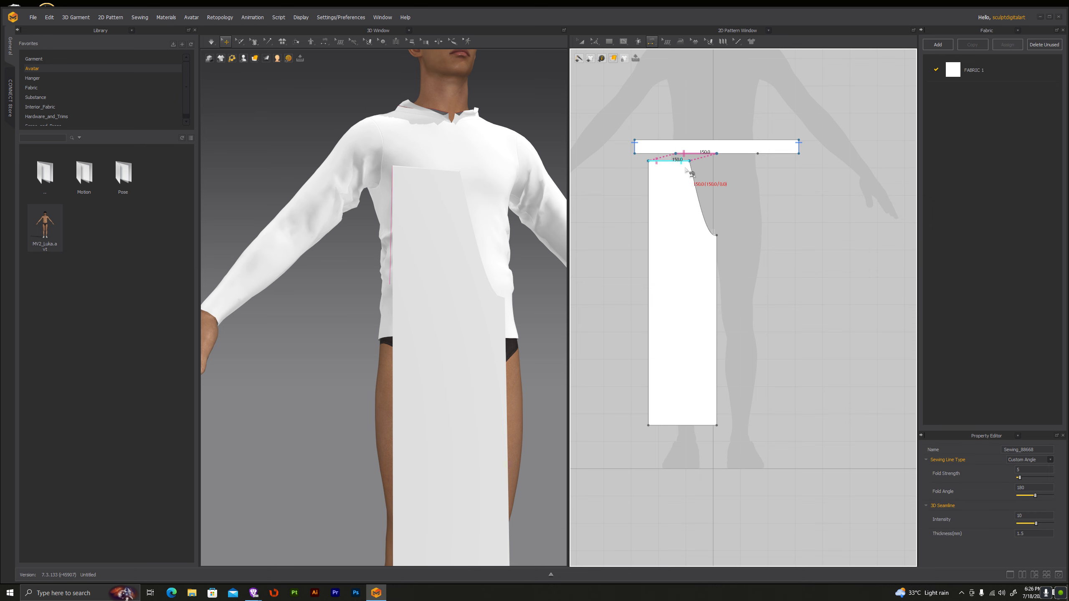
pyautogui.click(580, 41)
# Step: Mirror-paste a copy of the trouser panel, then delete it
pyautogui.rightClick(680, 198)
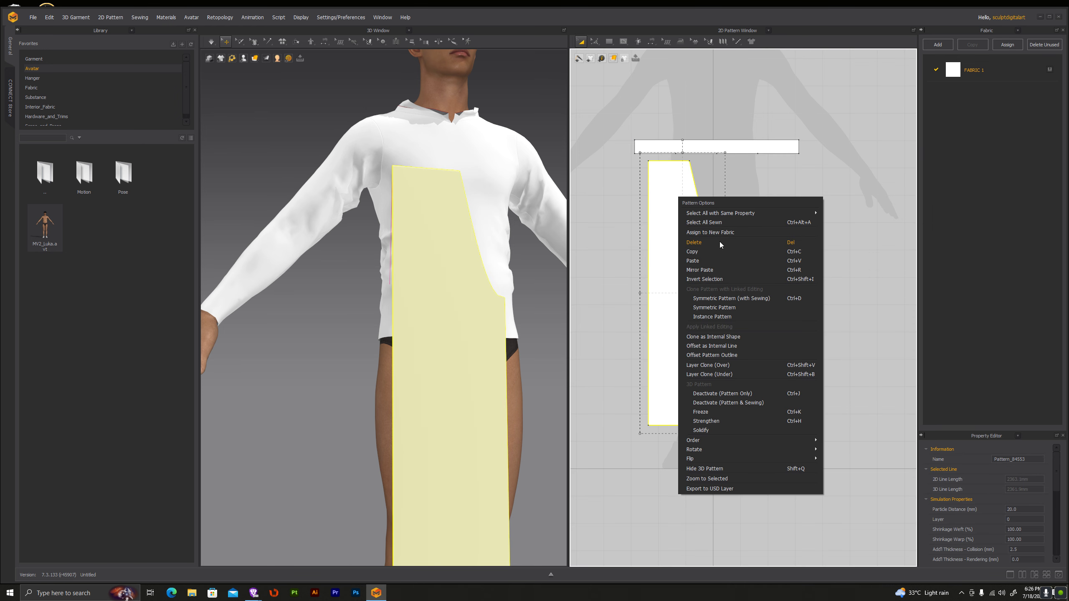
pyautogui.rightClick(695, 254)
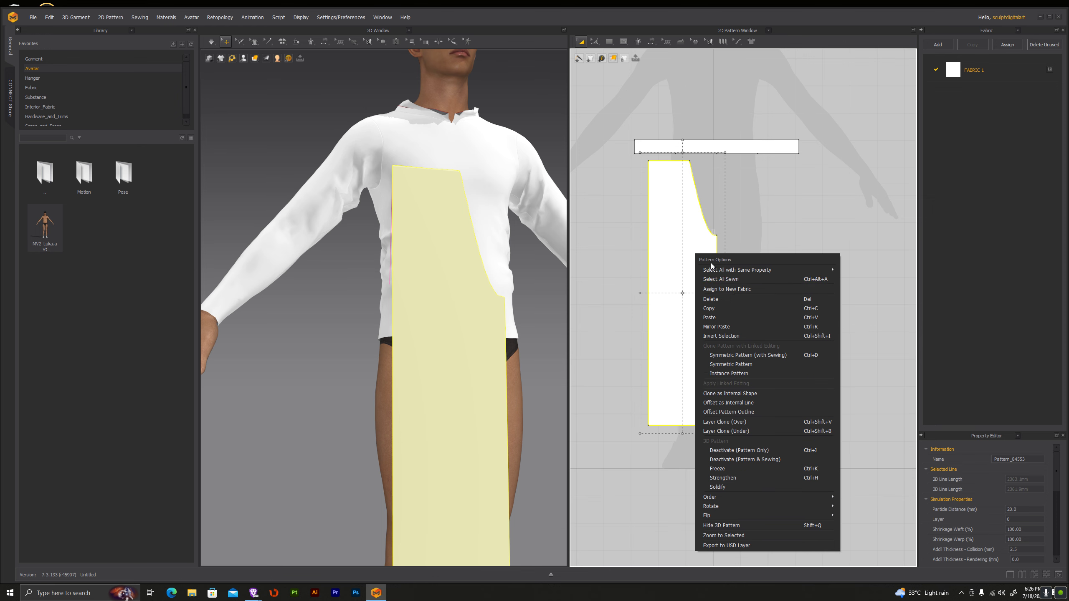
pyautogui.click(724, 326)
pyautogui.click(754, 280)
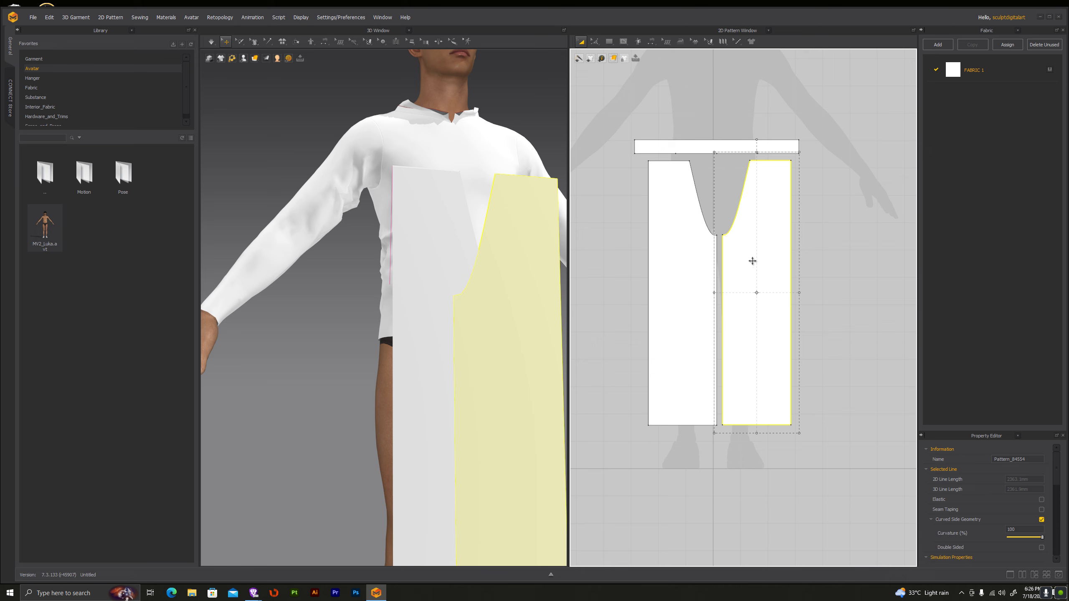
pyautogui.press('Delete')
# Step: Taper the leg by pulling its bottom-right corner inward
pyautogui.click(588, 47)
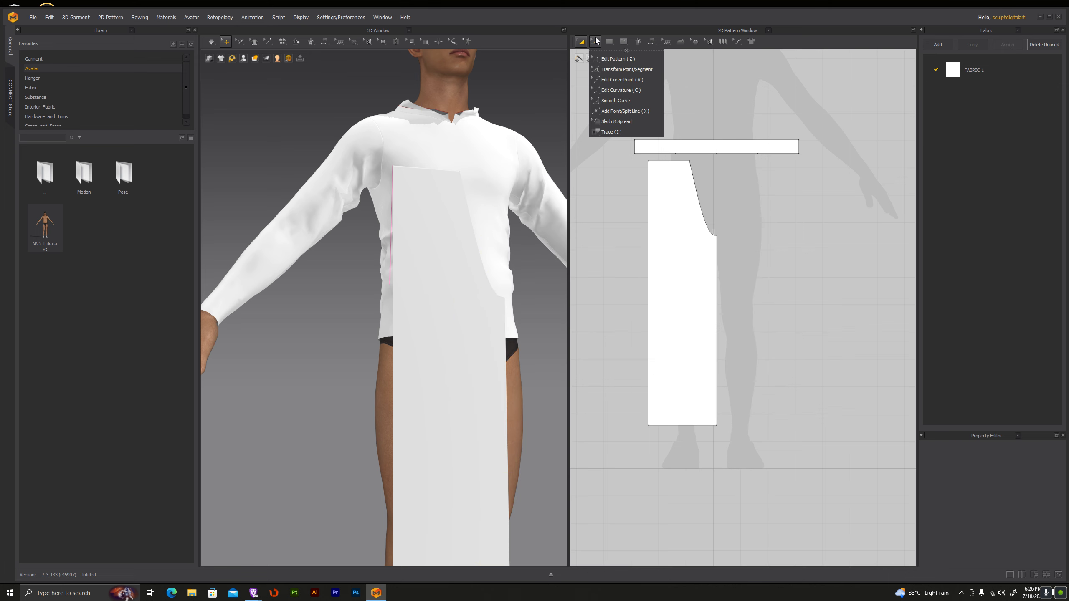
pyautogui.click(624, 70)
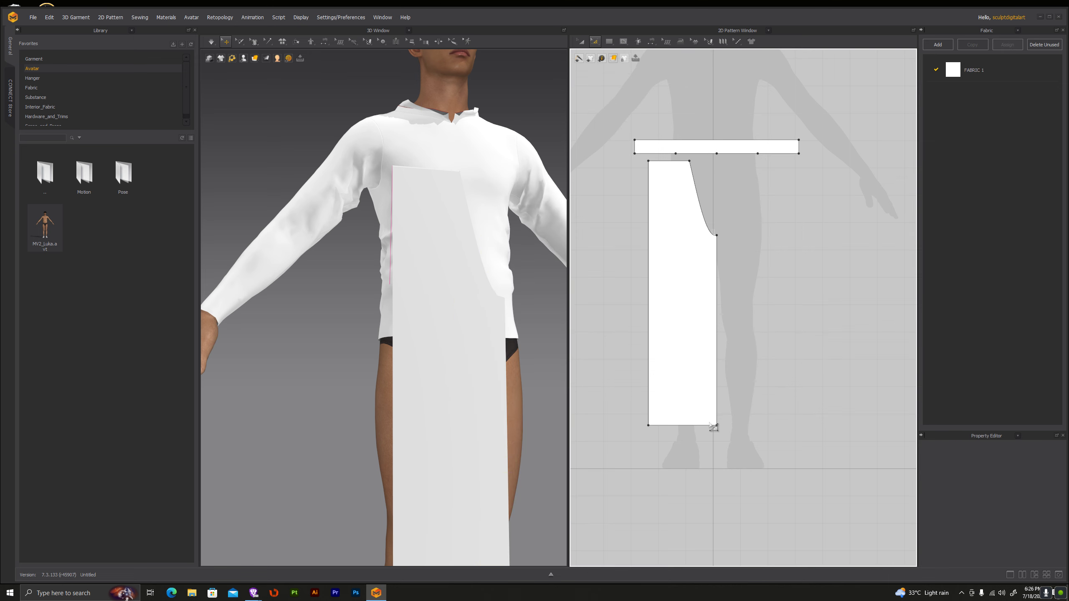
pyautogui.moveTo(716, 426)
pyautogui.mouseDown()
pyautogui.moveTo(690, 426)
pyautogui.moveTo(699, 426)
pyautogui.mouseUp()
pyautogui.click(754, 352)
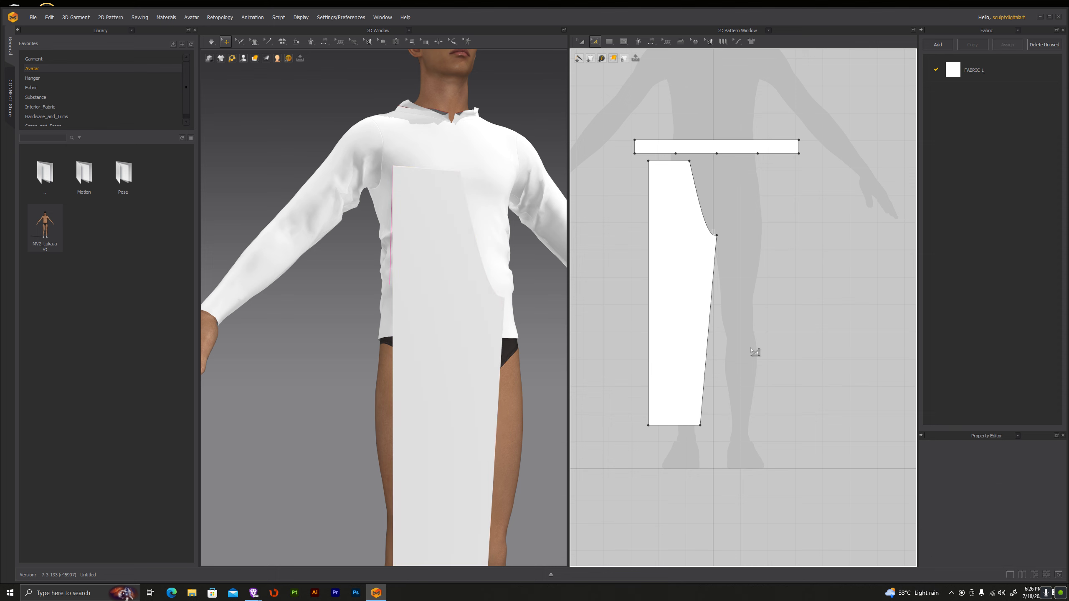
# Step: Add an internal line offset 120 mm from the leg's left edge
pyautogui.rightClick(648, 240)
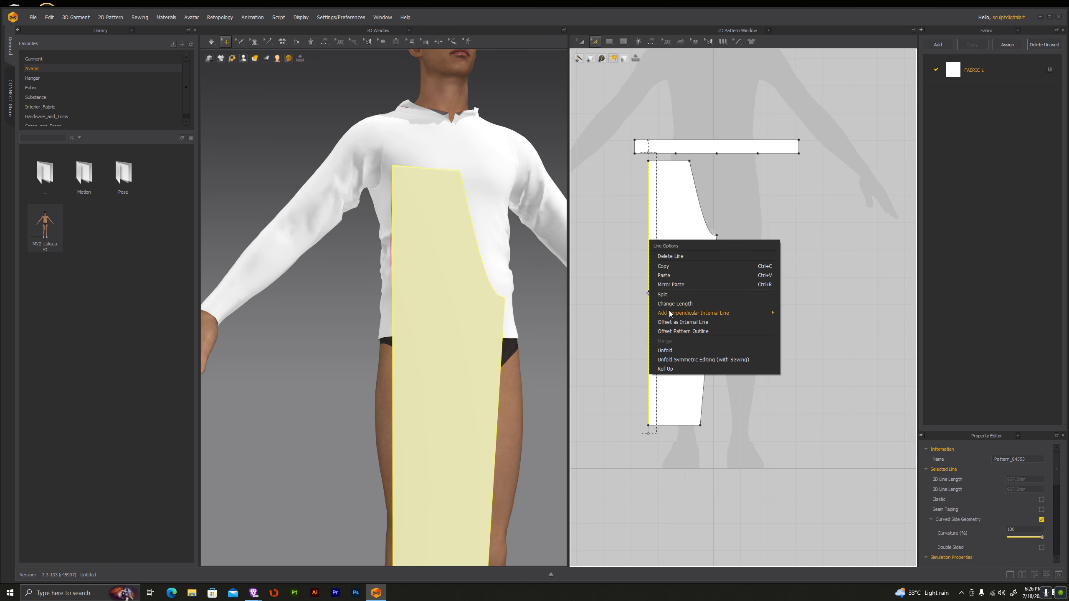
pyautogui.click(678, 322)
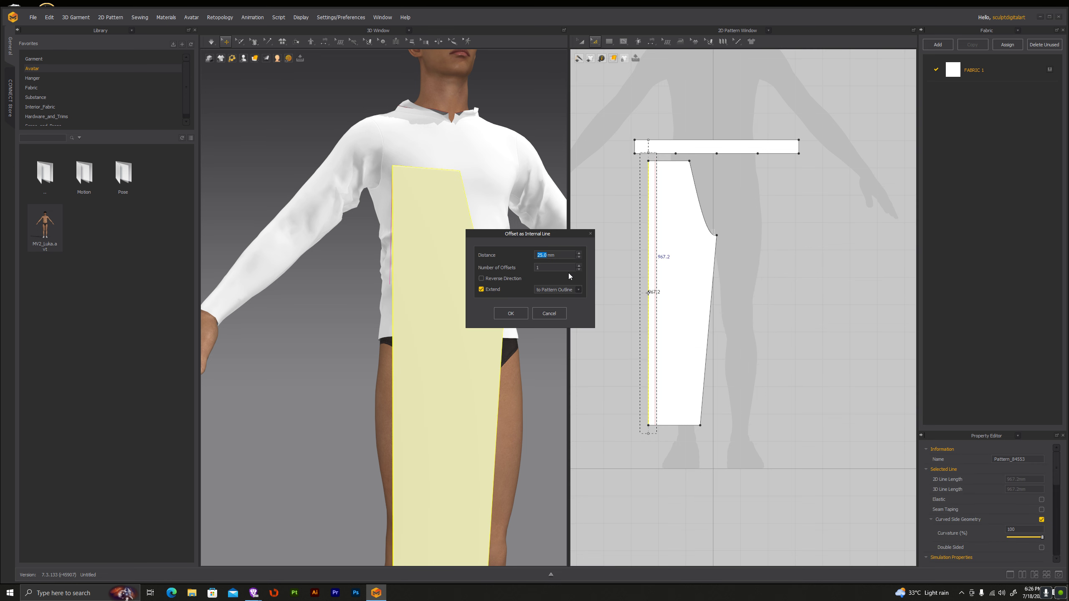
pyautogui.write('15')
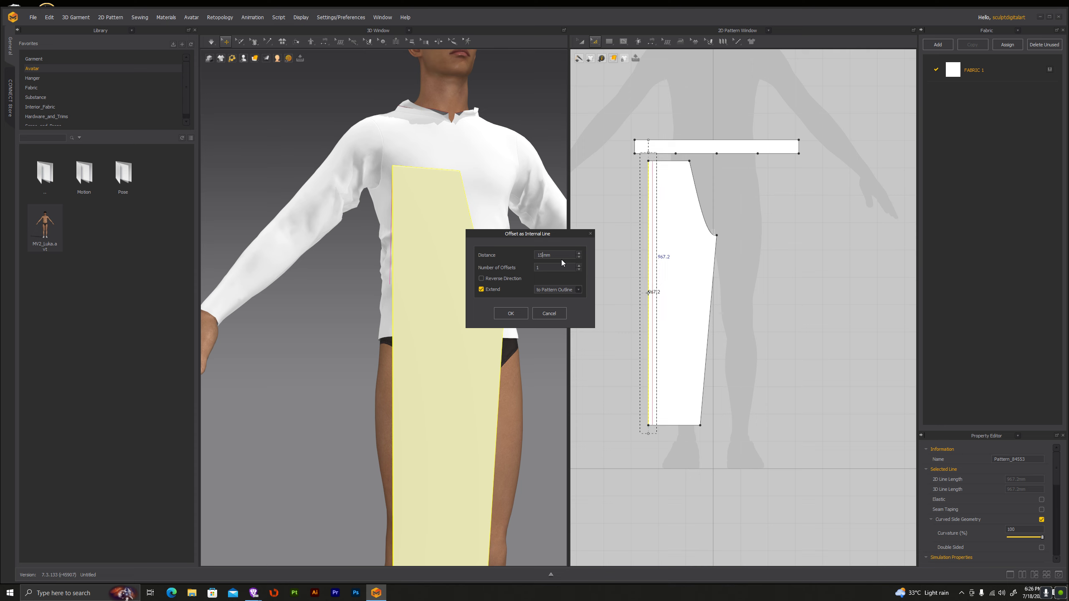
pyautogui.write('0')
pyautogui.press('BackSpace')
pyautogui.press('BackSpace')
pyautogui.write('20')
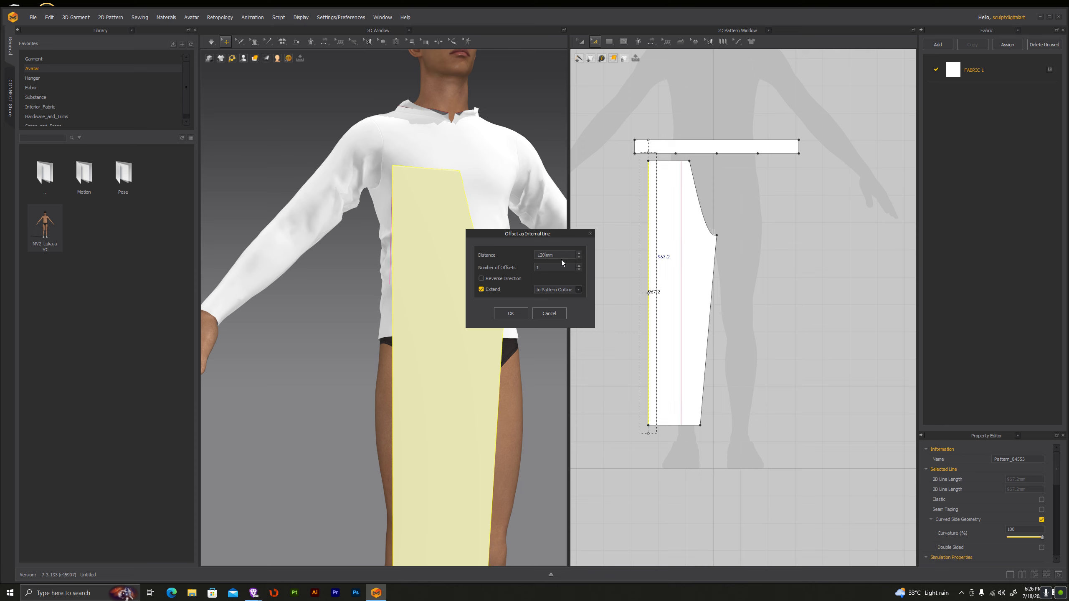
pyautogui.click(519, 314)
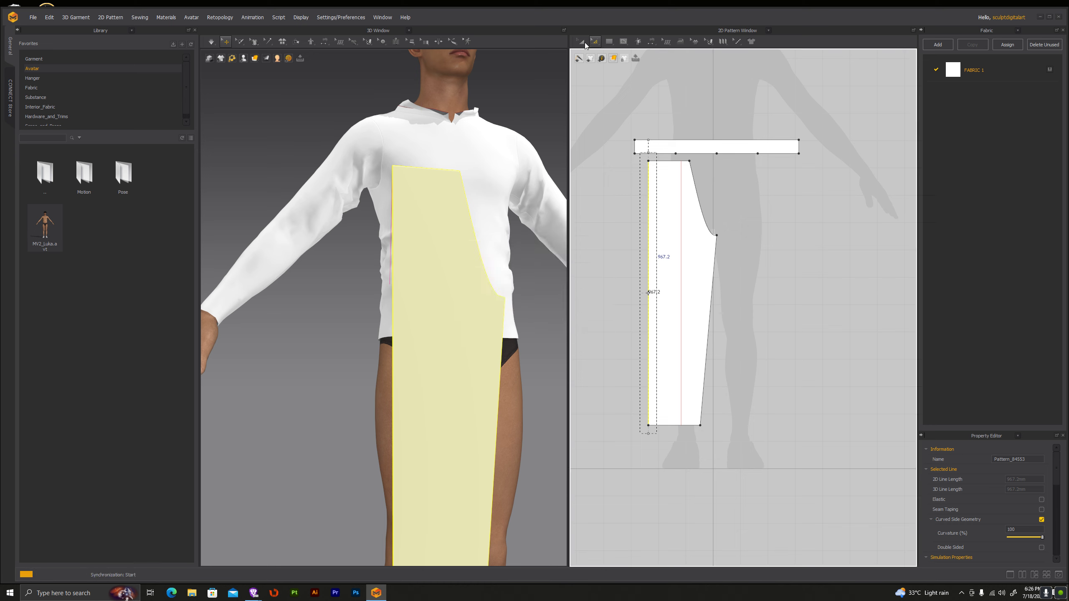
# Step: Mirror-paste the leg piece with its internal line to the right of the original
pyautogui.press('a')
pyautogui.rightClick(673, 179)
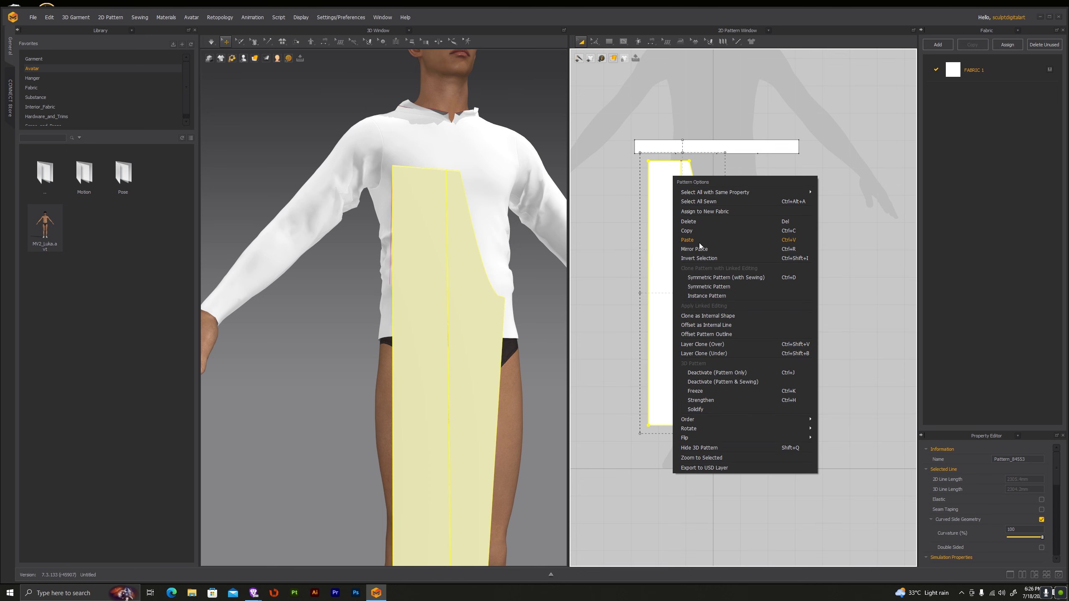
pyautogui.click(694, 230)
pyautogui.rightClick(697, 230)
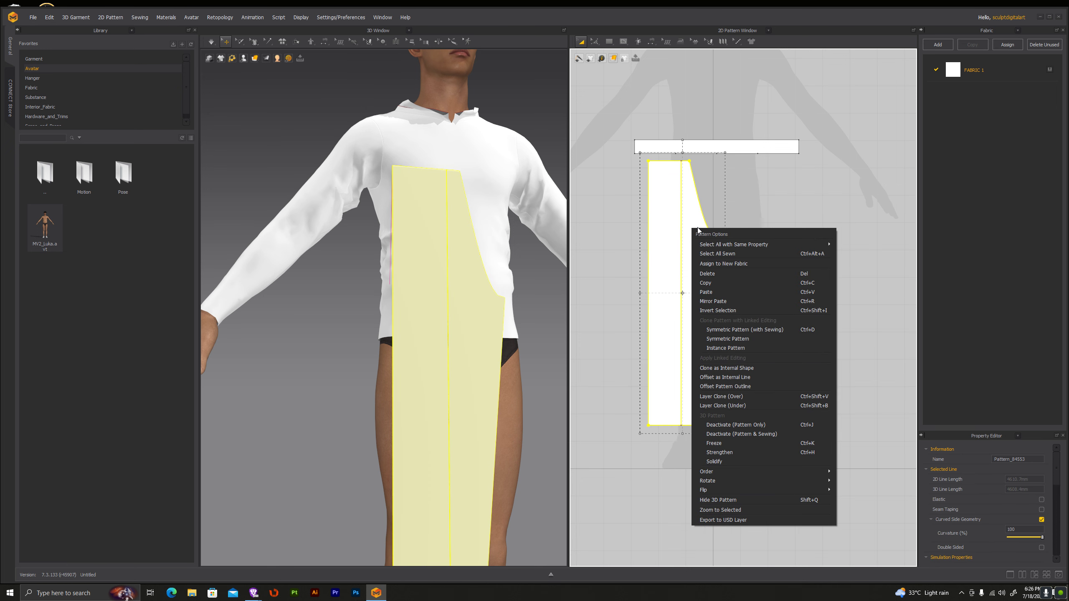
pyautogui.click(723, 300)
pyautogui.click(765, 298)
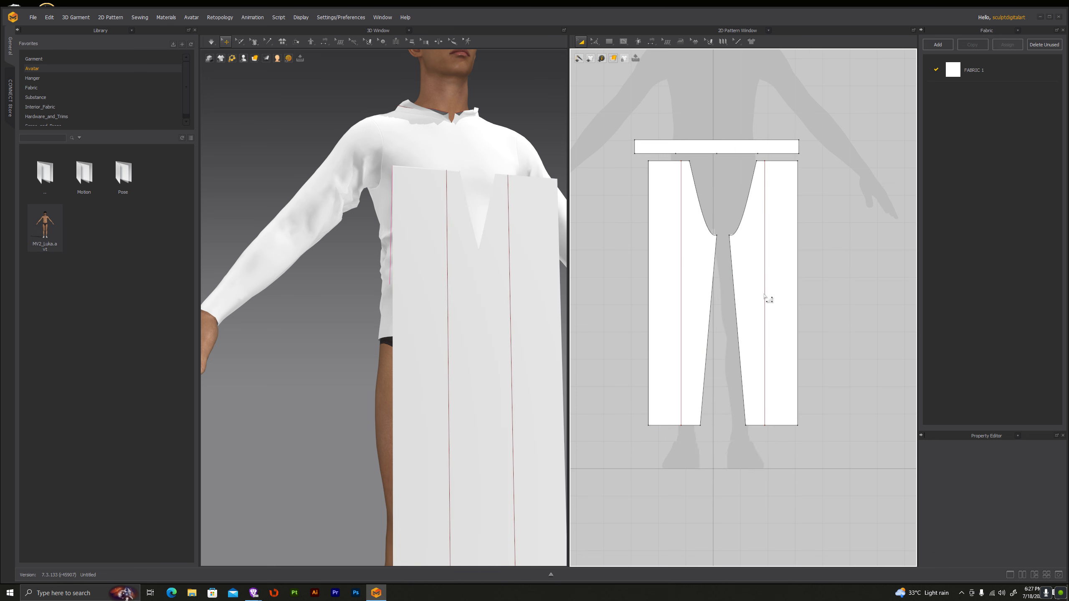
pyautogui.click(651, 41)
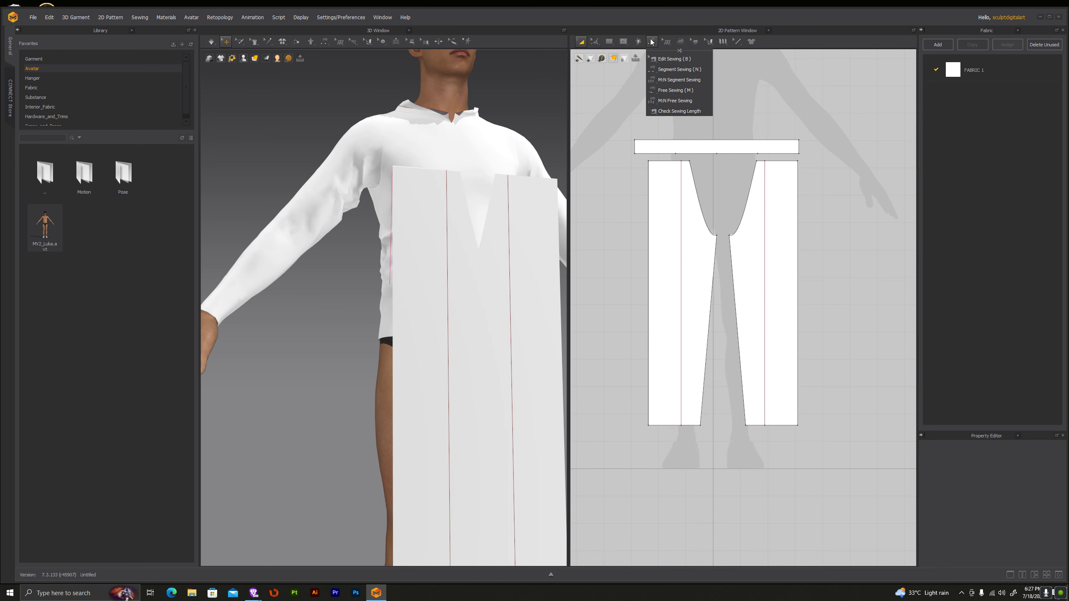
# Step: Sew the waistband to the right leg's top edge and simulate the drape
pyautogui.click(672, 69)
pyautogui.click(736, 153)
pyautogui.click(764, 167)
pyautogui.click(211, 42)
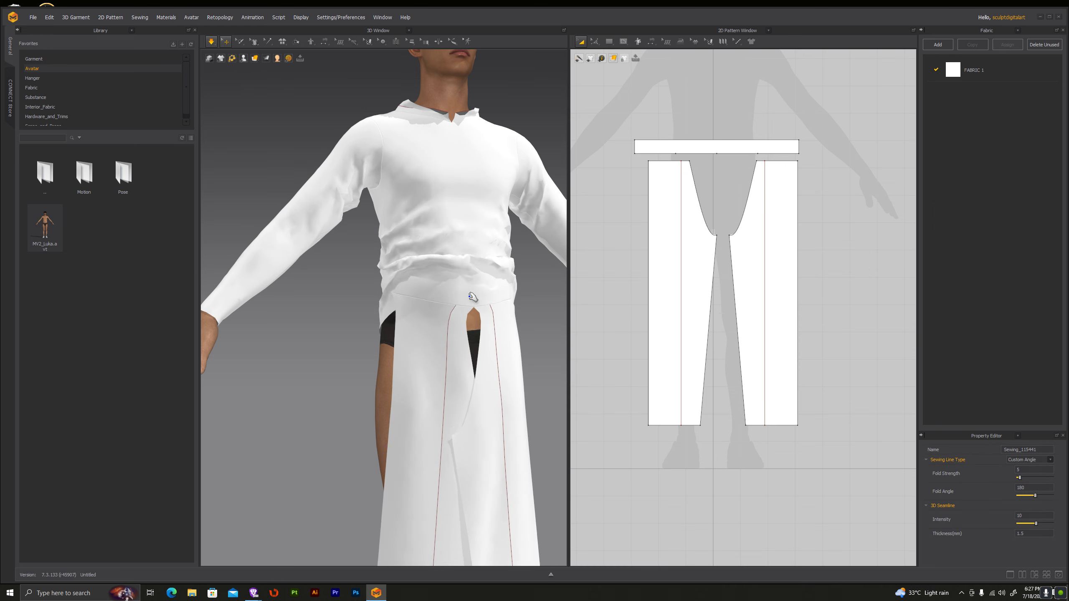
# Step: Inspect the draped trousers side-on, selecting the shirt and the left leg's internal line
pyautogui.click(483, 266)
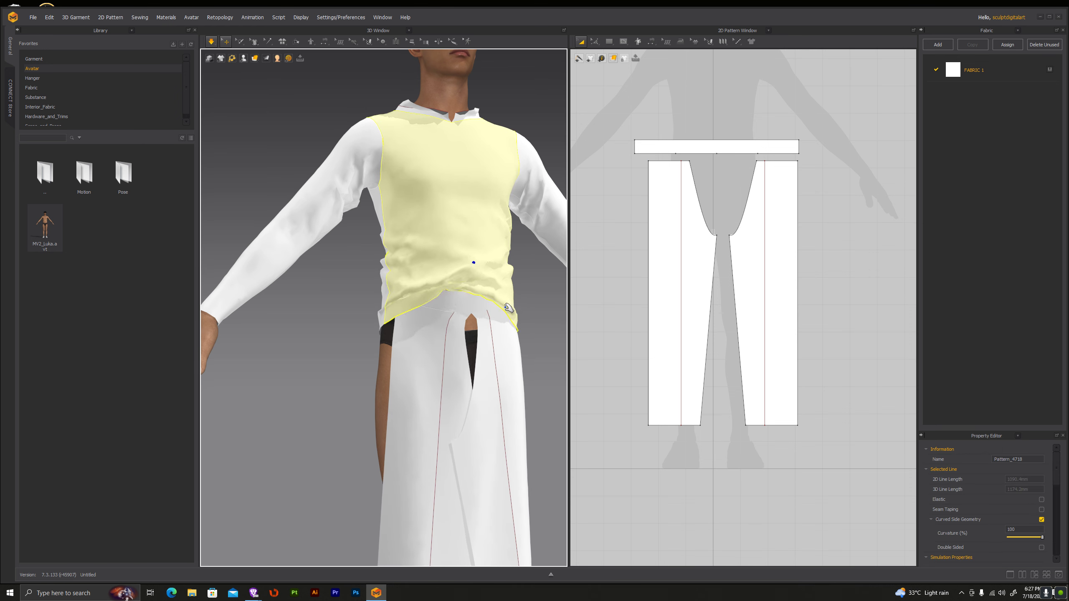
pyautogui.moveTo(560, 341); pyautogui.dragTo(468, 349, button='right')
pyautogui.scroll(-3, 467, 350)
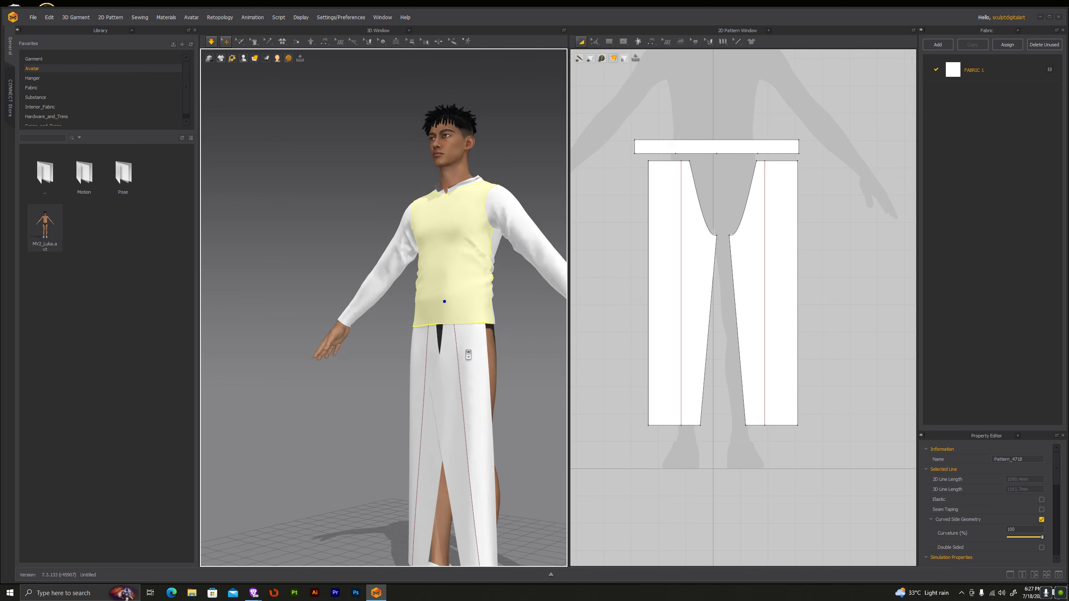
pyautogui.scroll(-2, 467, 349)
pyautogui.click(682, 274)
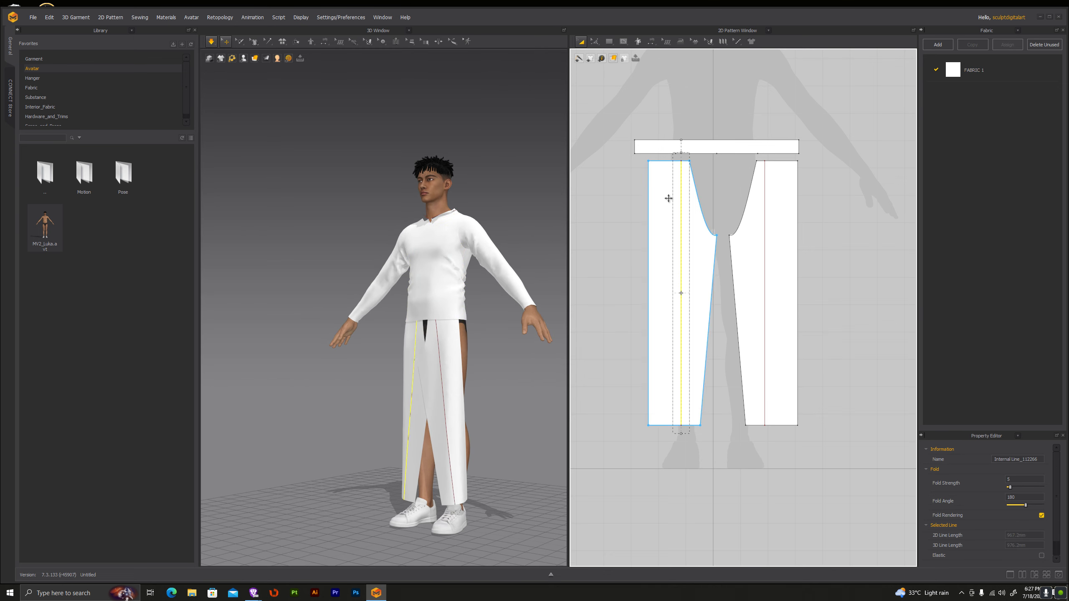
# Step: Copy both trouser leg pieces and paste the copy right of the originals
pyautogui.click(661, 169)
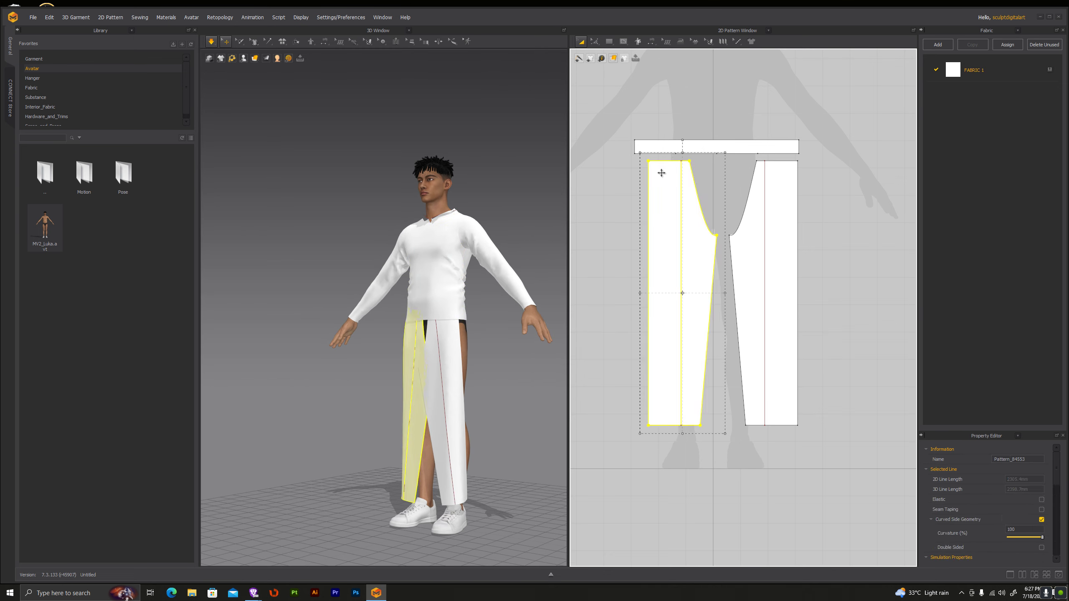
pyautogui.keyDown('shift'); pyautogui.click(793, 201); pyautogui.keyUp('shift')
pyautogui.rightClick(793, 202)
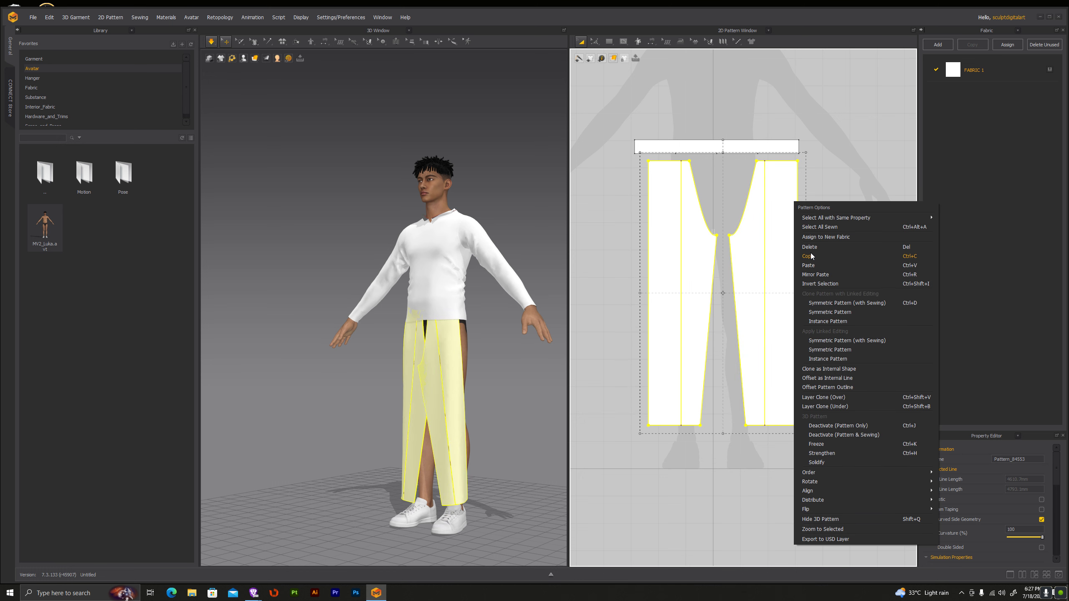
pyautogui.click(809, 252)
pyautogui.rightClick(781, 235)
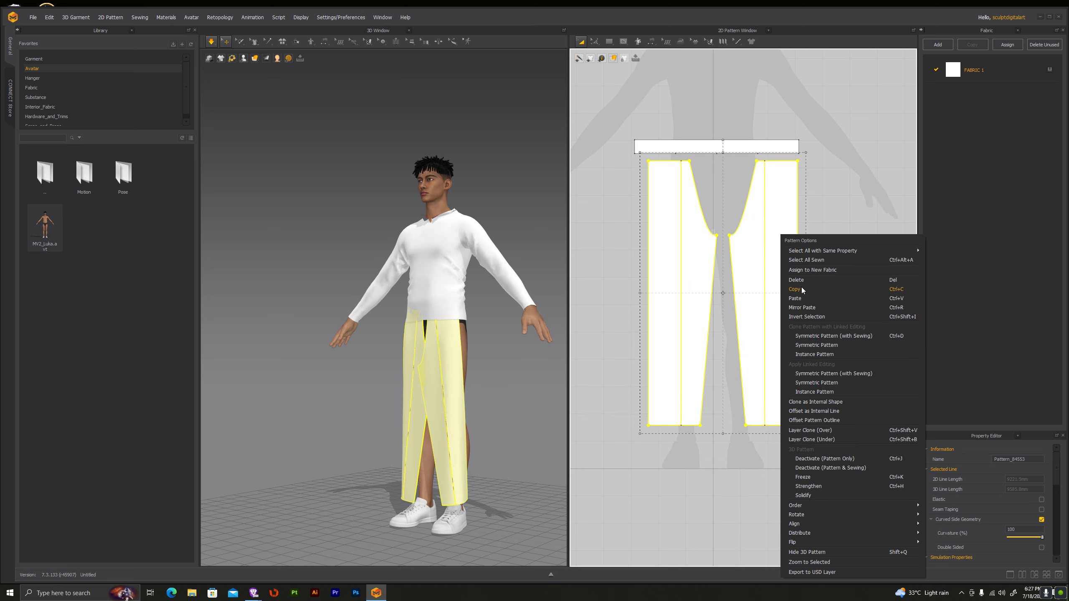
pyautogui.click(801, 288)
pyautogui.rightClick(790, 248)
pyautogui.click(818, 316)
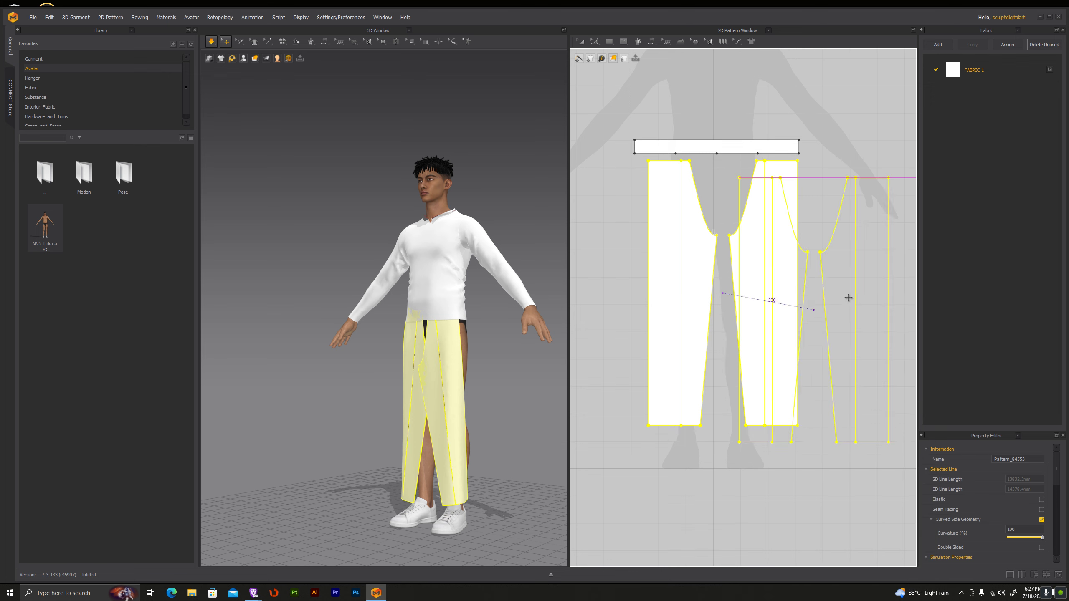
pyautogui.click(884, 295)
# Step: Select both pasted leg pieces in 3D and orbit to the avatar's back
pyautogui.scroll(-3, 479, 384)
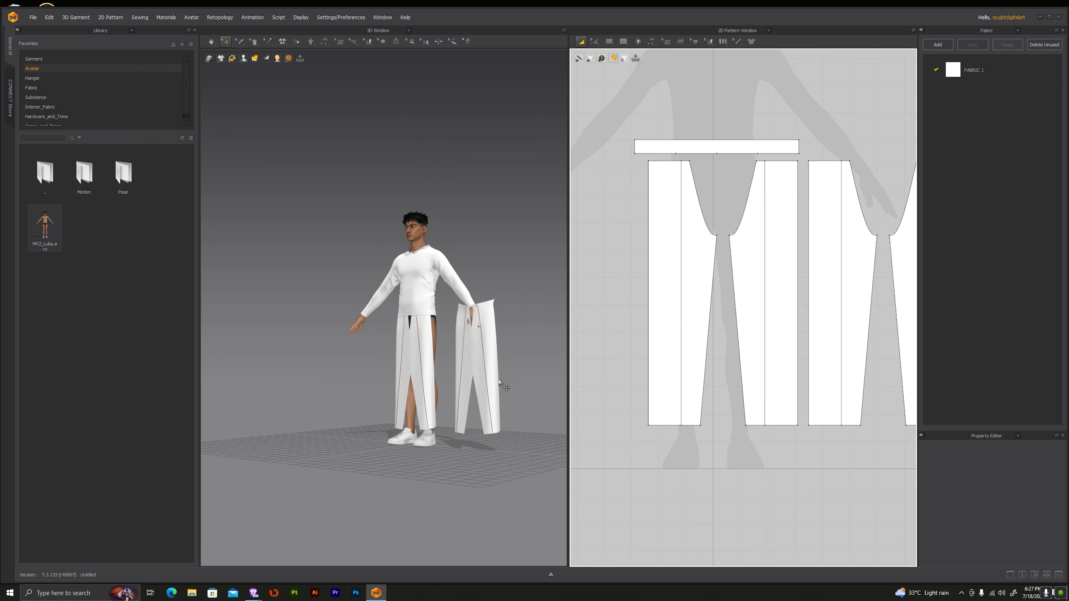
pyautogui.click(495, 376)
pyautogui.keyDown('shift'); pyautogui.click(468, 373); pyautogui.keyUp('shift')
pyautogui.moveTo(534, 370); pyautogui.dragTo(287, 226, button='right')
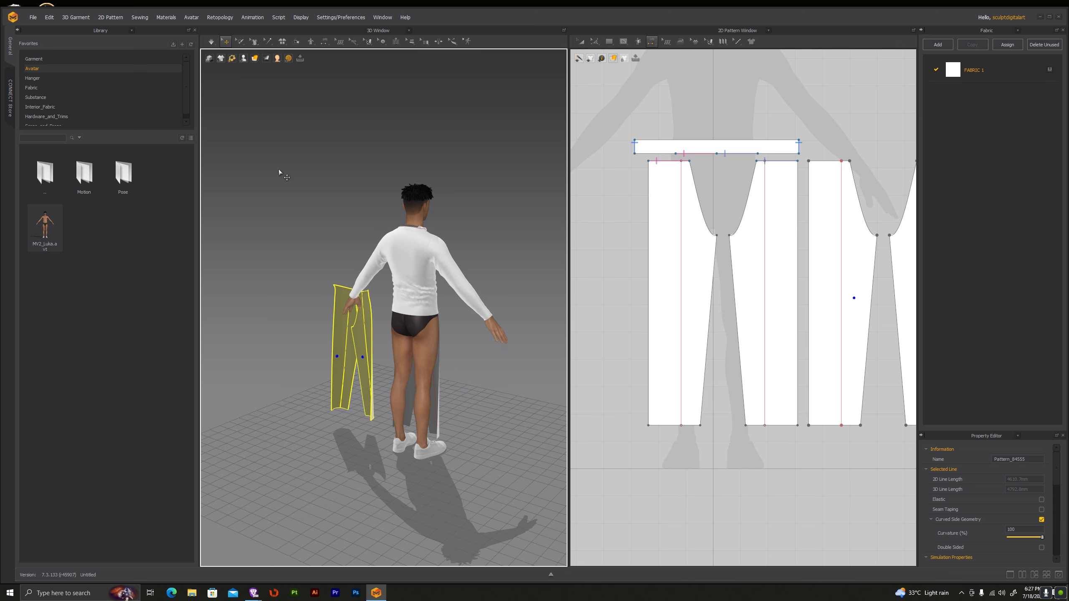
pyautogui.moveTo(243, 58)
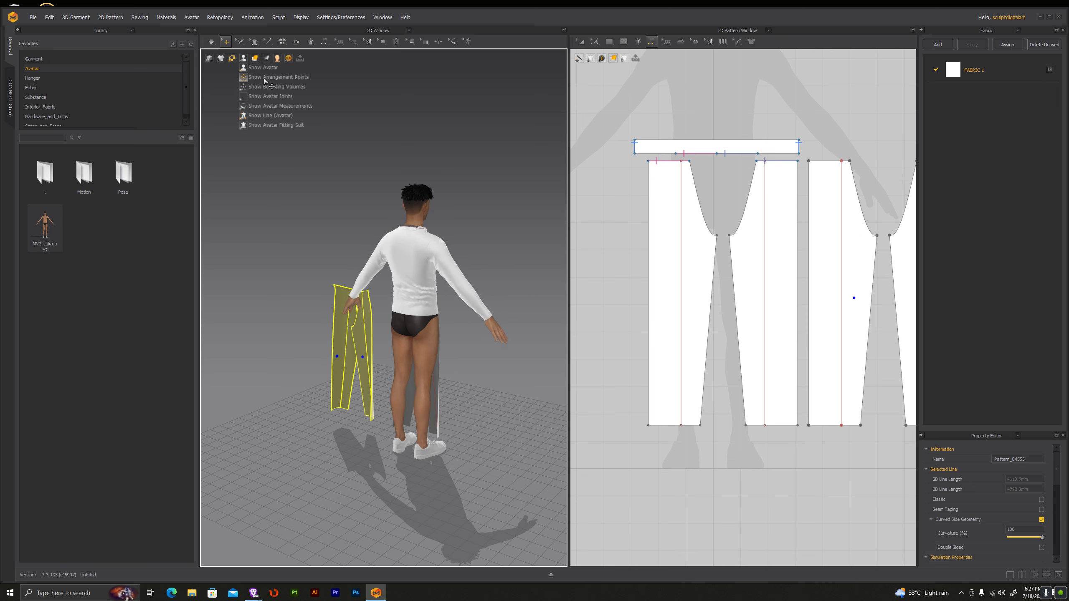
# Step: Place the copied pants on the avatar's back arrangement points and lower them
pyautogui.click(277, 77)
pyautogui.press('8')
pyautogui.click(423, 340)
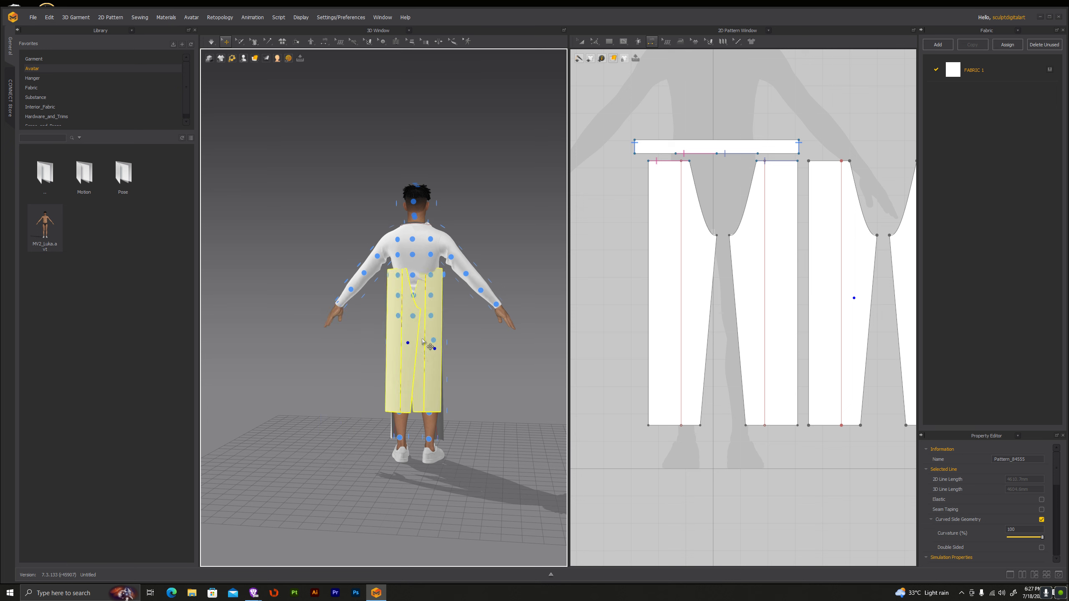
pyautogui.moveTo(421, 356); pyautogui.dragTo(418, 401)
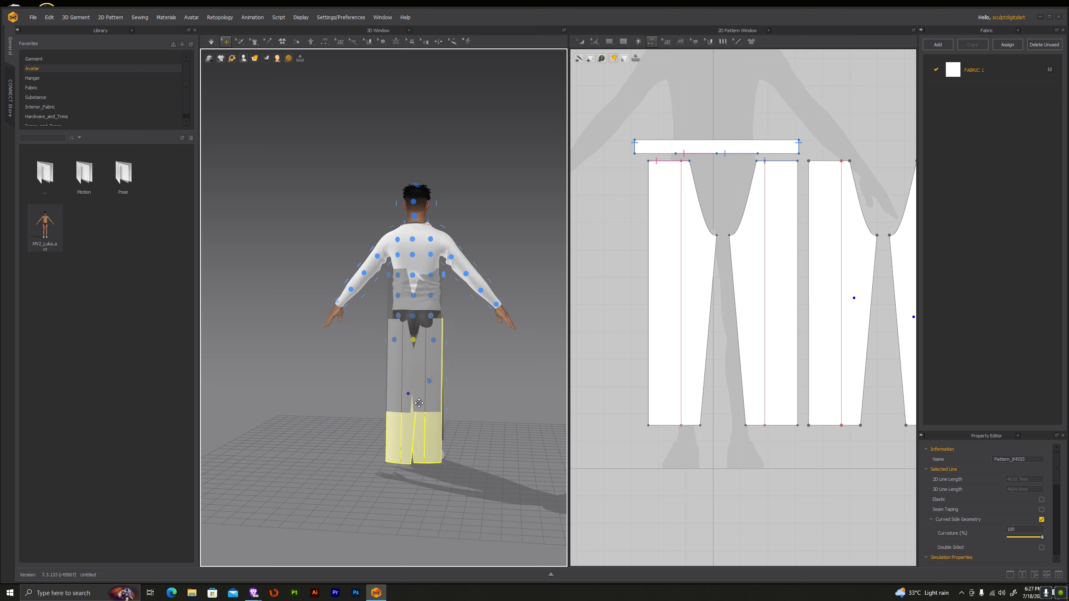
pyautogui.scroll(2, 470, 311)
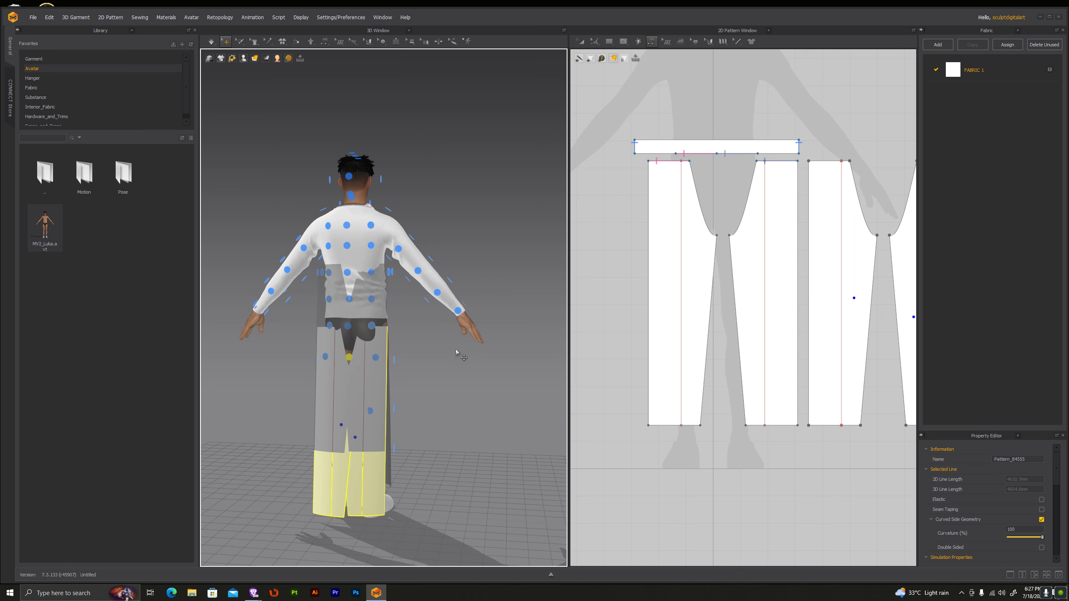
pyautogui.scroll(4, 559, 276)
# Step: Move the right back leg piece to the far left of the pattern layout
pyautogui.click(651, 41)
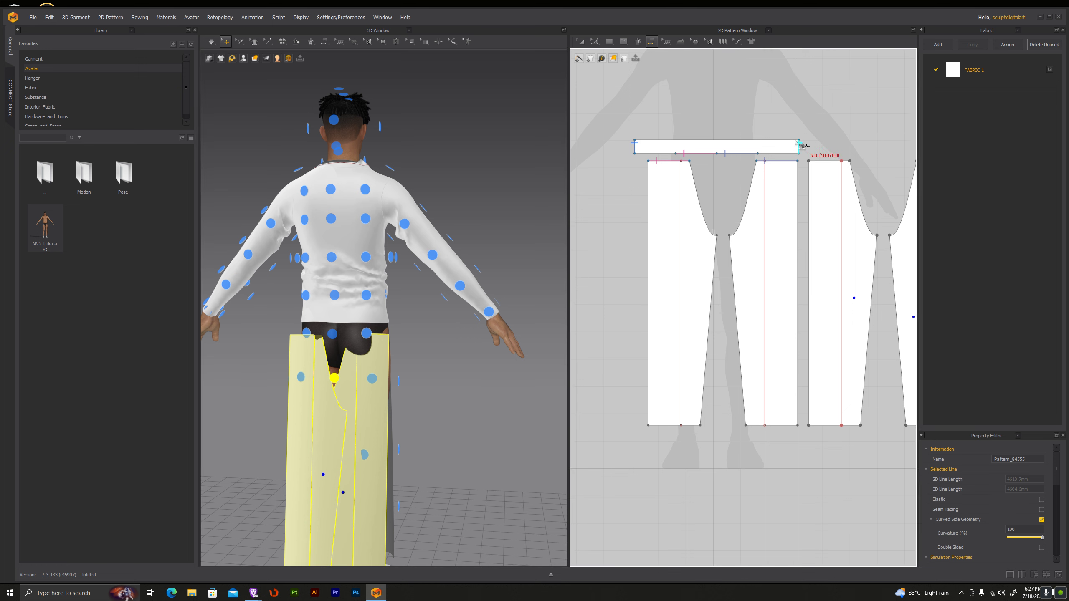
pyautogui.click(580, 43)
pyautogui.click(828, 209)
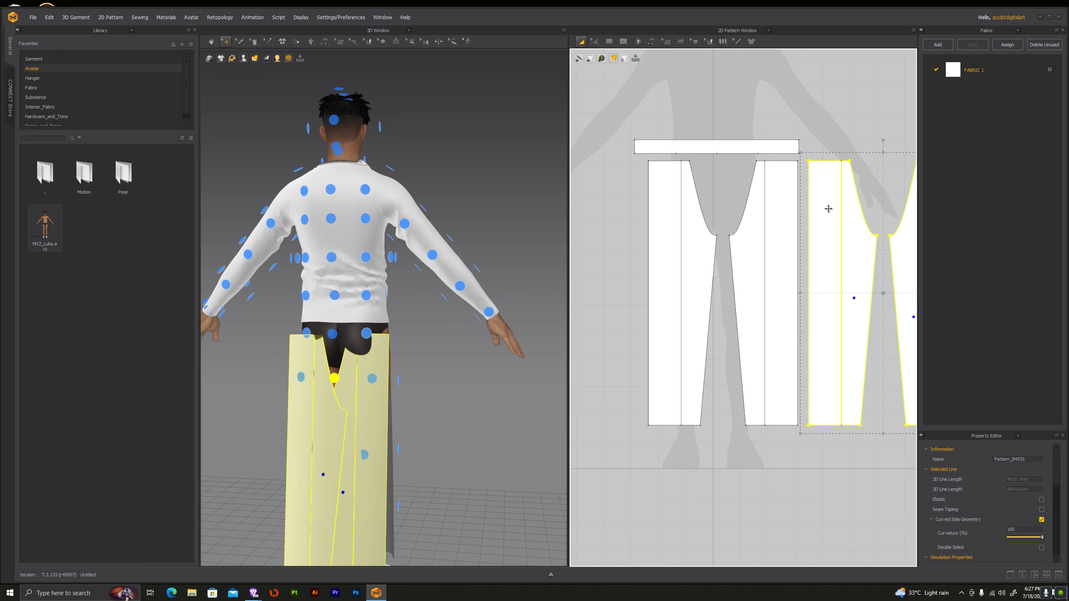
pyautogui.click(853, 132)
pyautogui.click(814, 232)
pyautogui.moveTo(826, 237); pyautogui.dragTo(619, 234)
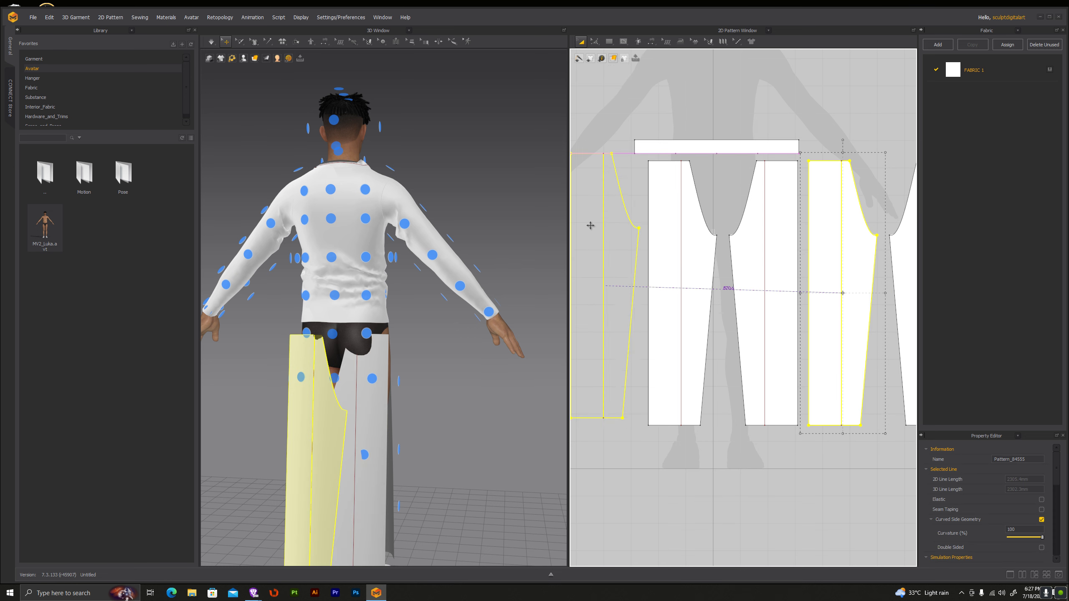
pyautogui.scroll(-2, 661, 263)
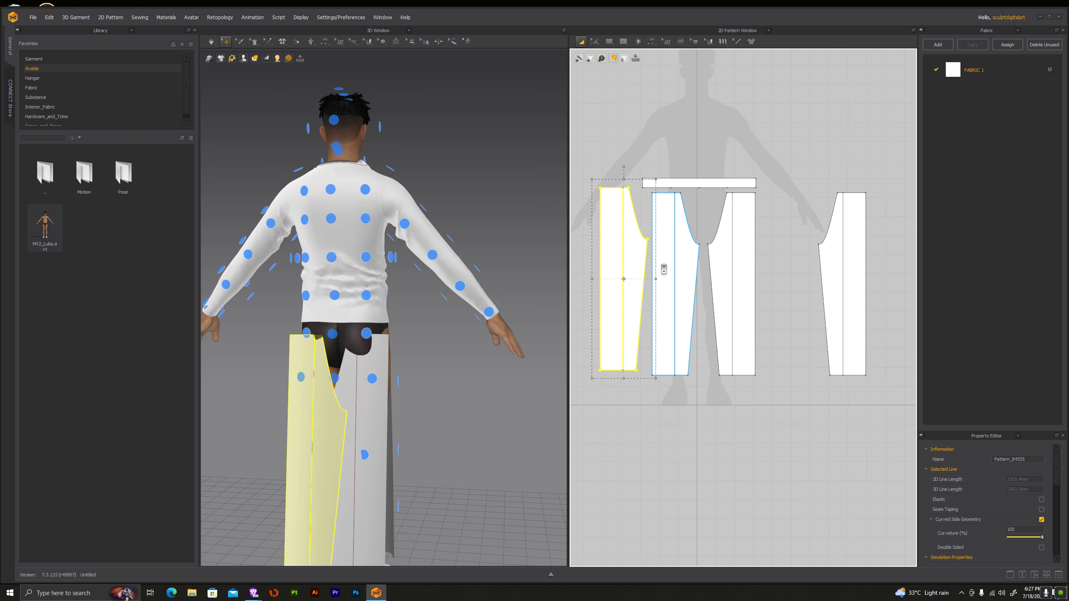
# Step: Set a back leg piece beside the front legs and select the other back piece
pyautogui.moveTo(623, 271); pyautogui.dragTo(786, 271)
pyautogui.click(863, 254)
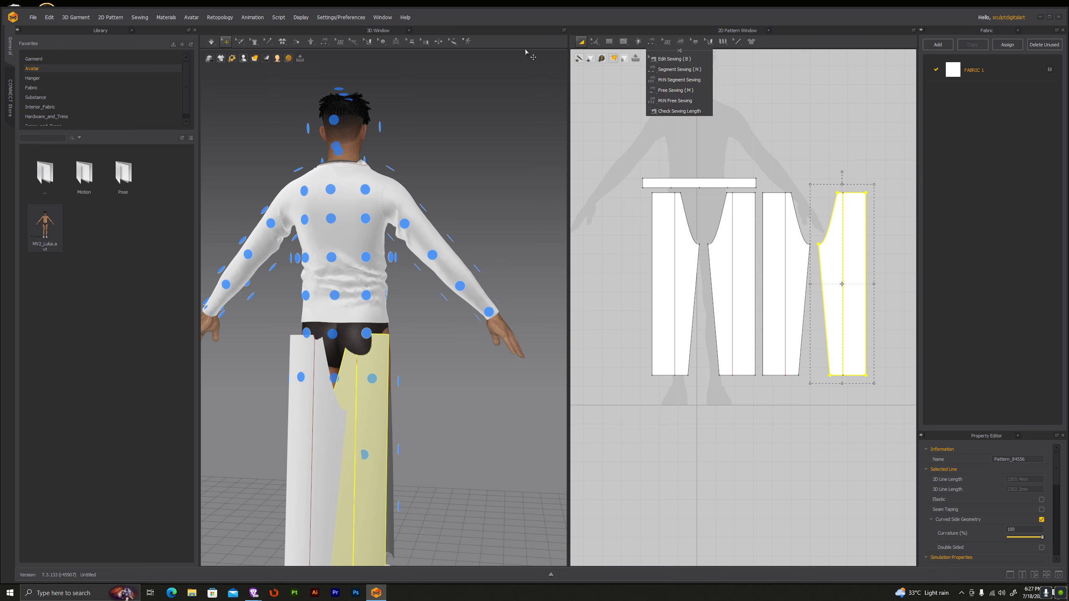
pyautogui.scroll(3, 376, 296)
pyautogui.moveTo(376, 296); pyautogui.dragTo(496, 294, button='right')
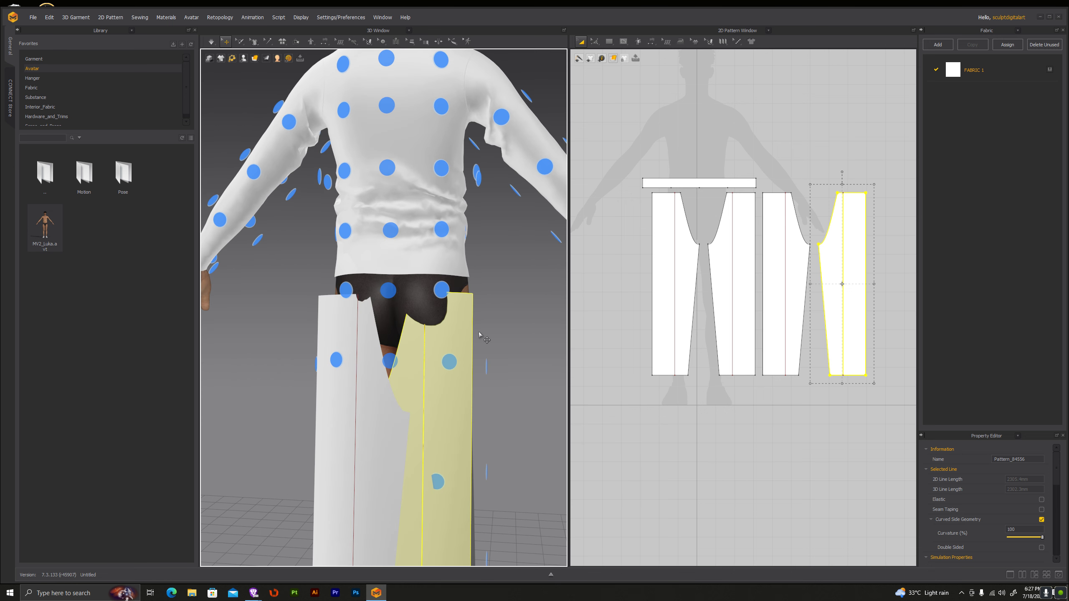
# Step: Select the waistband rectangle and orbit to view the avatar's side and back
pyautogui.click(732, 185)
pyautogui.scroll(-3, 487, 273)
pyautogui.moveTo(492, 353); pyautogui.dragTo(494, 358, button='right')
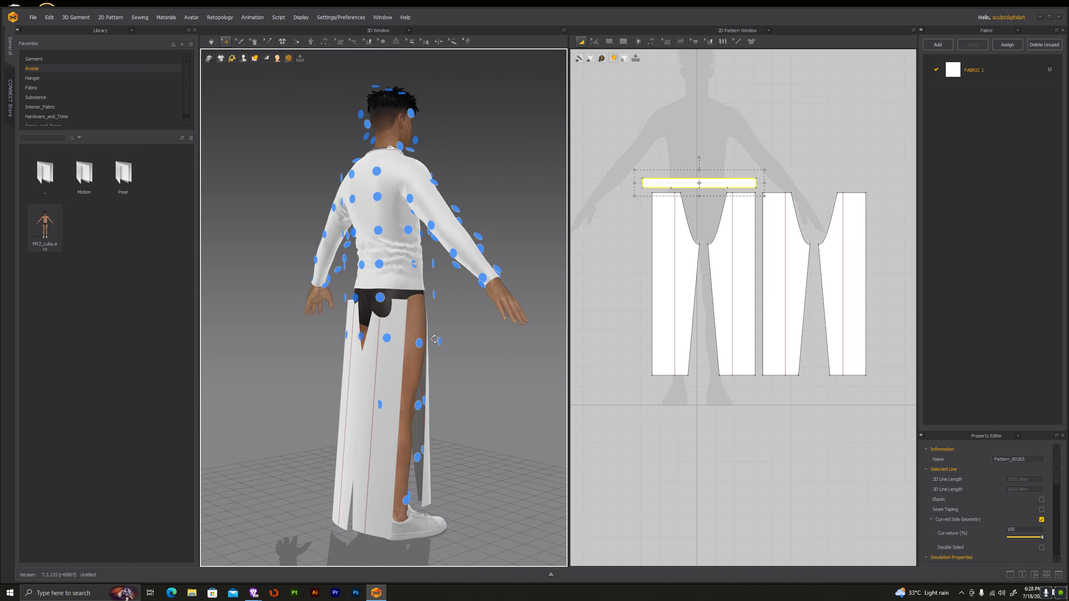
# Step: Hide the avatar's arrangement points in the 3D view
pyautogui.scroll(3, 497, 359)
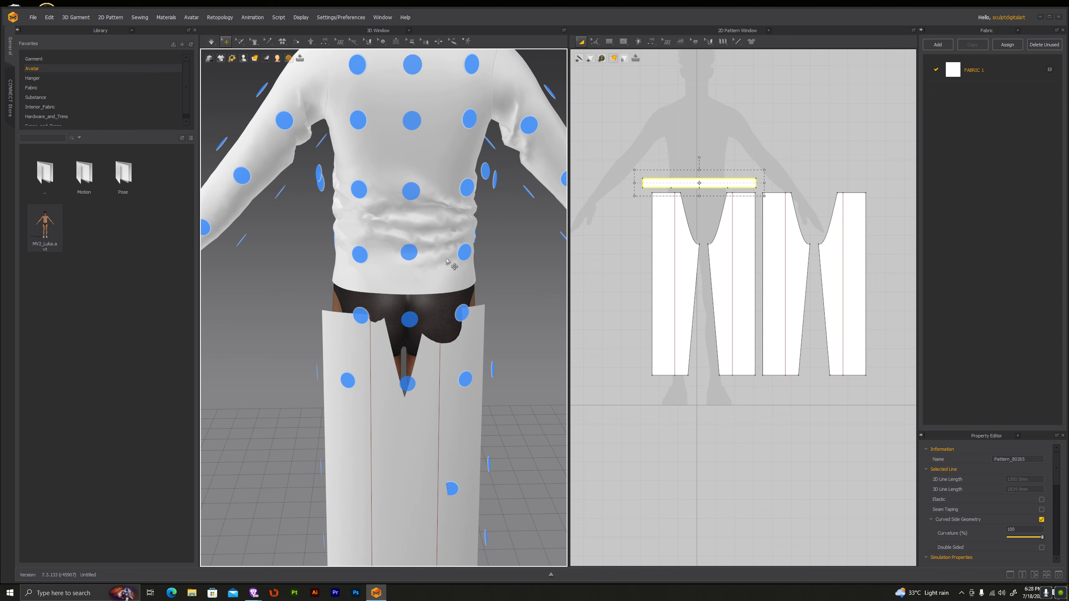
pyautogui.click(243, 58)
pyautogui.click(274, 78)
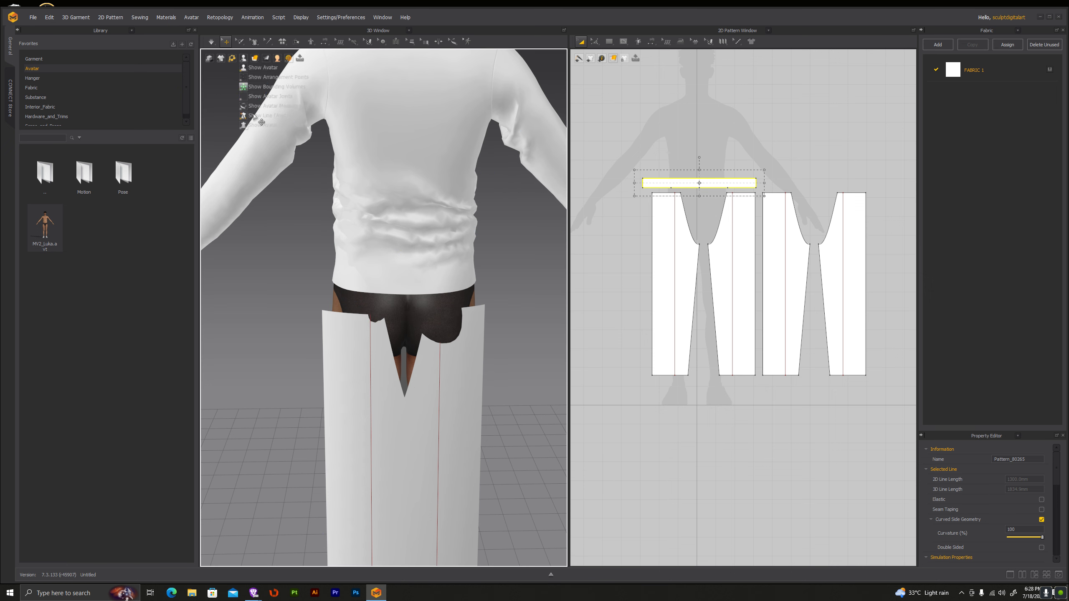
# Step: Orbit around the avatar to inspect the trousers, then select the waistband pattern
pyautogui.moveTo(446, 220); pyautogui.dragTo(378, 221, button='right')
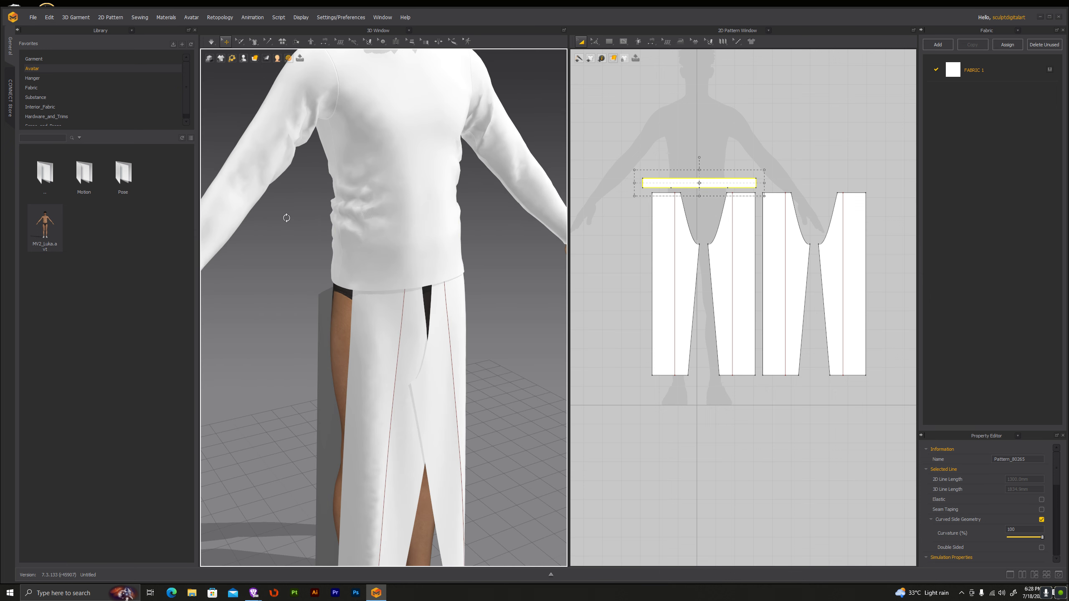
pyautogui.click(381, 217)
pyautogui.click(506, 242)
pyautogui.moveTo(506, 243)
pyautogui.mouseDown(button='right')
pyautogui.moveTo(535, 300)
pyautogui.moveTo(540, 281)
pyautogui.mouseUp(button='right')
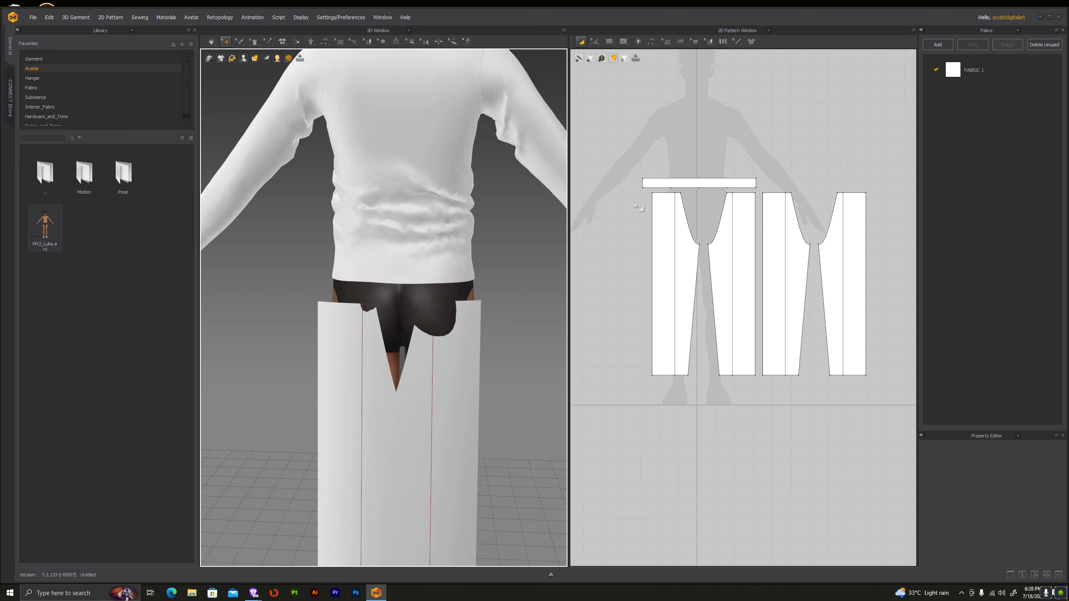
pyautogui.click(728, 183)
pyautogui.moveTo(518, 218); pyautogui.dragTo(492, 214, button='right')
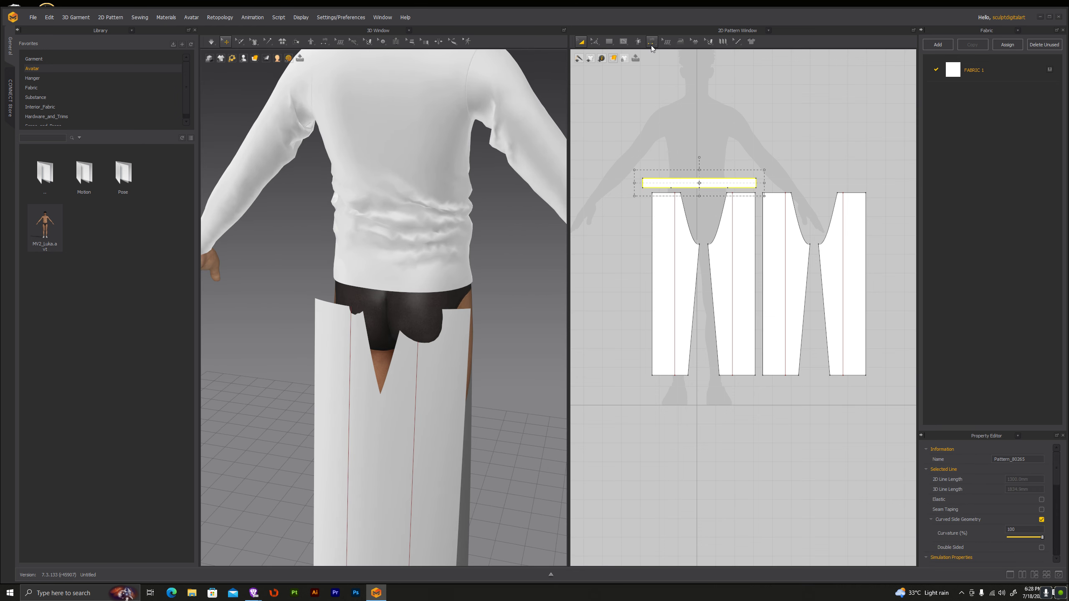
# Step: Sew the waistband's lower edge to a trouser panel top with Segment Sewing
pyautogui.click(651, 42)
pyautogui.click(673, 69)
pyautogui.click(733, 187)
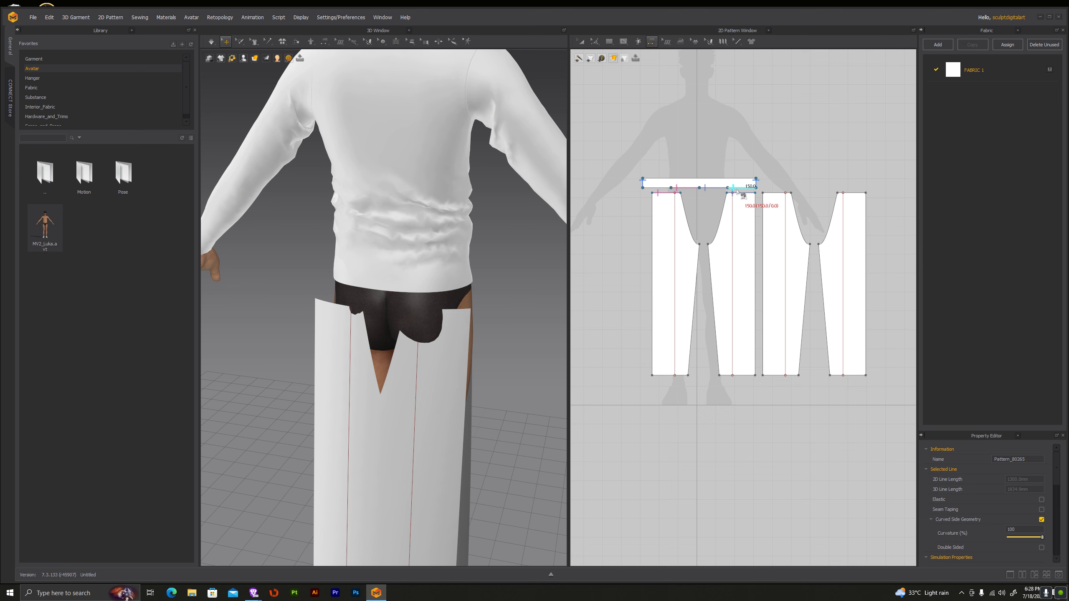
pyautogui.click(768, 195)
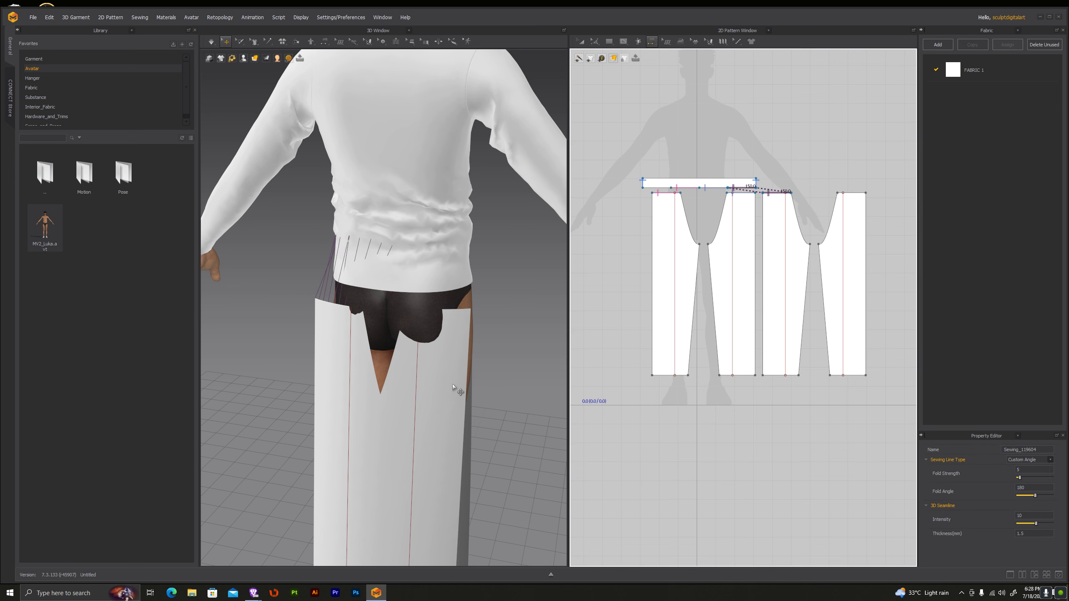
pyautogui.moveTo(542, 366); pyautogui.dragTo(498, 368, button='right')
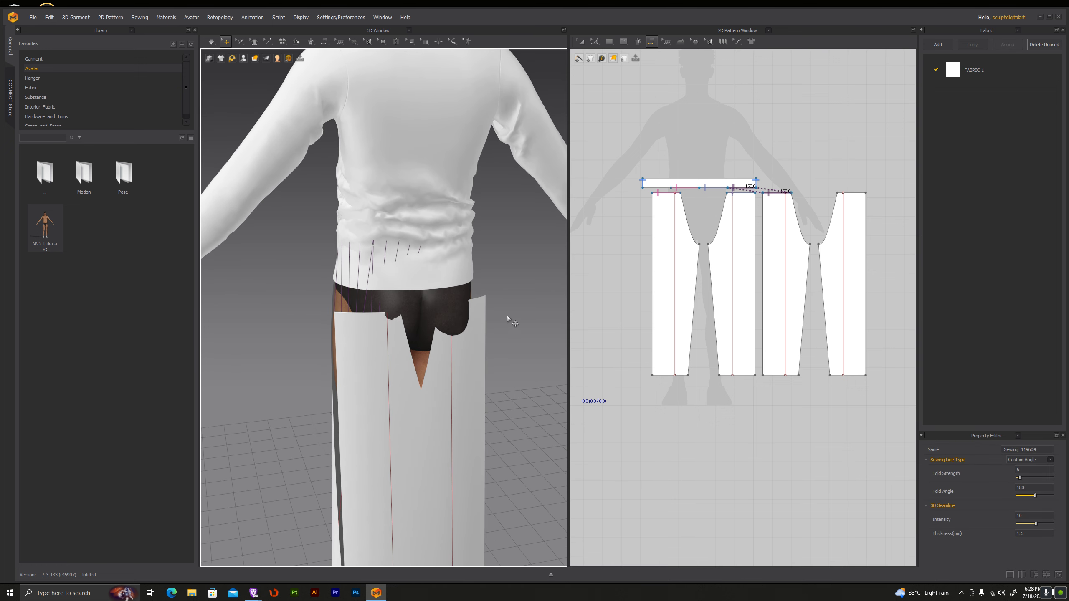
pyautogui.moveTo(525, 350)
pyautogui.mouseDown(button='right')
pyautogui.moveTo(501, 343)
pyautogui.moveTo(512, 332)
pyautogui.mouseUp(button='right')
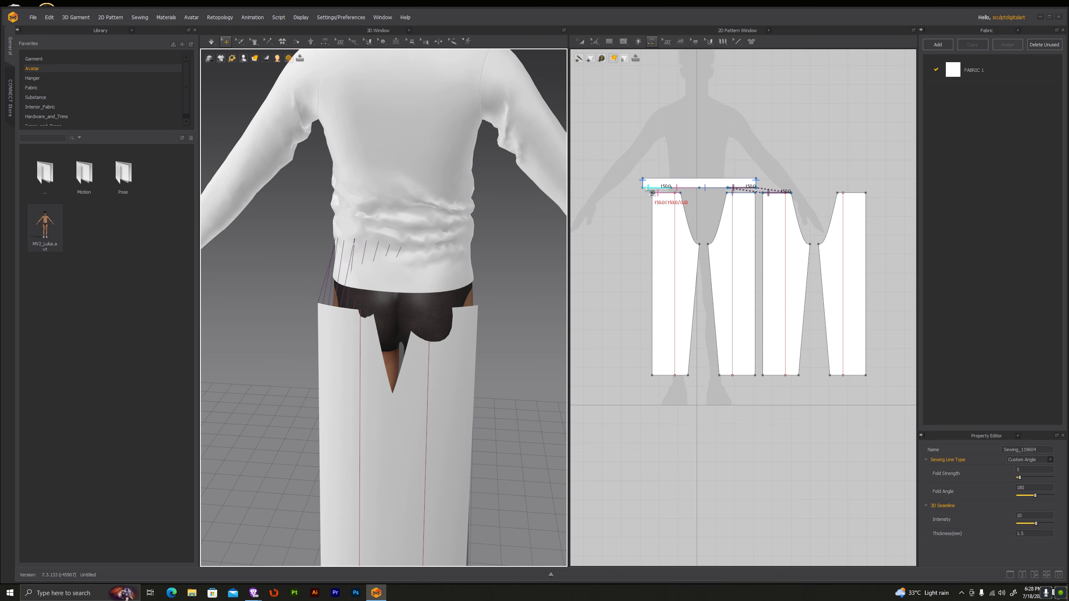
# Step: Move the rightmost trouser panel to the far left by cutting and pasting it
pyautogui.click(648, 188)
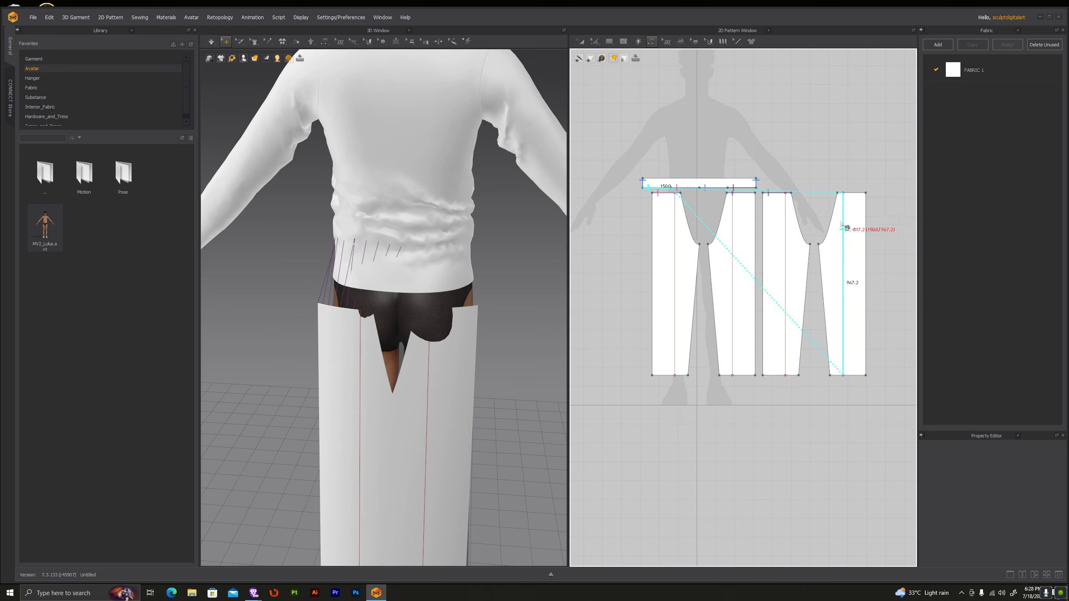
pyautogui.click(581, 41)
pyautogui.click(845, 256)
pyautogui.hotkey('ctrl', 'c')
pyautogui.hotkey('ctrl', 'v')
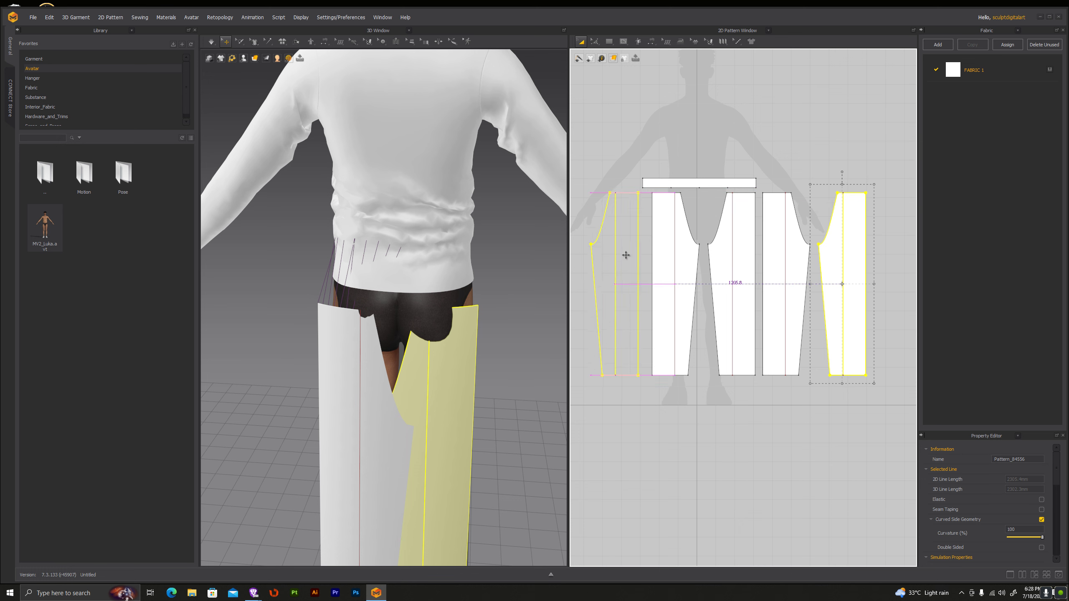
pyautogui.click(625, 255)
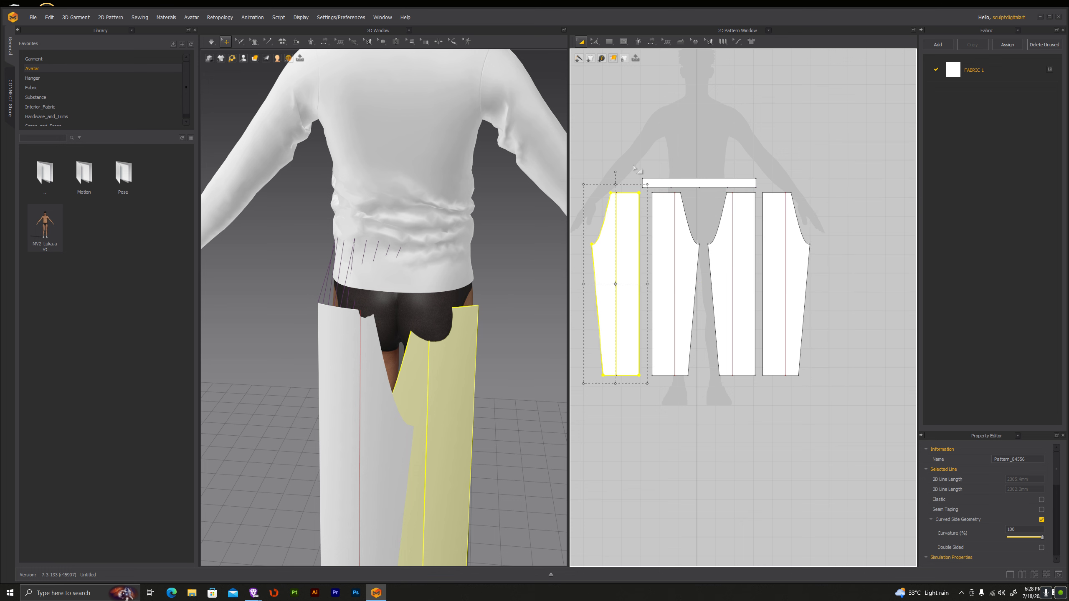
# Step: Sew the waistband's remaining segment to the left panel's top and simulate the drape
pyautogui.click(653, 42)
pyautogui.click(662, 68)
pyautogui.click(659, 193)
pyautogui.click(626, 194)
pyautogui.press('space')
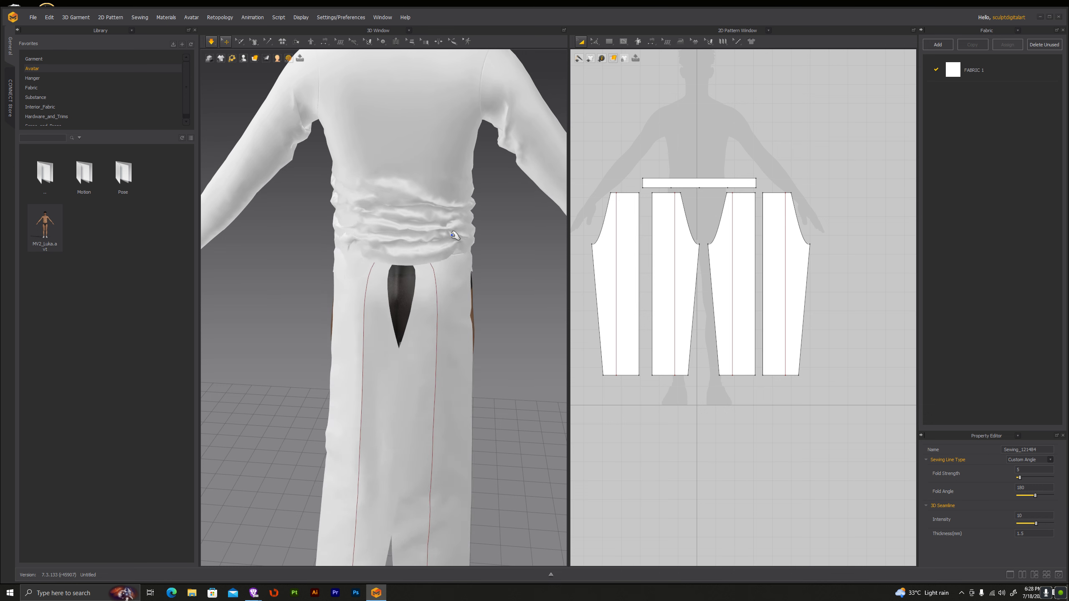
# Step: Pull the shirt's hem slightly lower in the 3D view
pyautogui.click(459, 264)
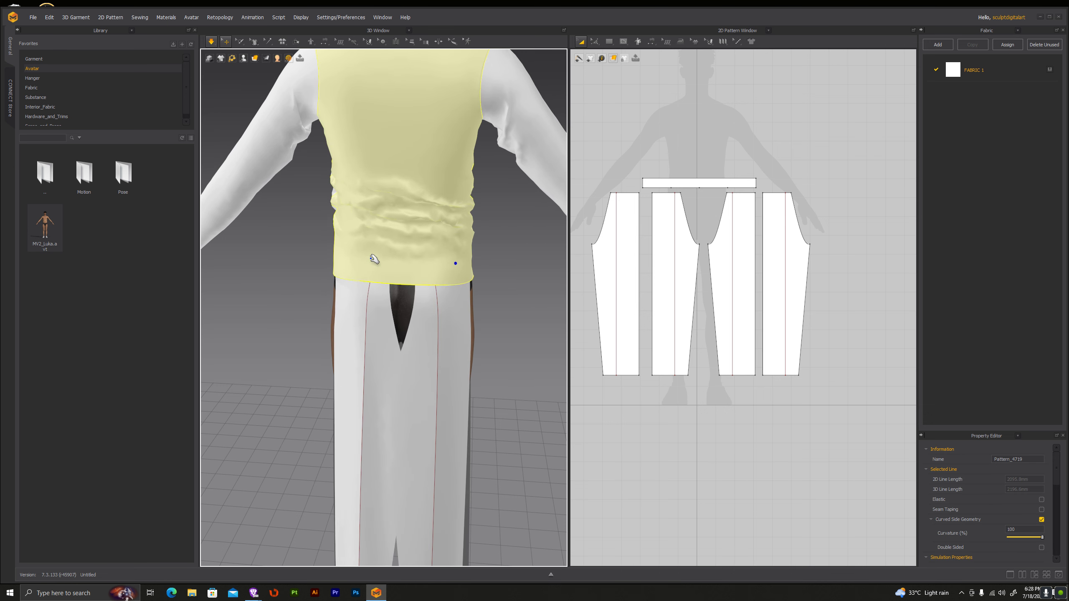
pyautogui.click(344, 274)
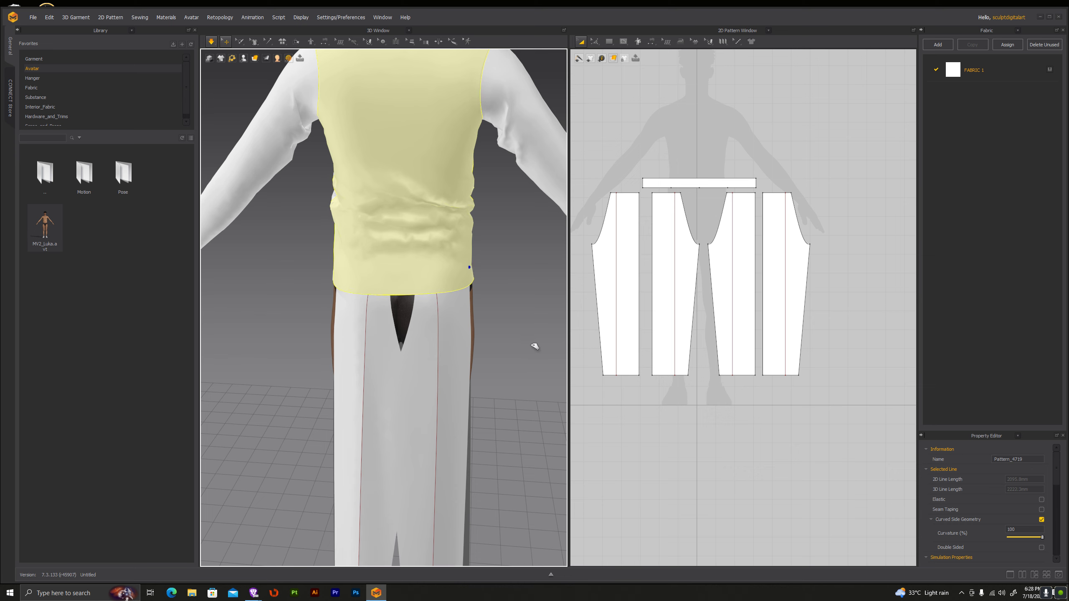
pyautogui.moveTo(516, 346); pyautogui.dragTo(367, 341, button='right')
pyautogui.moveTo(396, 345); pyautogui.dragTo(411, 298, button='right')
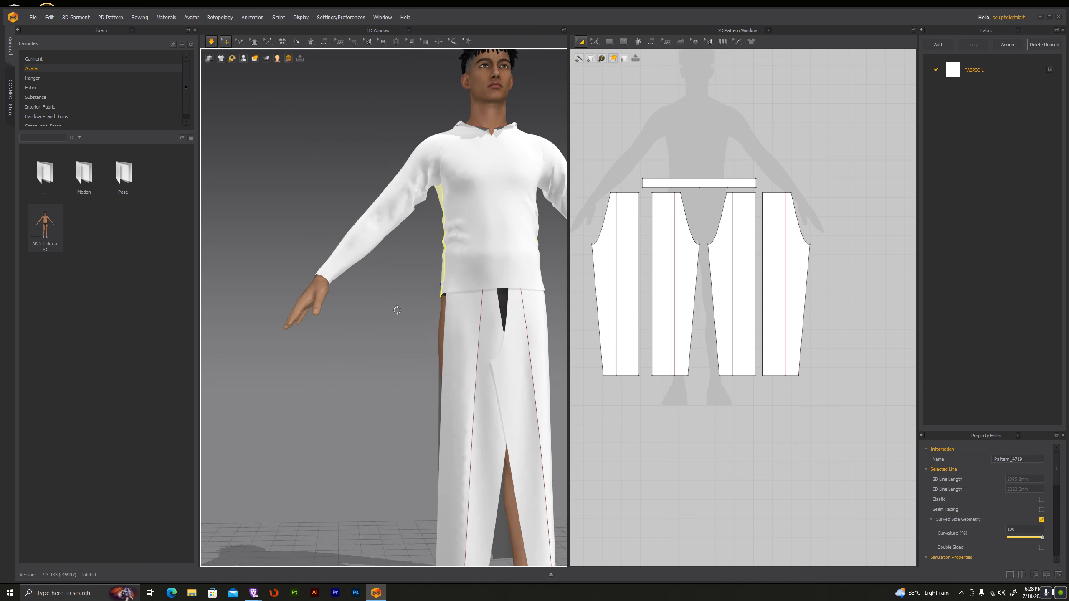
# Step: Switch to Segment Sewing and orbit to a trouser side seam
pyautogui.click(324, 41)
pyautogui.click(335, 72)
pyautogui.moveTo(351, 263); pyautogui.dragTo(438, 328, button='right')
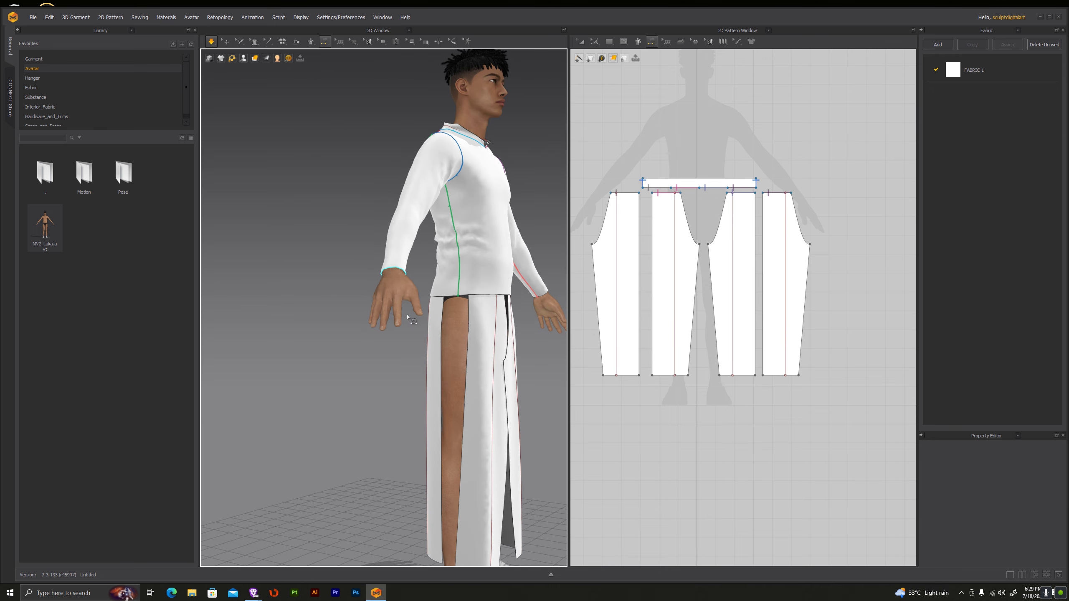
# Step: Sew the trouser side seams (panels 1–2, 3–4, outer edges) and simulate
pyautogui.click(467, 334)
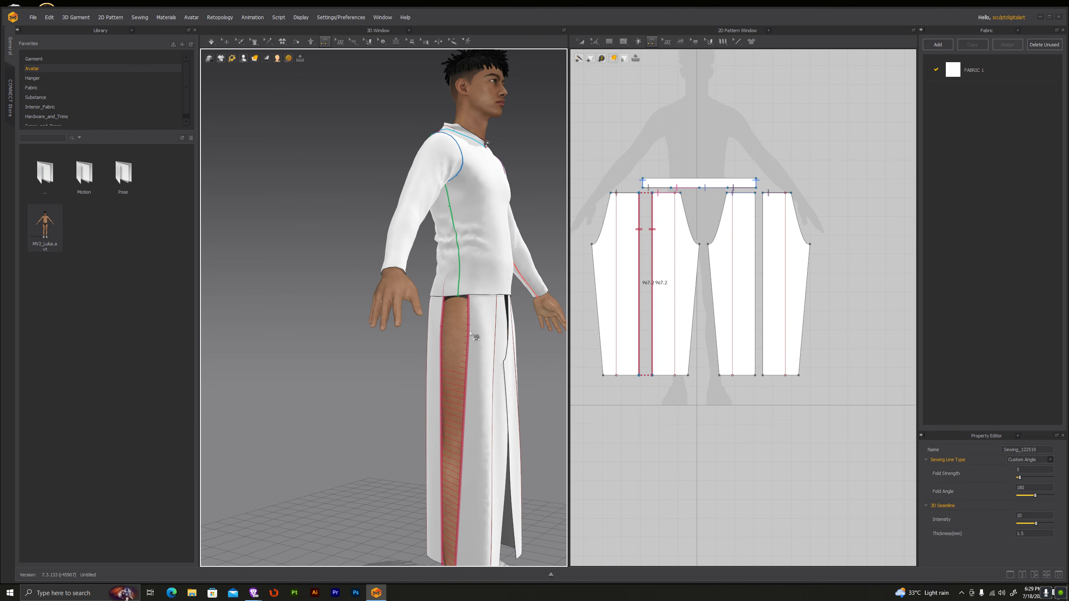
pyautogui.moveTo(467, 337)
pyautogui.mouseDown(button='right')
pyautogui.moveTo(416, 376)
pyautogui.moveTo(513, 421)
pyautogui.mouseUp(button='right')
pyautogui.click(417, 377)
pyautogui.click(447, 381)
pyautogui.moveTo(514, 422); pyautogui.dragTo(505, 282, button='middle')
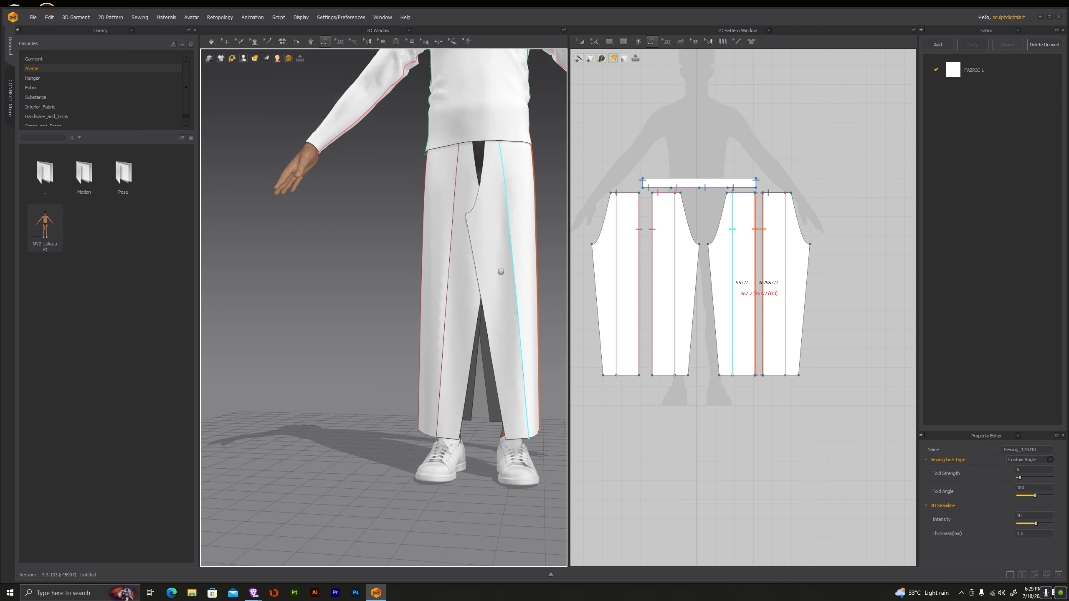
pyautogui.click(465, 387)
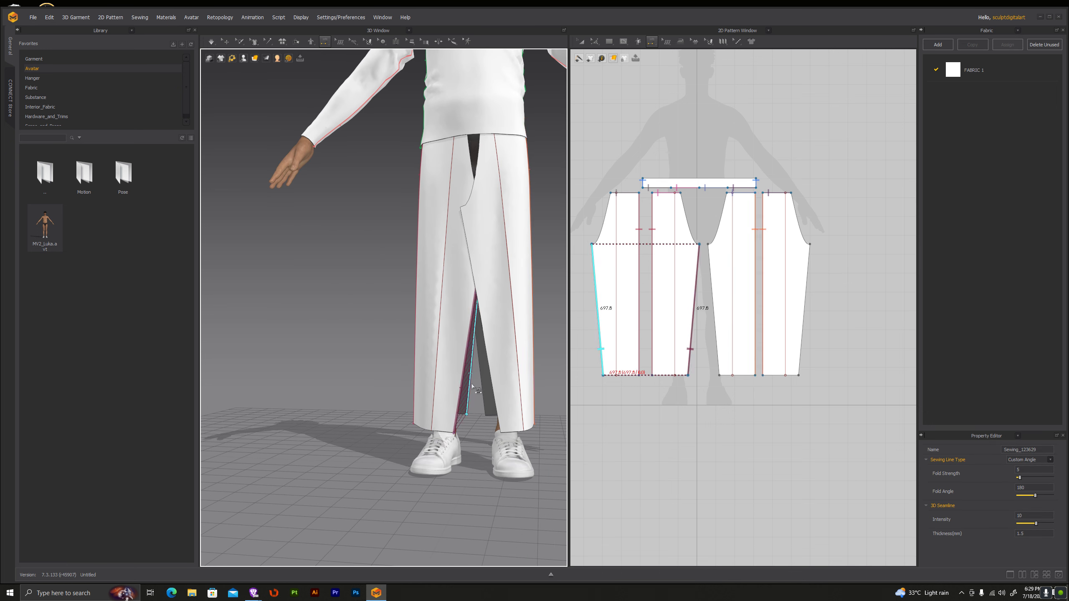
pyautogui.moveTo(474, 391); pyautogui.dragTo(484, 391, button='right')
pyautogui.click(484, 390)
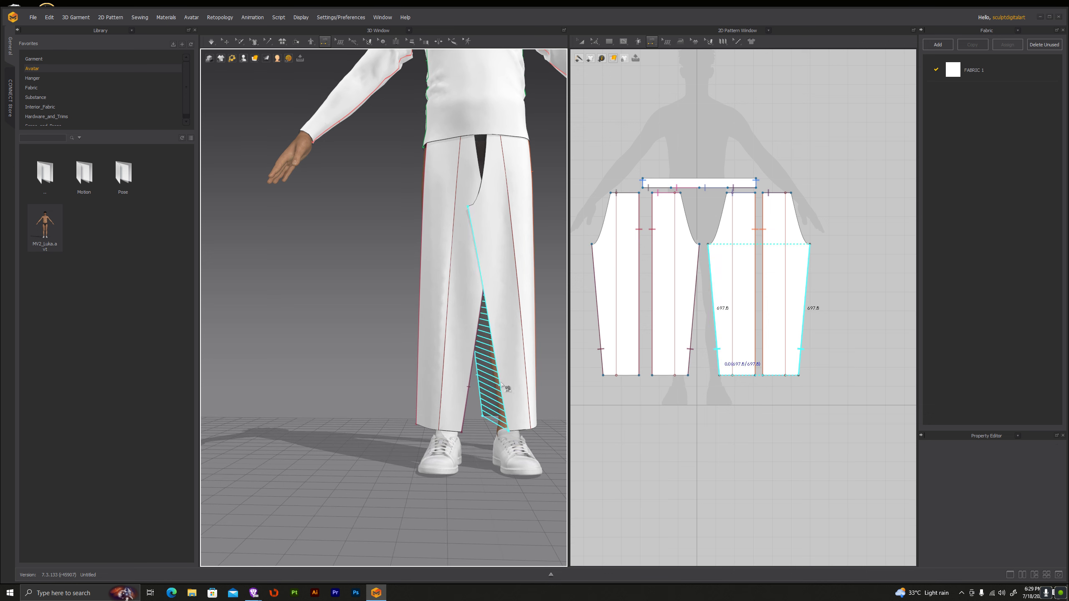
pyautogui.click(211, 41)
# Step: Sew the crotch curves and the legs' outer curves, then restart the simulation
pyautogui.moveTo(523, 248)
pyautogui.mouseDown(button='middle')
pyautogui.moveTo(539, 256)
pyautogui.moveTo(511, 341)
pyautogui.moveTo(522, 358)
pyautogui.mouseUp(button='middle')
pyautogui.scroll(2, 522, 358)
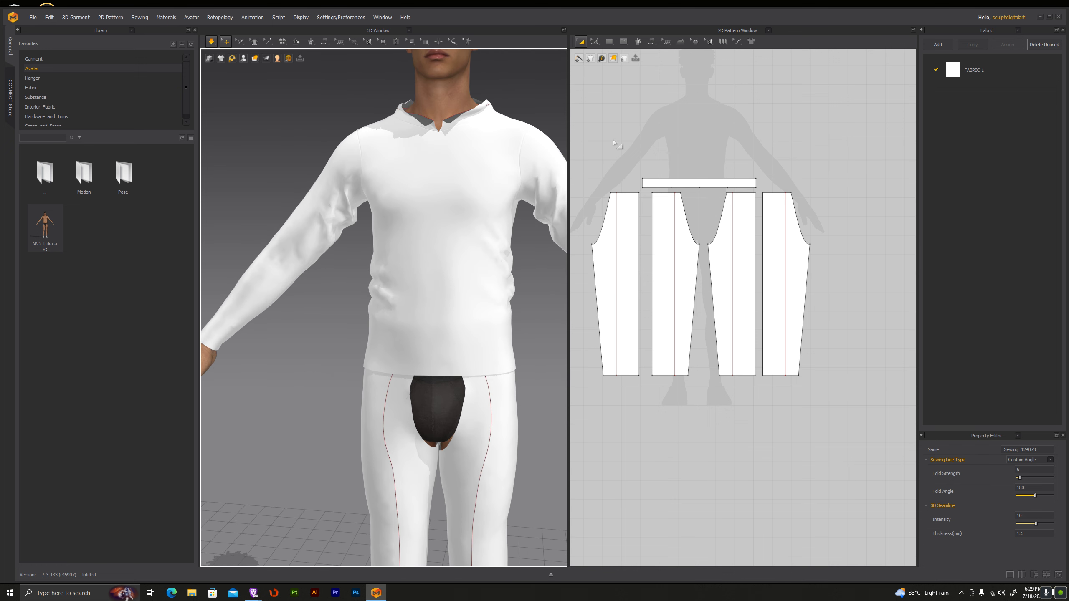
pyautogui.click(651, 41)
pyautogui.click(670, 69)
pyautogui.click(716, 217)
pyautogui.click(604, 217)
pyautogui.click(801, 204)
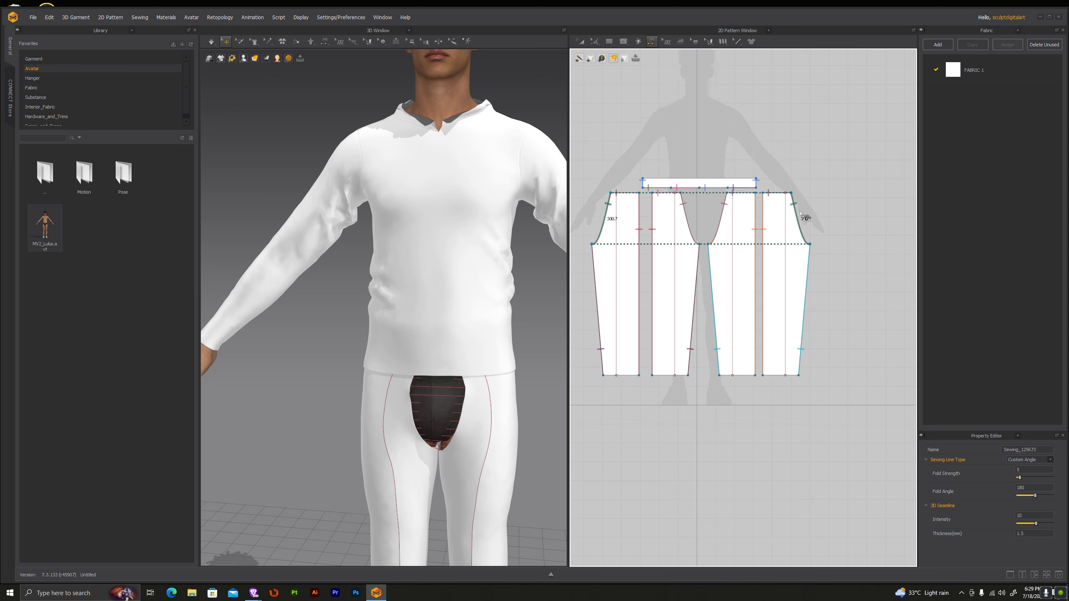
pyautogui.press('space')
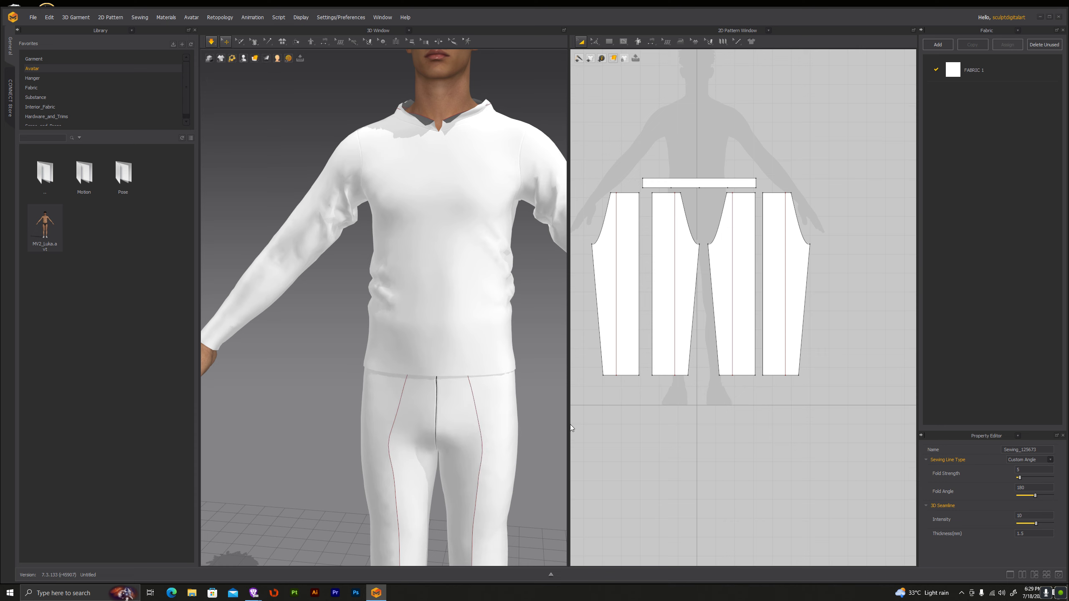
# Step: Orbit around the avatar to check the trousers from side, back and front
pyautogui.moveTo(446, 408); pyautogui.dragTo(509, 385, button='right')
pyautogui.scroll(-3, 510, 386)
pyautogui.moveTo(508, 446); pyautogui.dragTo(404, 338, button='right')
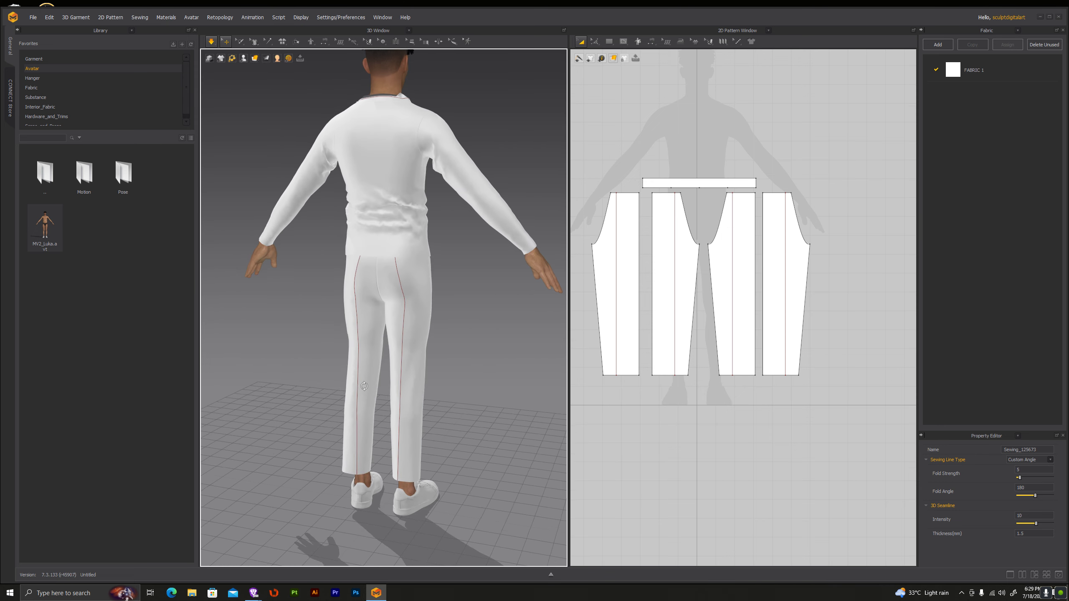
pyautogui.scroll(3, 421, 392)
pyautogui.moveTo(420, 392)
pyautogui.mouseDown(button='right')
pyautogui.moveTo(409, 417)
pyautogui.moveTo(354, 398)
pyautogui.mouseUp(button='right')
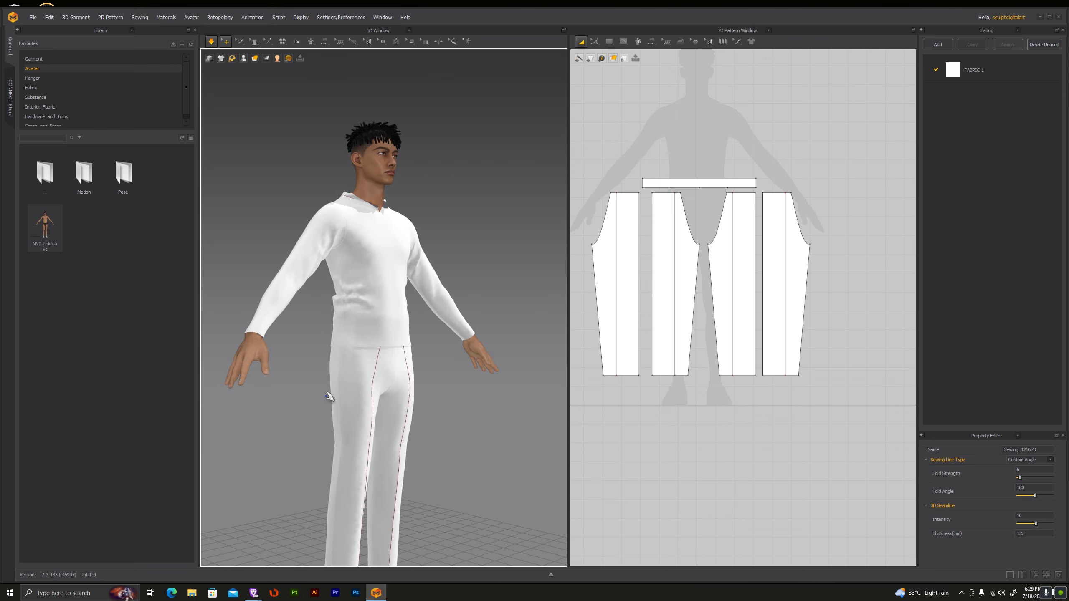
pyautogui.scroll(3, 352, 398)
pyautogui.scroll(2, 352, 400)
# Step: Pull the shirt hem down to smooth and settle its drape over the trousers
pyautogui.click(362, 376)
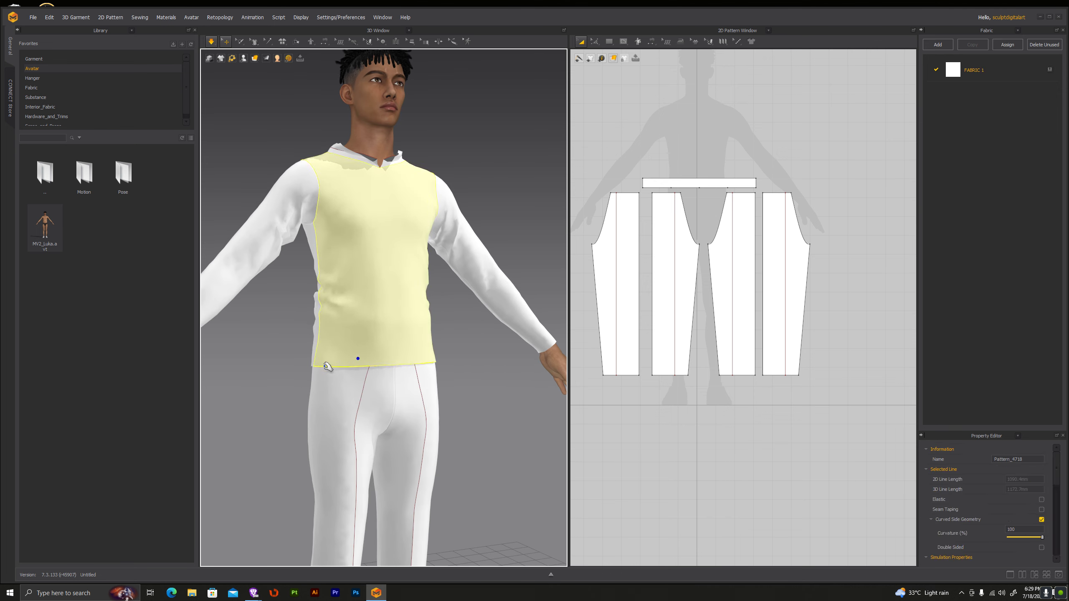
pyautogui.moveTo(324, 363); pyautogui.dragTo(419, 405)
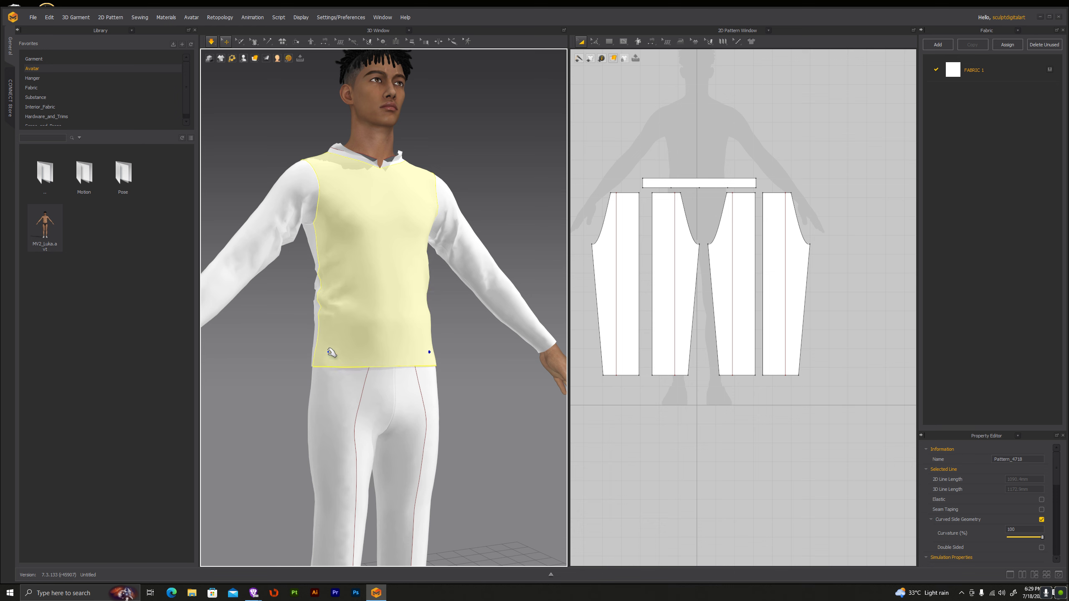
pyautogui.moveTo(397, 362); pyautogui.dragTo(419, 364)
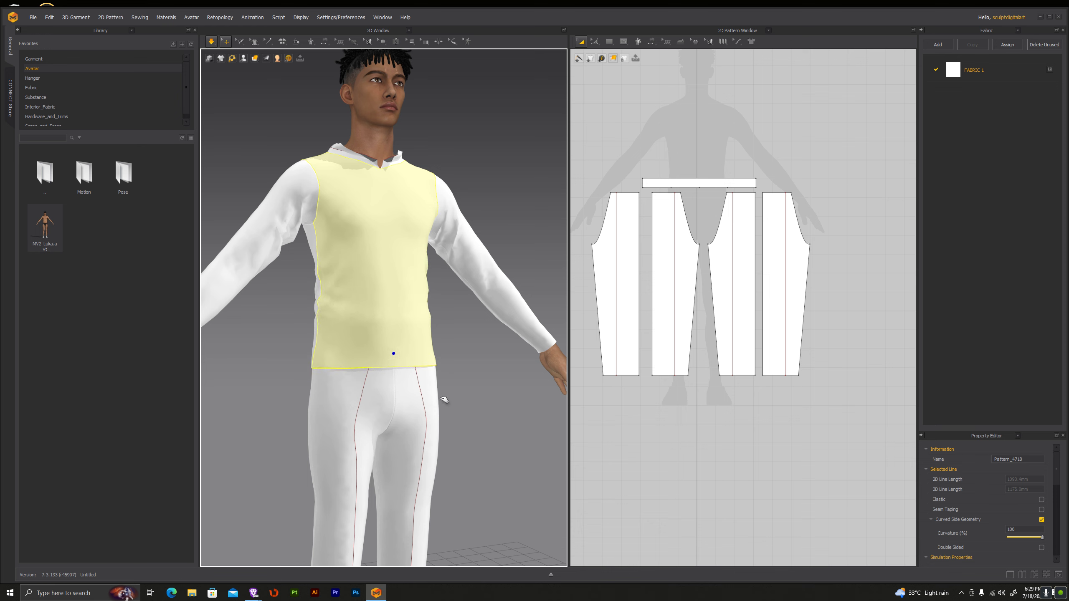
pyautogui.scroll(-5, 460, 415)
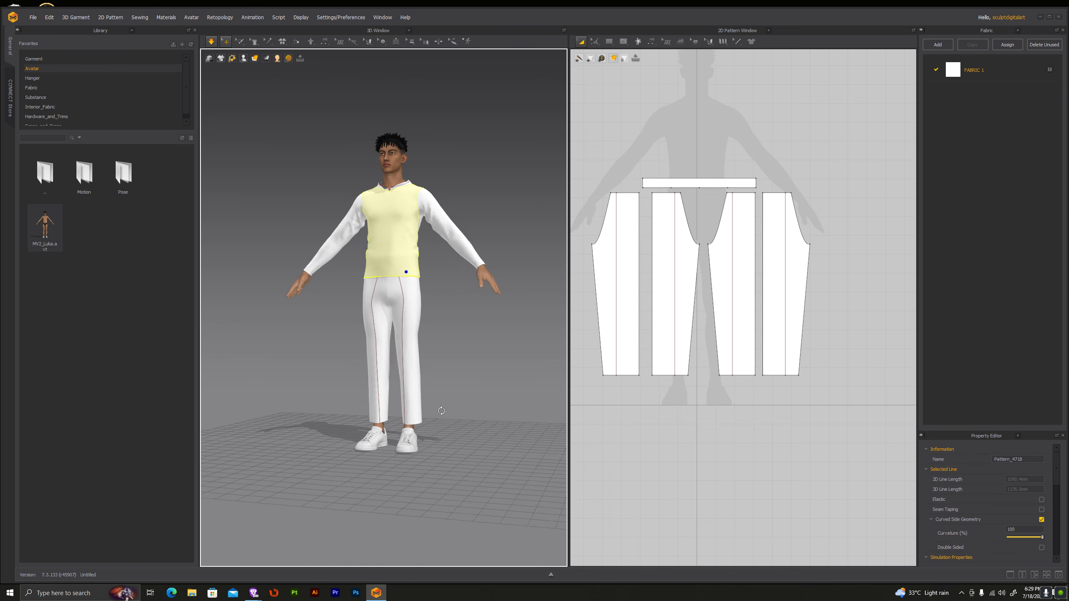
pyautogui.scroll(5, 461, 419)
pyautogui.moveTo(467, 395); pyautogui.dragTo(484, 471, button='middle')
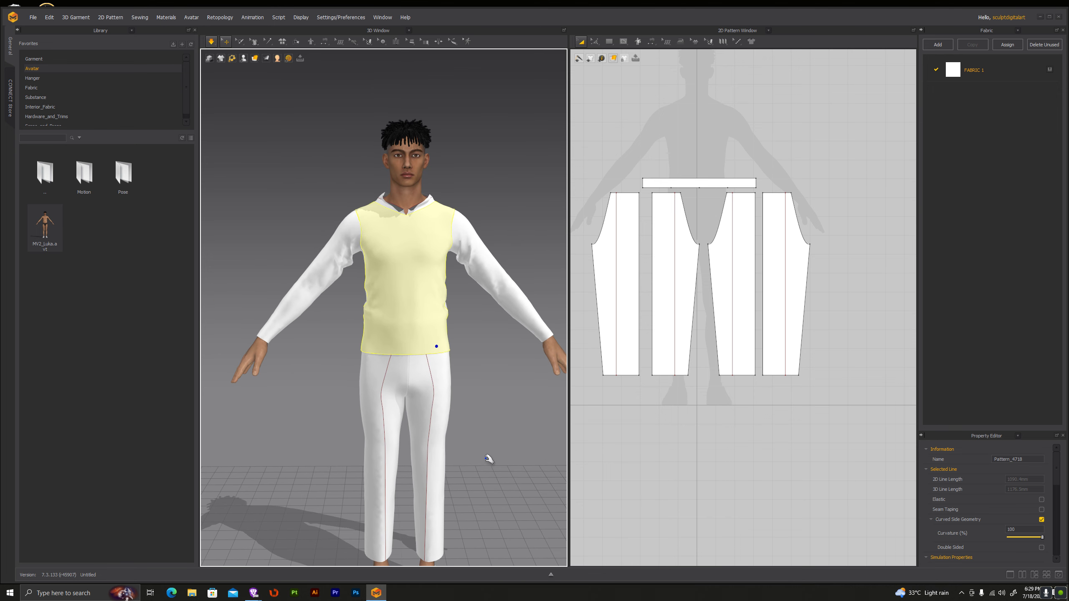
# Step: Reselect the shirt front panel and show the fabric library
pyautogui.click(489, 409)
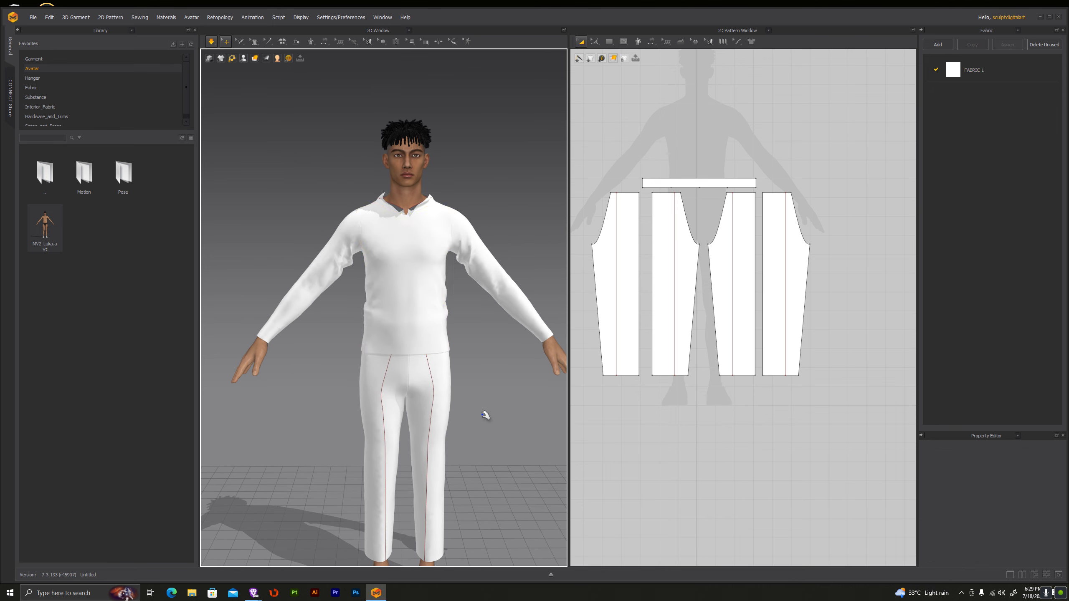
pyautogui.click(434, 314)
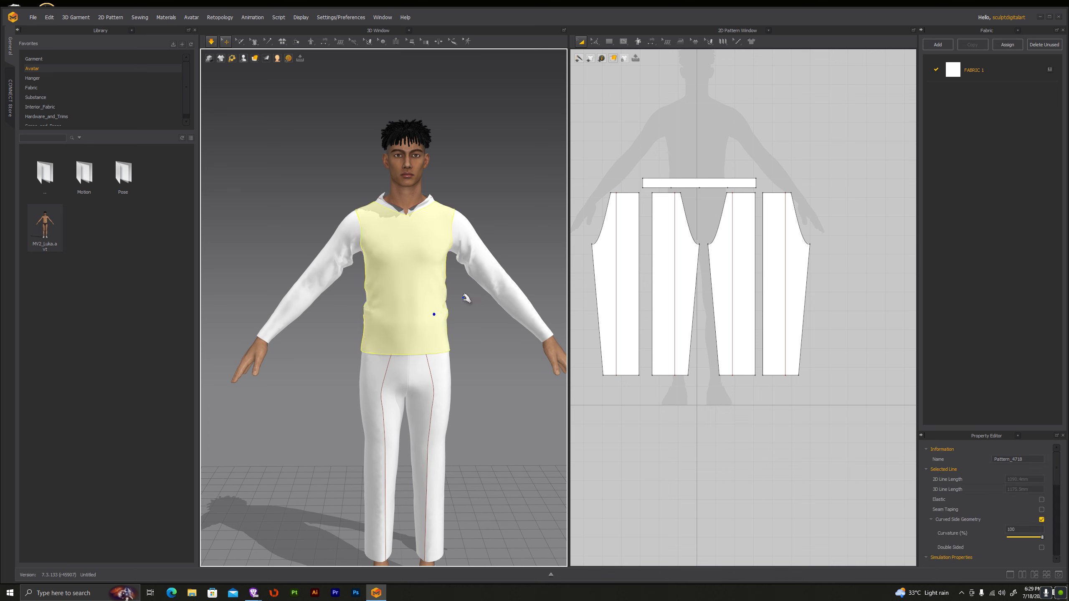
pyautogui.click(27, 90)
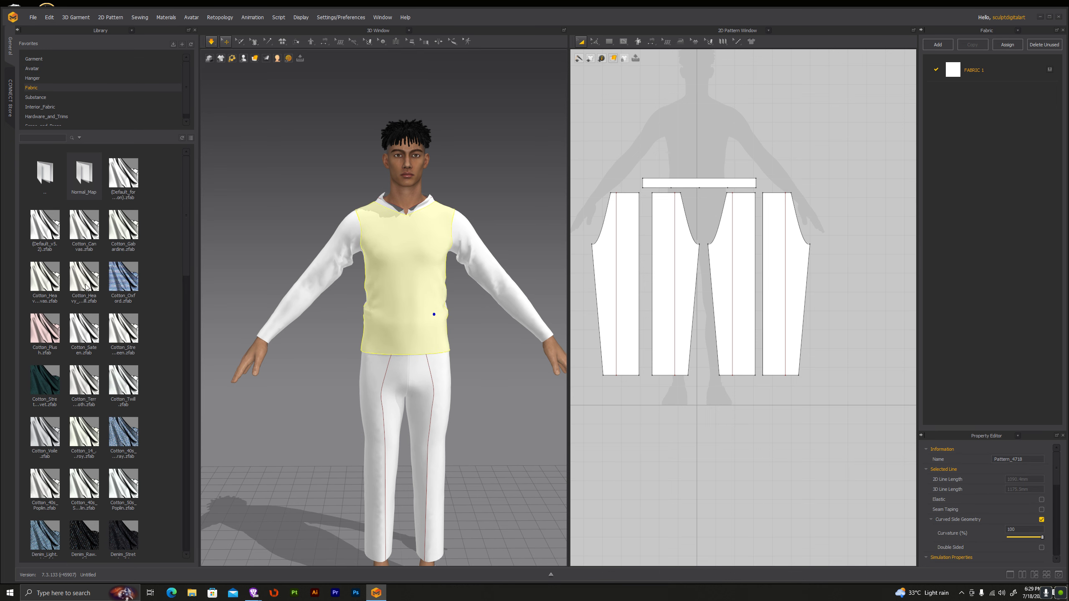
# Step: Apply Cotton_Oxford fabric to the shirt front, back, one sleeve and collar
pyautogui.moveTo(132, 270); pyautogui.dragTo(437, 306)
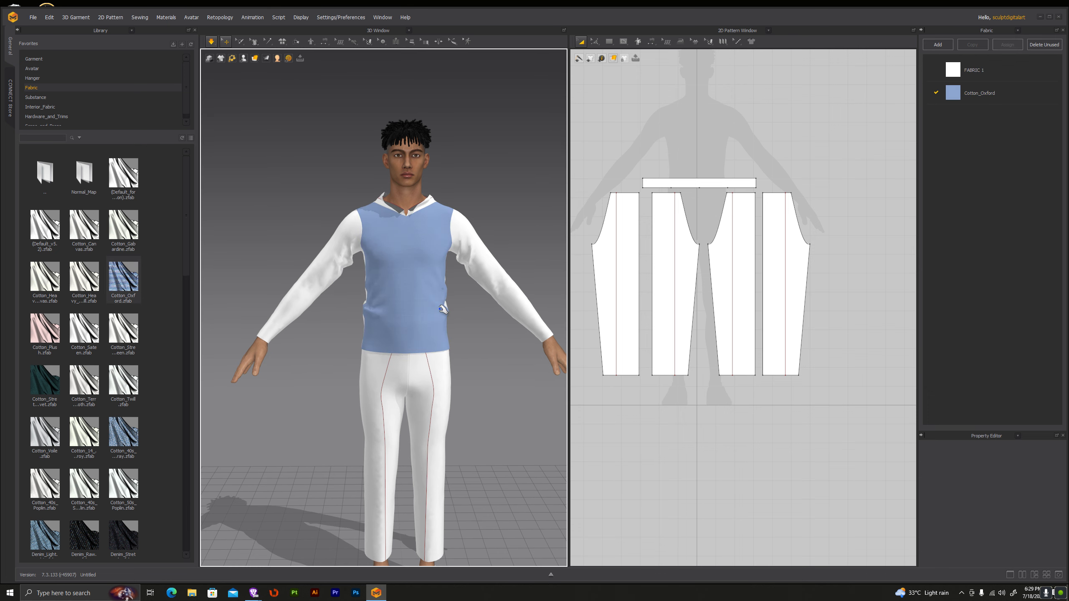
pyautogui.scroll(5, 448, 316)
pyautogui.moveTo(448, 316)
pyautogui.mouseDown(button='right')
pyautogui.moveTo(265, 324)
pyautogui.moveTo(272, 316)
pyautogui.mouseUp(button='right')
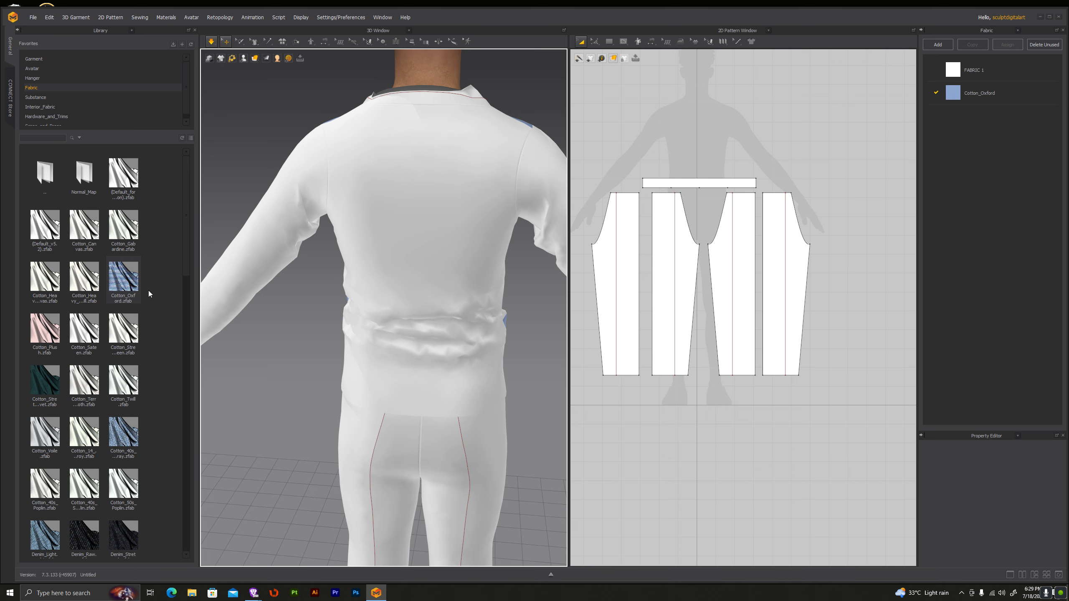
pyautogui.moveTo(140, 281)
pyautogui.mouseDown()
pyautogui.moveTo(401, 234)
pyautogui.moveTo(393, 256)
pyautogui.mouseUp()
pyautogui.scroll(-3, 390, 269)
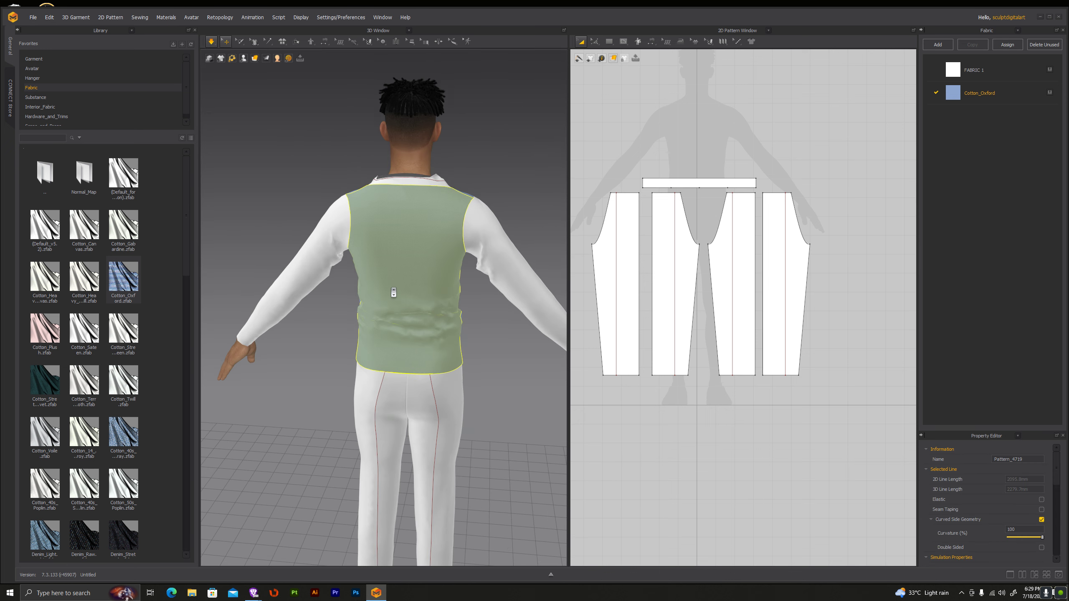
pyautogui.moveTo(126, 288); pyautogui.dragTo(326, 265)
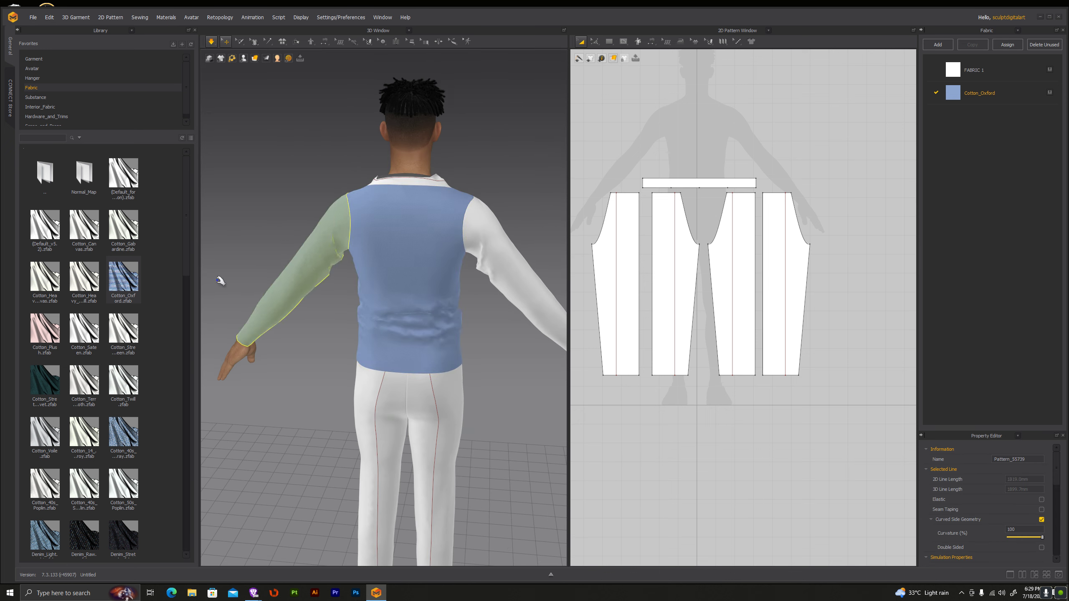
pyautogui.moveTo(423, 179); pyautogui.dragTo(422, 180)
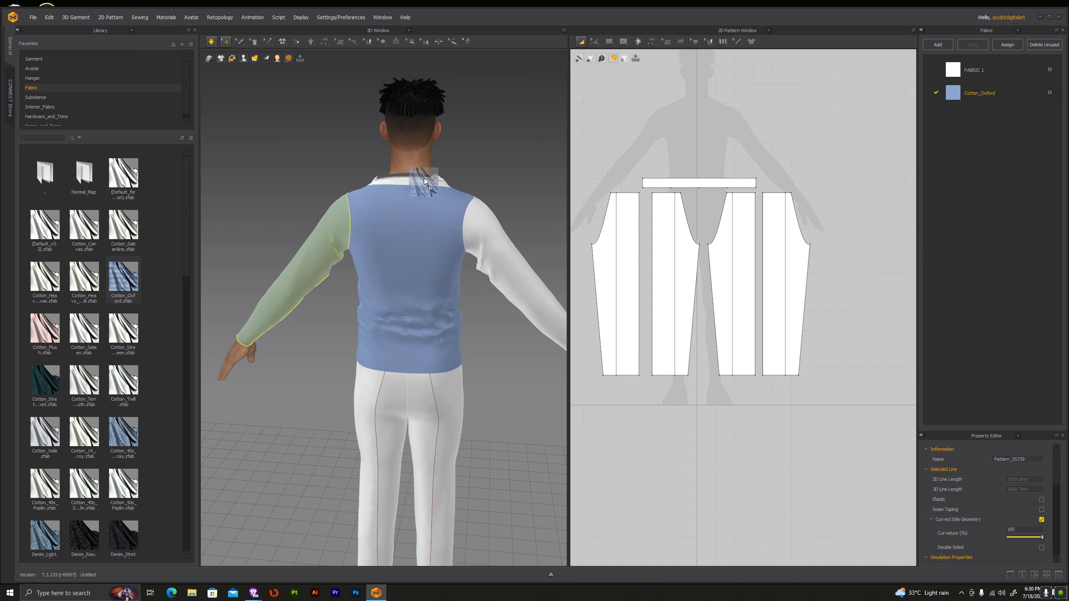
# Step: Apply Cotton_Oxford to the remaining white sleeve and zoom to check the light-blue colour
pyautogui.moveTo(437, 190); pyautogui.dragTo(283, 274, button='right')
pyautogui.press('2')
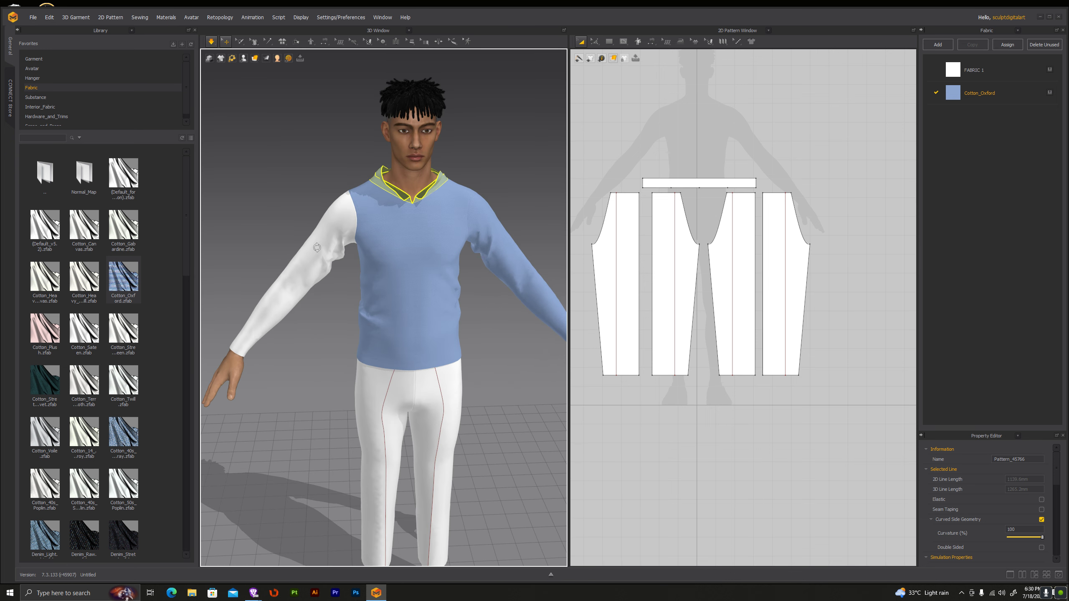
pyautogui.moveTo(147, 282); pyautogui.dragTo(316, 244)
pyautogui.moveTo(315, 244); pyautogui.dragTo(319, 258, button='right')
pyautogui.click(337, 337)
pyautogui.scroll(-3, 356, 374)
pyautogui.scroll(-3, 334, 374)
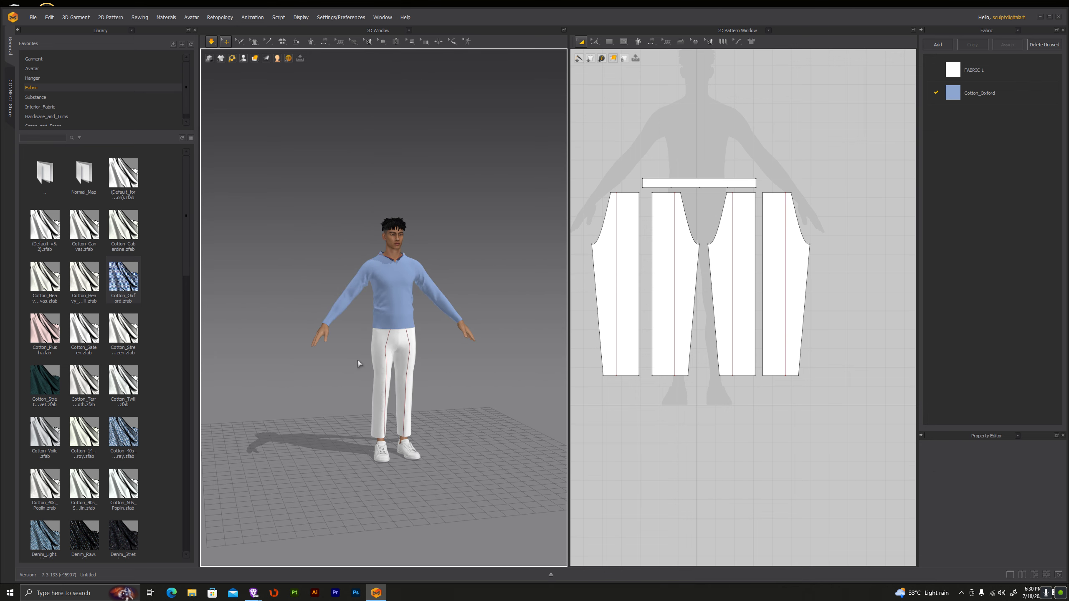
pyautogui.scroll(2, 334, 374)
pyautogui.scroll(3, 333, 374)
pyautogui.scroll(3, 493, 362)
pyautogui.scroll(-3, 505, 363)
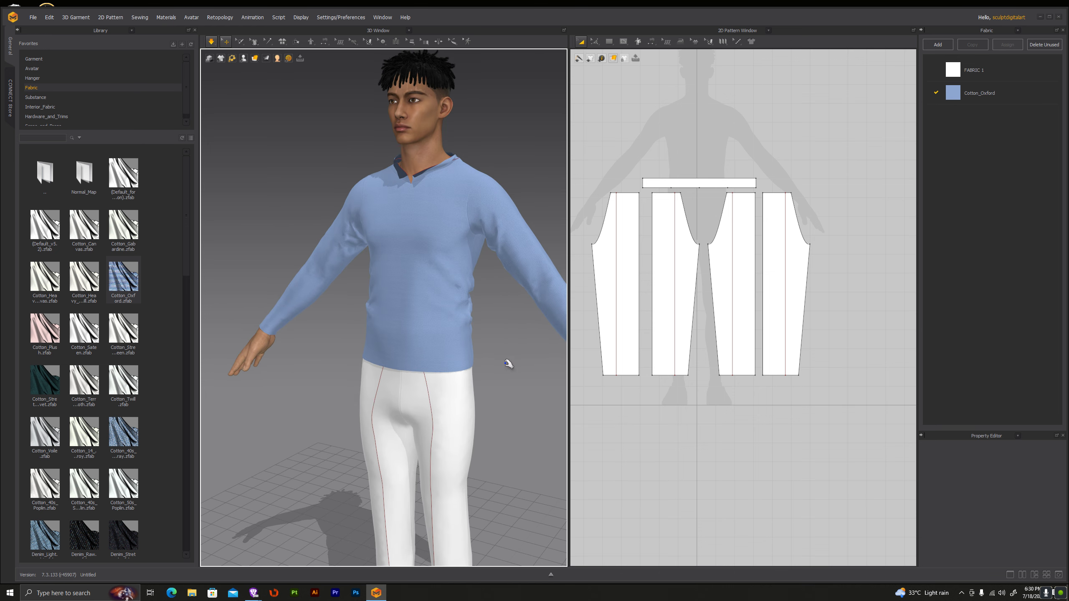
pyautogui.scroll(3, 505, 363)
pyautogui.scroll(-3, 502, 362)
pyautogui.scroll(-1, 502, 363)
# Step: Hide the trousers' internal lines and orbit to a level front view
pyautogui.click(223, 57)
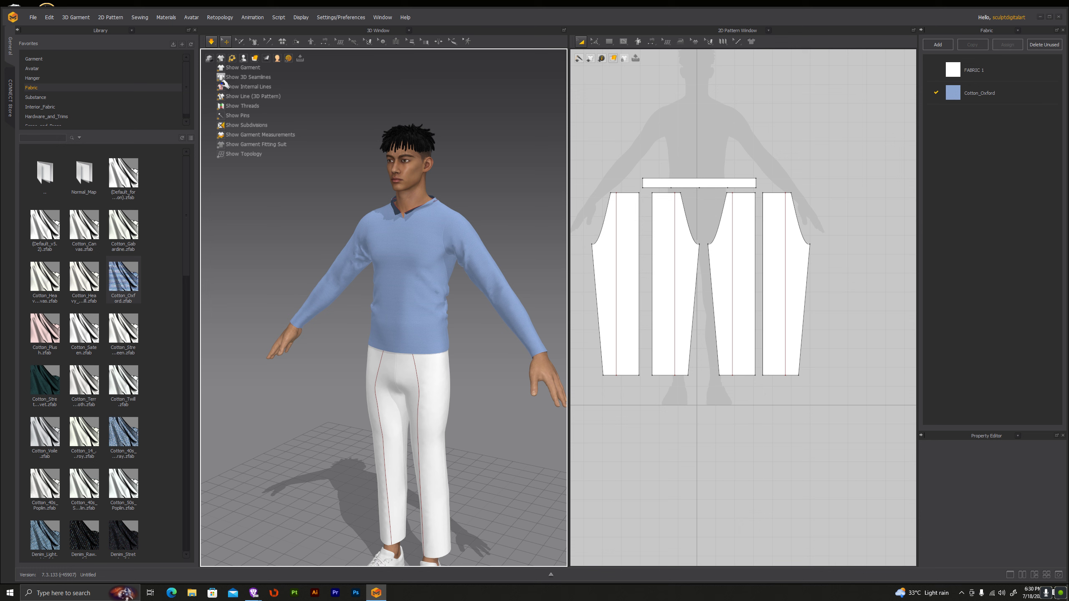
pyautogui.click(225, 87)
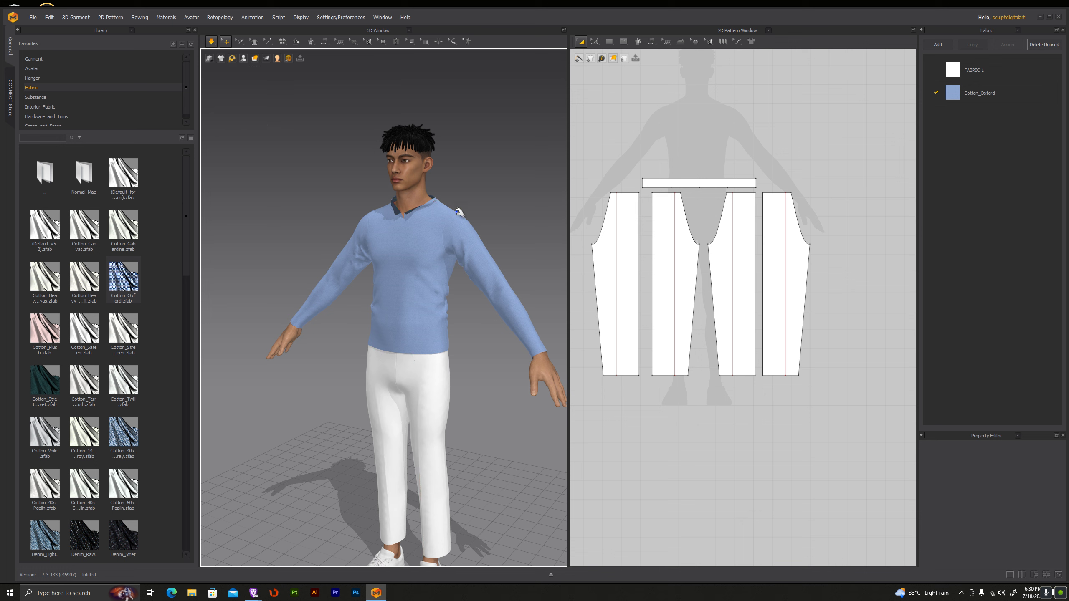
pyautogui.moveTo(482, 241)
pyautogui.mouseDown(button='right')
pyautogui.moveTo(483, 391)
pyautogui.moveTo(465, 235)
pyautogui.mouseUp(button='right')
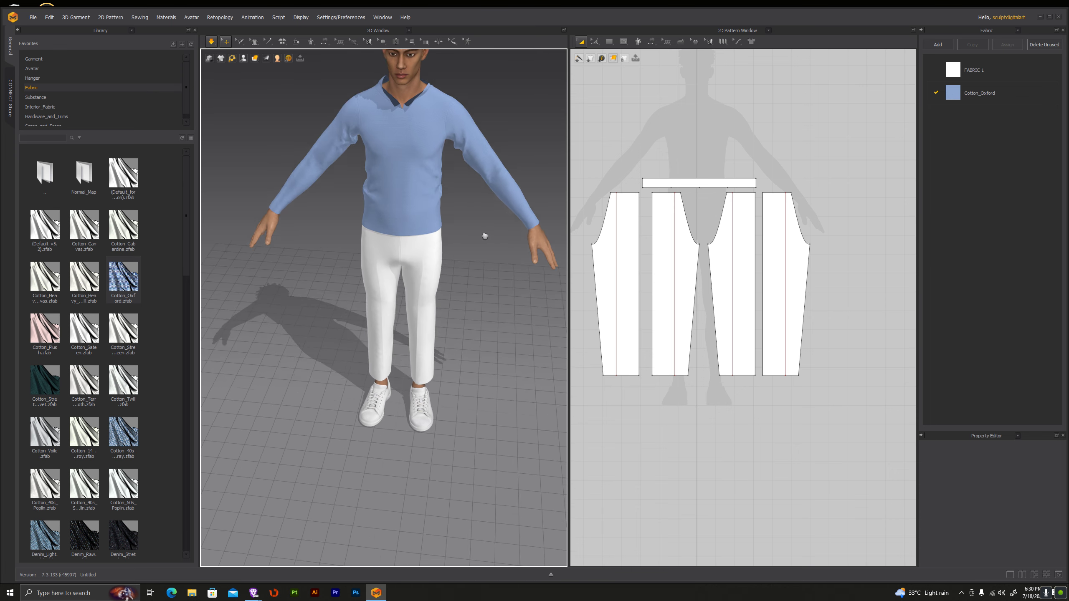
pyautogui.moveTo(465, 234); pyautogui.dragTo(468, 320, button='middle')
pyautogui.moveTo(468, 320); pyautogui.dragTo(498, 299, button='right')
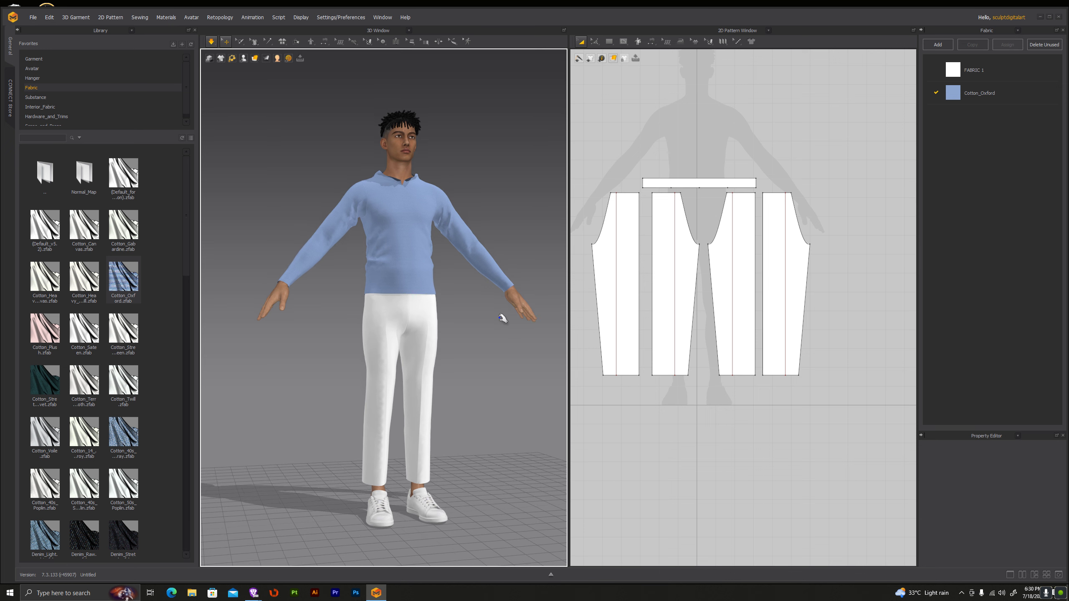
# Step: Frame the head and torso, then maximize the program window
pyautogui.scroll(5, 500, 307)
pyautogui.moveTo(500, 310); pyautogui.dragTo(490, 382, button='middle')
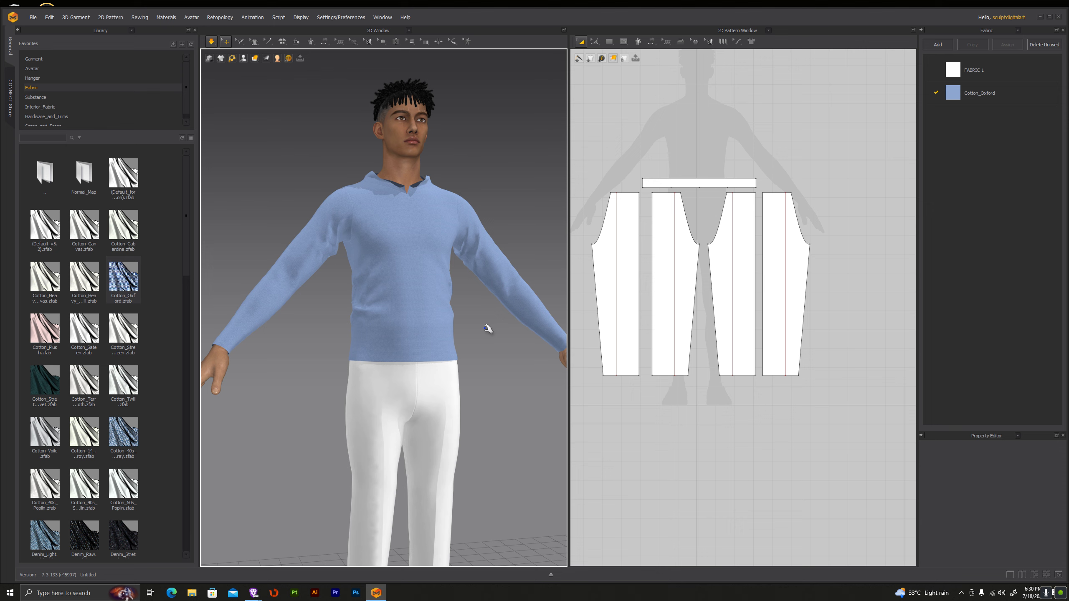
pyautogui.click(1049, 17)
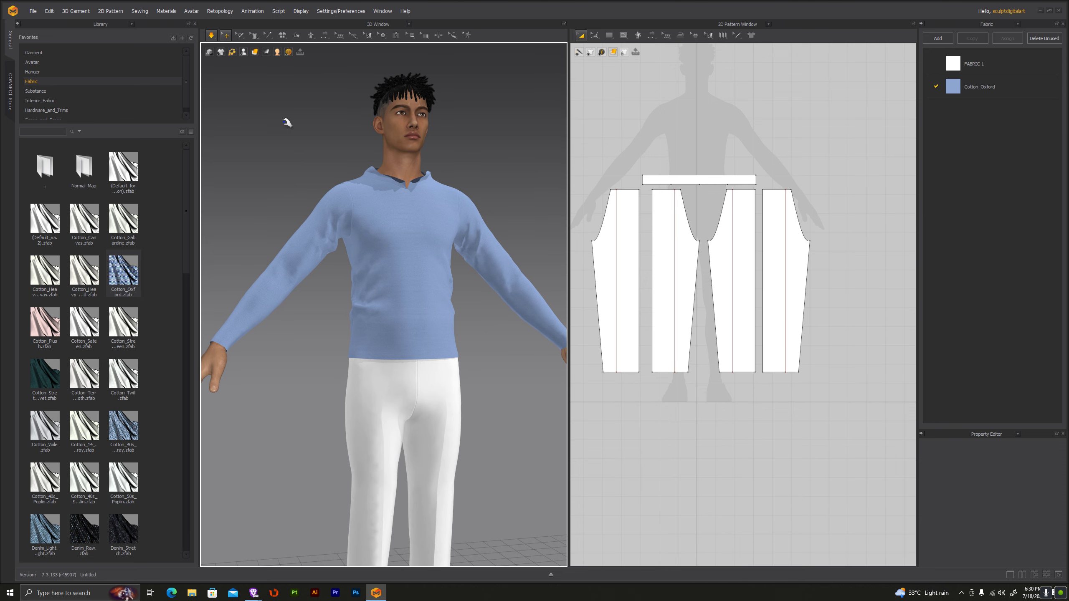
pyautogui.click(33, 11)
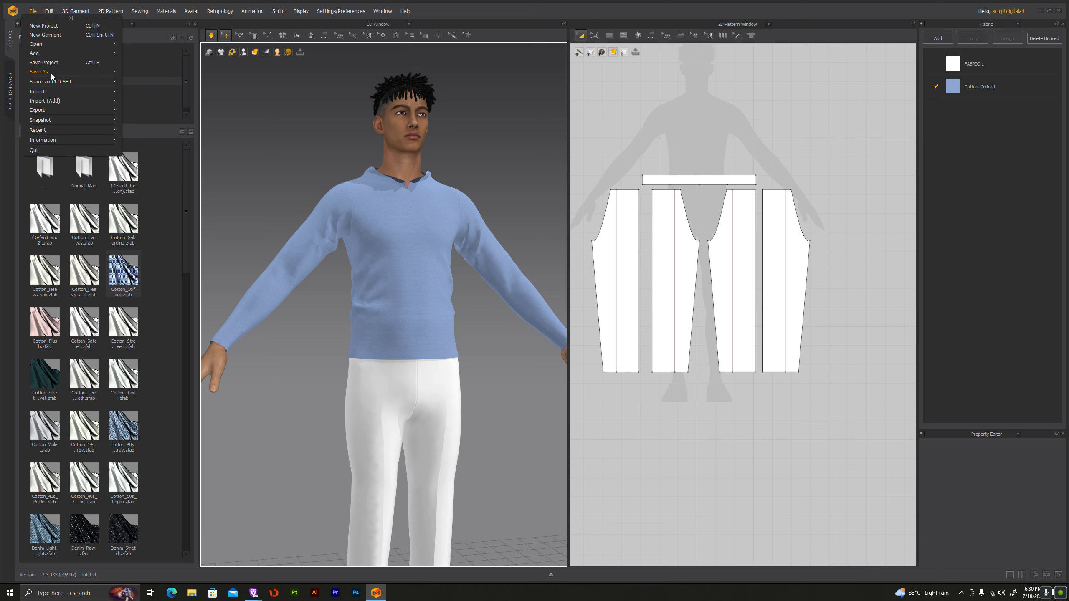
# Step: Save the project as 1.zprj, replacing the existing file
pyautogui.moveTo(39, 72)
pyautogui.click(130, 72)
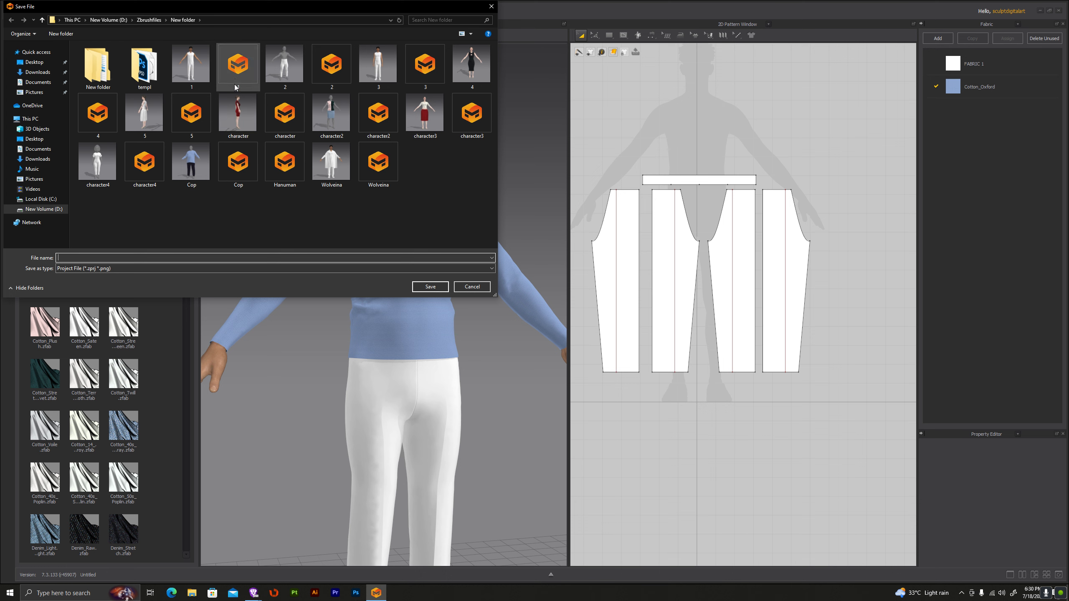
pyautogui.click(441, 290)
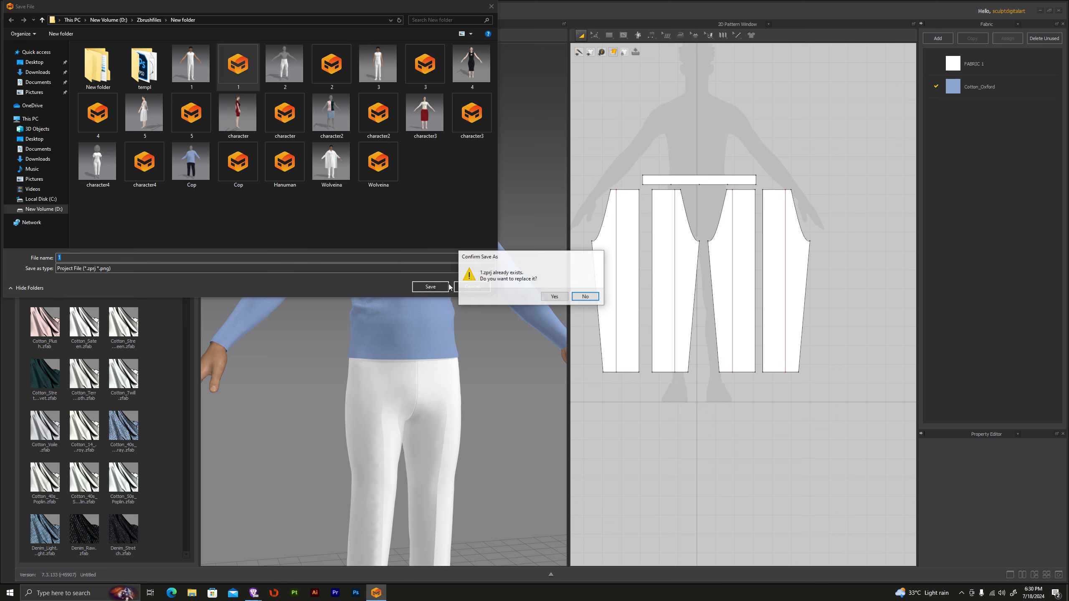
pyautogui.click(547, 297)
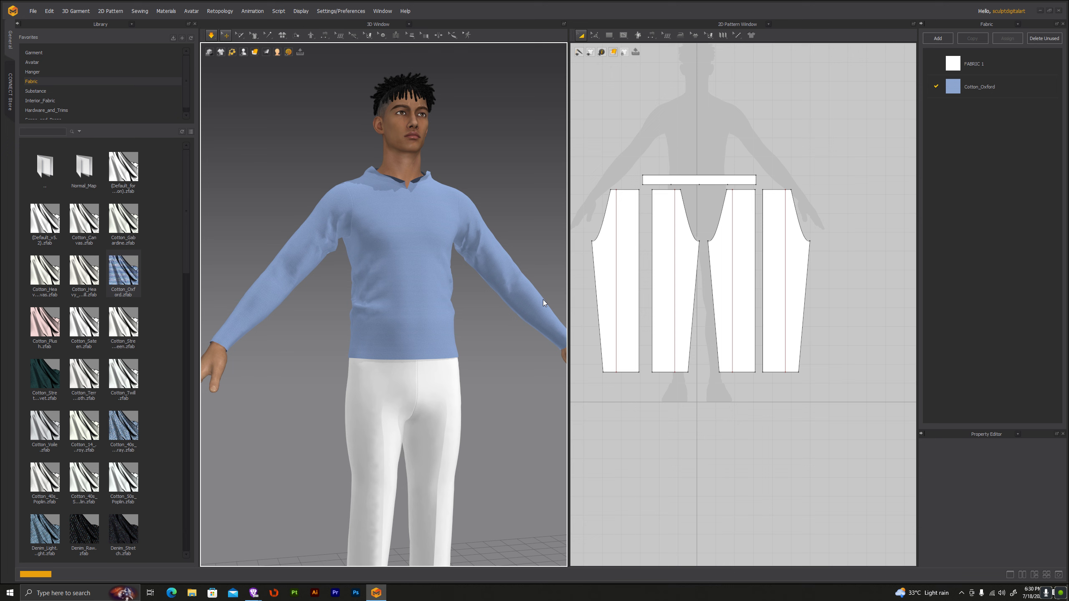
pyautogui.rightClick(543, 303)
pyautogui.click(512, 445)
pyautogui.moveTo(531, 360)
pyautogui.mouseDown(button='right')
pyautogui.moveTo(480, 379)
pyautogui.moveTo(530, 377)
pyautogui.mouseUp(button='right')
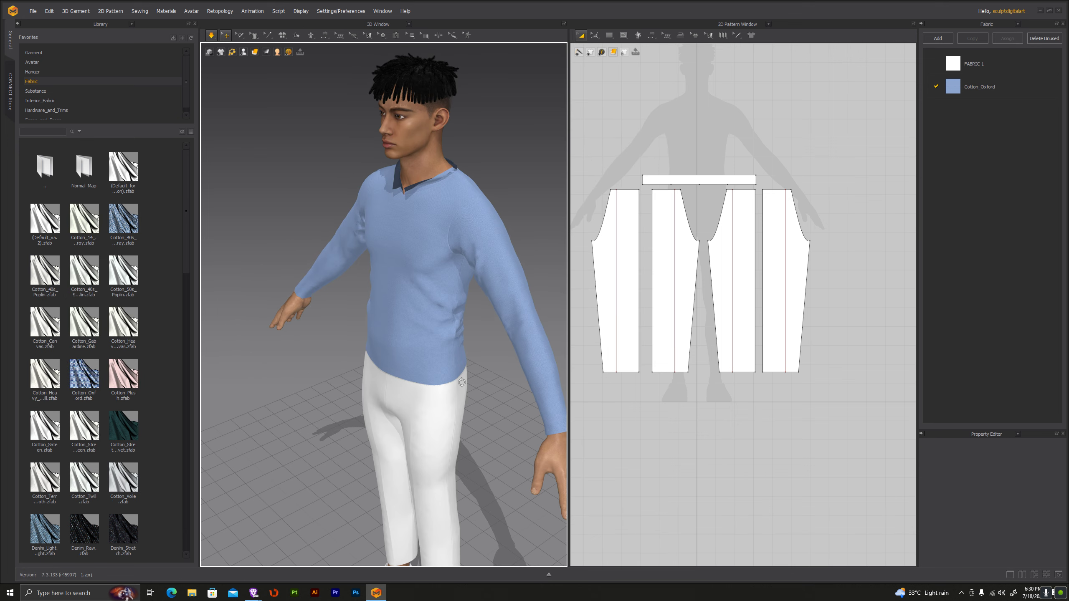
pyautogui.hotkey('alt', 'Tab')
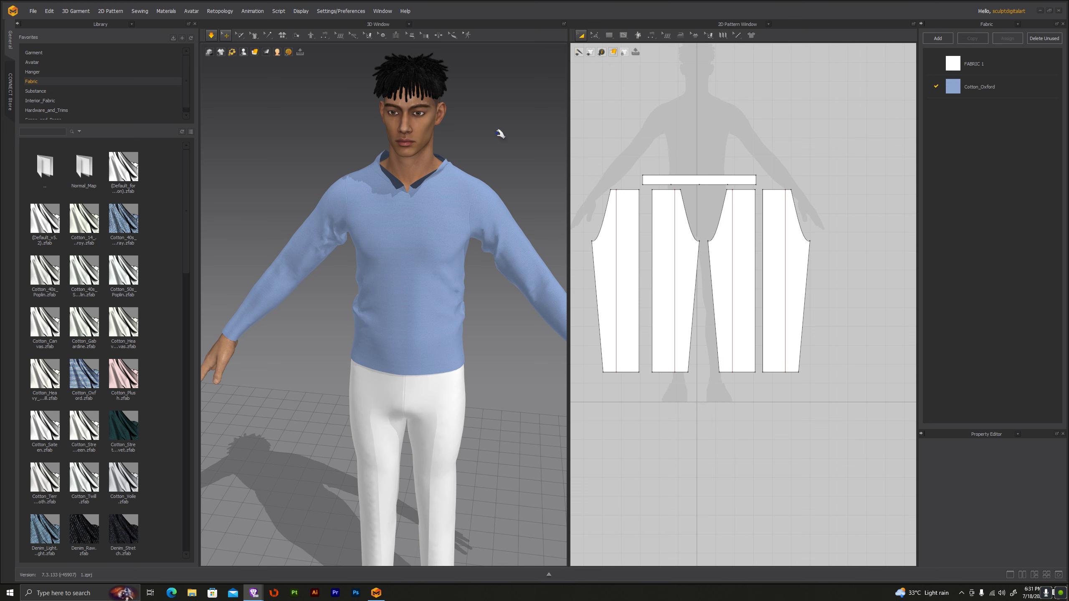
pyautogui.moveTo(539, 124)
pyautogui.mouseDown(button='right')
pyautogui.moveTo(549, 107)
pyautogui.moveTo(457, 142)
pyautogui.moveTo(474, 134)
pyautogui.mouseUp(button='right')
pyautogui.hotkey('alt', 'Tab')
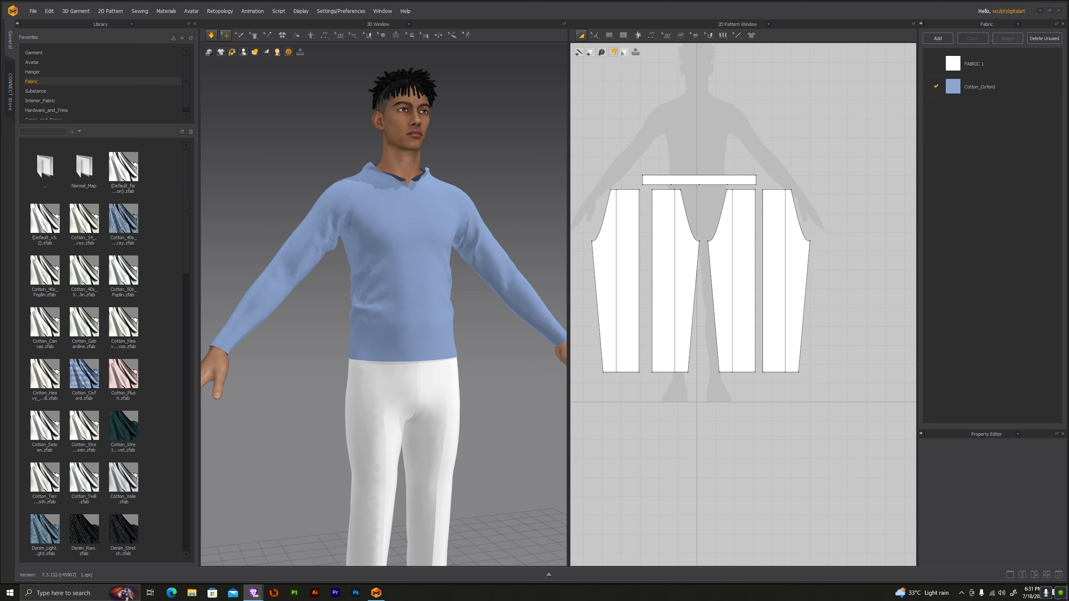